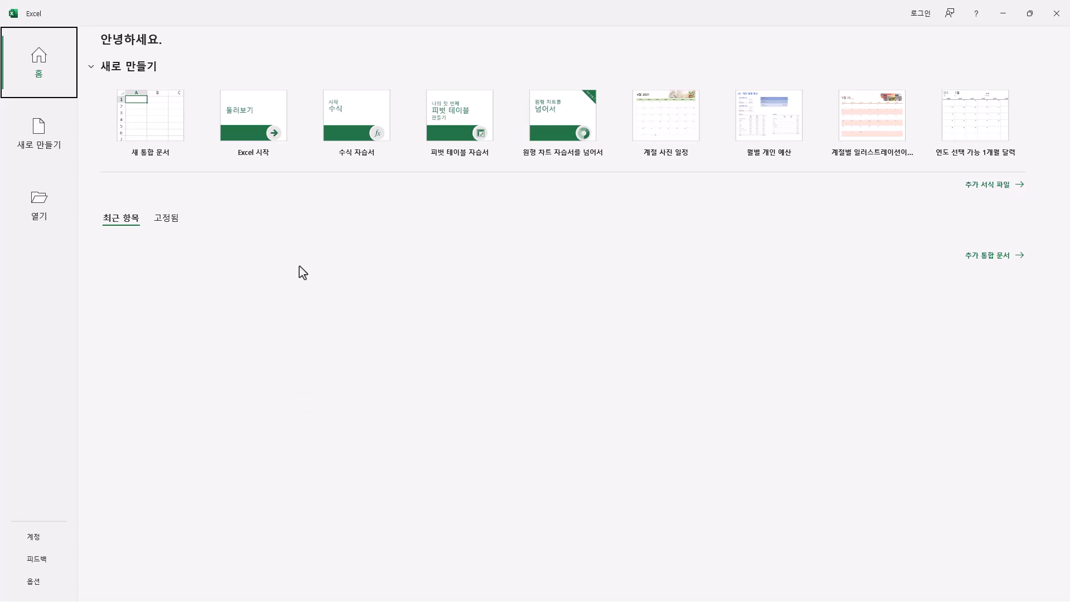
Create a blank workbook and save it in the ITQ folder under Documents, naming the file with the examinee number and name
left_click(162, 110)
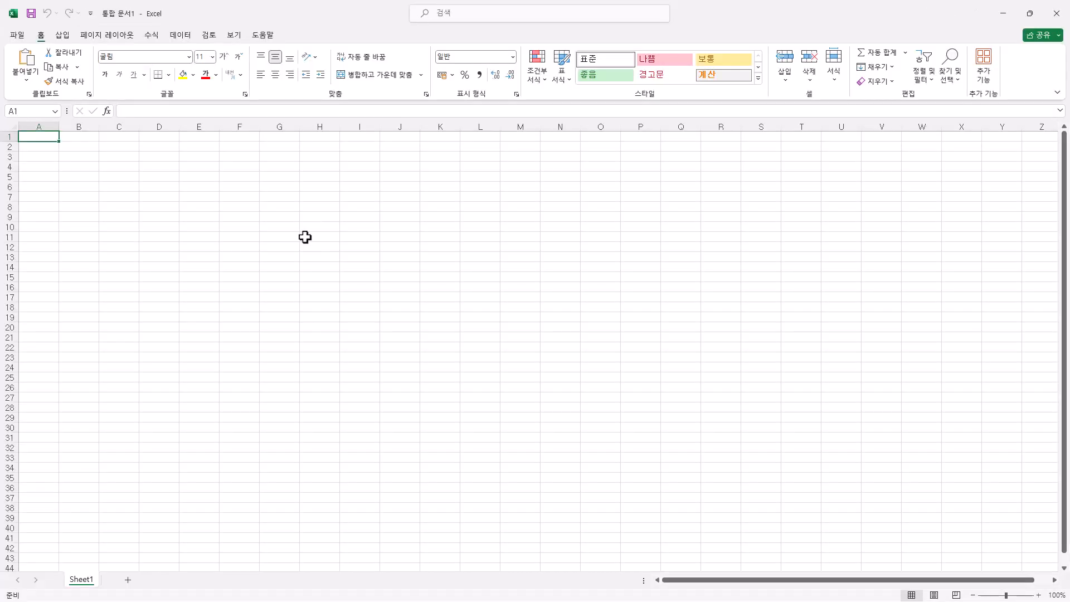
left_click(35, 17)
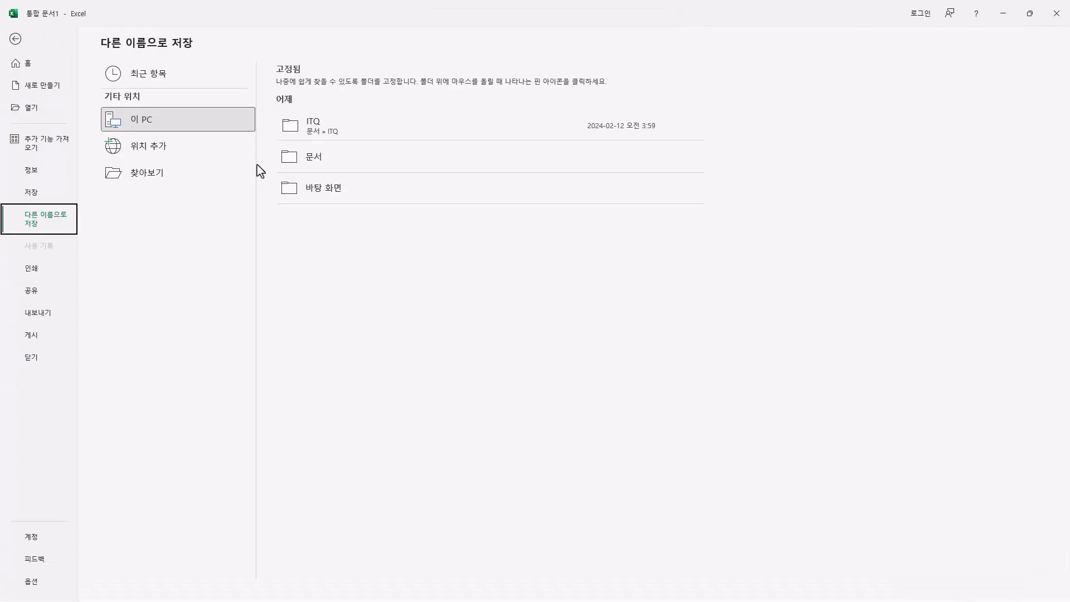
left_click(201, 180)
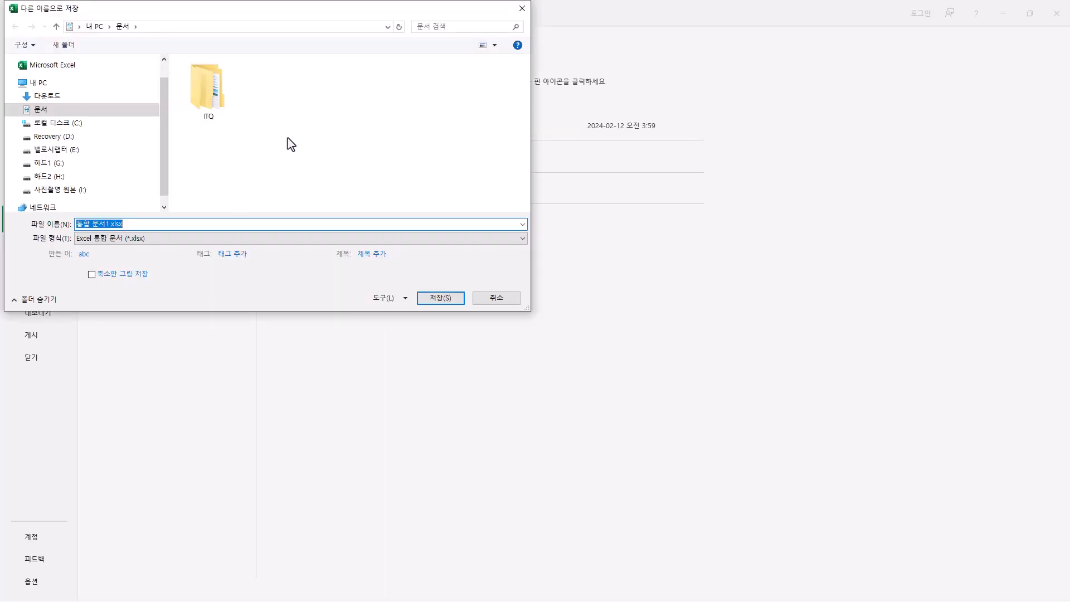
double_click(213, 95)
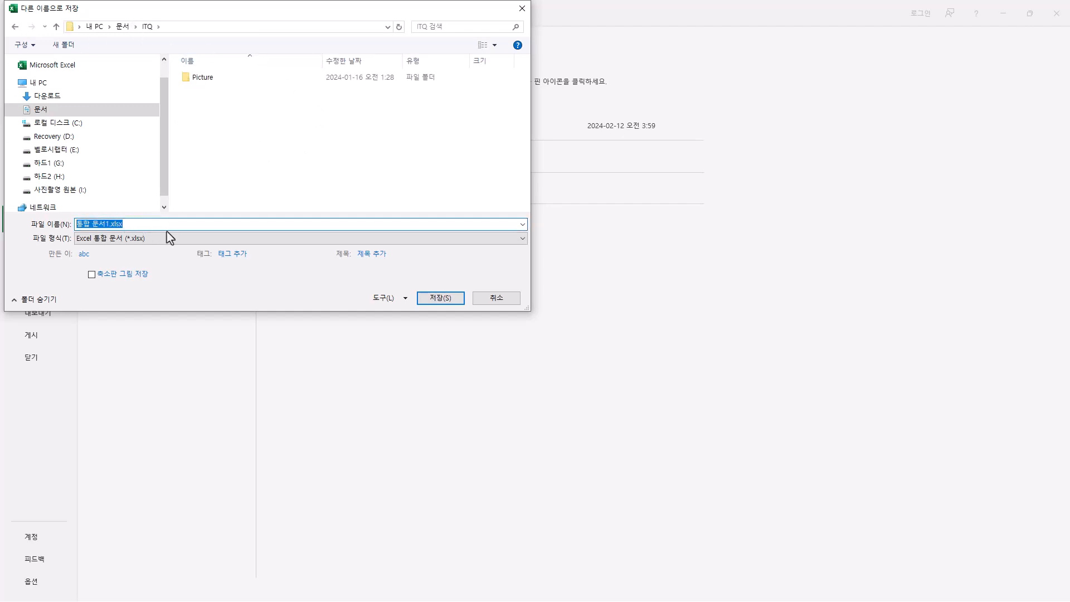
type("12345678-홍길동")
left_click_drag(108, 225, 29, 224)
left_click(447, 300)
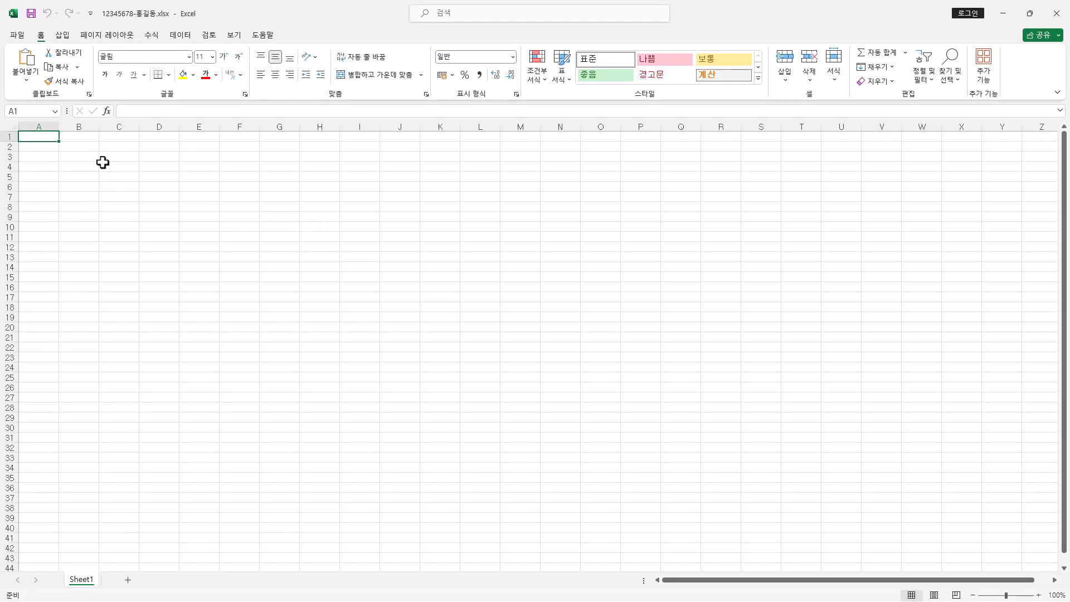
Set the width of column A to 1
right_click(39, 128)
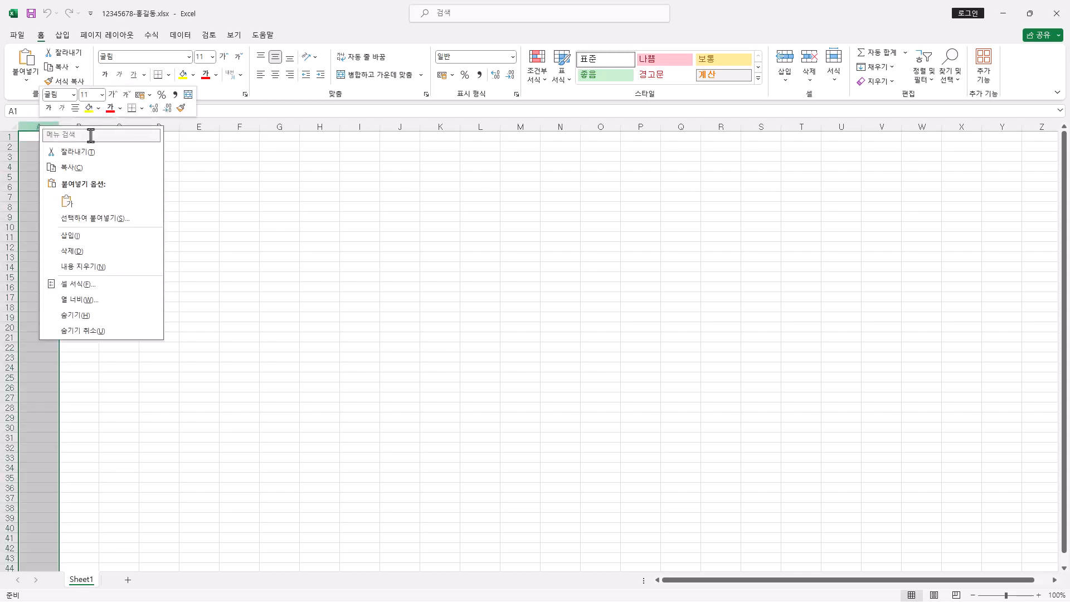
left_click(81, 300)
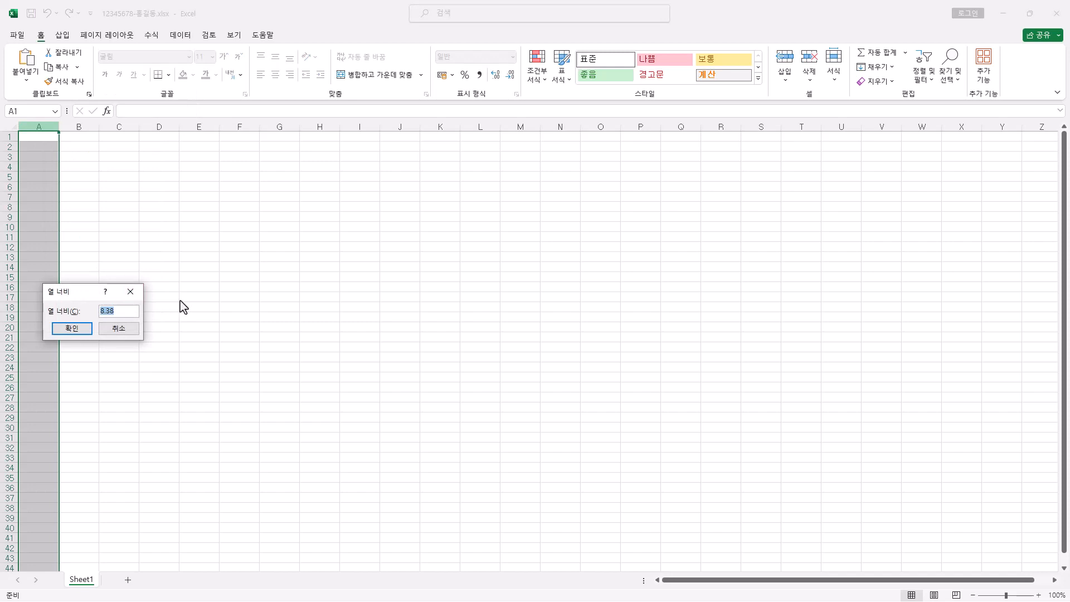
type("1")
left_click(72, 329)
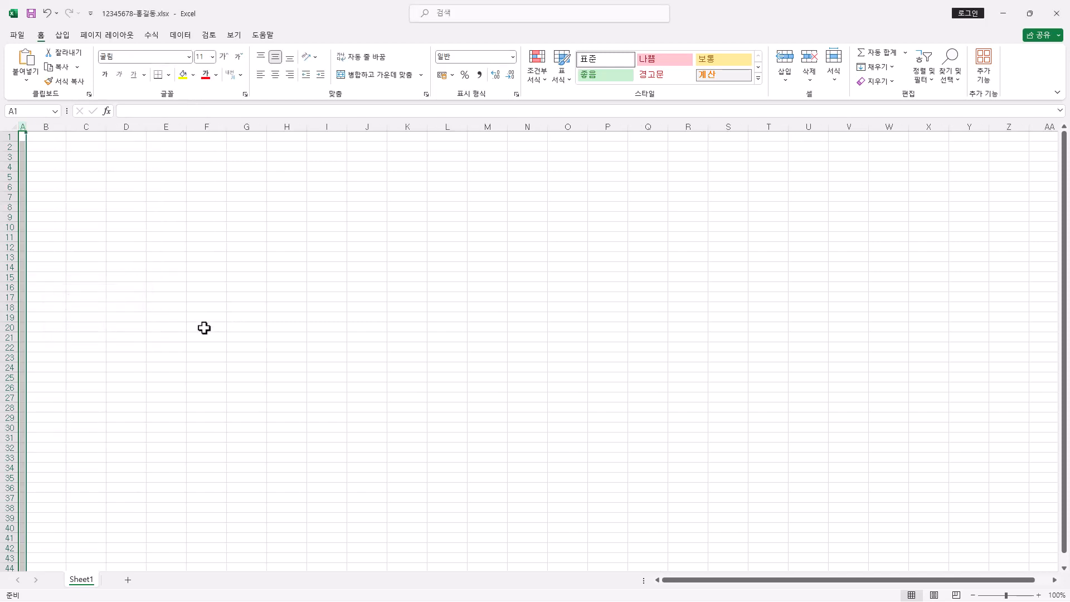
left_click(43, 147)
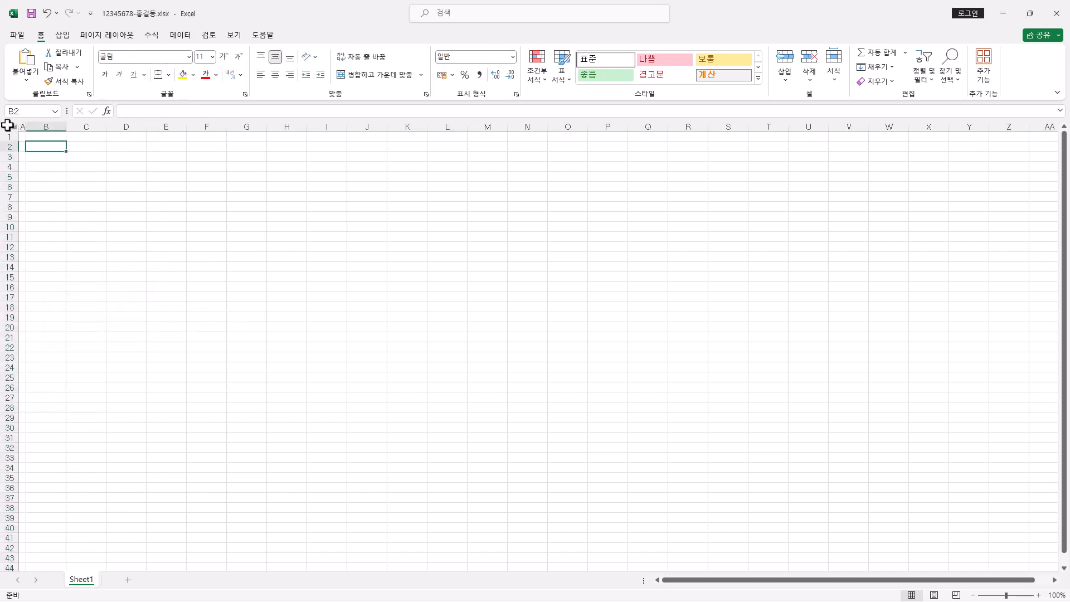
Apply the 굴림 font to every cell of the sheet
left_click(12, 126)
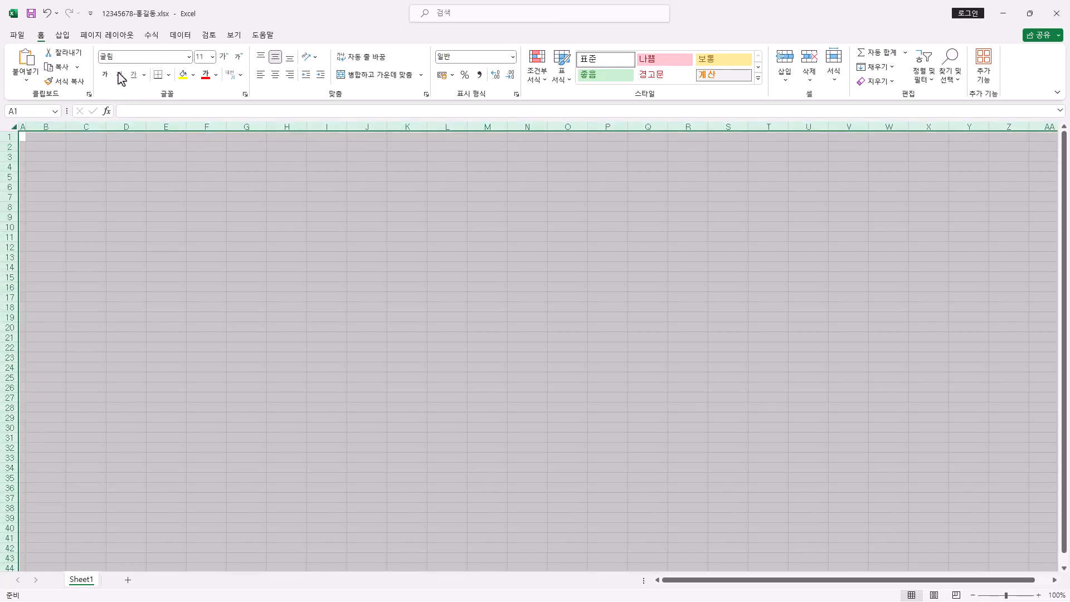
left_click(138, 57)
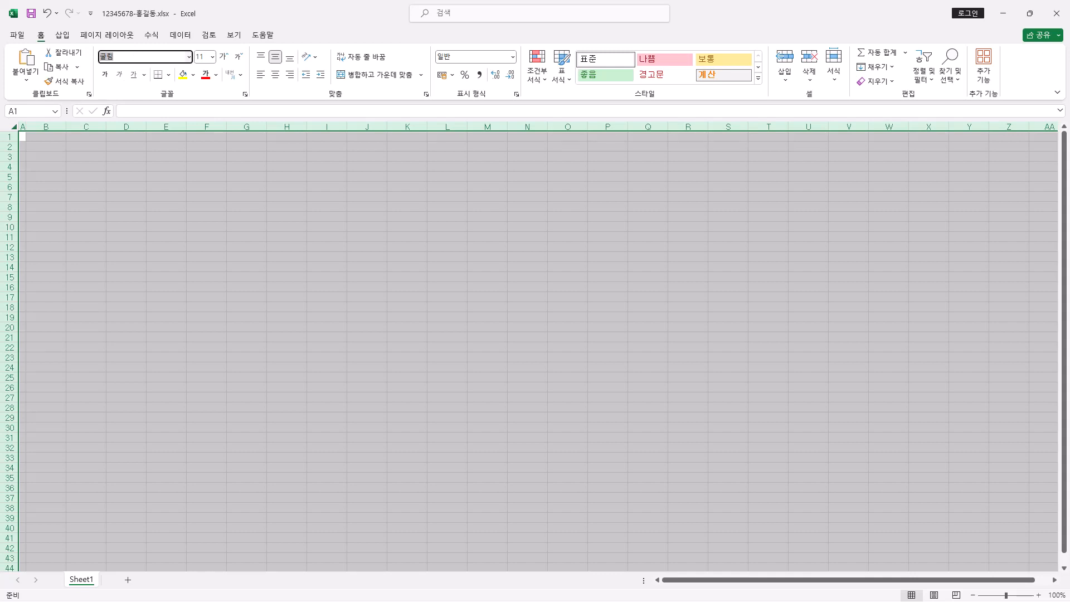
key("Return")
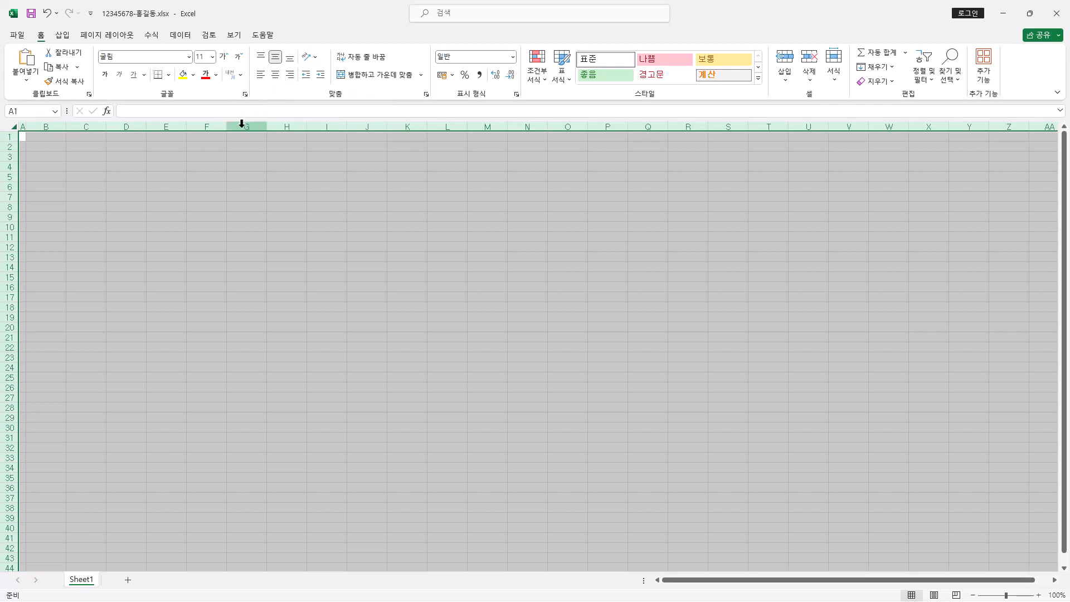
left_click(47, 146)
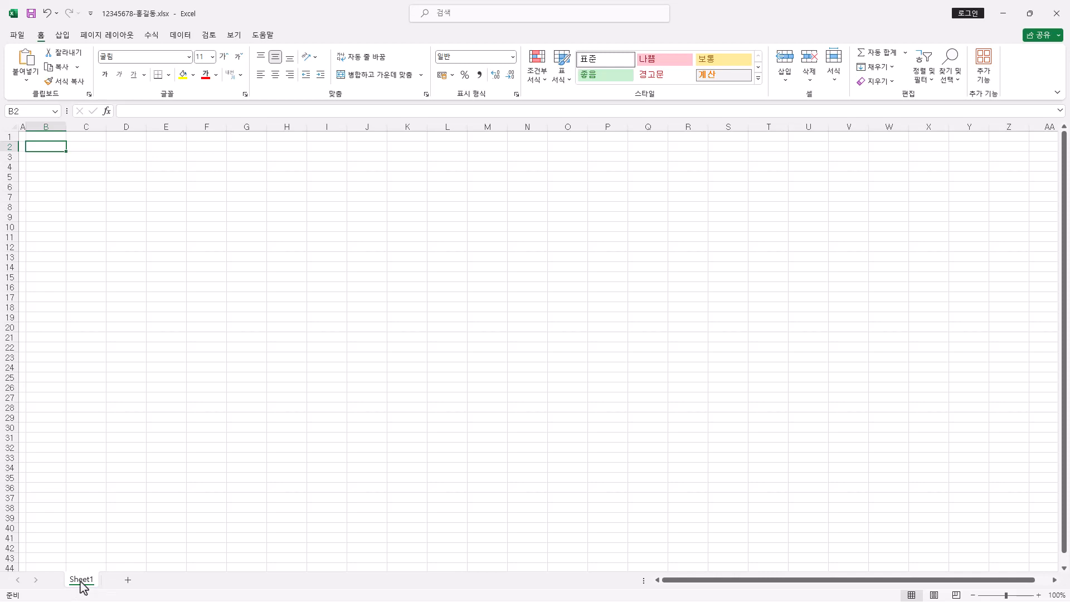
Make two copies of Sheet1 and rename the three sheets 제1작업, 제2작업 and 제3작업
left_click_drag(81, 584, 165, 581)
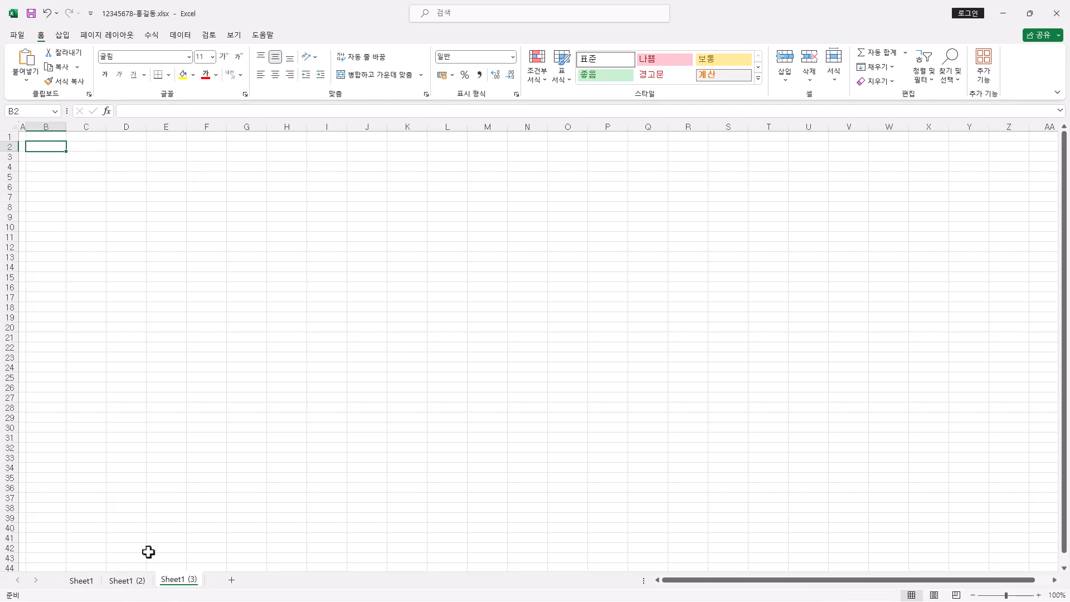
double_click(88, 584)
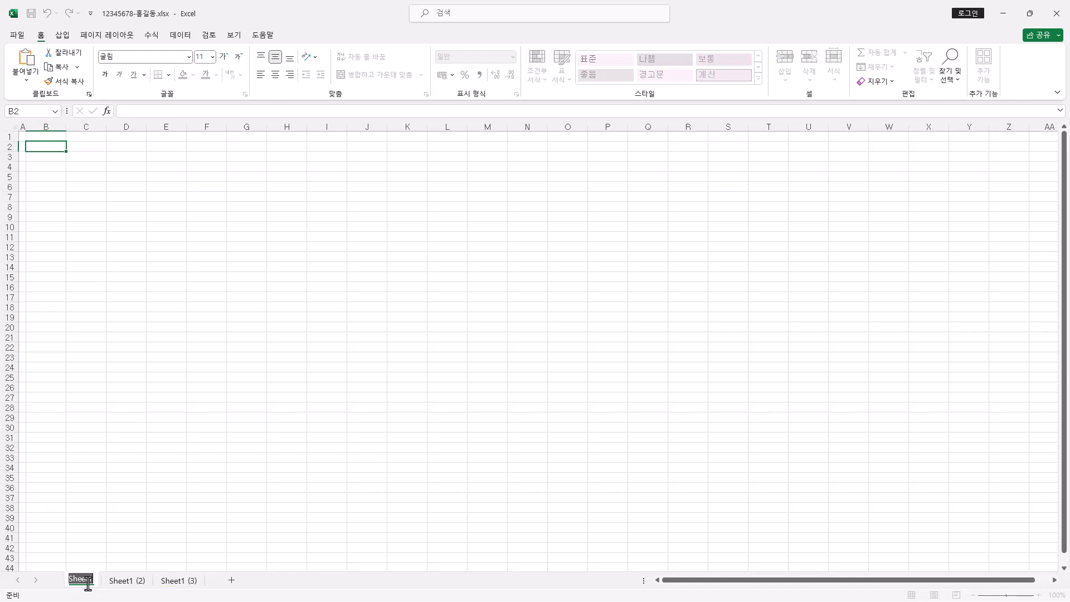
type("제1작업")
key("Return")
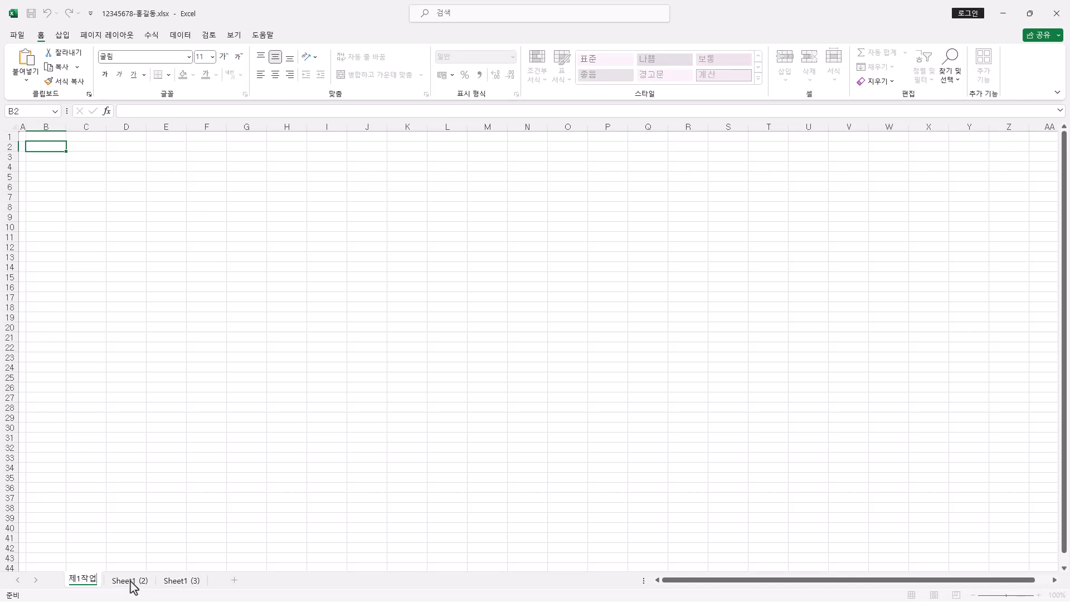
double_click(131, 582)
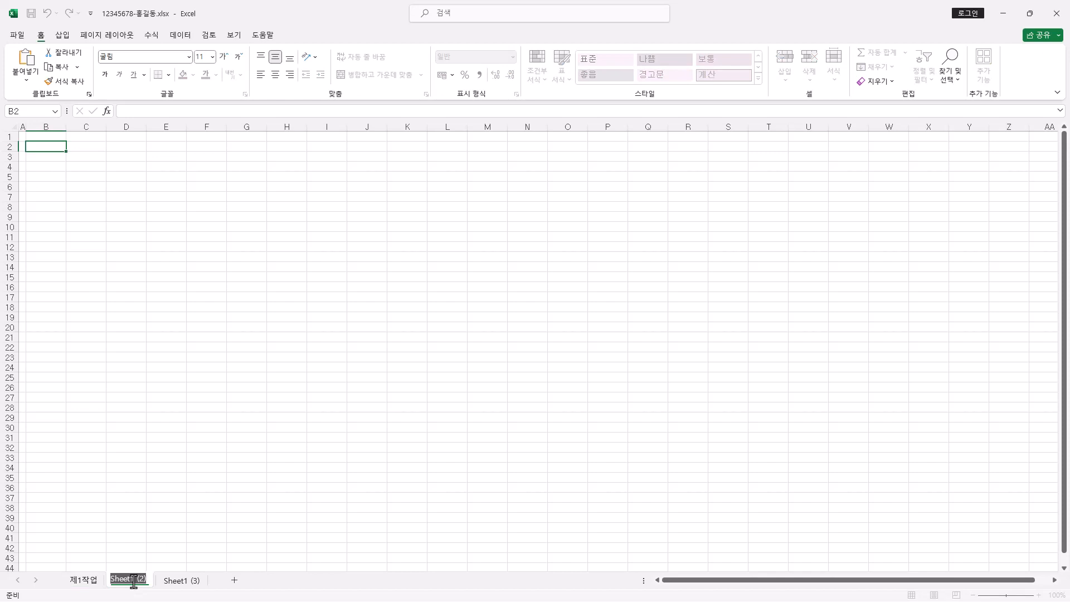
type("제2작업")
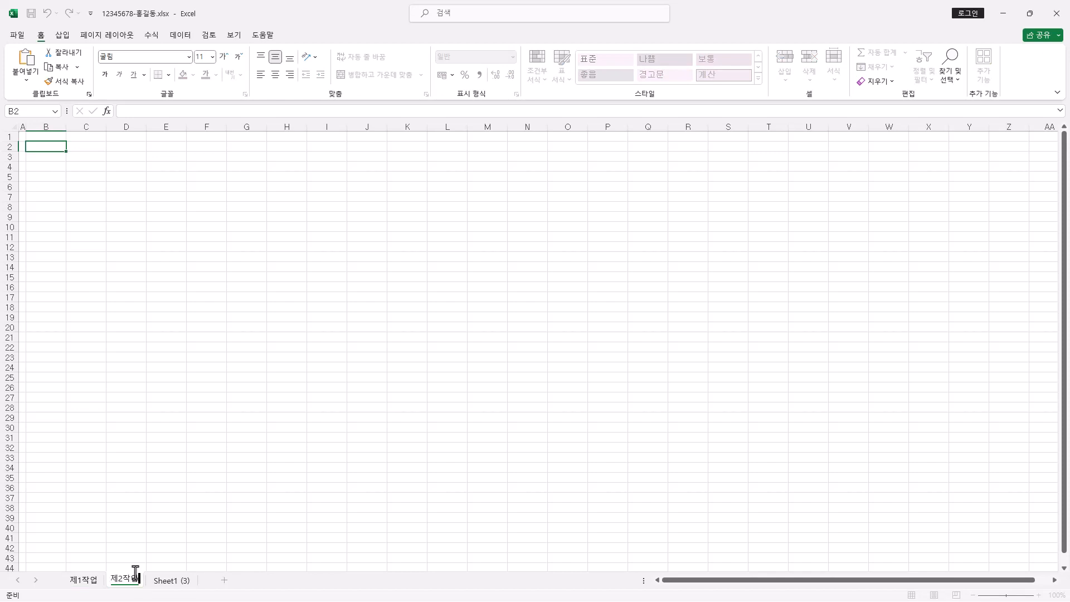
double_click(180, 581)
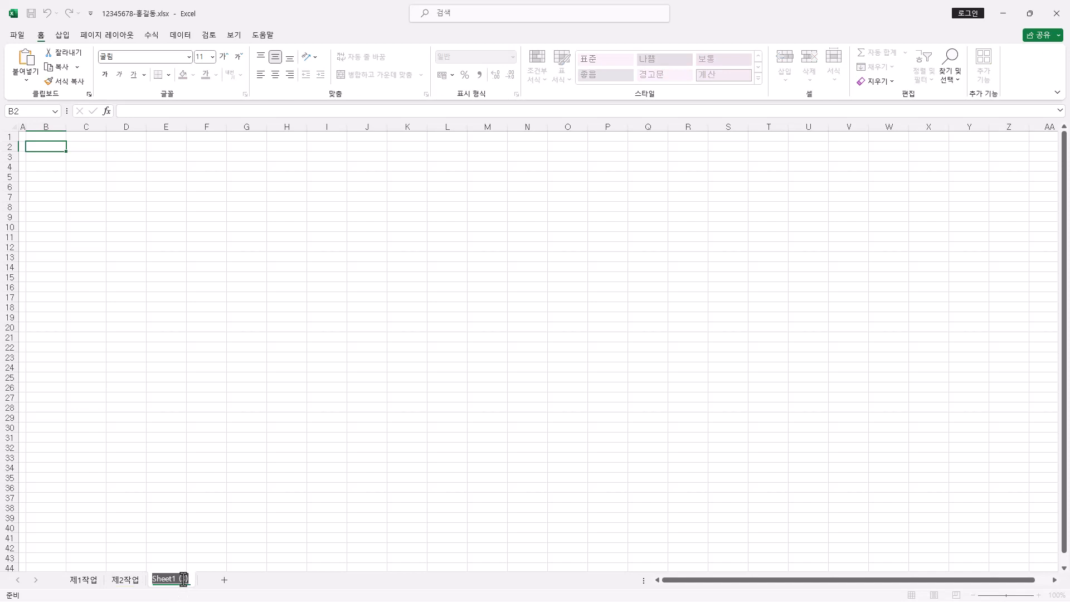
type("제3작업")
left_click(86, 580)
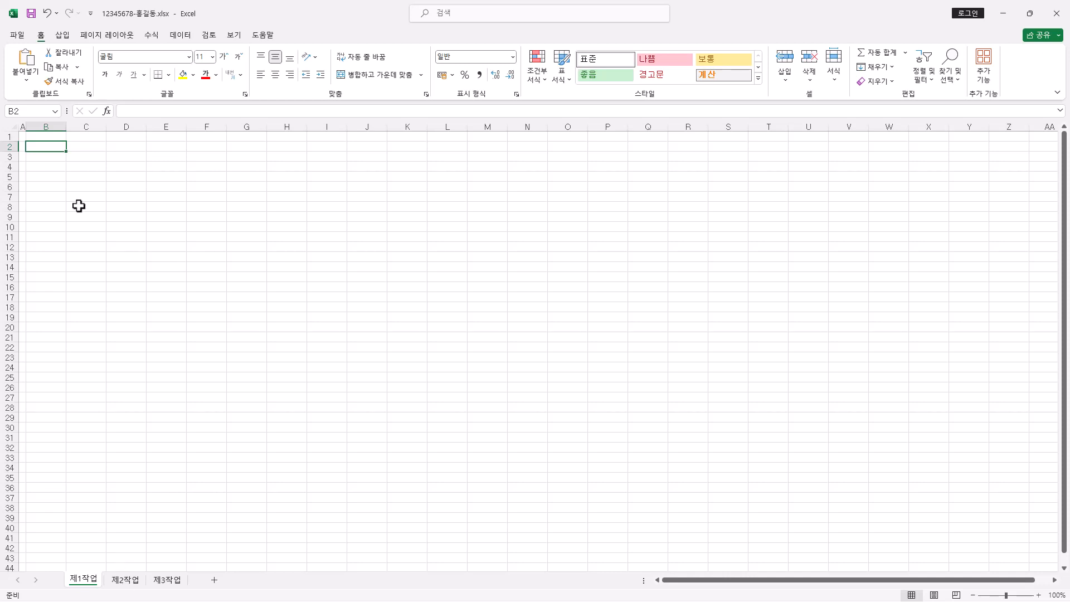
Enter the table headers 제품코드, 제품명, 해상도 and 부가기능 in B4:E4 of the 제1작업 sheet
left_click(47, 167)
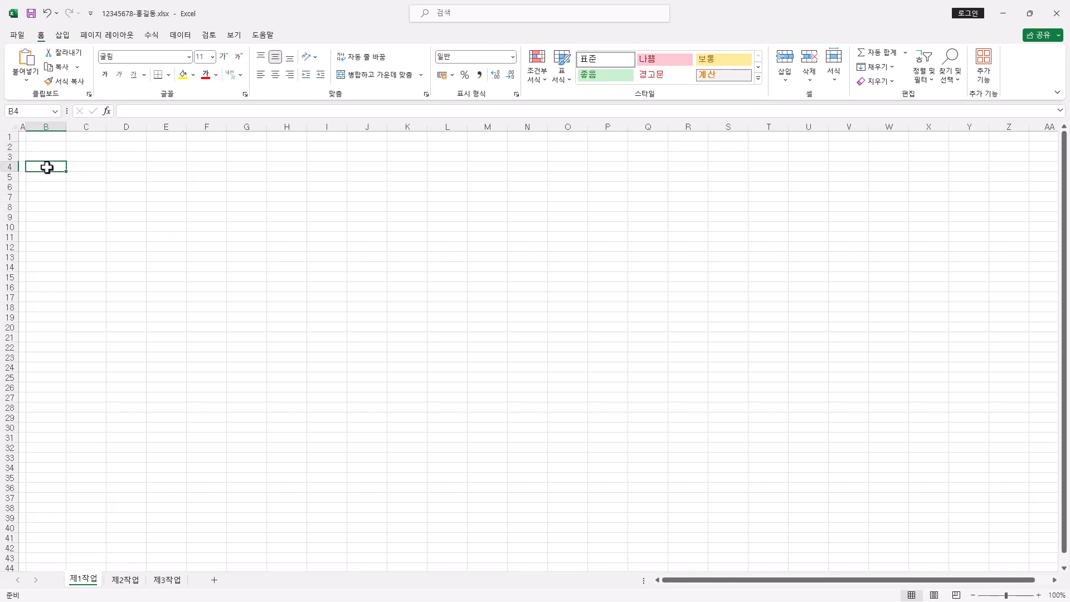
left_click_drag(47, 167, 370, 168)
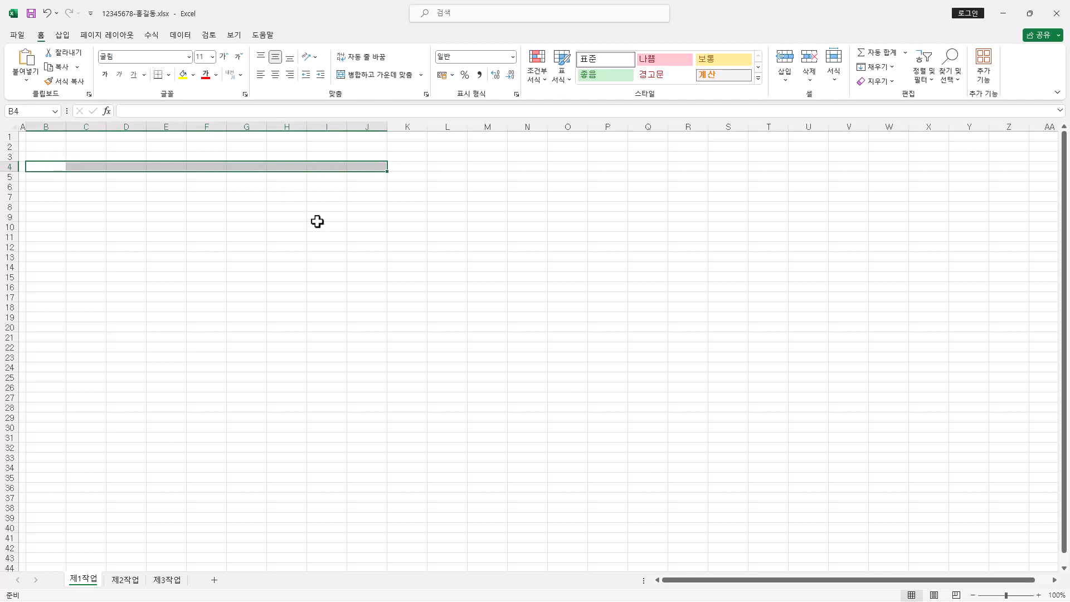
type("제품코드")
key("Tab")
type("제품명")
key("Tab")
type("해상도")
key("Tab")
type("부가기능")
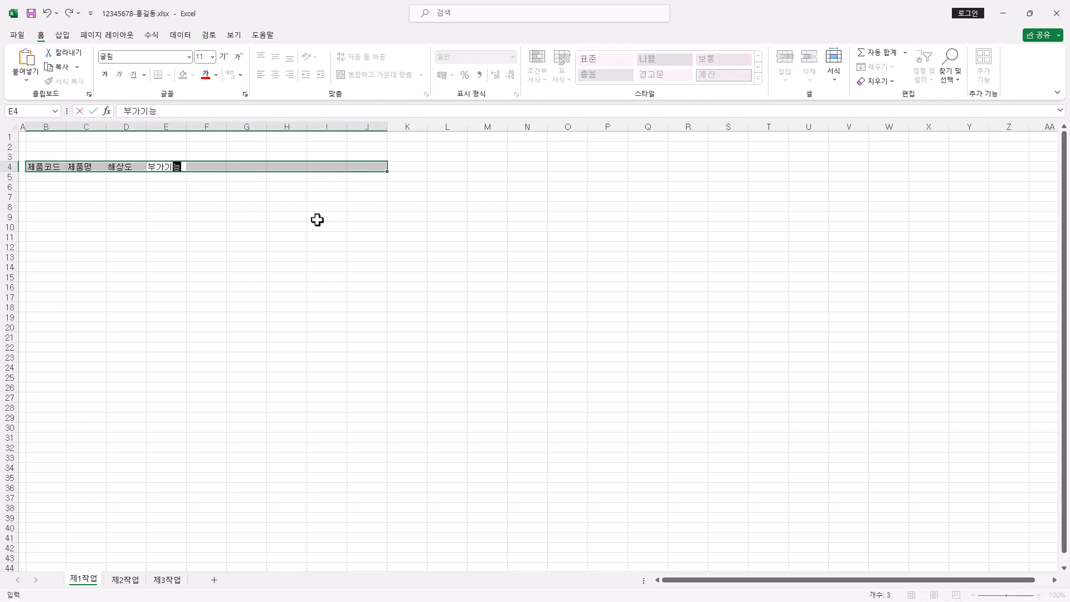
key("Tab")
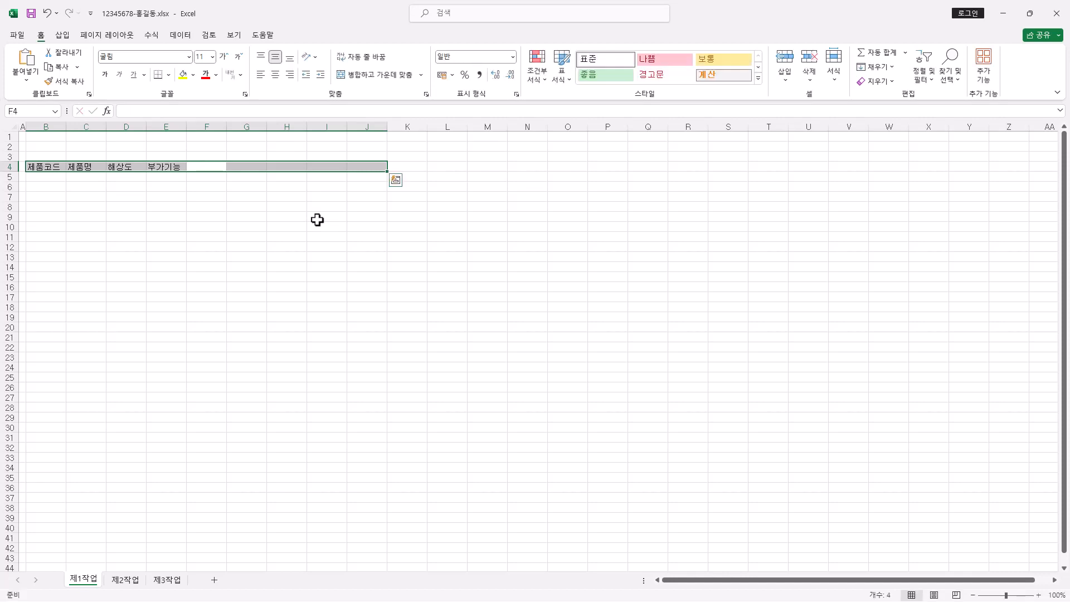
Enter the headers 소비자가(원), 무게, 밝기(안시루멘), 밝기 순위 and 배송방법 in F4:J4, breaking the line before each parenthesis
type("소비자가")
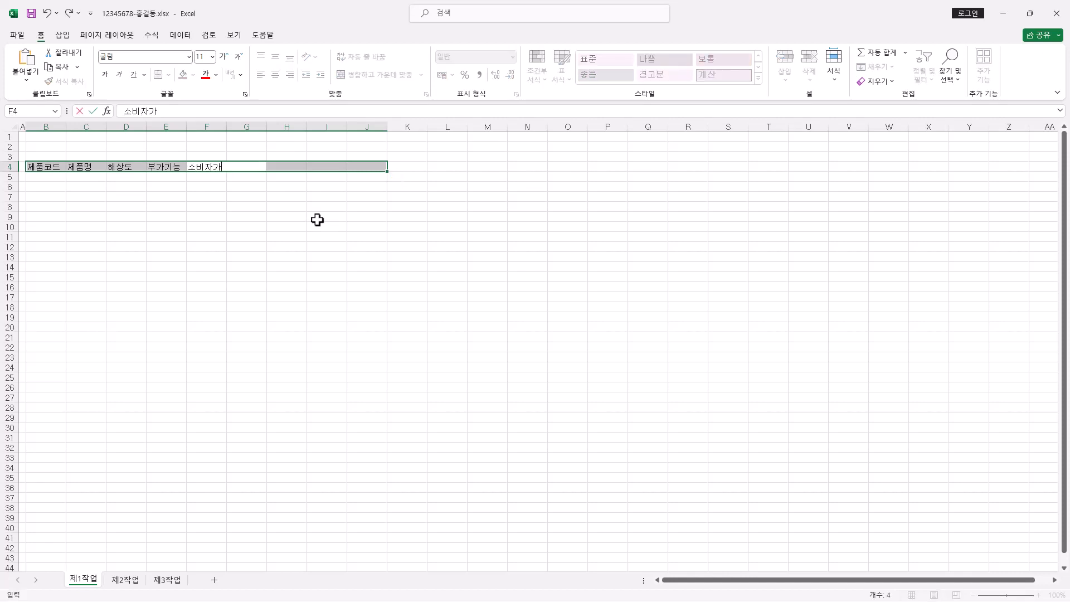
key("alt+Return")
type("(원)")
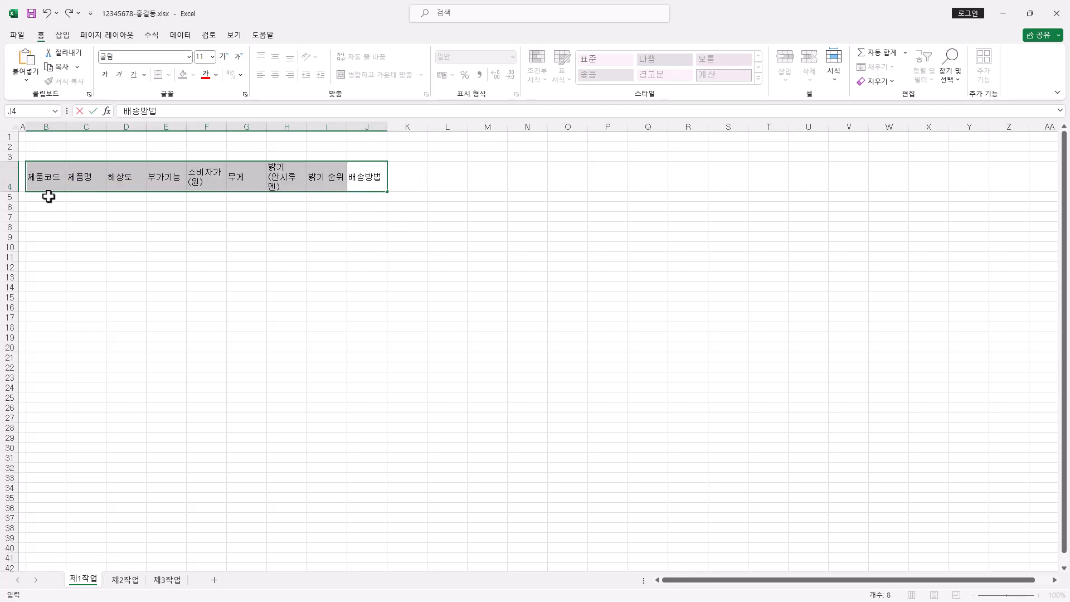
Fill B5:E12 with the eight projectors' codes, names, resolutions and features, from VS4-101 뷰소닉피제이 to VQ4-001 벤큐더블유, widening the columns to fit
left_click(48, 197)
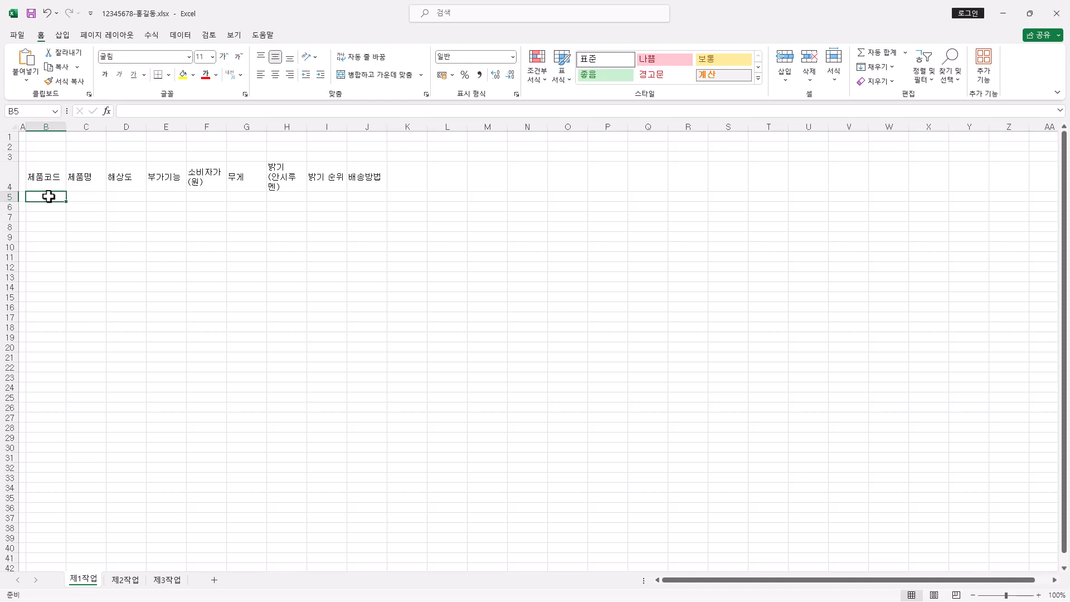
left_click_drag(48, 196, 54, 270)
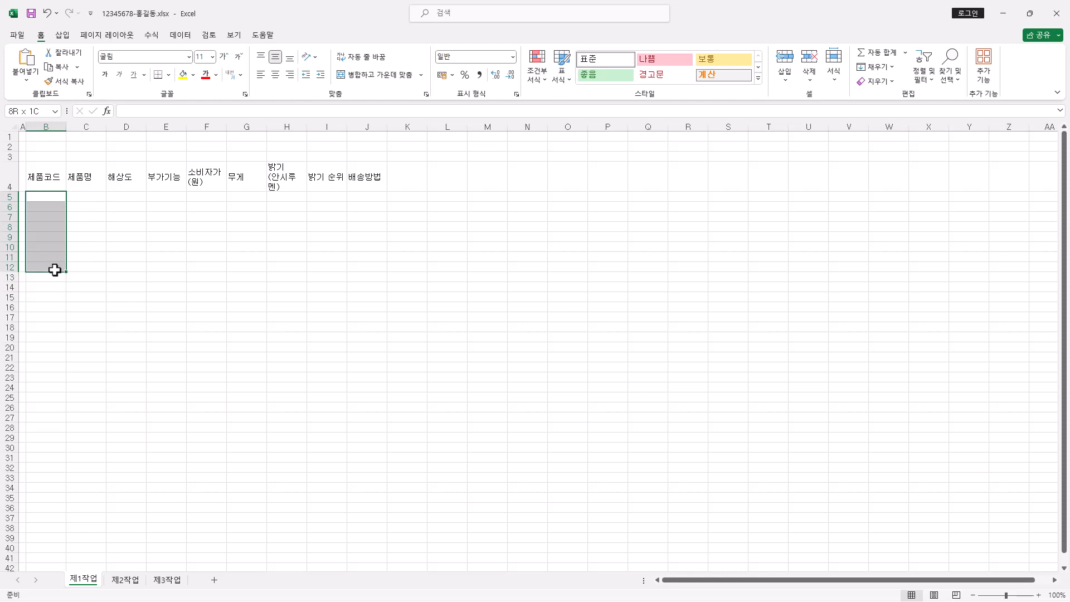
left_click_drag(54, 269, 162, 265)
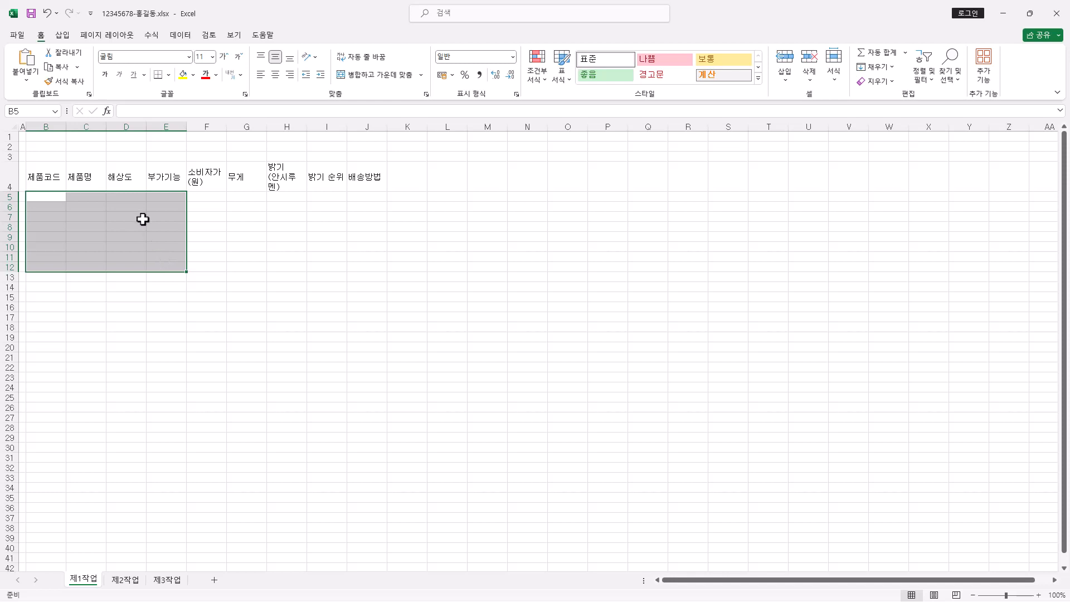
left_click_drag(66, 126, 121, 127)
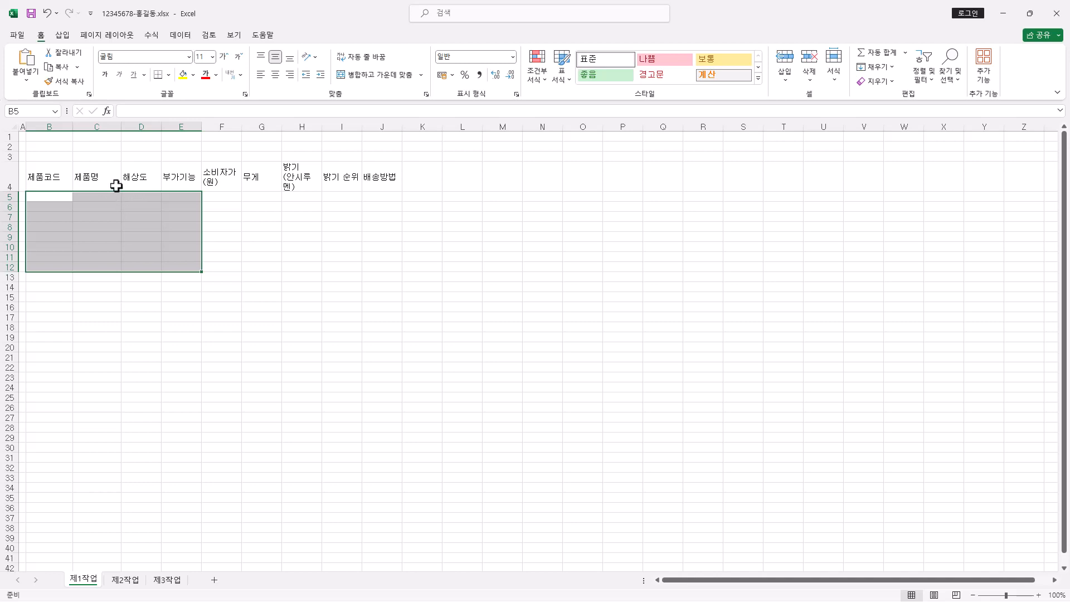
type("VS4-101\t뷰소닉피제이\tFHD\t게임모드 LG2-002\t시네빔오공케이\tFHD\tHDTV수신 SH1-102\t샤오미엠프로\t4K UHD\t키스톤보정 PJ2-002\t프로젝트매니아\tFHD\t내장스피커 LV1-054\t레베타이포\tHD\t내장스피커 LG3-003\t시네빔피에치\tHD\t키스톤보정 EP2-006\t엡손이에치\tFHD\t게임모드 VQ4-001\t벤큐더블유\t4K UHD\t게임모드")
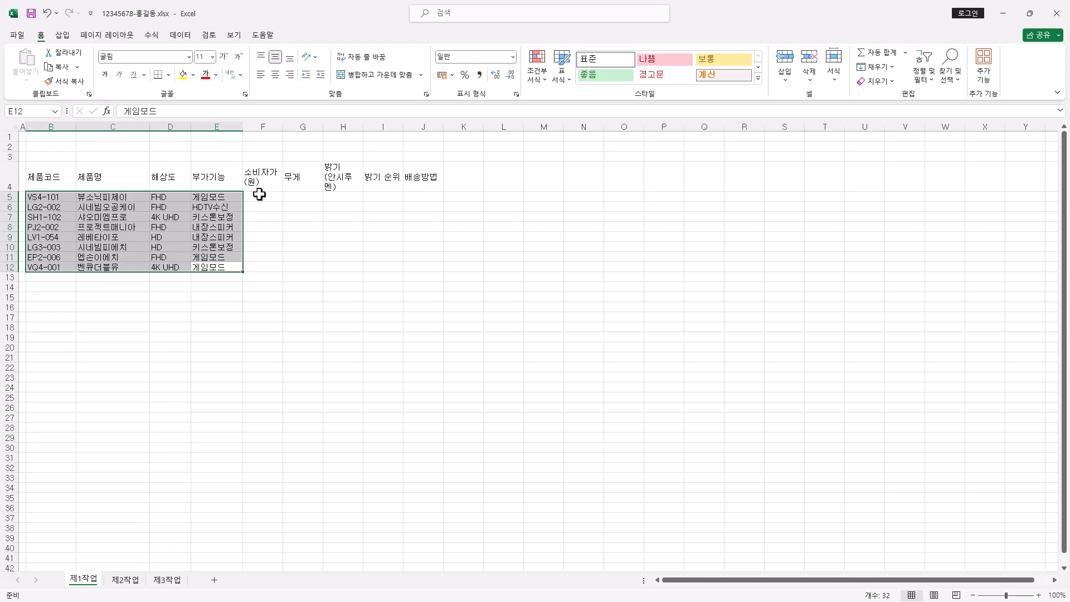
Paste the price, weight and brightness values into F5:H12, and label B13 해상도 HD 제품의 소비자가(원) 평균 and B14 게임모드 제품 중 최소 무게
left_click_drag(259, 194, 330, 267)
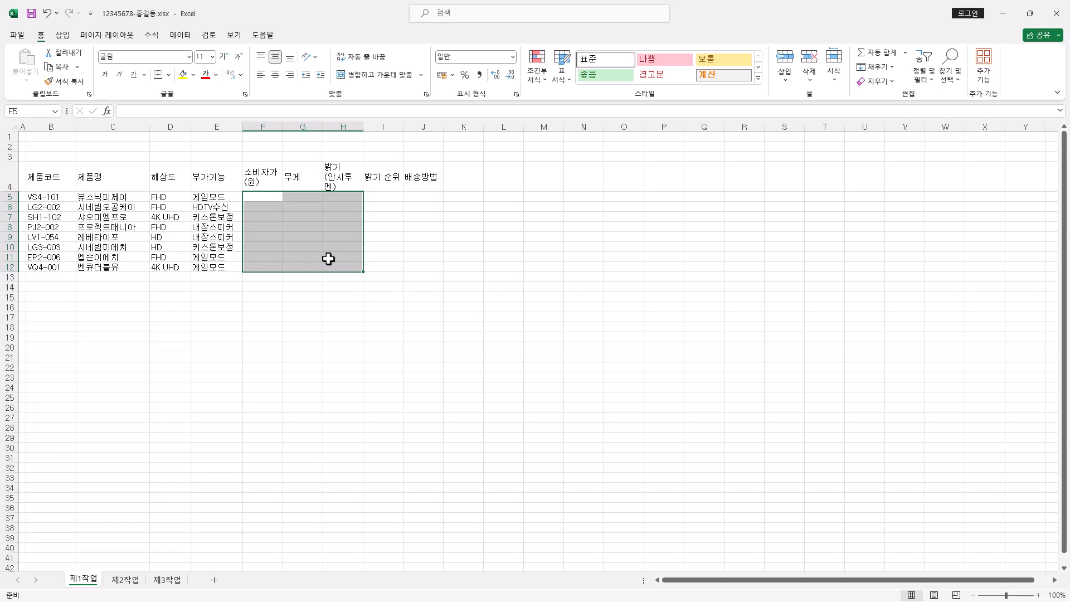
key("ctrl+v")
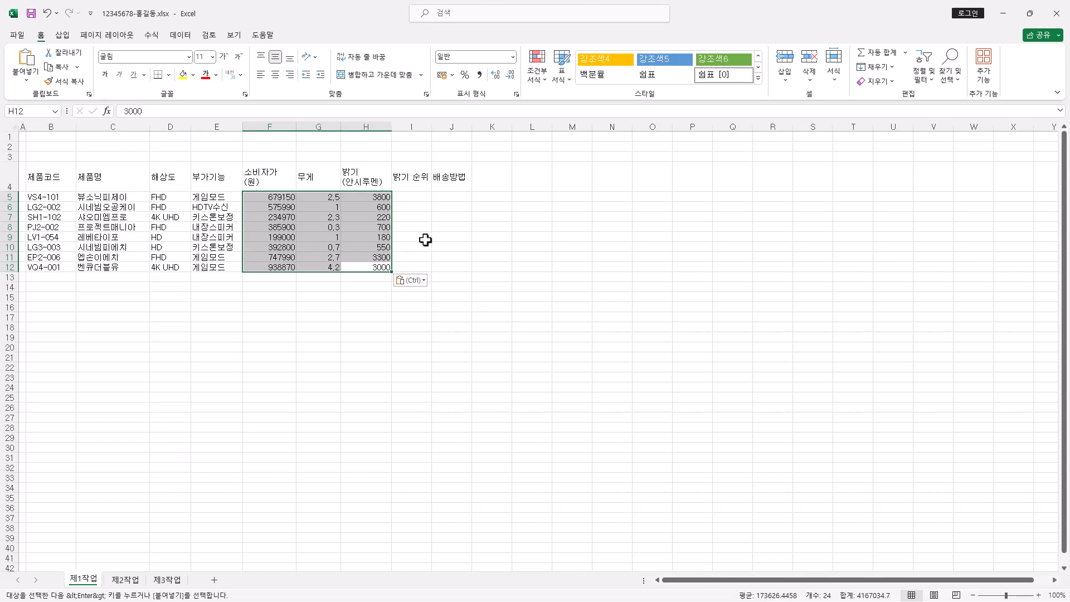
left_click(44, 277)
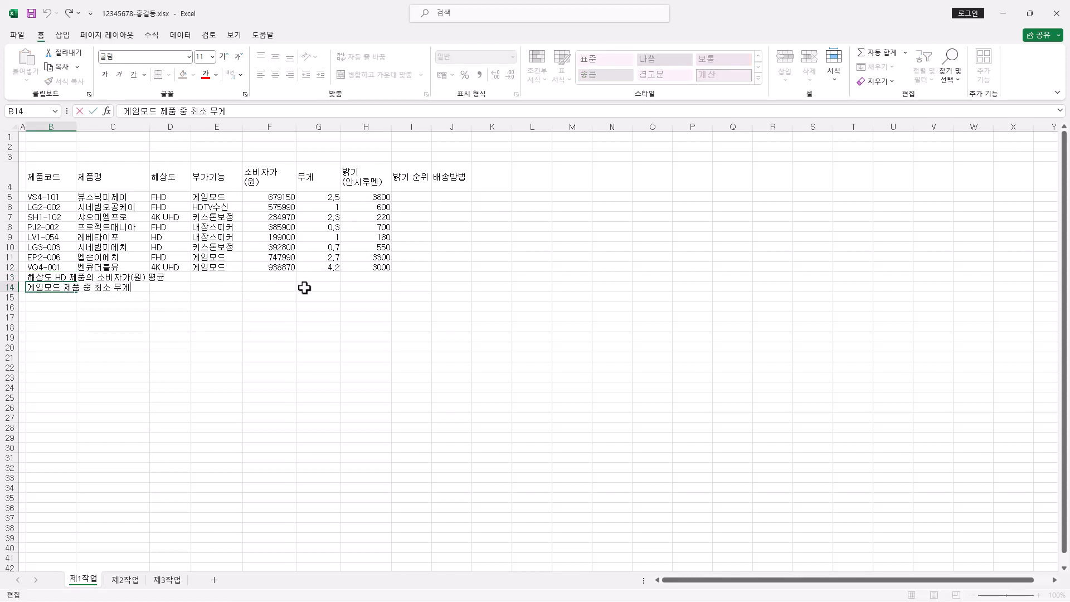
left_click(319, 278)
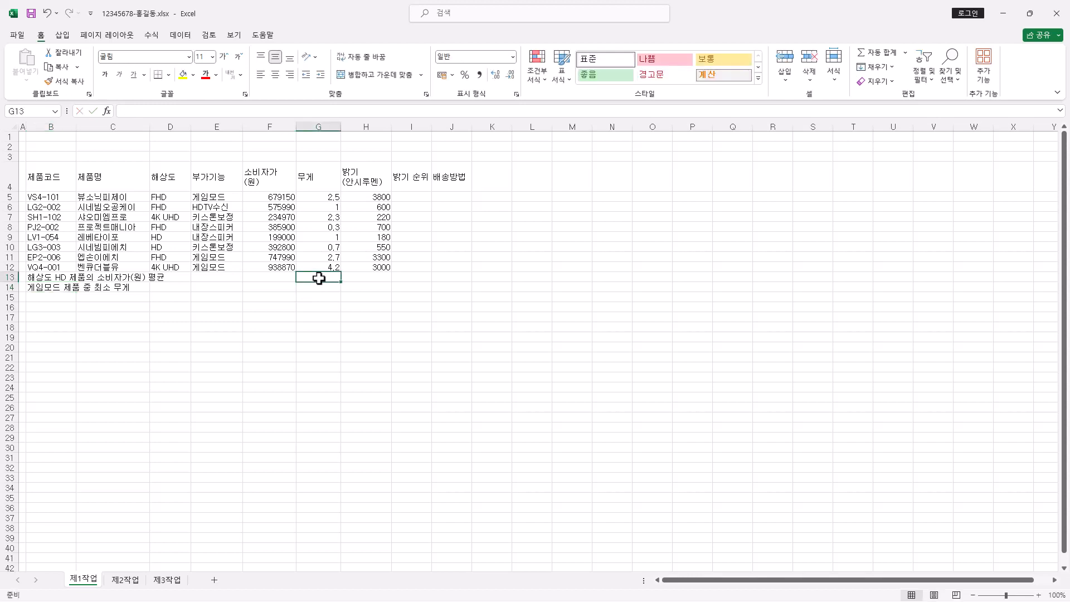
Enter the labels 두 번째로 높은 소비자가(원) in G13, 제품코드 in G14 and 밝기(안시루멘) in I14, breaking the last before its parenthesis
type("두 번째로 높은 소비자가(원)")
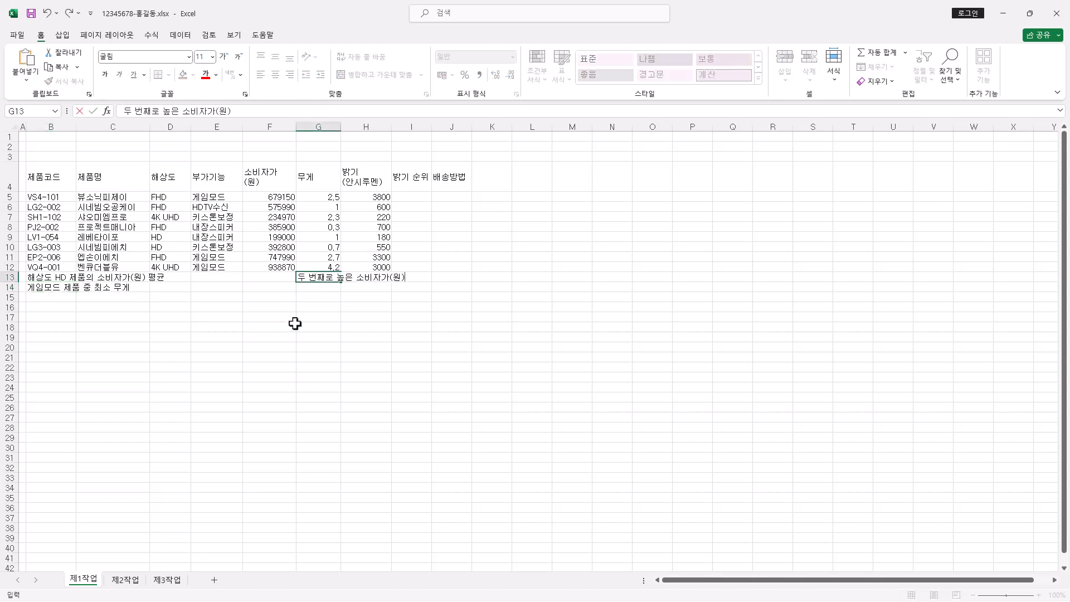
left_click(326, 288)
left_click(405, 287)
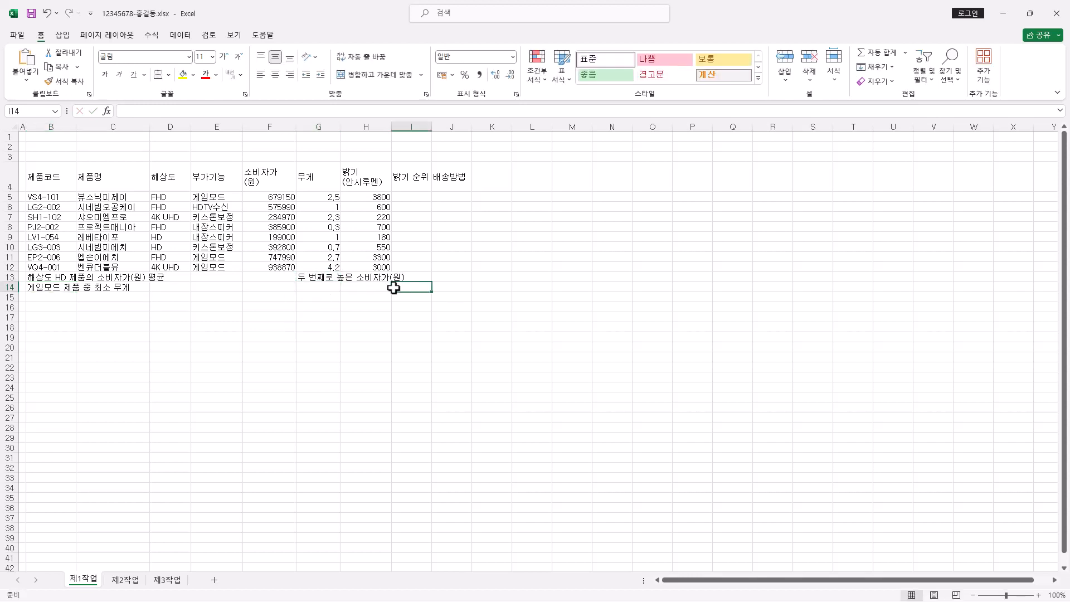
left_click(329, 286)
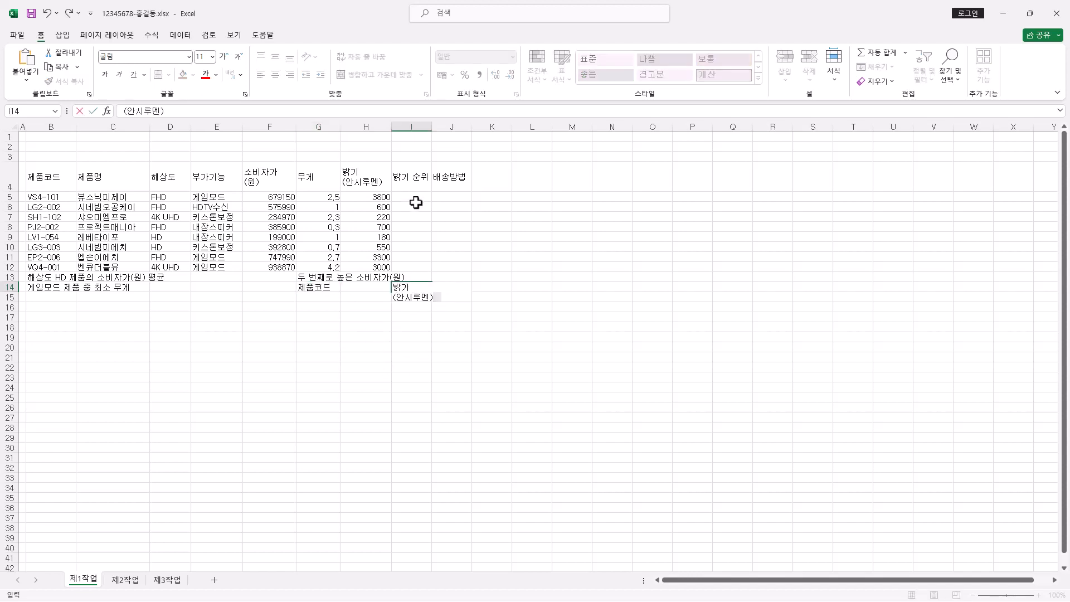
left_click(417, 177)
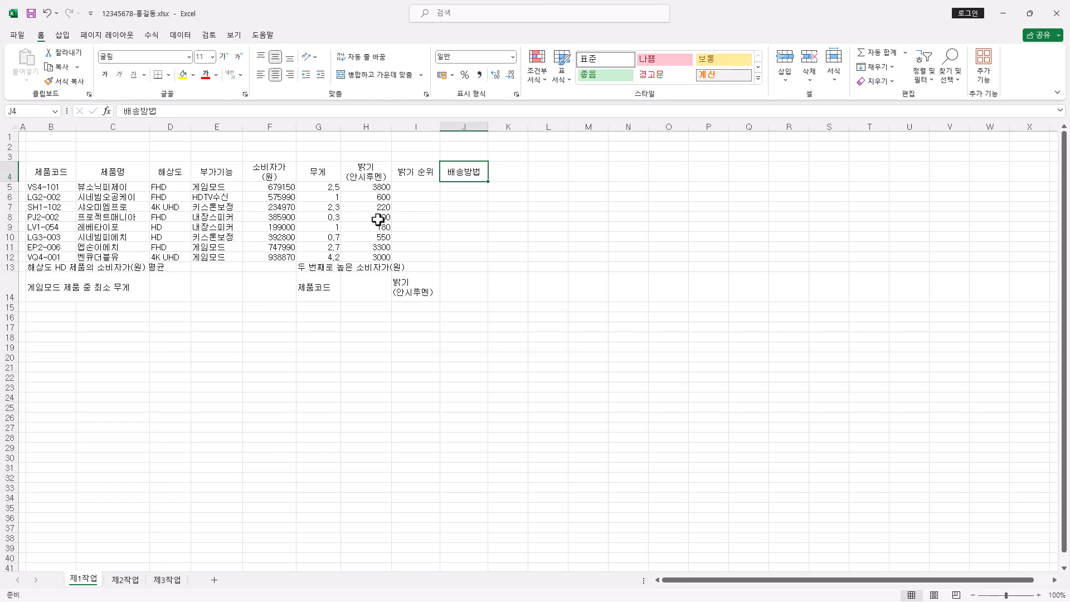
Increase the height of rows 5 to 13 evenly
left_click_drag(8, 187, 4, 268)
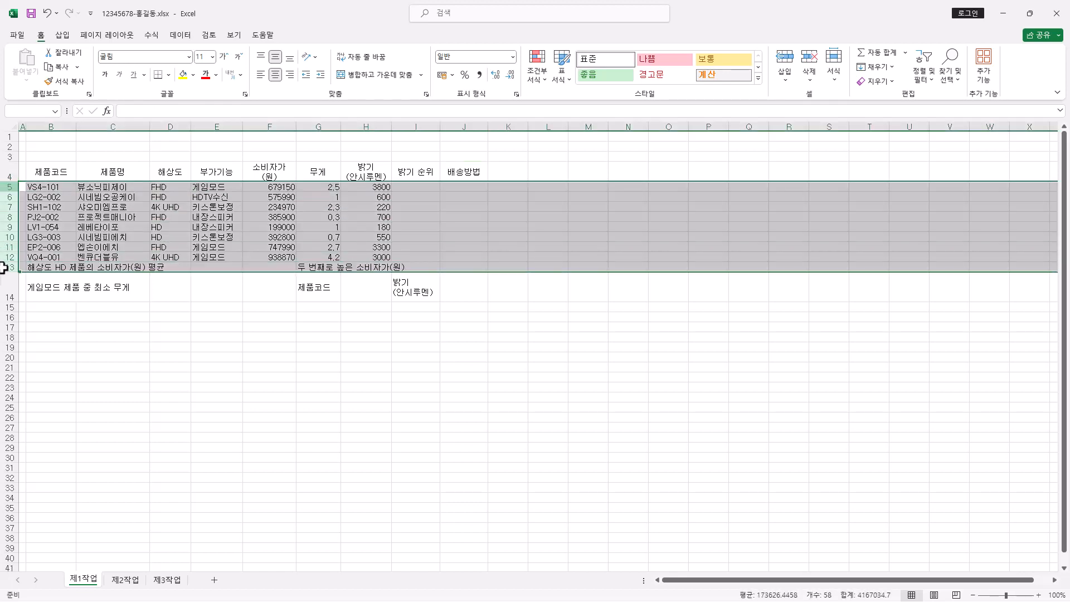
left_click_drag(8, 187, 8, 269)
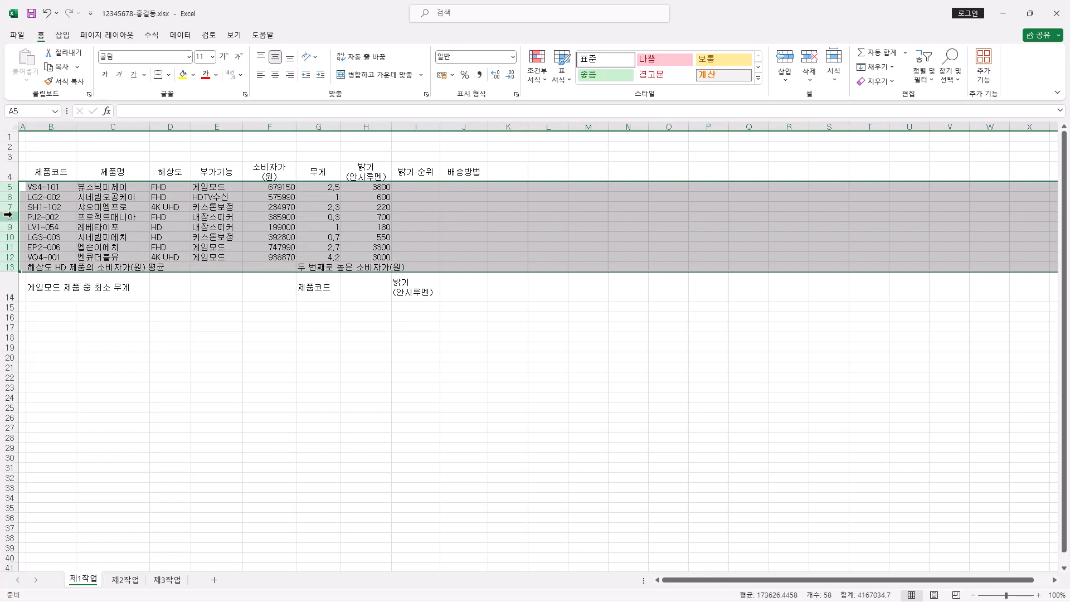
left_click_drag(12, 212, 13, 214)
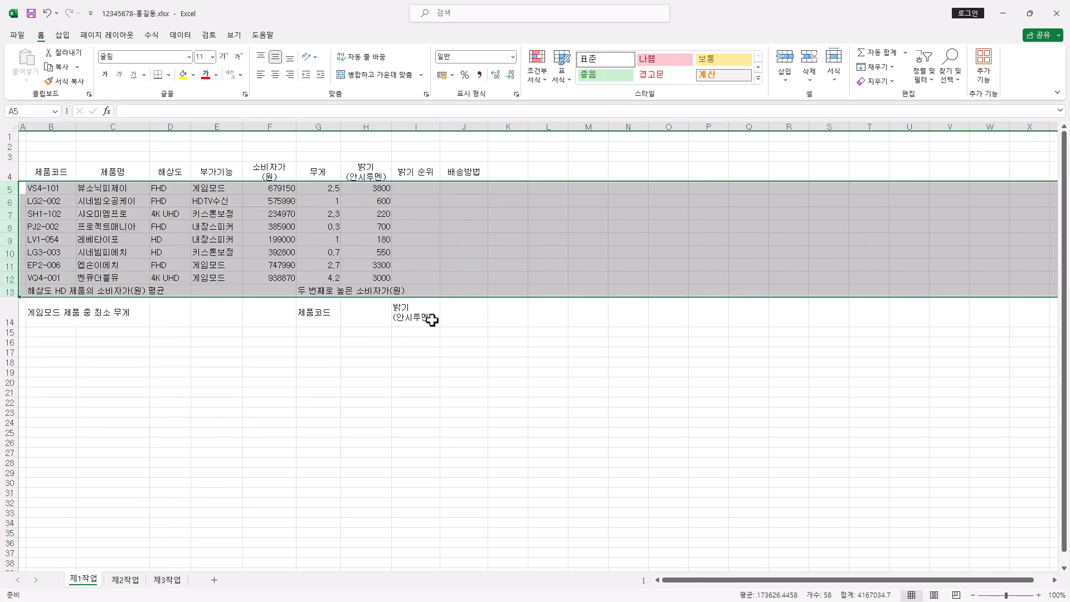
left_click(462, 342)
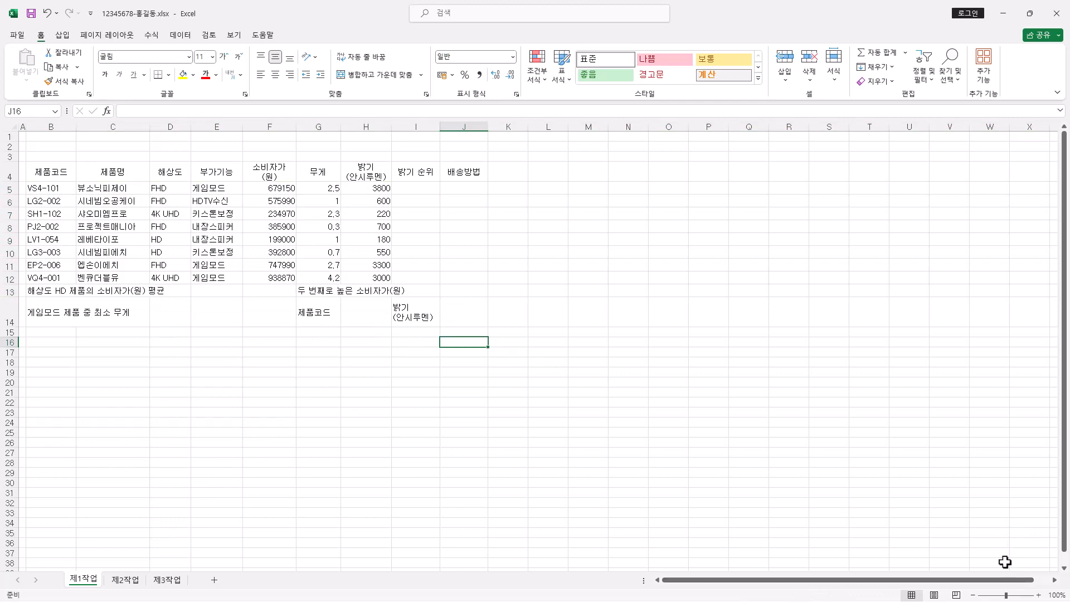
Apply all borders plus a thick outside border to each of the blocks B4:J4, B5:J12 and B13:J14
scroll(1005, 562, "up", 2, "ctrl")
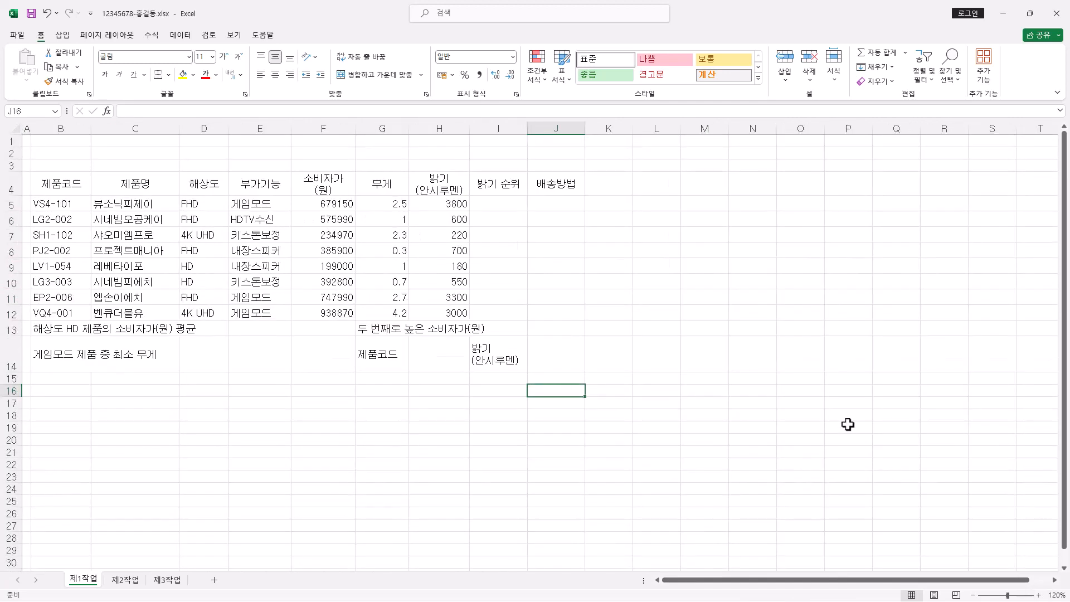
scroll(642, 422, "up", 2, "ctrl")
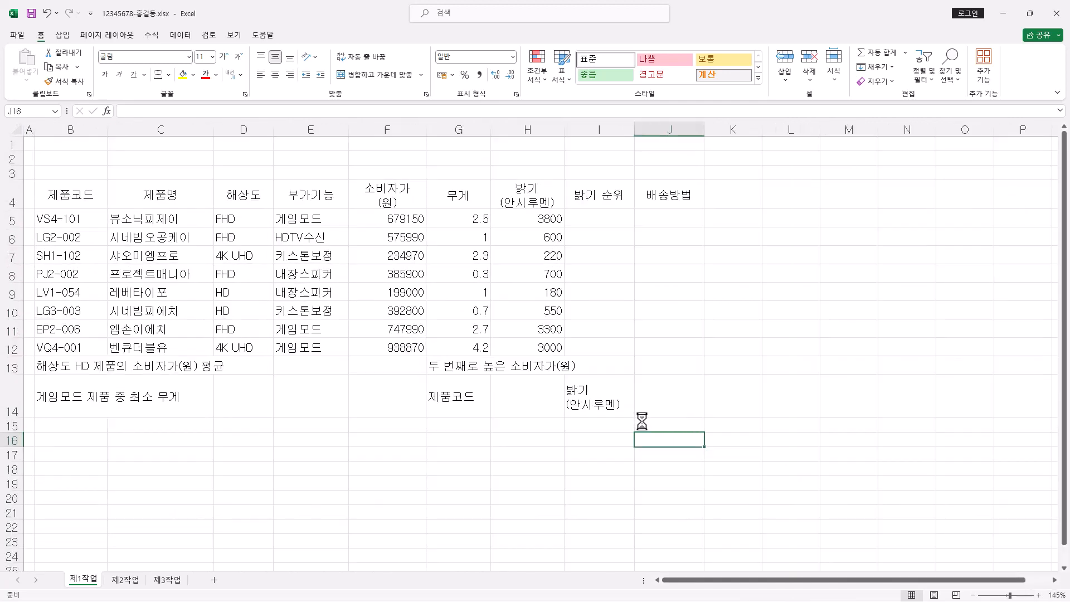
scroll(642, 422, "up", 2, "ctrl")
scroll(642, 422, "down", 2, "ctrl")
left_click_drag(80, 201, 678, 199)
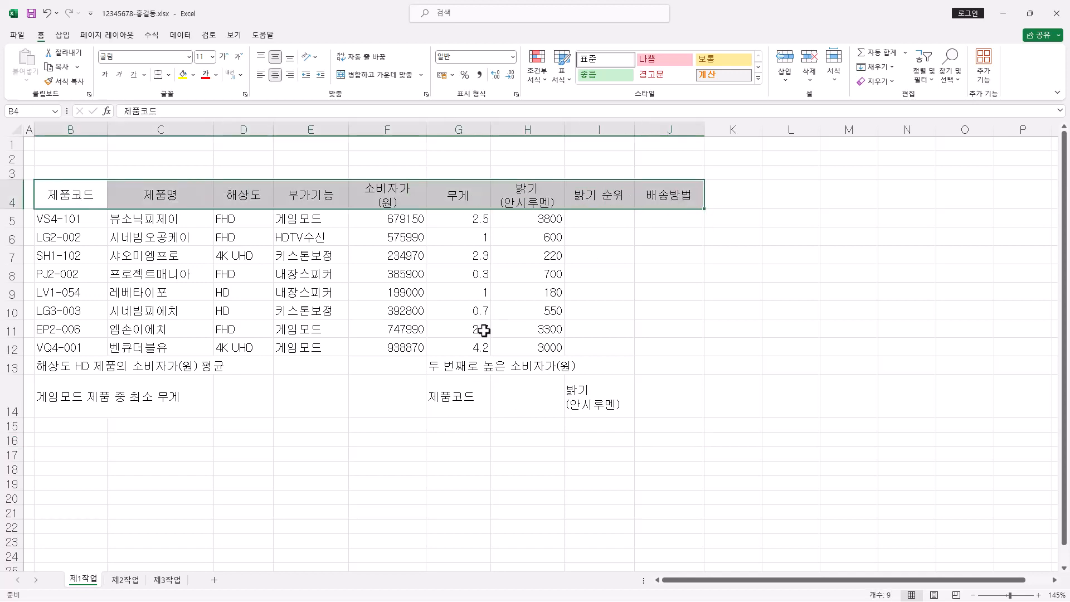
left_click_drag(81, 225, 654, 342)
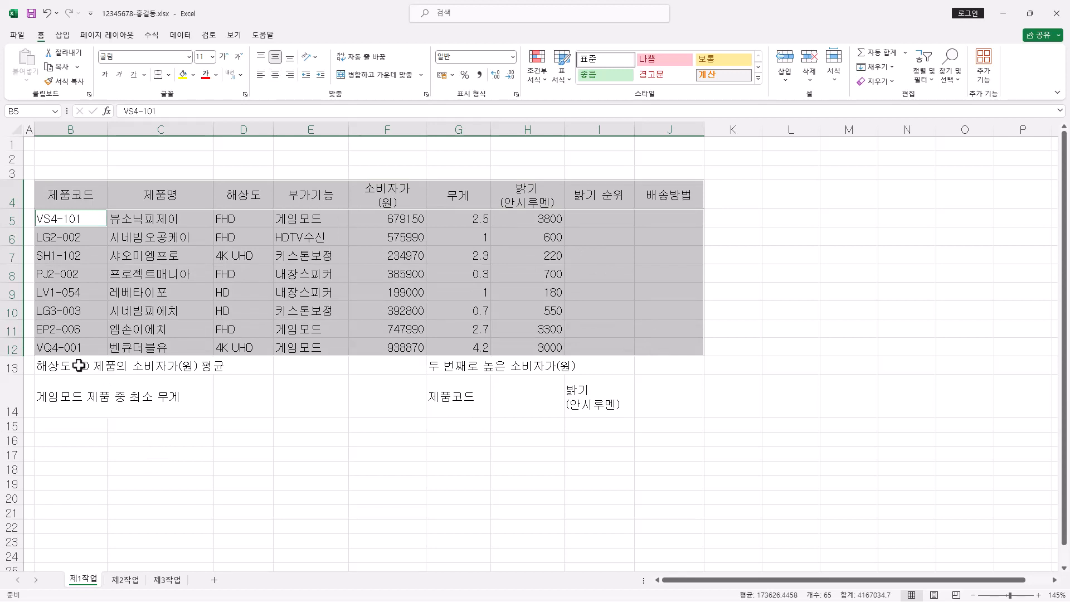
left_click_drag(79, 368, 644, 396)
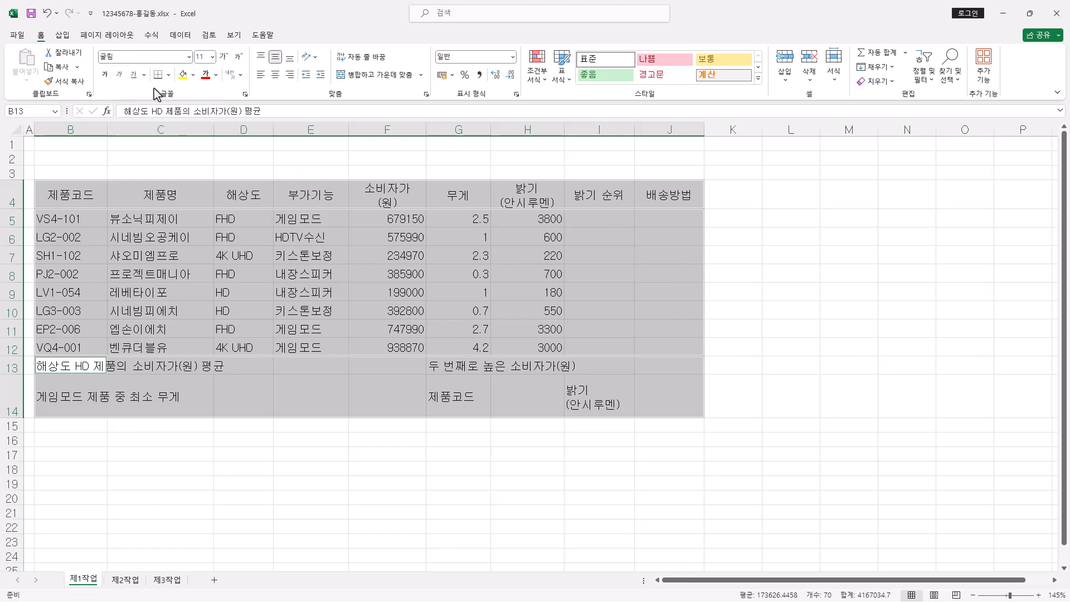
left_click(169, 76)
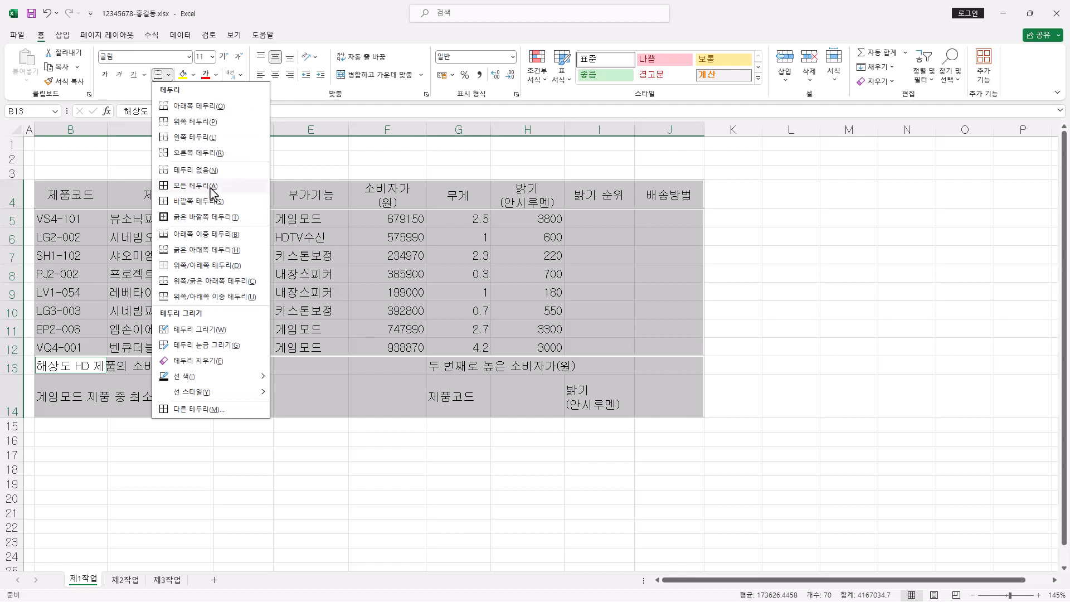
left_click(211, 191)
left_click(169, 75)
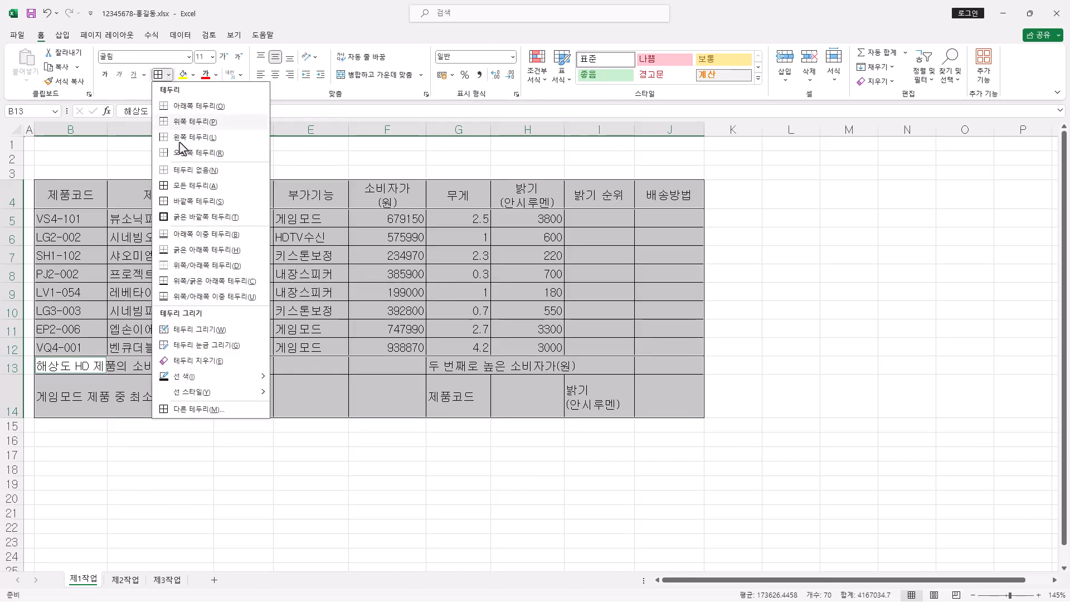
left_click(201, 217)
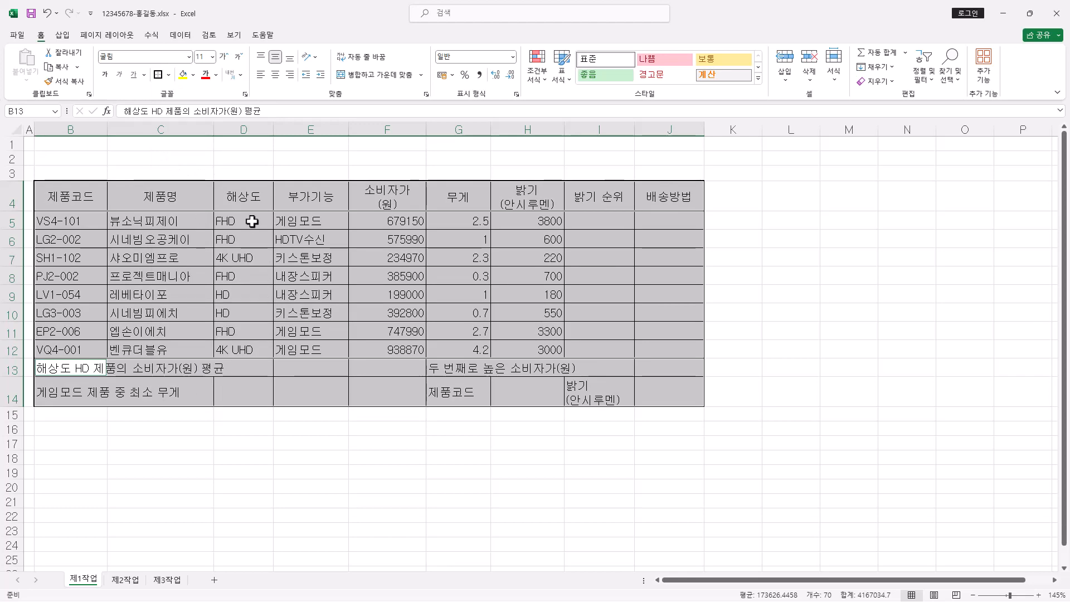
left_click(338, 416)
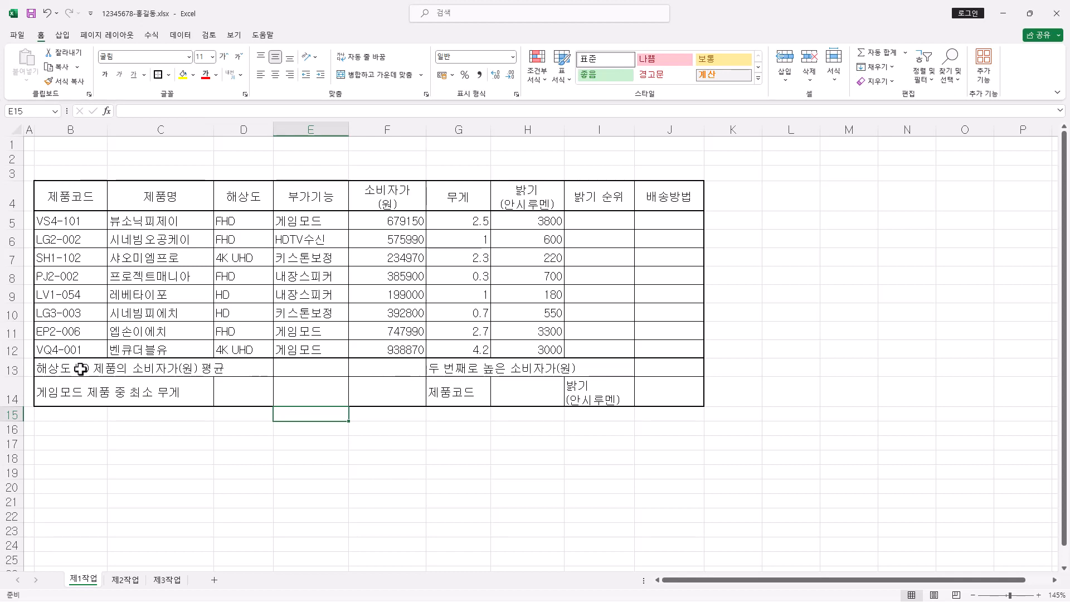
Merge and center the ranges B13:D13, B14:D14, F13:F14 and G13:I13
left_click_drag(81, 368, 240, 373)
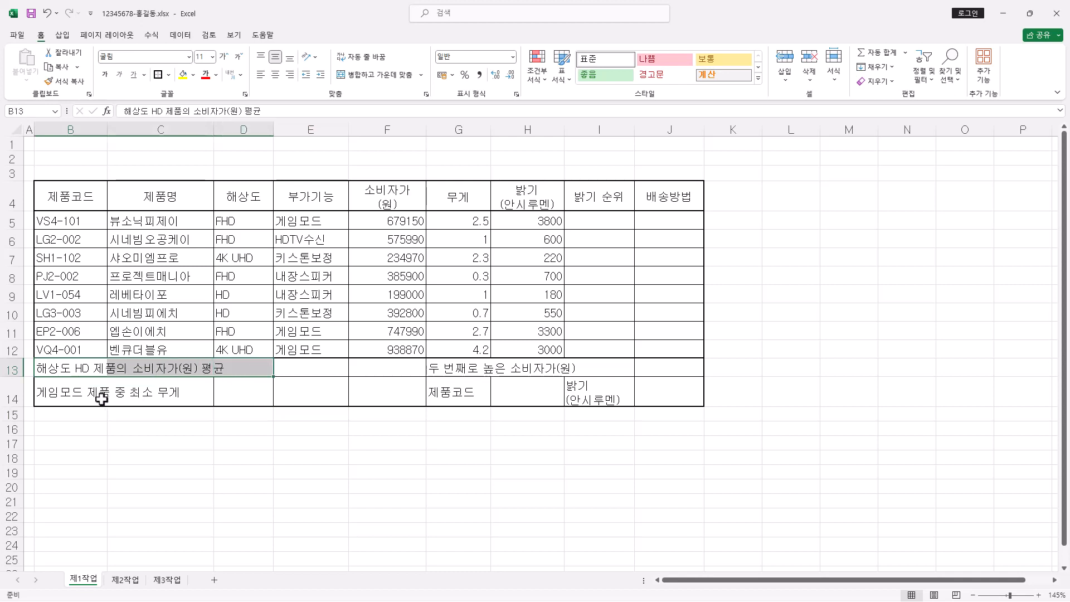
left_click_drag(65, 394, 253, 391)
left_click_drag(382, 371, 386, 396)
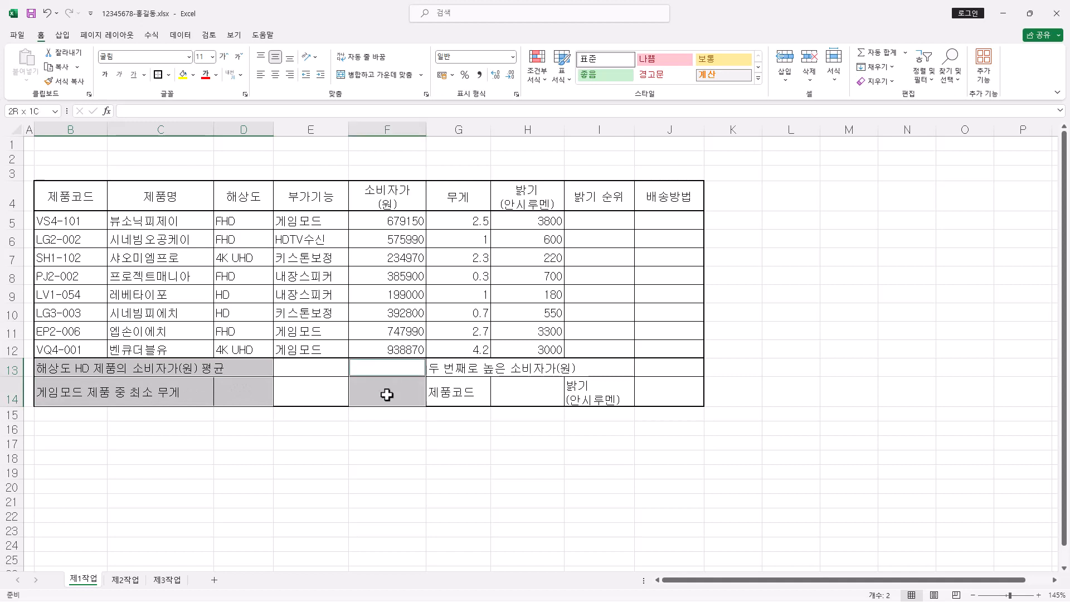
left_click_drag(437, 369, 589, 368)
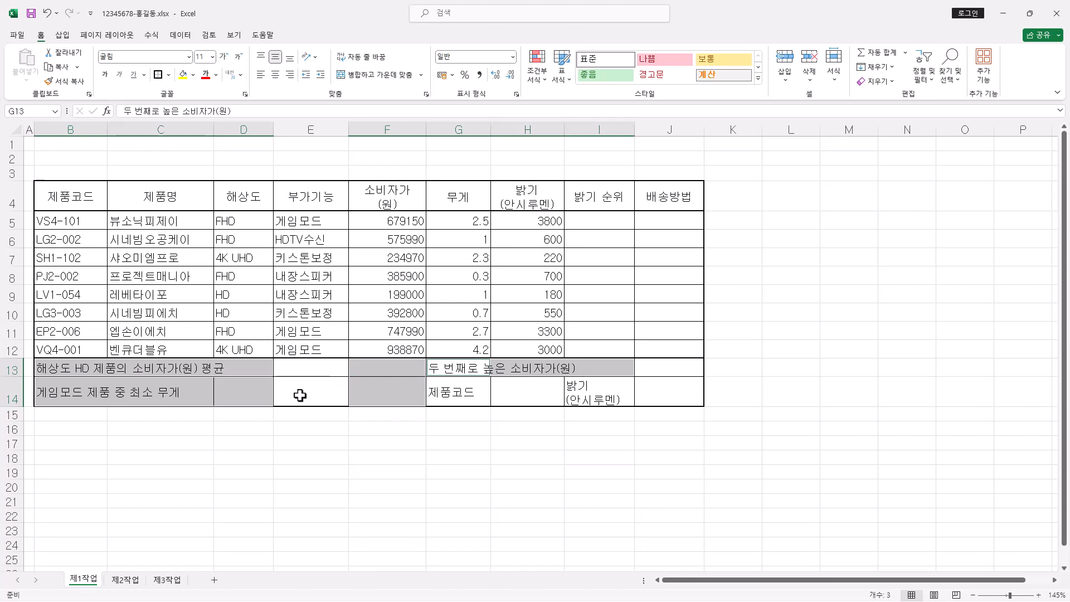
left_click(400, 85)
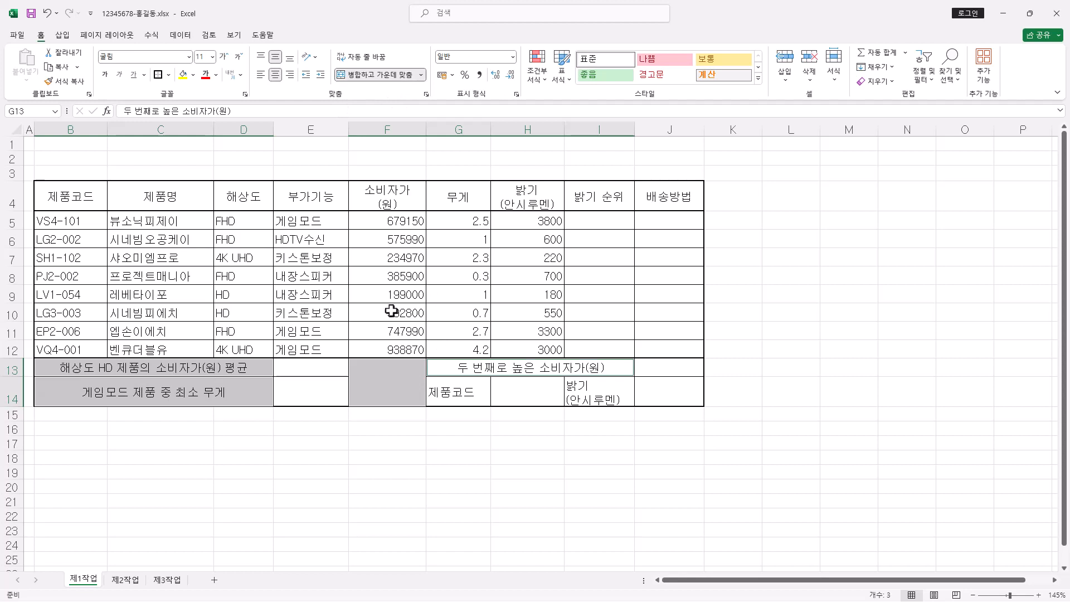
Cross out the merged cell F13:F14 with both diagonal borders
left_click(397, 390)
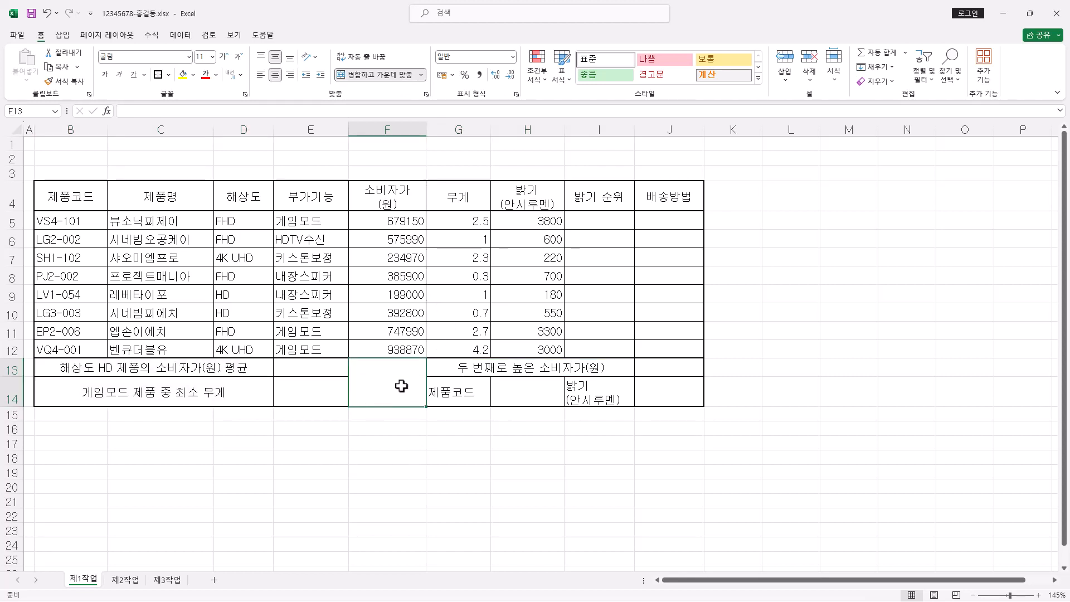
key("ctrl+1")
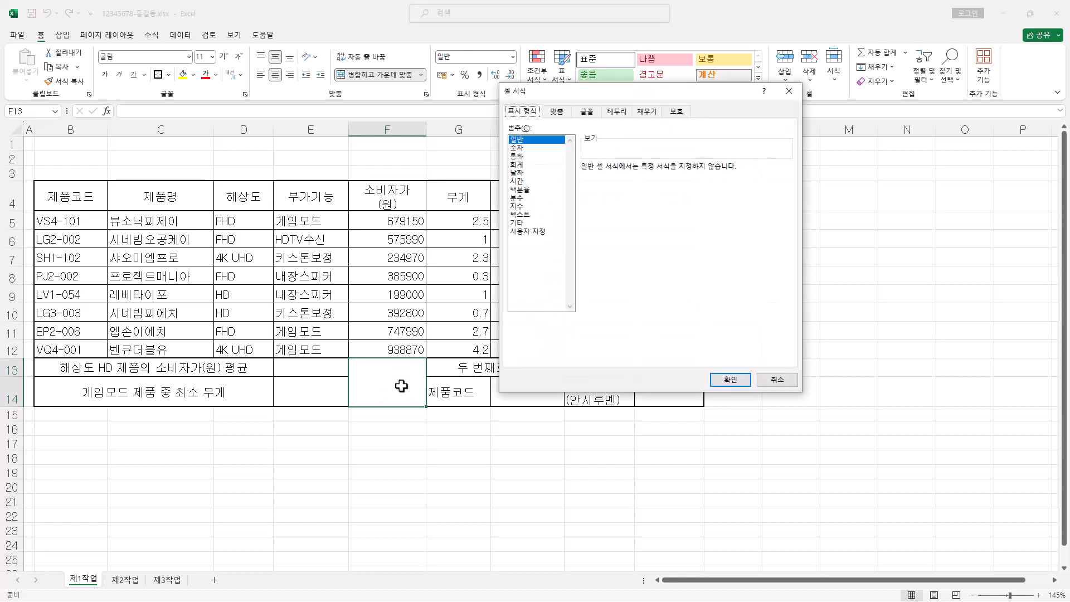
left_click(621, 112)
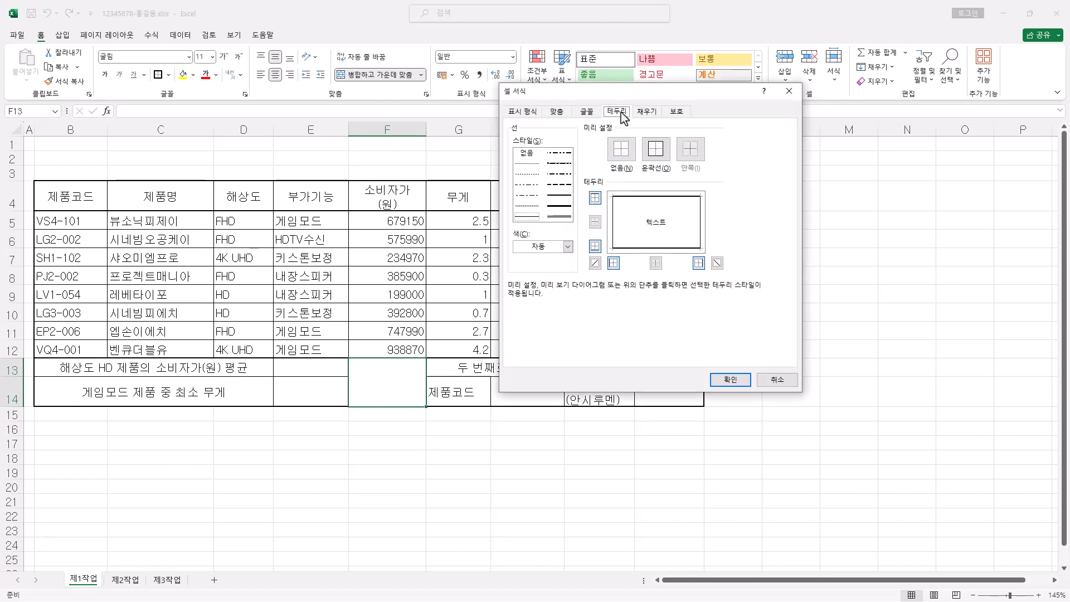
left_click(595, 263)
left_click(717, 263)
left_click(746, 382)
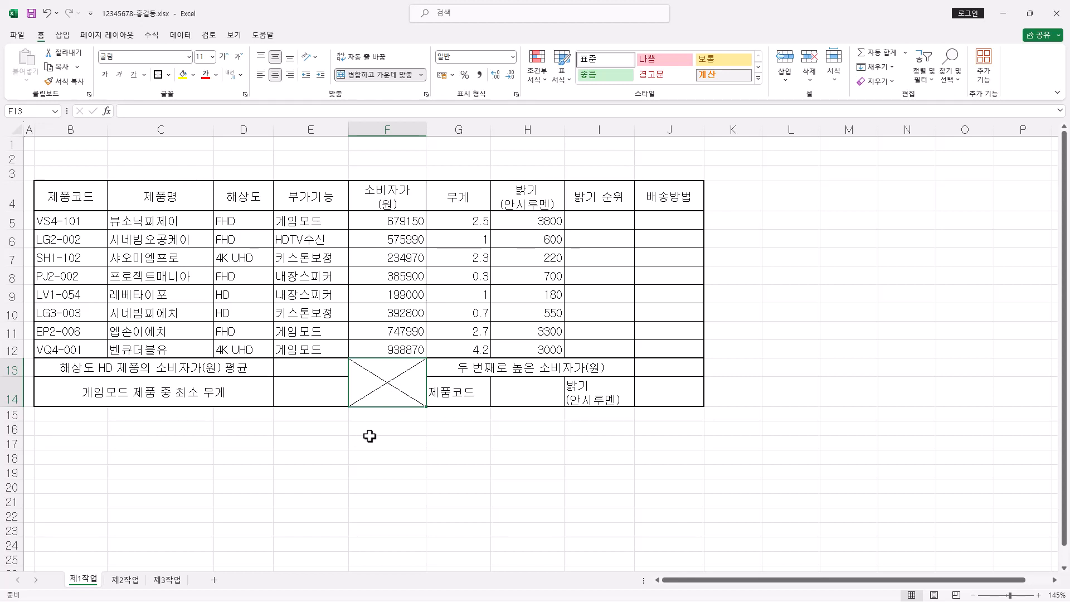
Center the contents of the whole sheet horizontally
left_click(18, 130)
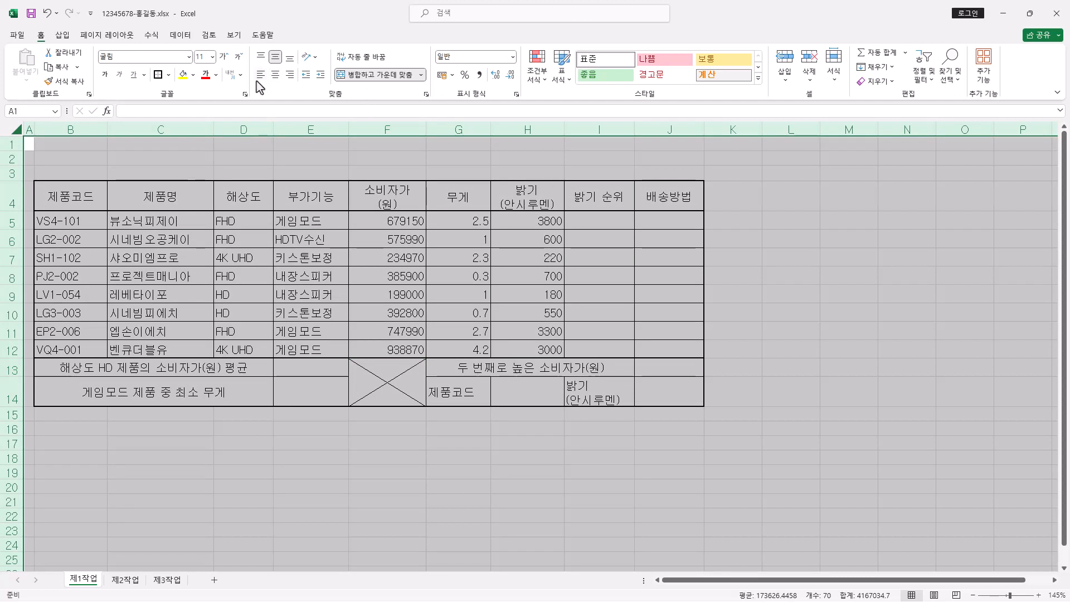
left_click(275, 74)
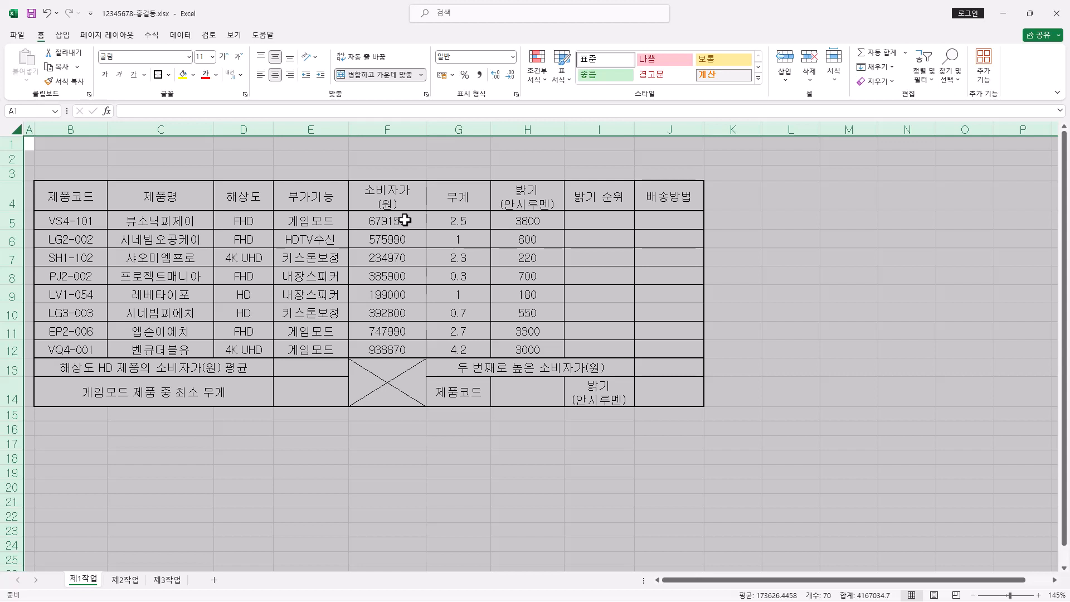
Try the comma style on F5:H12 and one decimal place on the weights in G5:G12, and undo both formats
left_click_drag(405, 220, 510, 346)
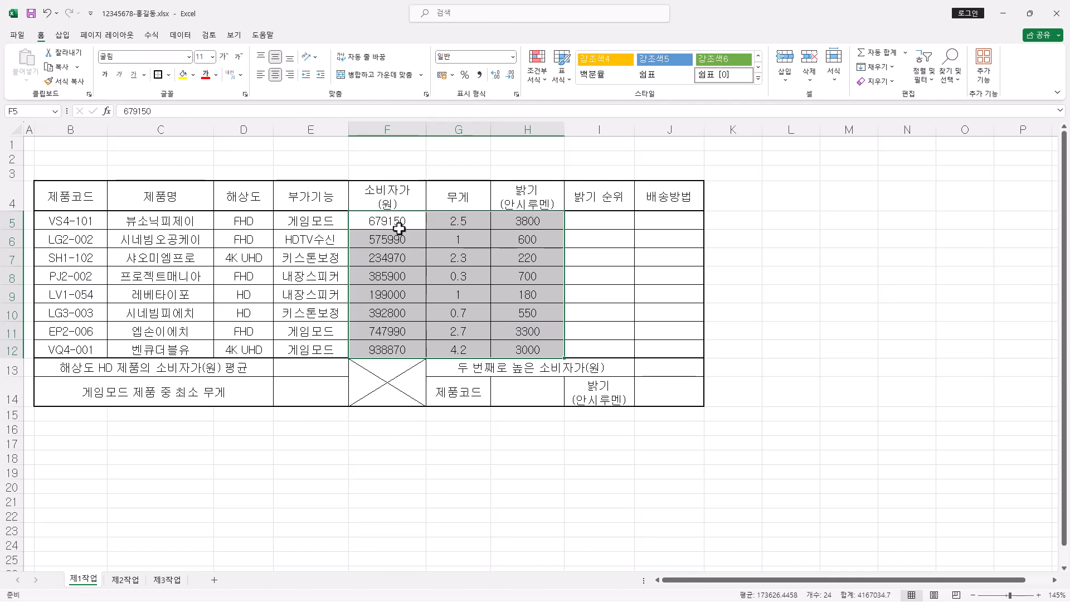
left_click_drag(395, 223, 510, 342)
left_click(480, 77)
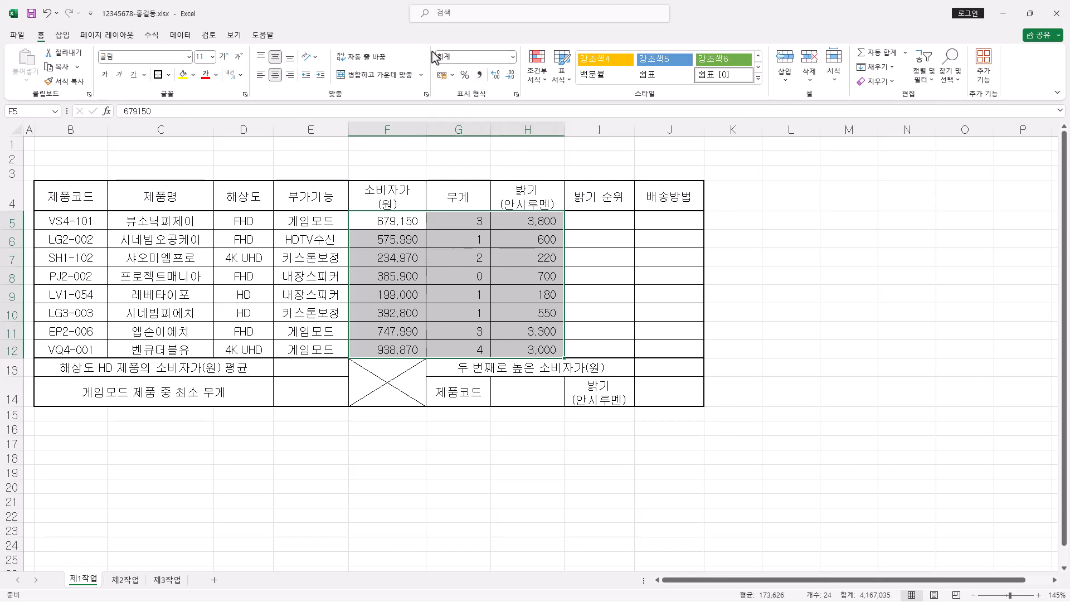
left_click(476, 224)
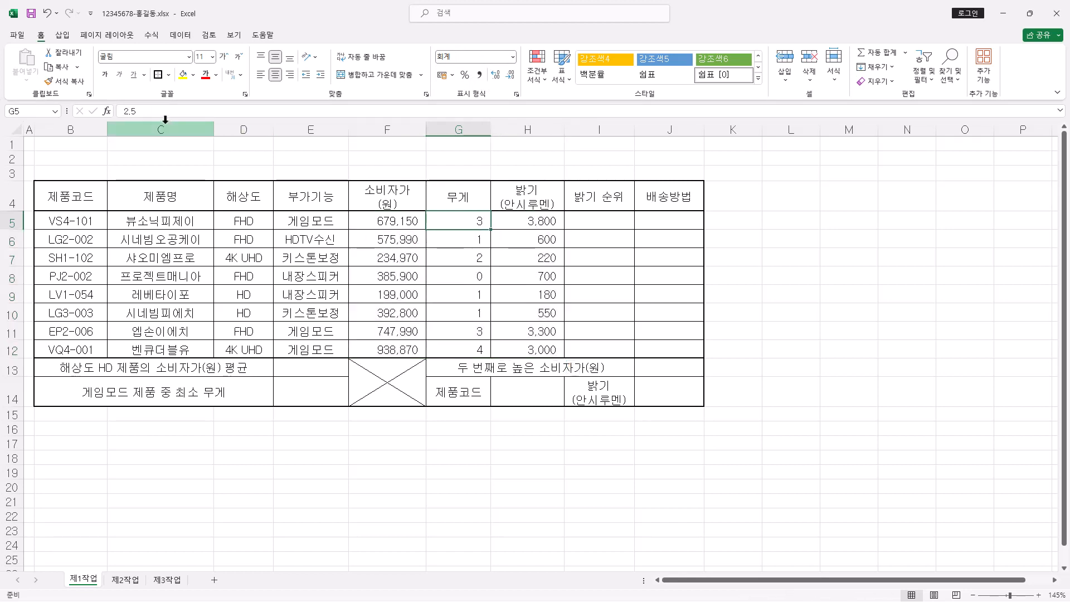
left_click_drag(478, 221, 478, 349)
left_click(496, 75)
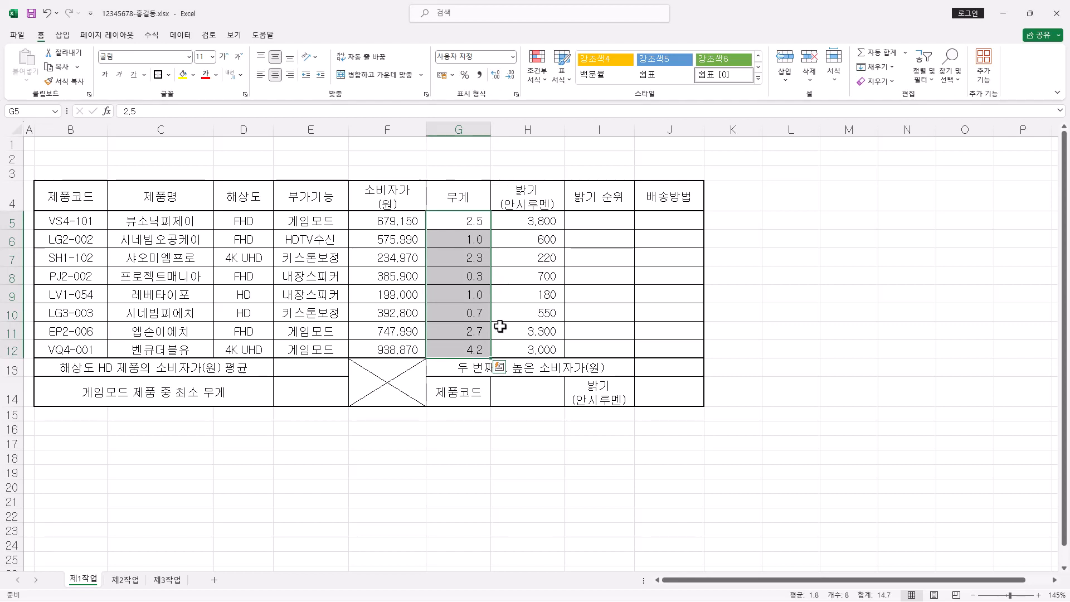
left_click(50, 17)
left_click(50, 18)
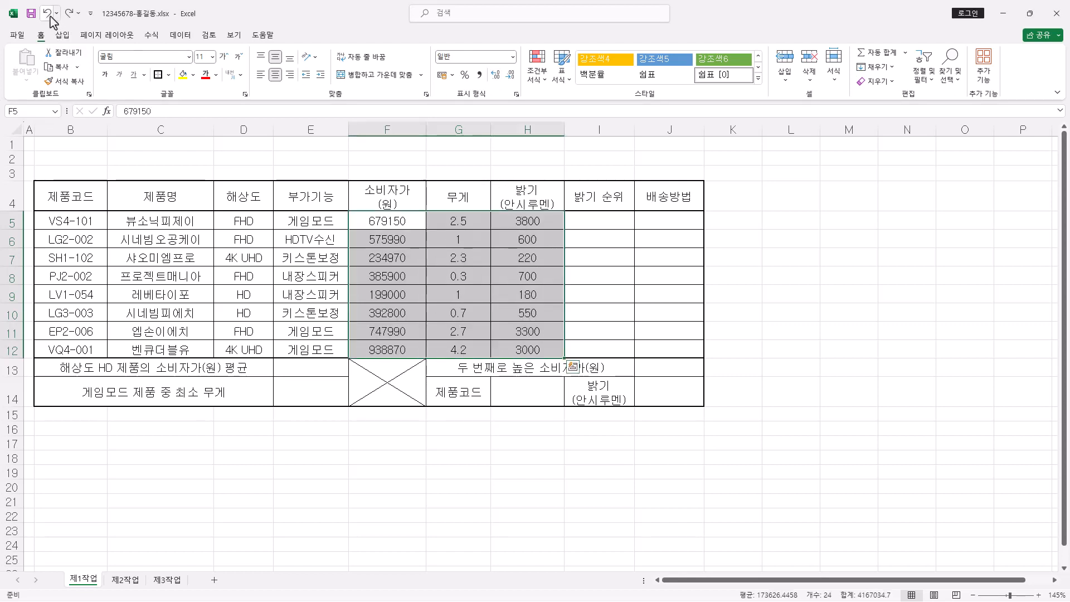
Apply the comma style to the prices in F5:F12 and align them to the right
left_click_drag(398, 223, 397, 330)
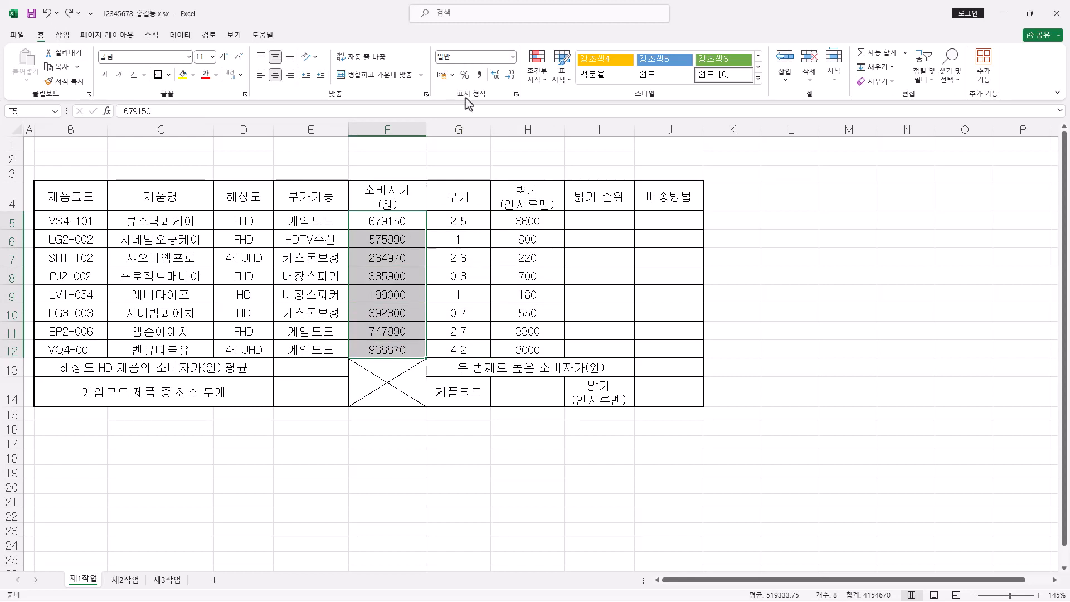
left_click(480, 76)
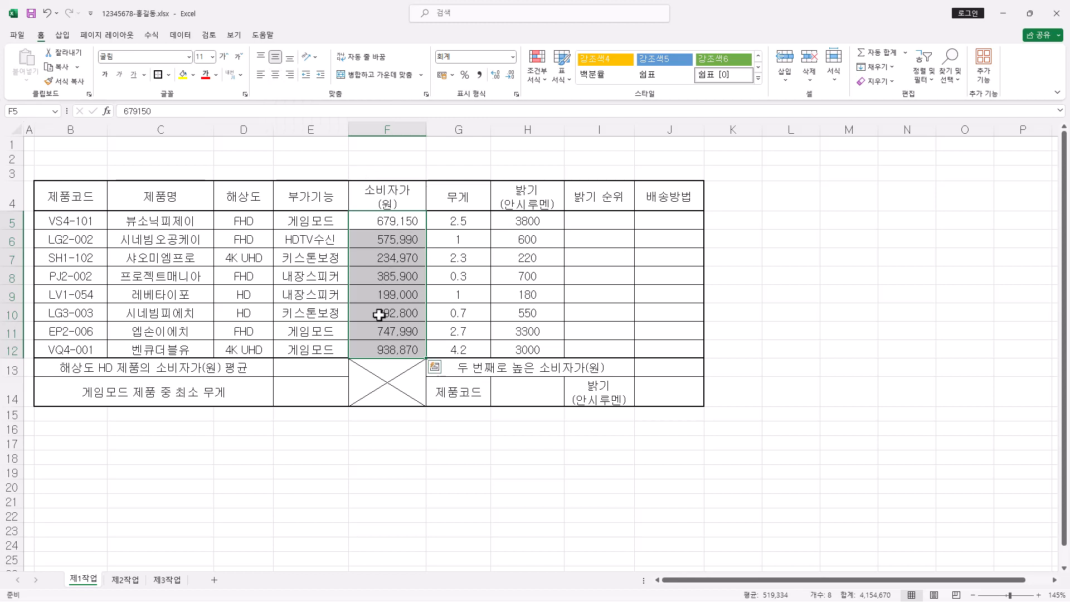
left_click(289, 74)
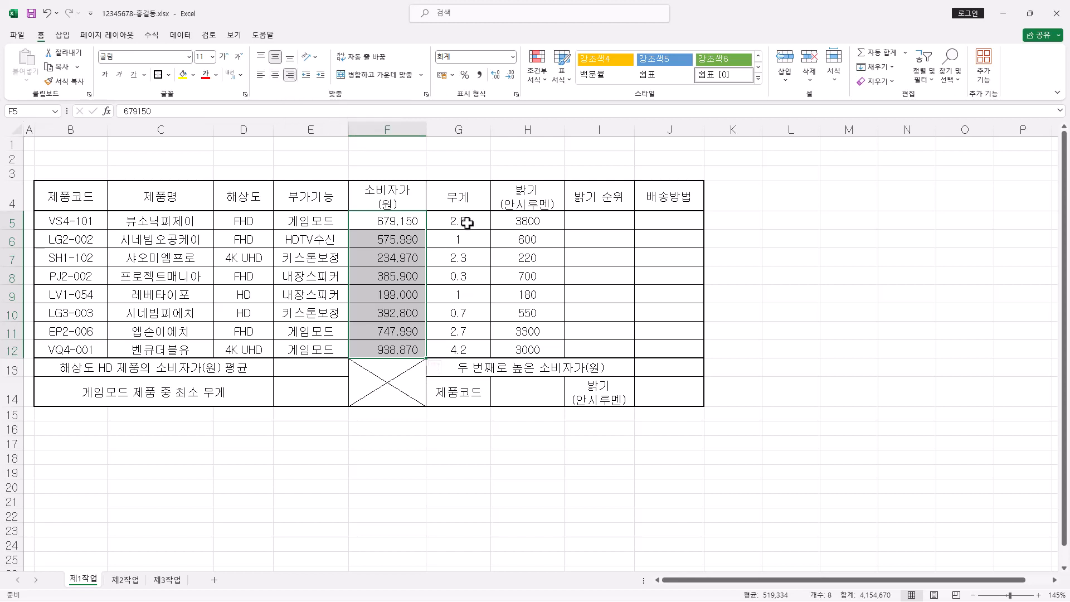
Format the weights in G5:G12 as numbers with one decimal place and align them to the right
left_click_drag(466, 222, 478, 349)
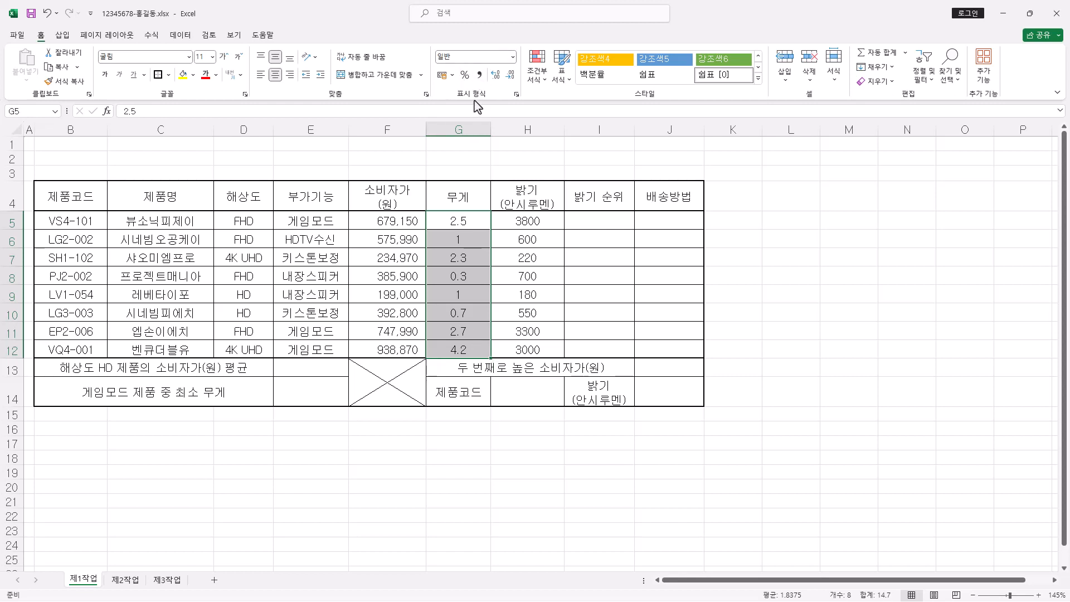
left_click(517, 94)
left_click_drag(557, 97, 647, 118)
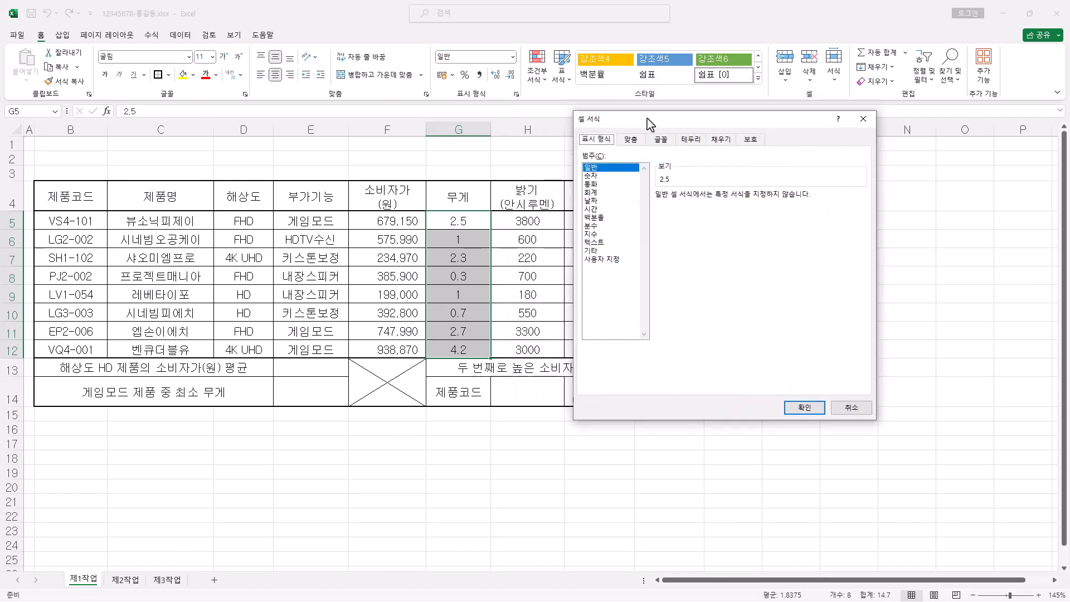
left_click(597, 176)
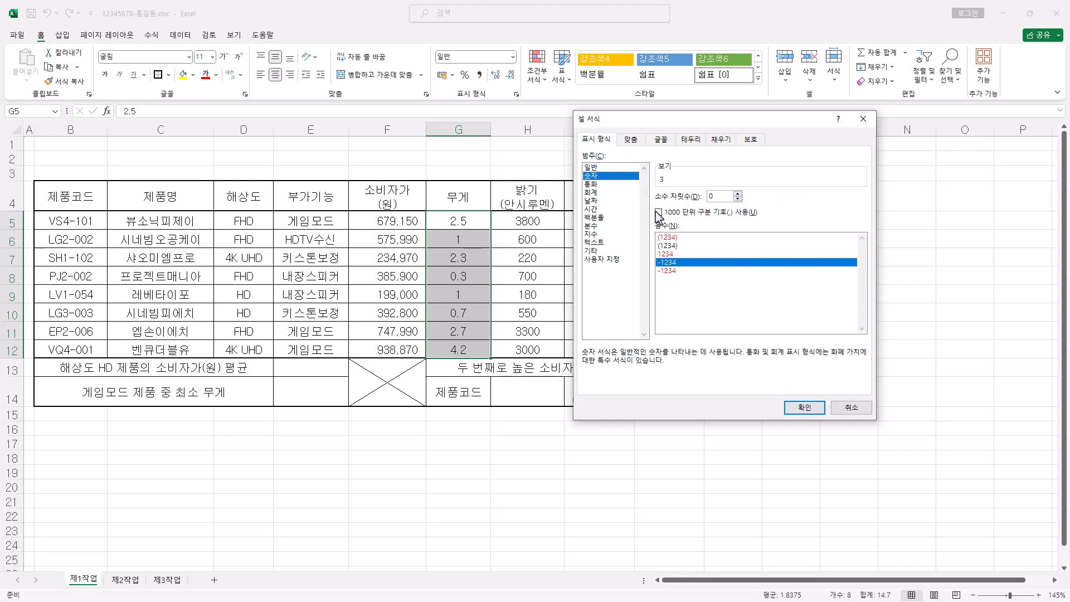
left_click(739, 199)
left_click(801, 405)
left_click(808, 410)
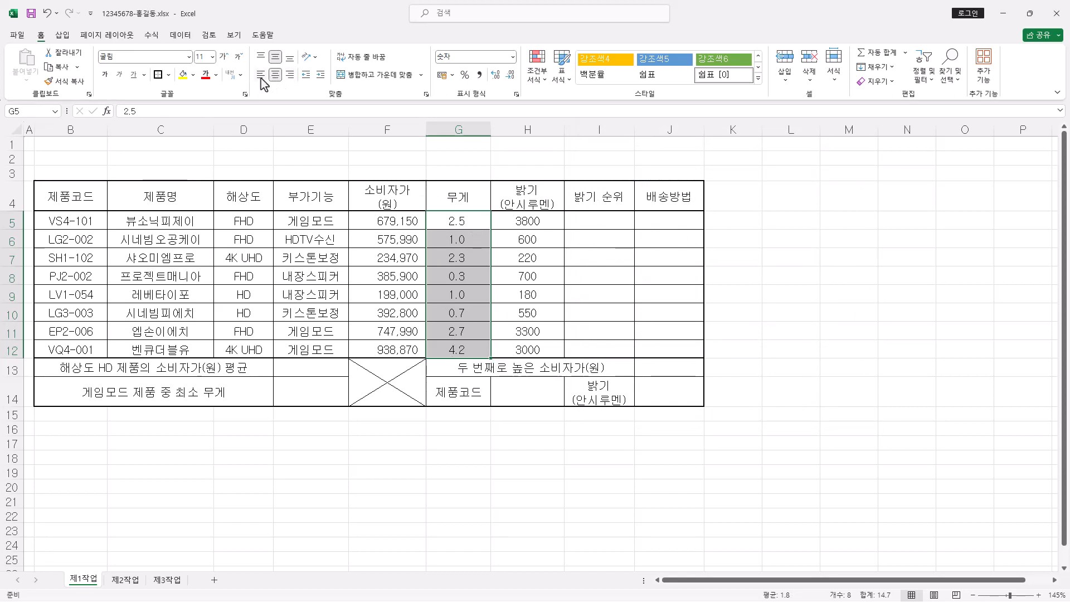
left_click(261, 78)
left_click(289, 79)
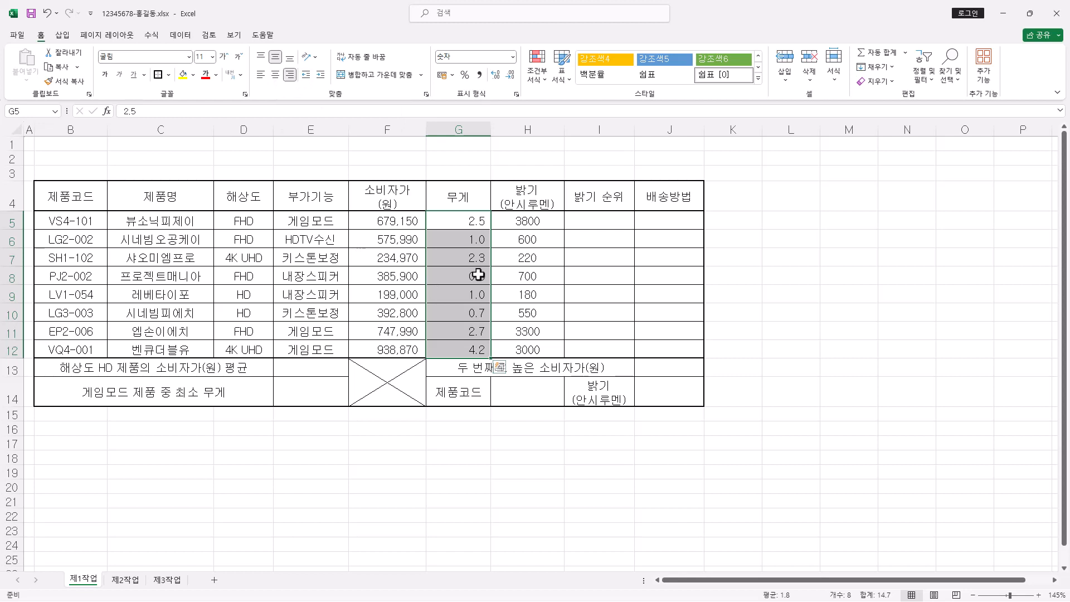
Format the brightness values in H5:H12 as numbers with a thousands separator and align them to the right
left_click_drag(526, 222, 527, 350)
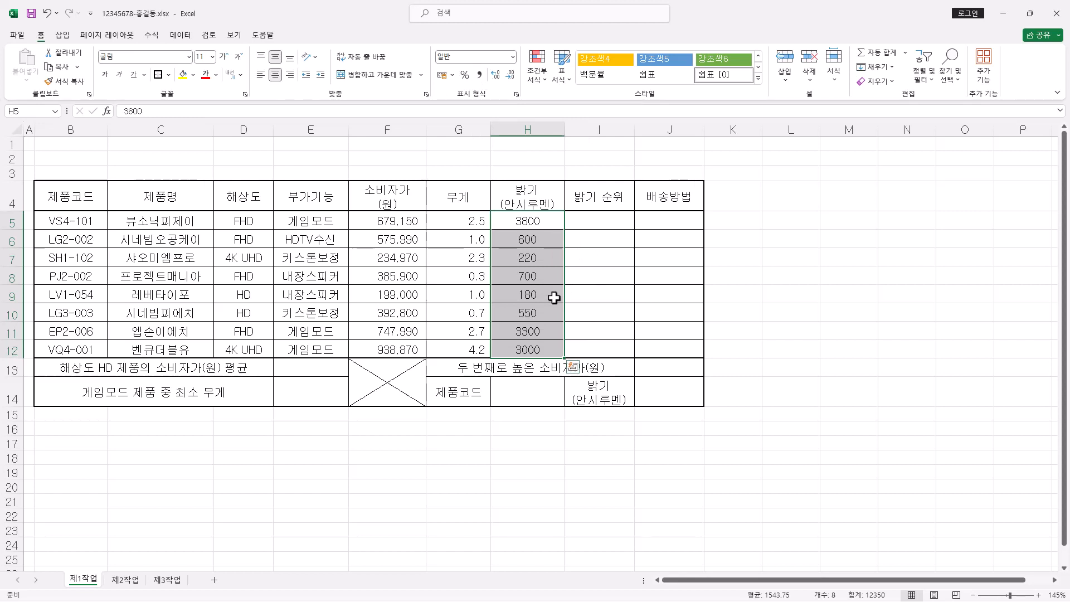
key("ctrl+1")
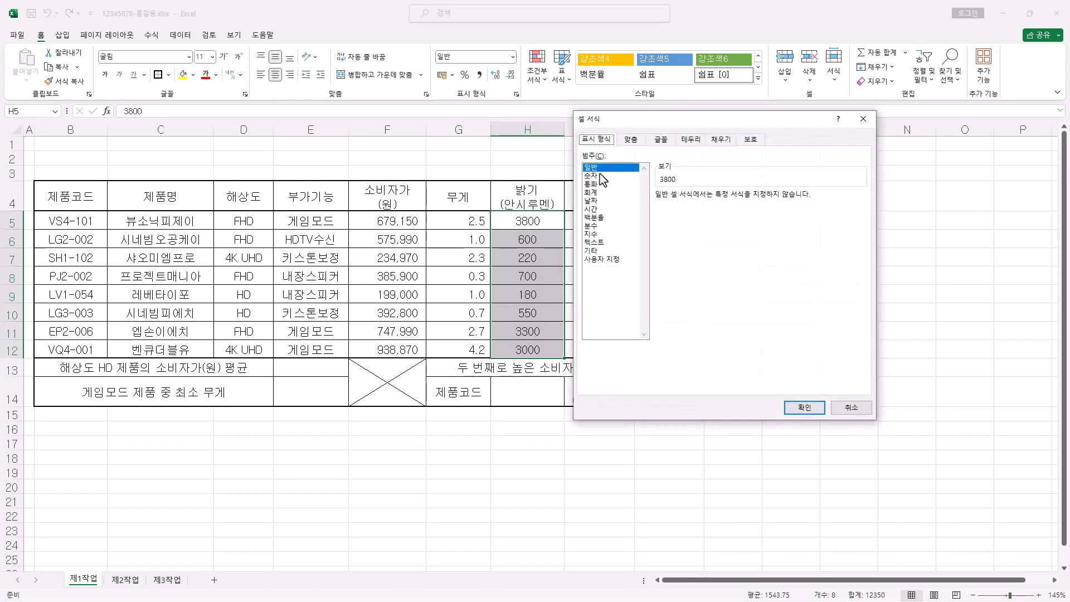
left_click(601, 176)
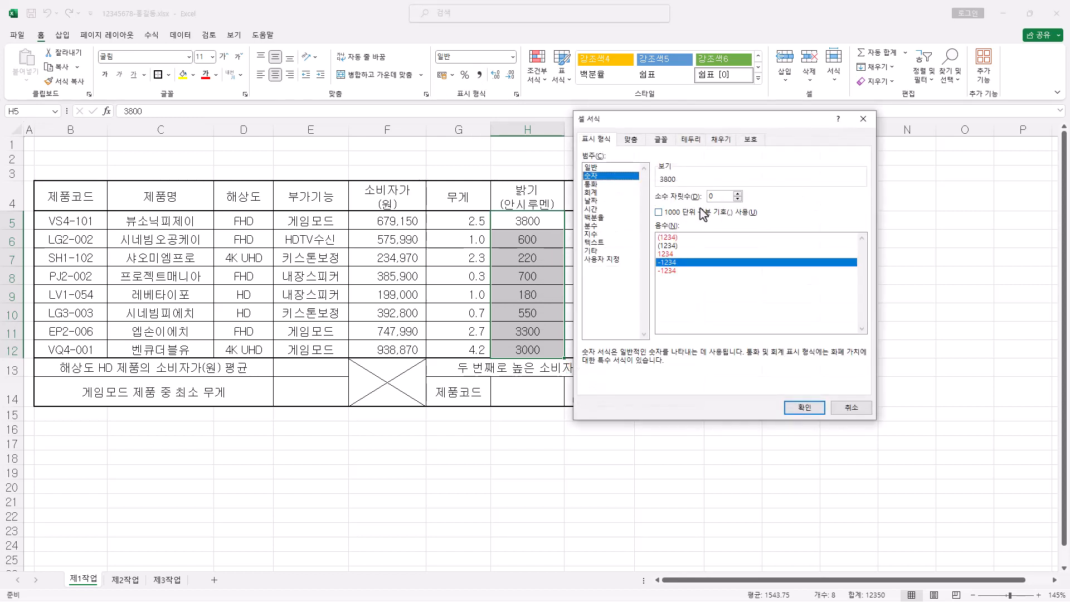
left_click(659, 213)
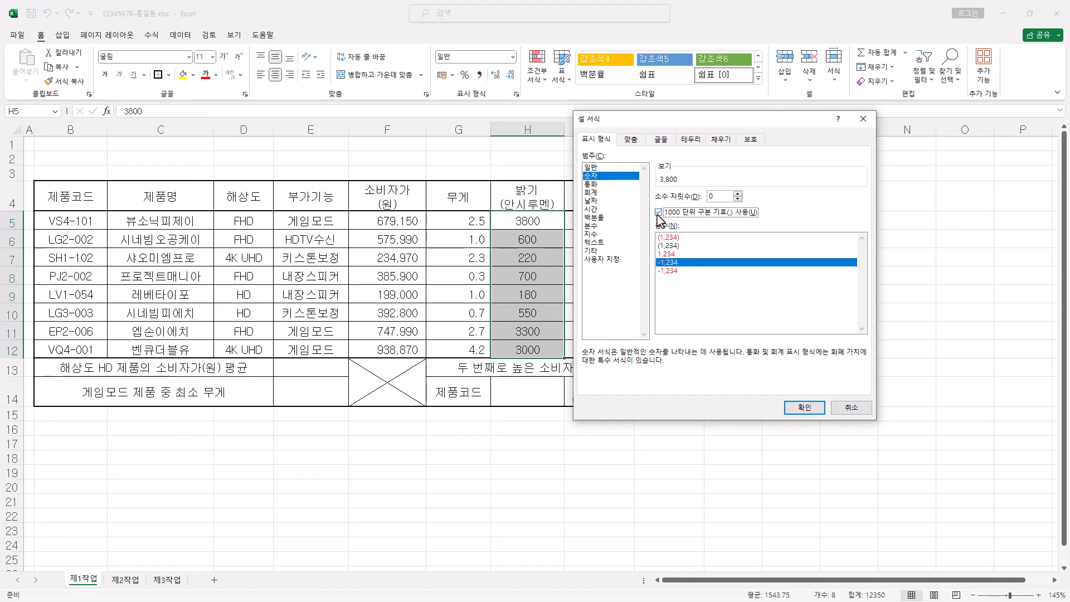
left_click(804, 407)
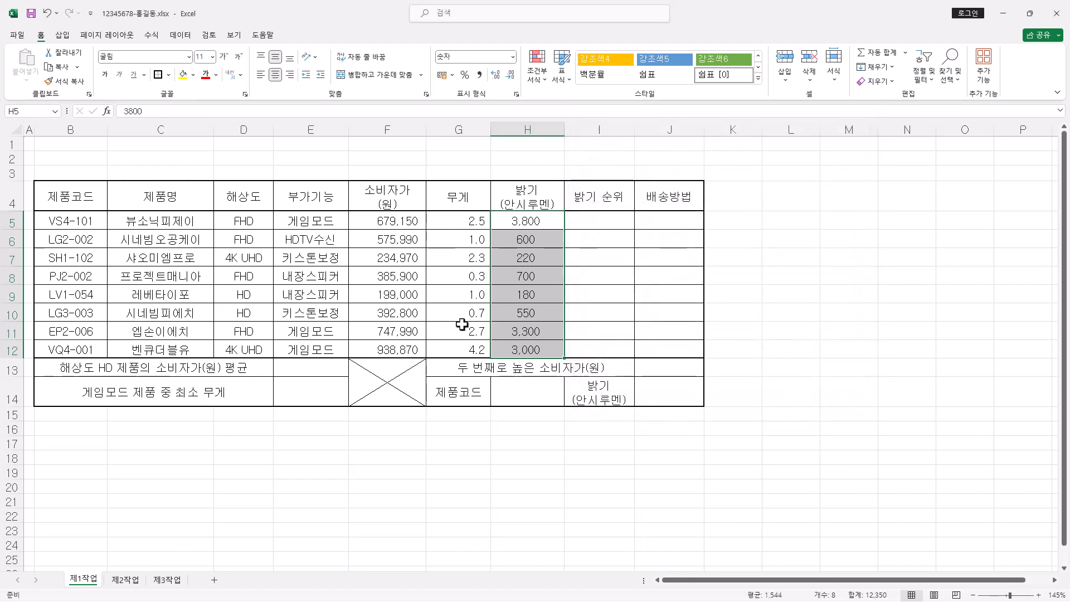
left_click(289, 74)
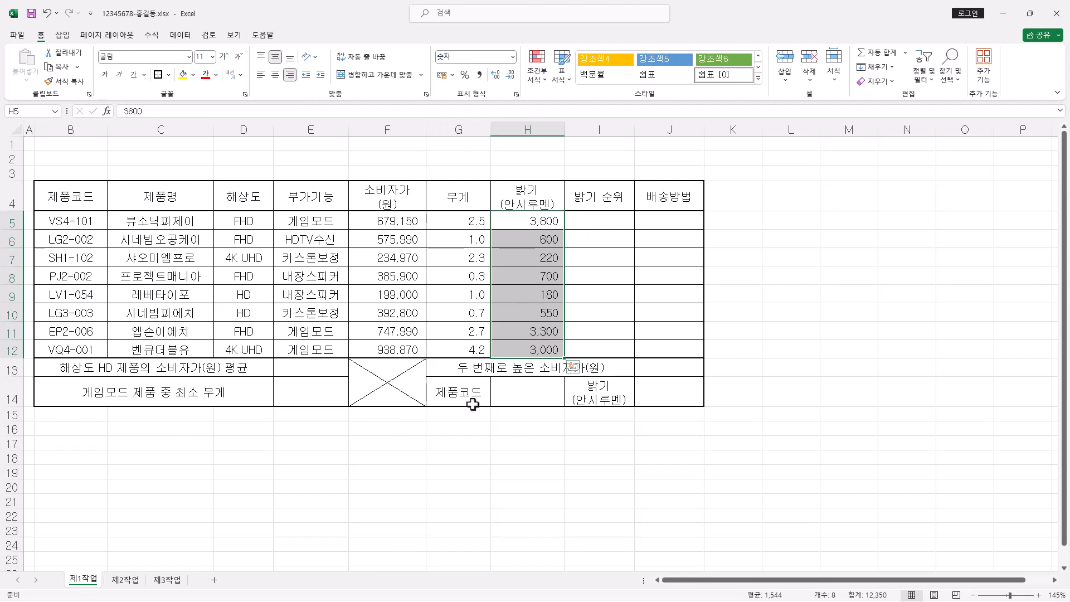
left_click(538, 393)
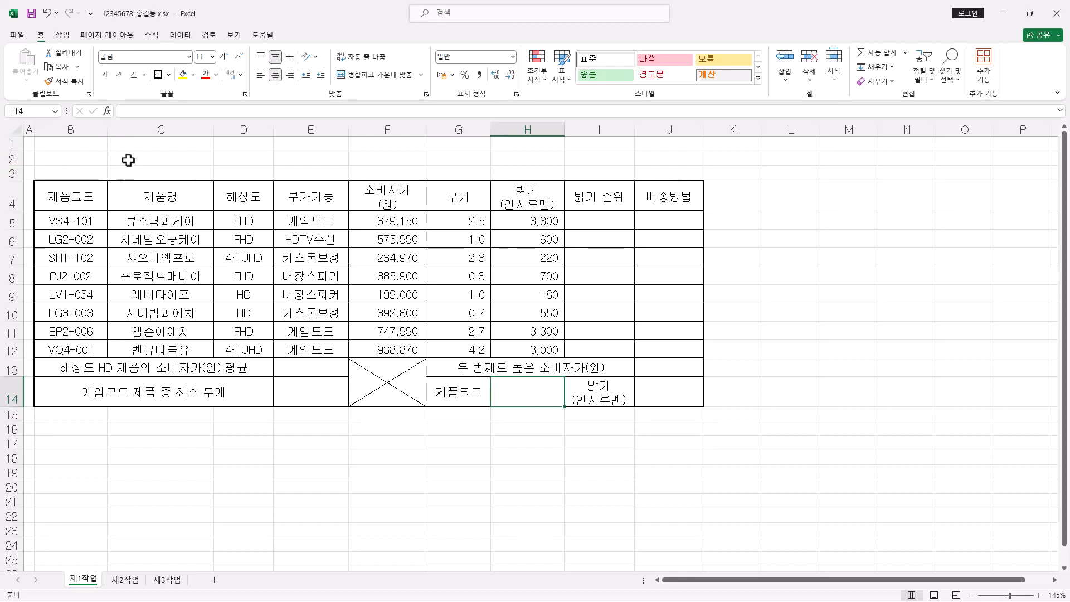
Set the height of rows 1 to 3 to 22.50
left_click_drag(13, 145, 18, 177)
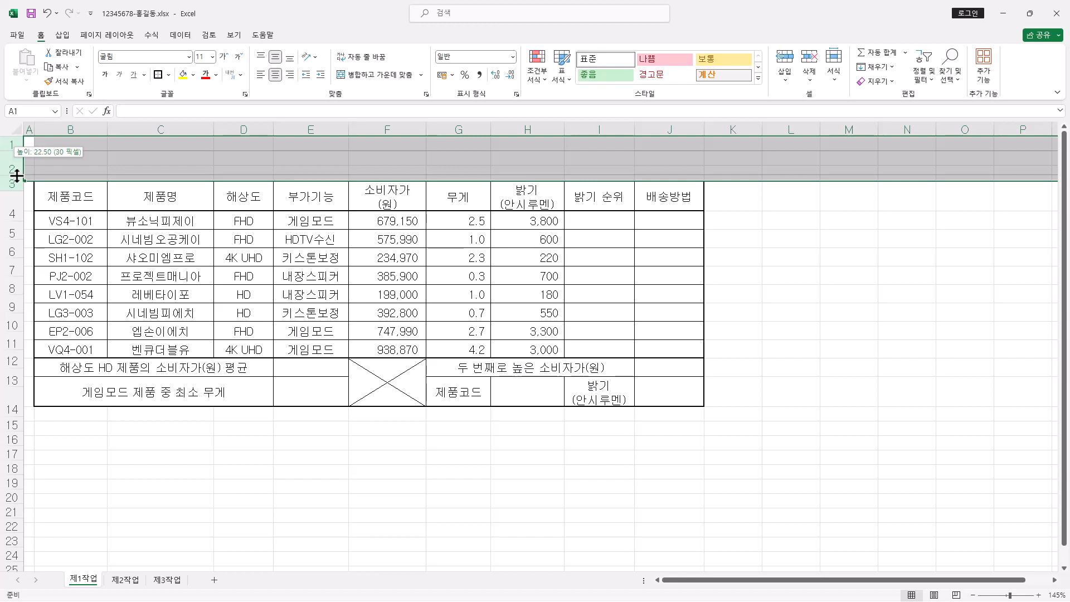
left_click_drag(18, 177, 17, 176)
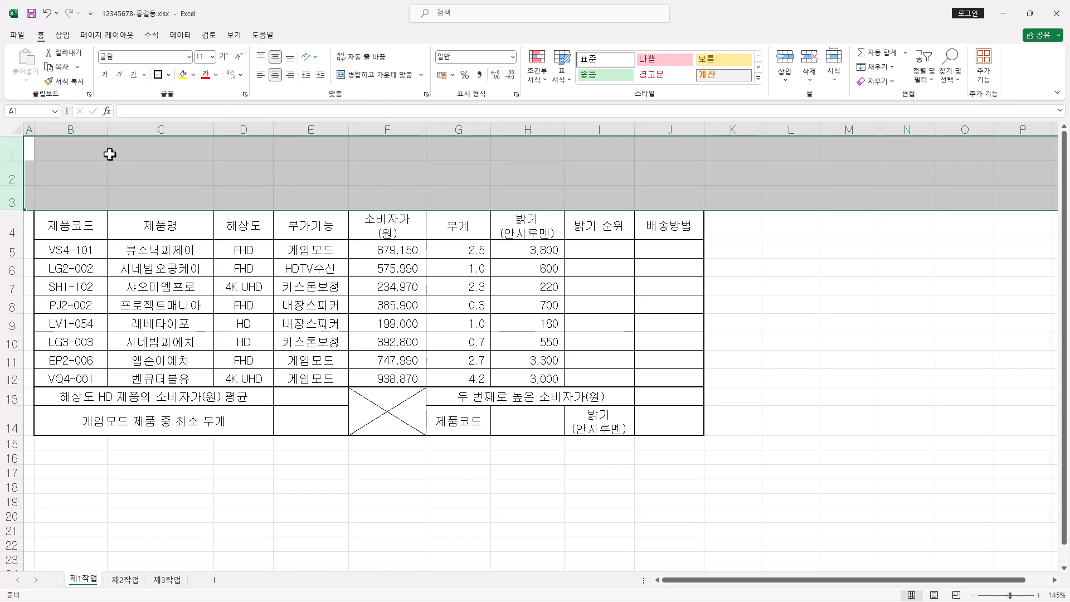
left_click(84, 151)
Draw a top-corners-snipped rectangle about 14 cm by 2 cm over B1:G3, containing the text 인기 빔 프로젝터 판매 정보
left_click(62, 35)
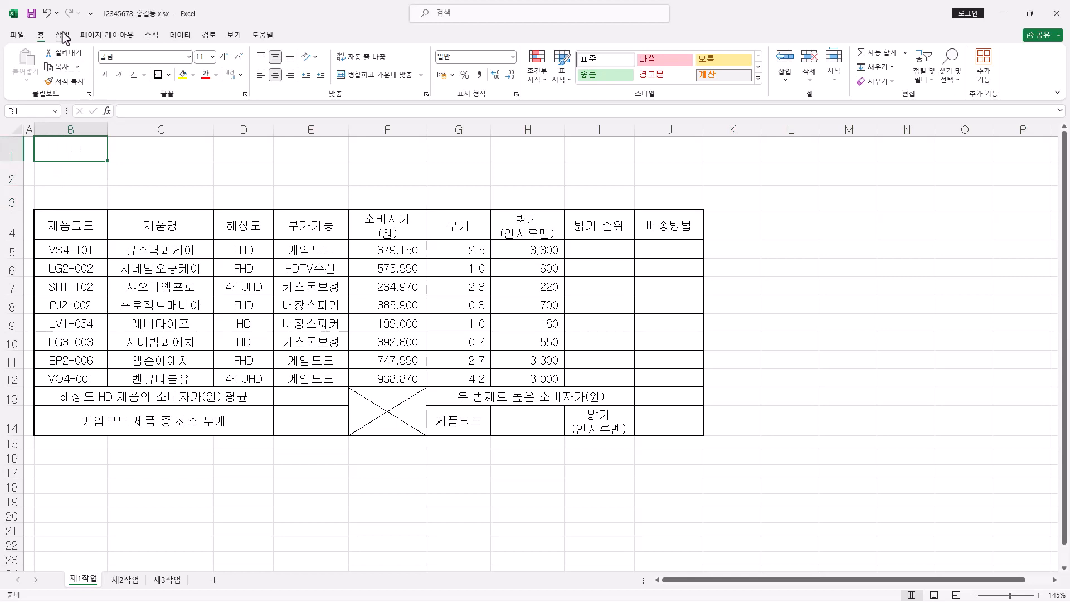
left_click(156, 83)
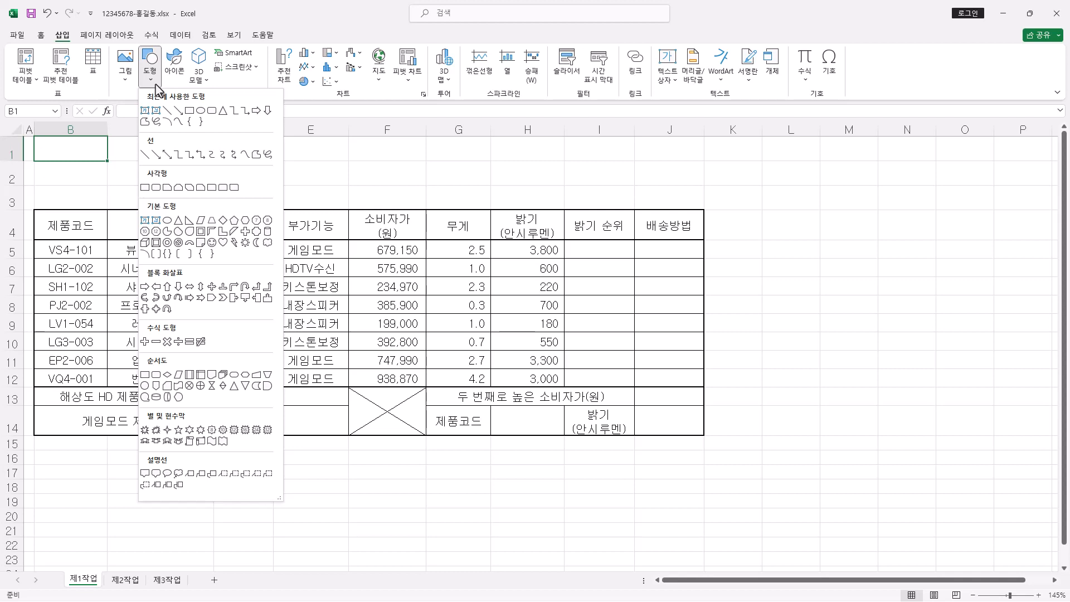
left_click(178, 188)
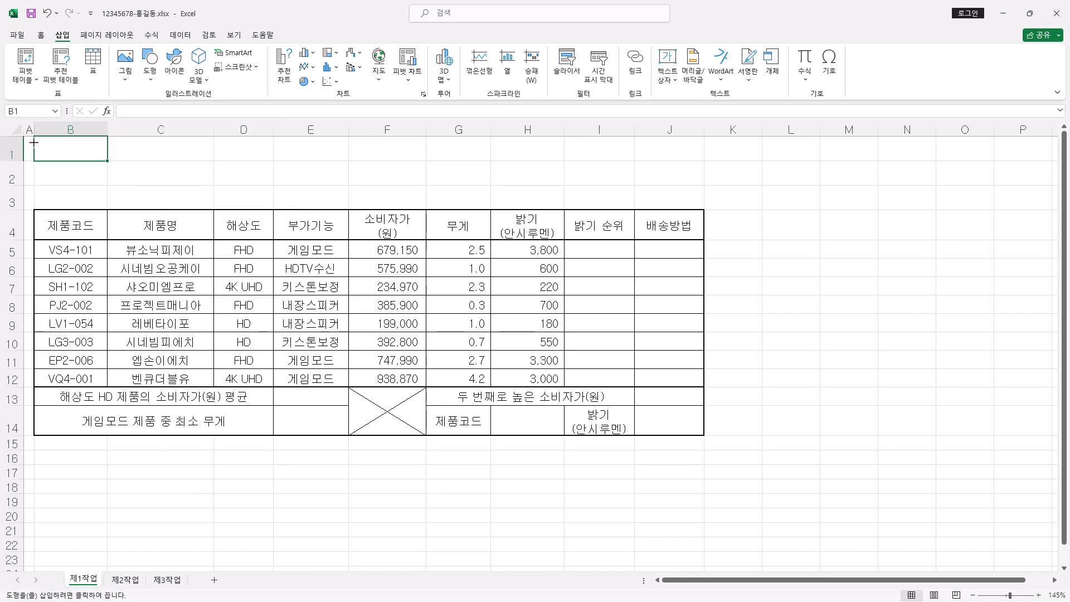
left_click_drag(33, 142, 466, 204)
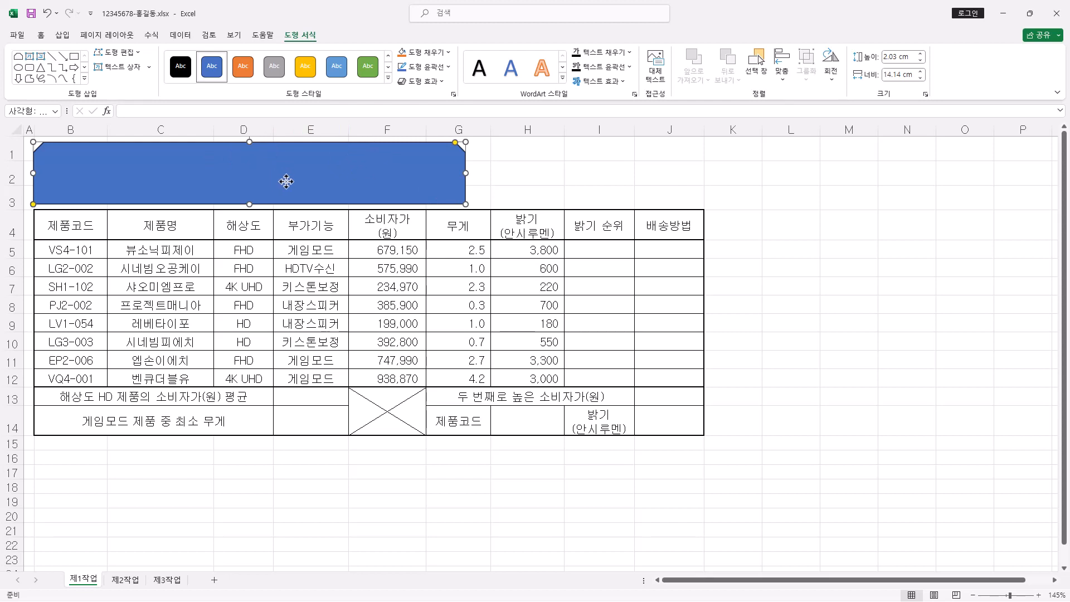
type("인기 빔 프로젝터 판매 정보")
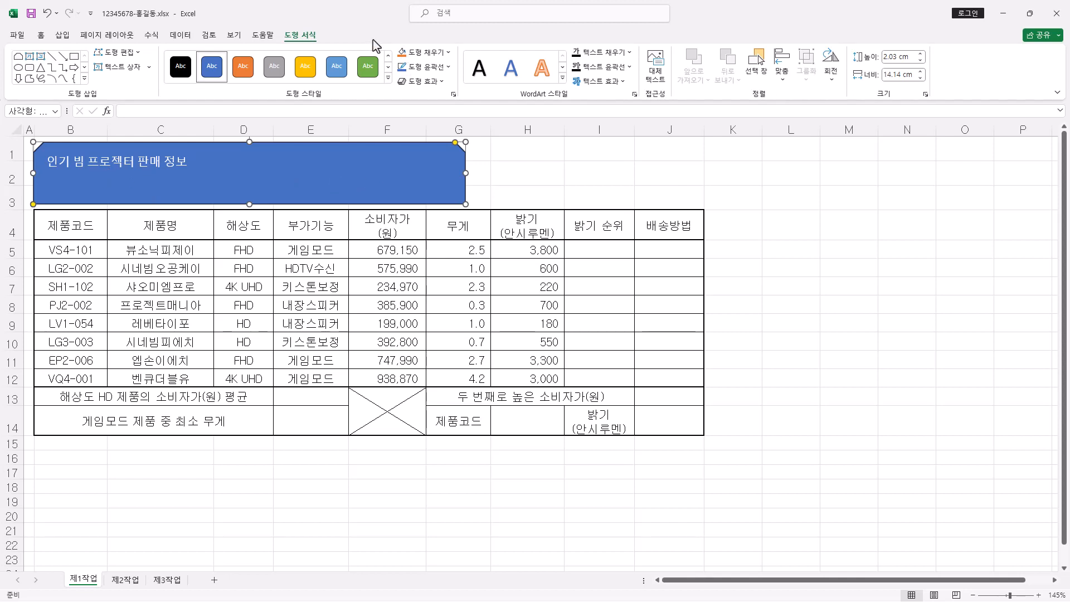
Give the title shape an outer shadow offset to the right and an outline weight of ¾ pt
left_click(443, 82)
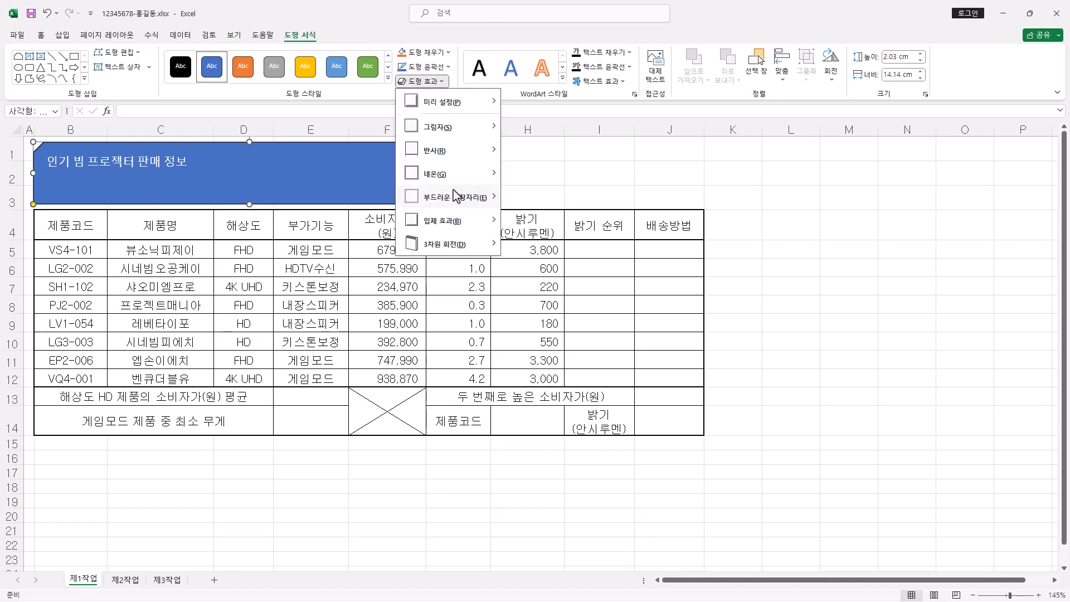
mouse_move(456, 134)
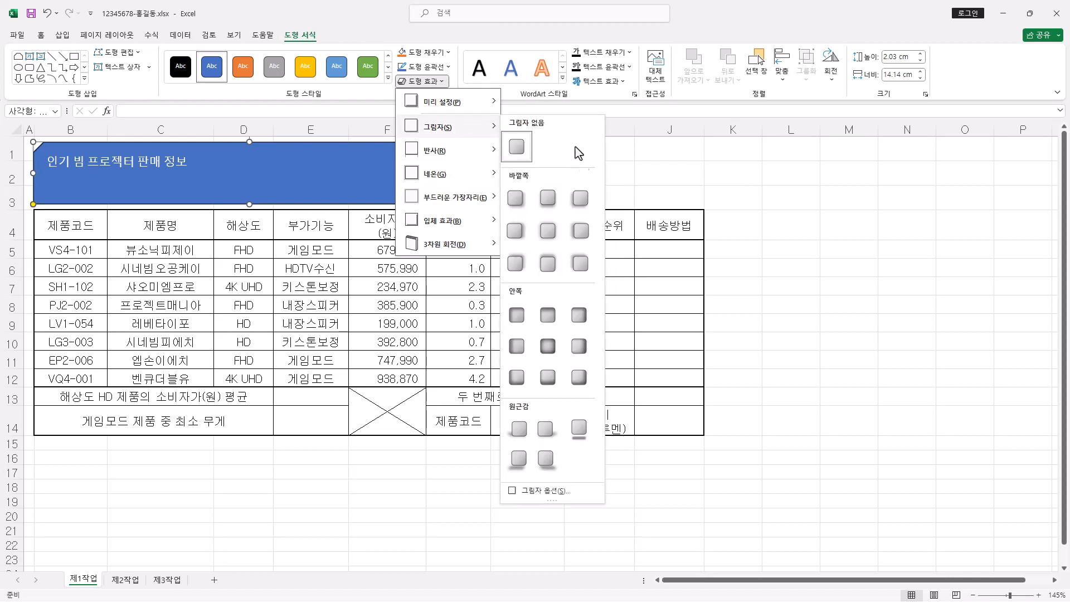
left_click(518, 239)
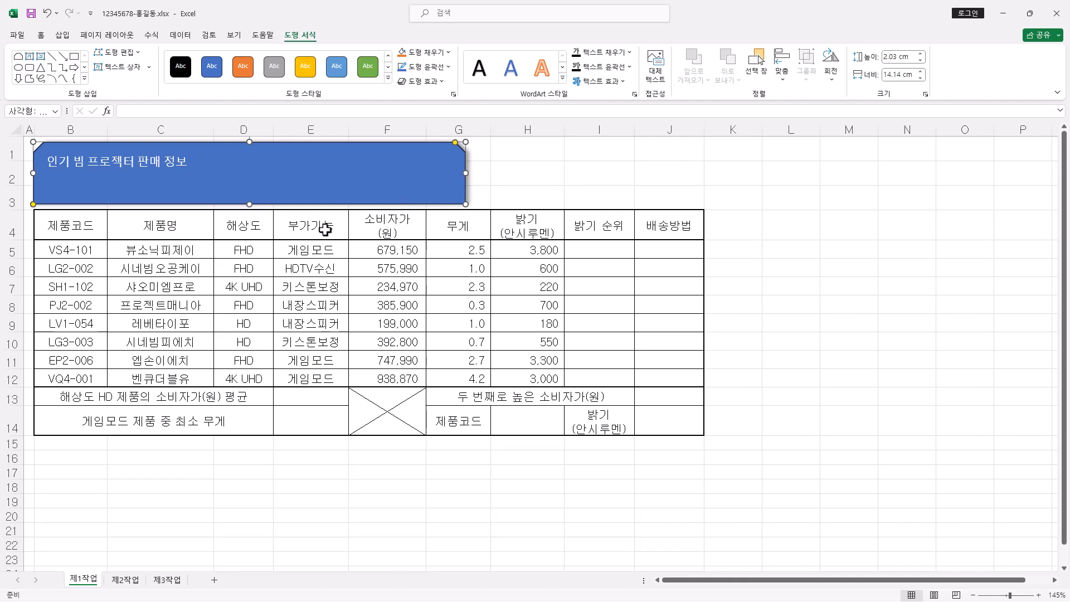
left_click(450, 67)
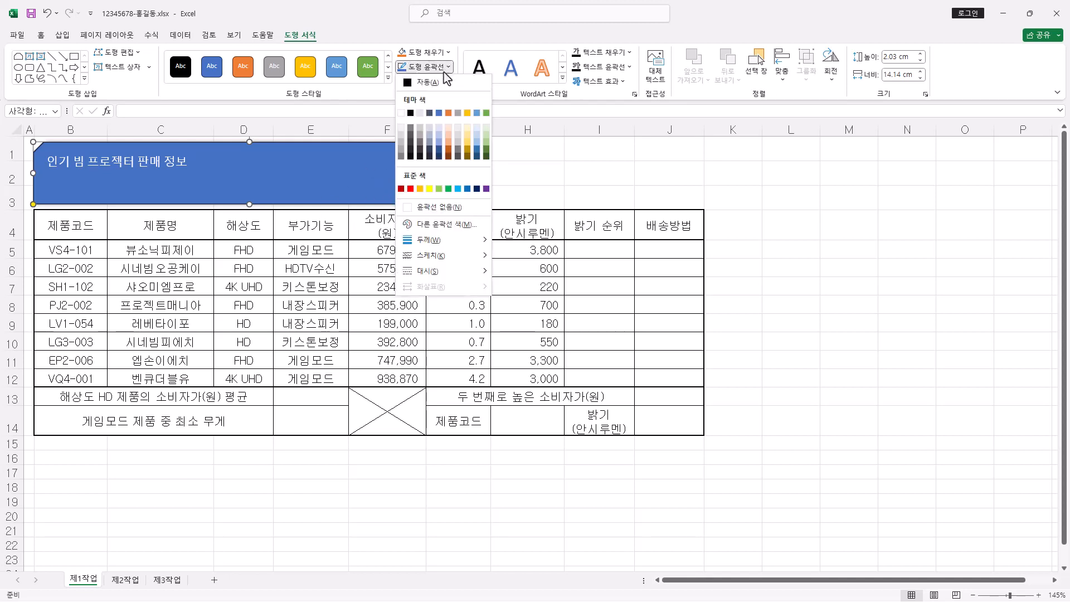
mouse_move(432, 243)
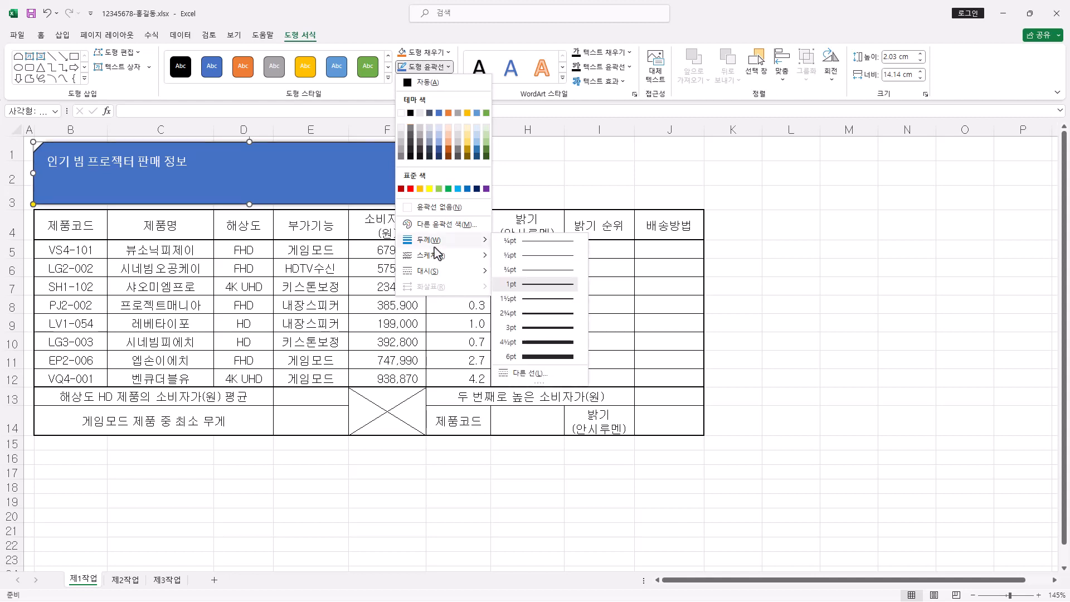
left_click(558, 270)
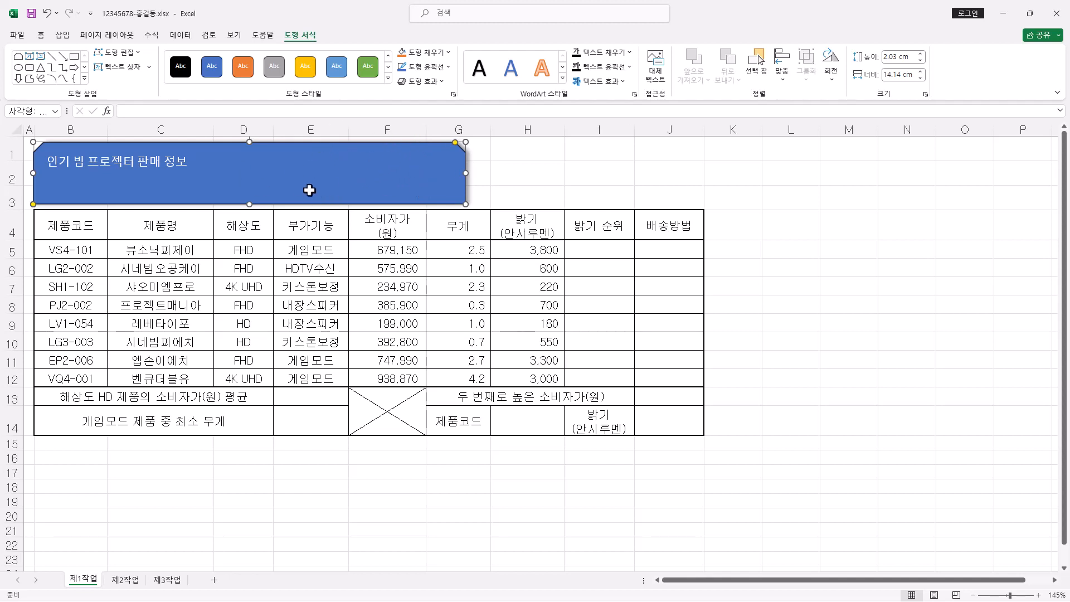
Set the title shape's text to the 굴림 font at size 24 in bold
left_click(40, 35)
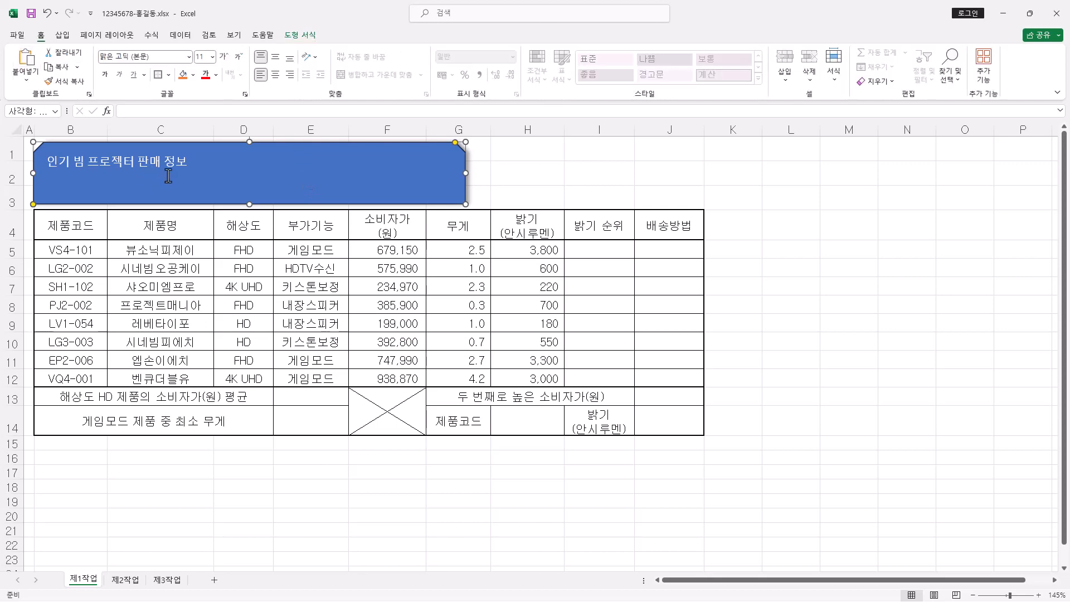
left_click(189, 56)
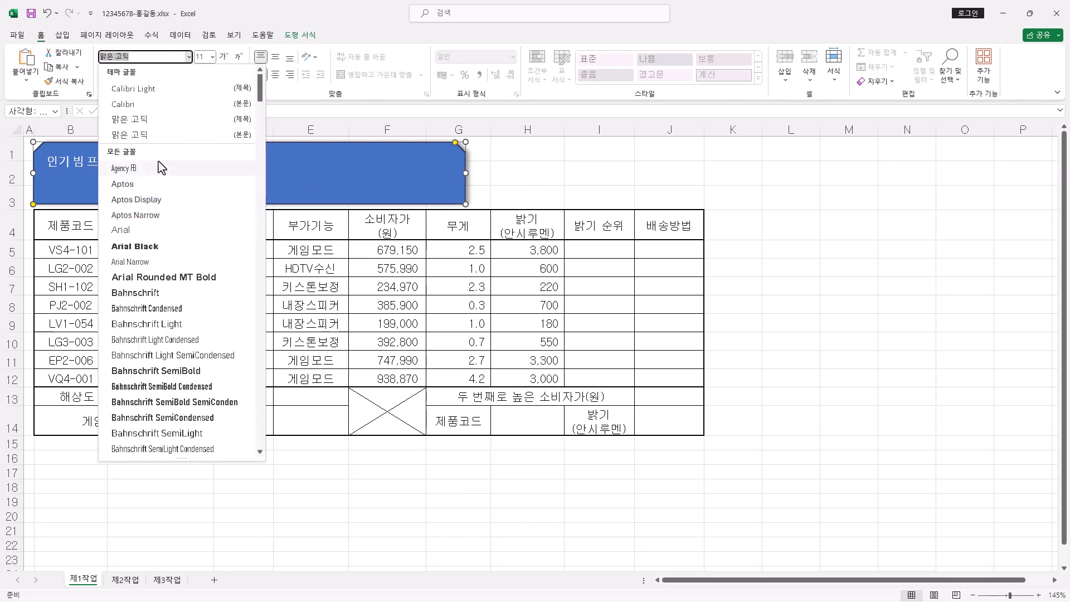
left_click(154, 59)
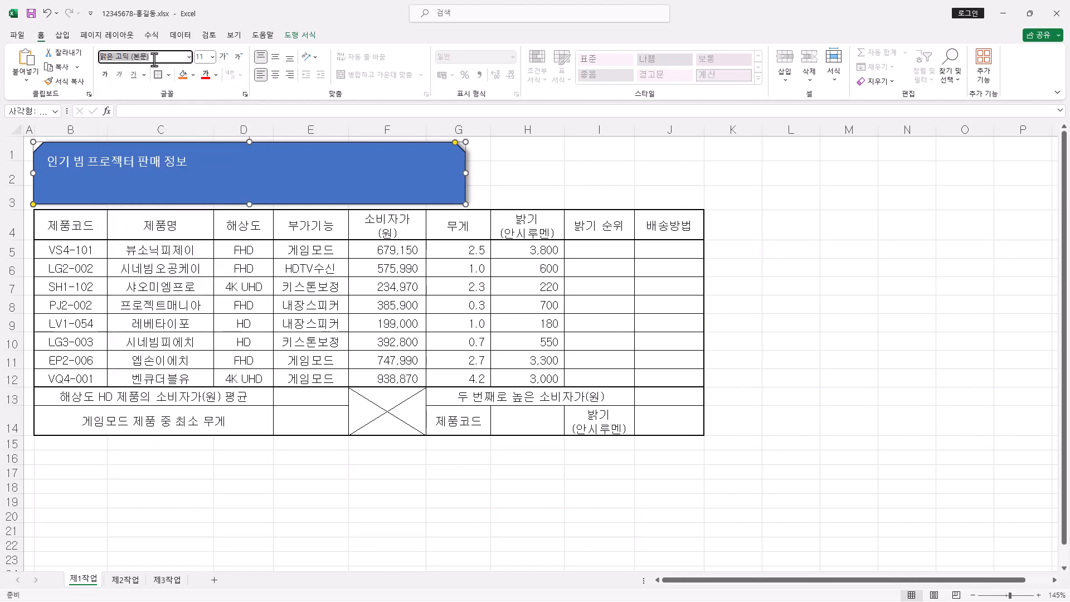
type("굴림")
key("Return")
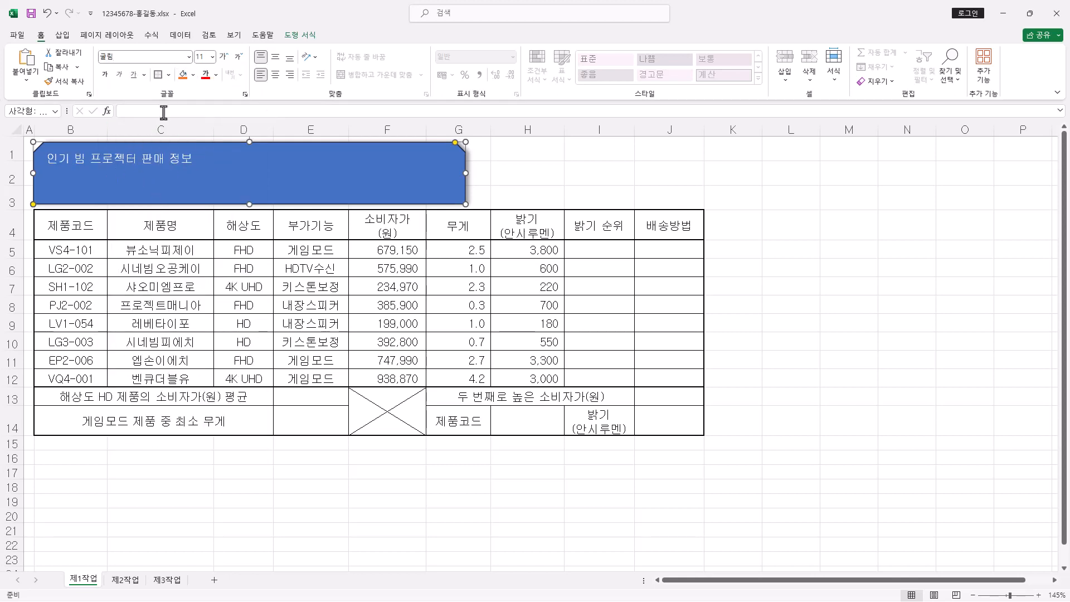
left_click(213, 57)
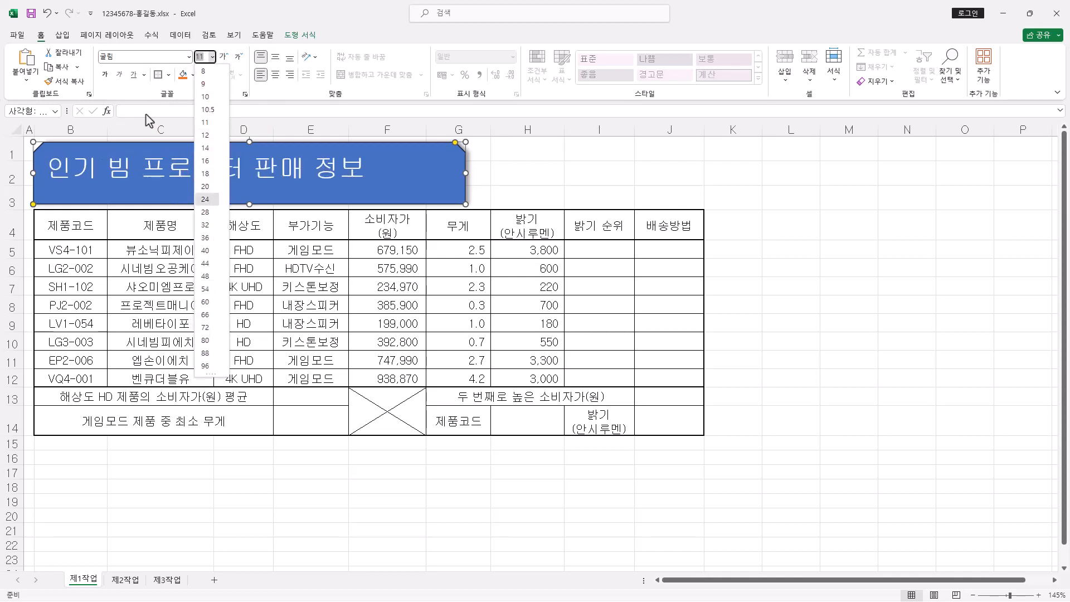
left_click(206, 199)
left_click(103, 76)
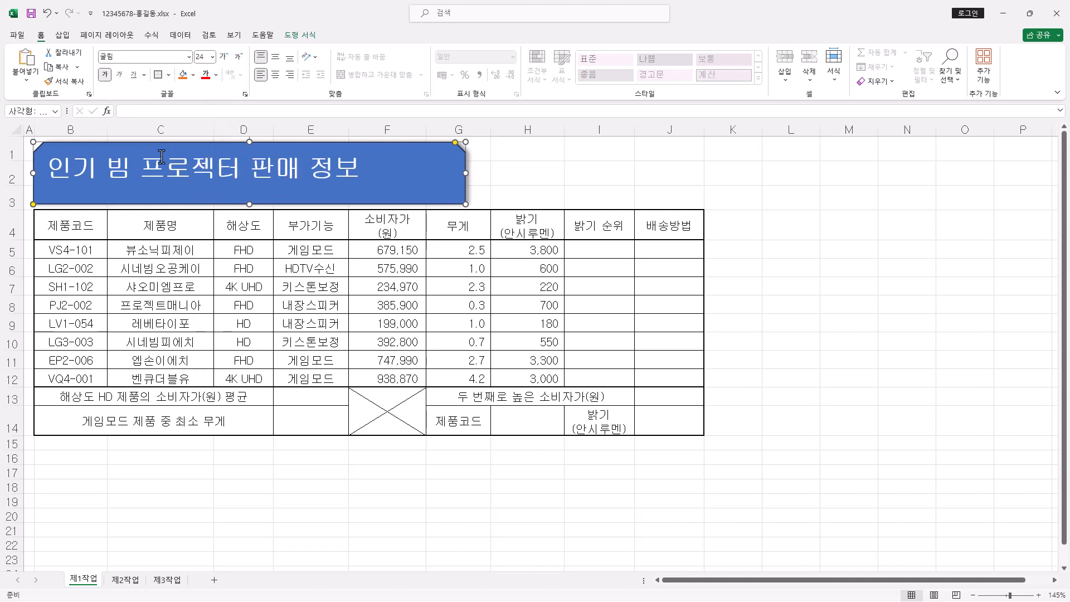
Colour the title shape's text black and centre it vertically and horizontally within the shape
left_click(216, 75)
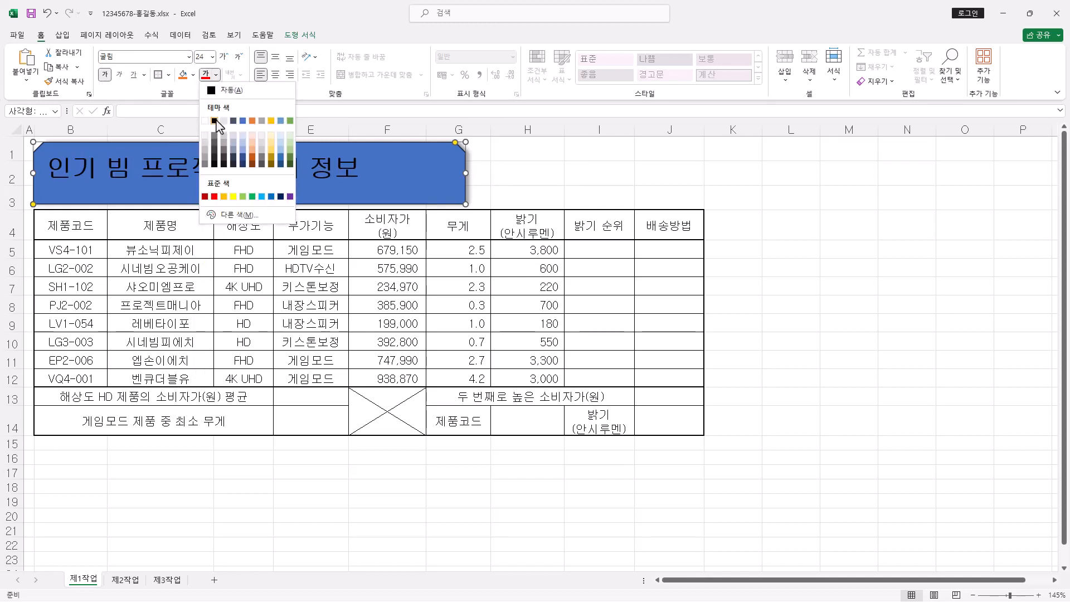
left_click(215, 121)
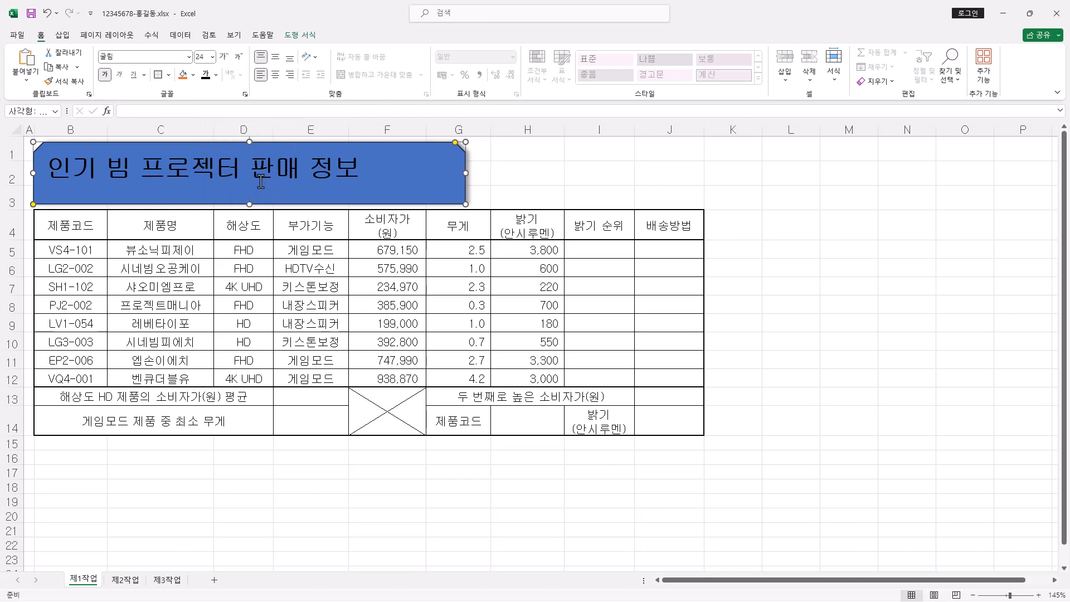
left_click(275, 58)
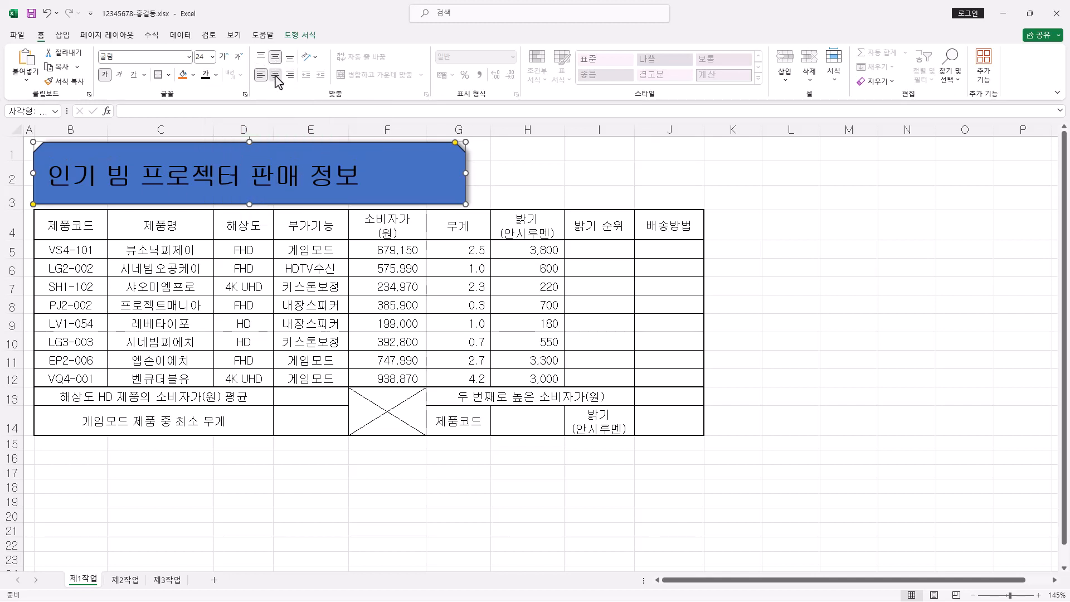
left_click(276, 75)
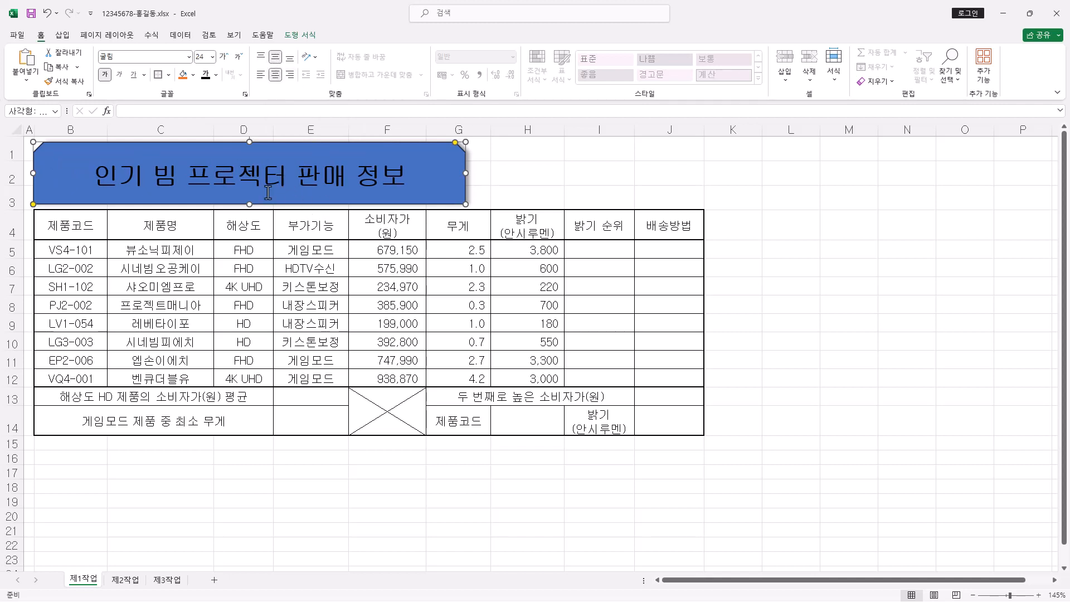
Fill the title shape with the standard yellow colour
left_click(300, 34)
left_click(449, 53)
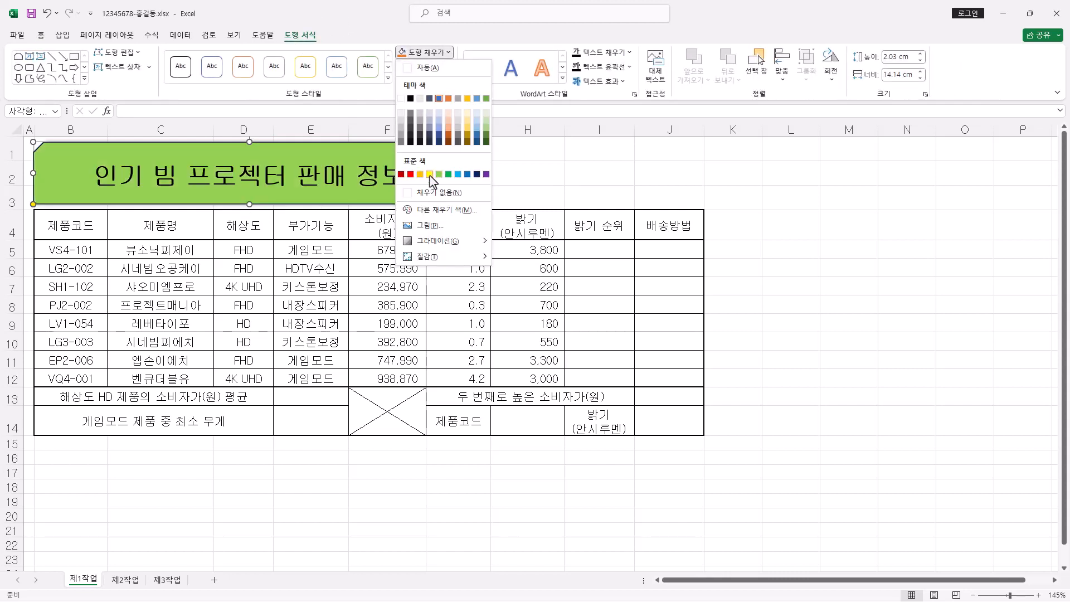
left_click(366, 47)
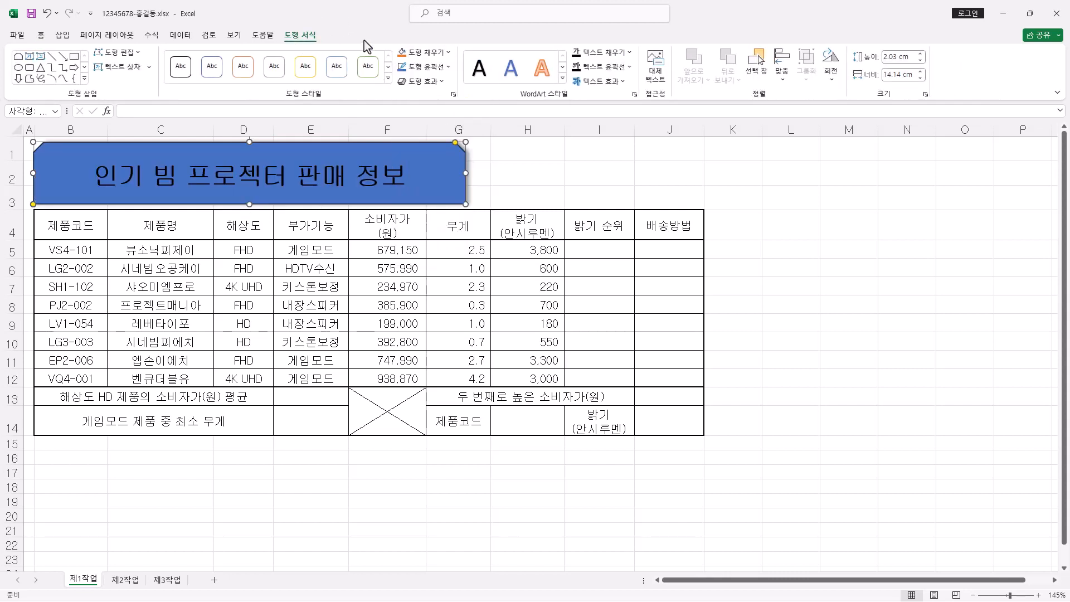
left_click(40, 35)
left_click(193, 74)
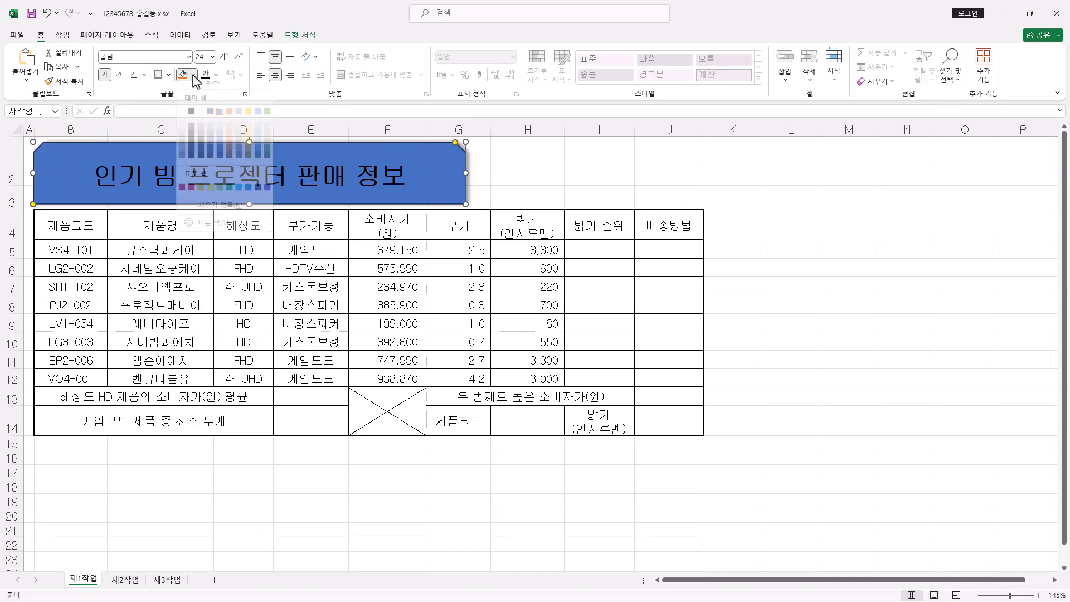
left_click(213, 197)
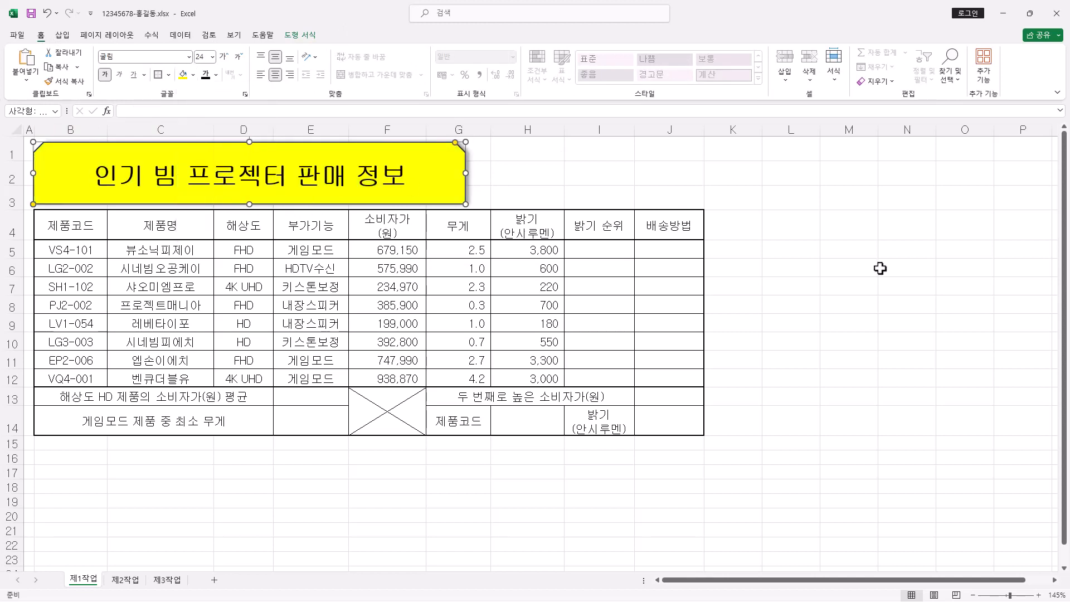
scroll(744, 340, "down", 2, "ctrl")
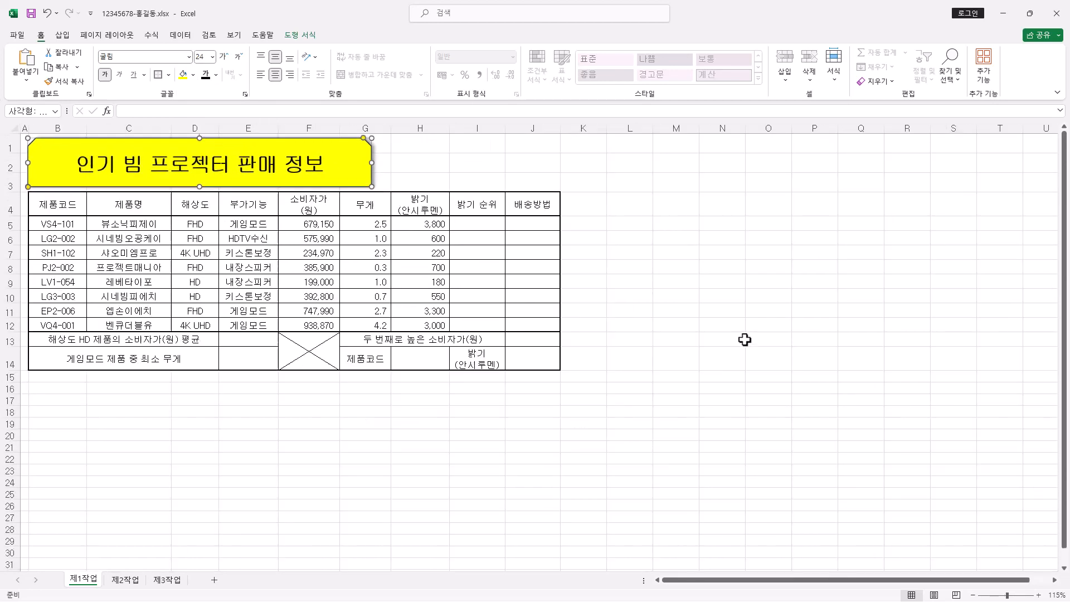
left_click_drag(547, 363, 30, 150)
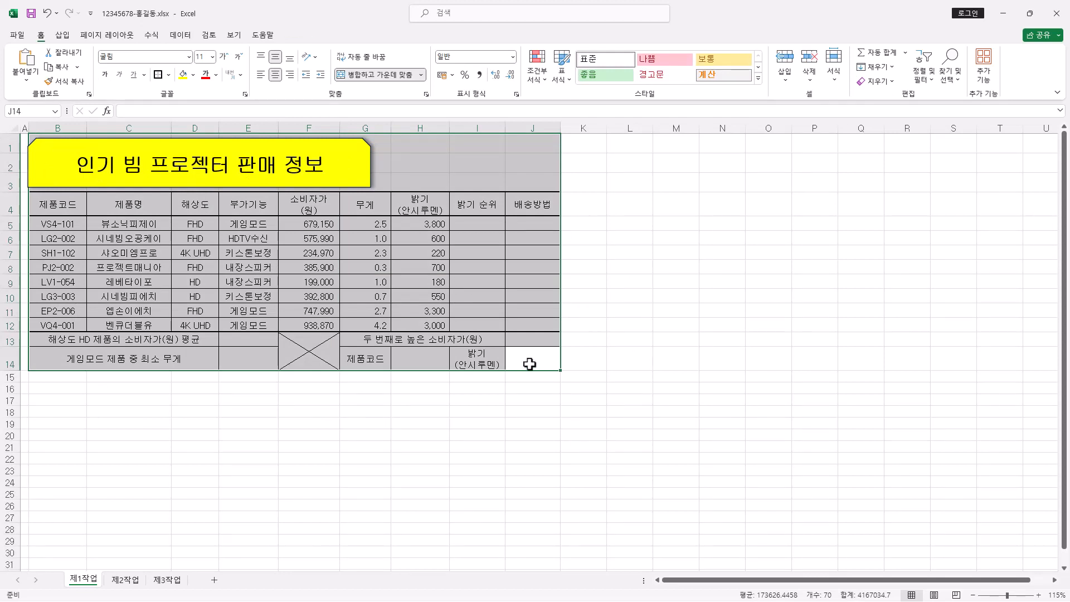
left_click(635, 402)
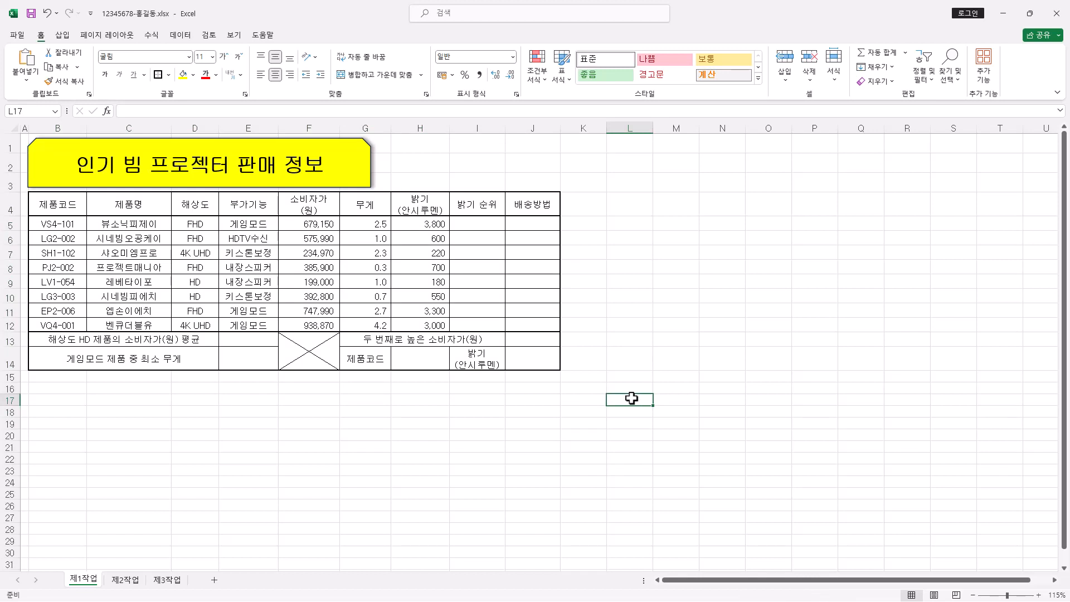
Merge and centre cells L17:L18 and narrow column L to about one character wide
left_click_drag(631, 398, 645, 411)
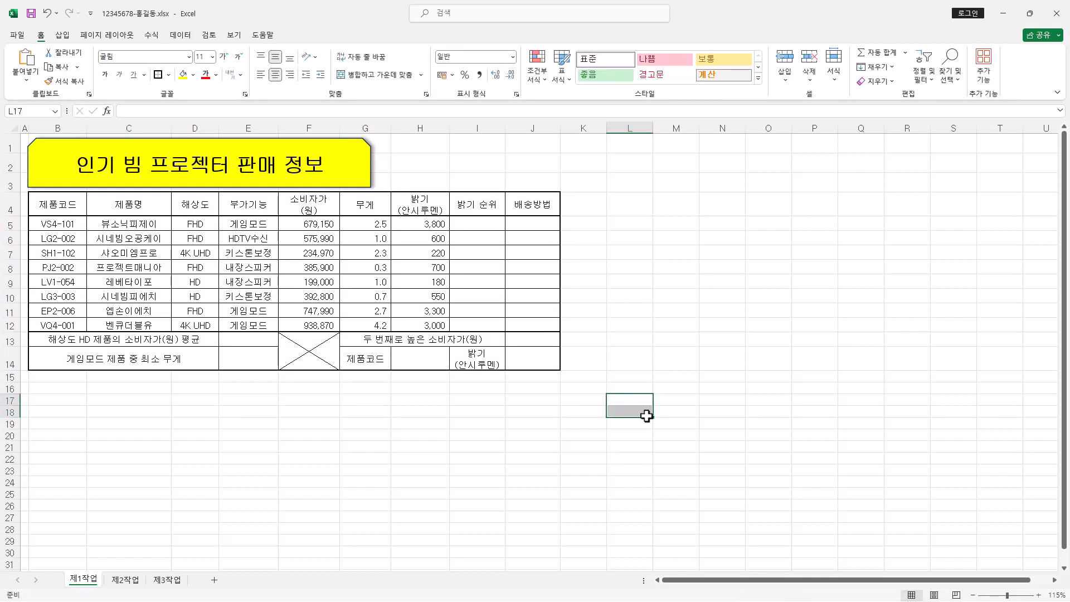
left_click(406, 79)
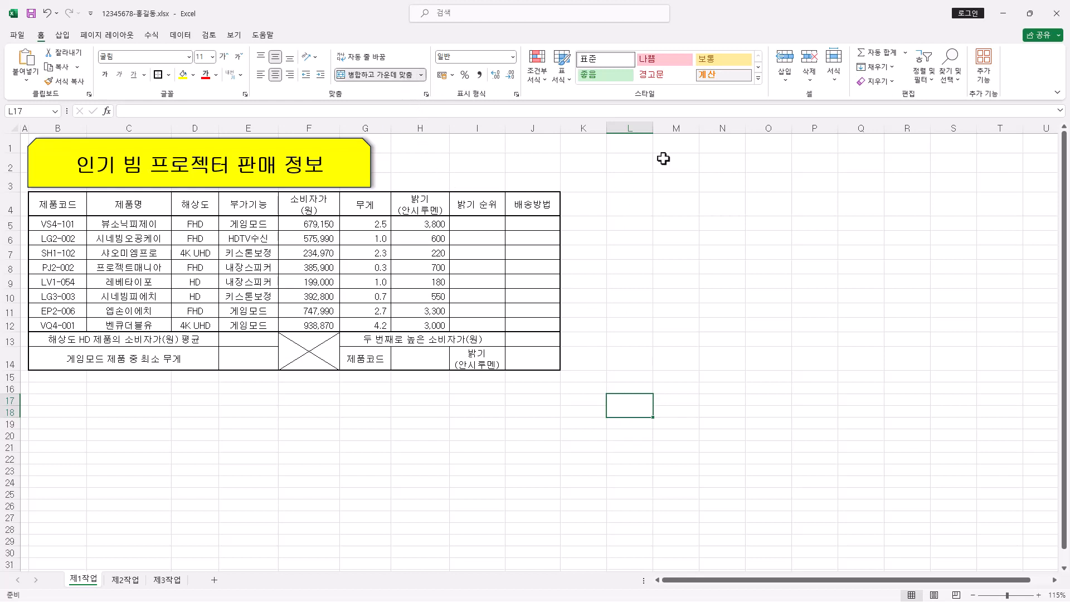
left_click_drag(651, 129, 624, 295)
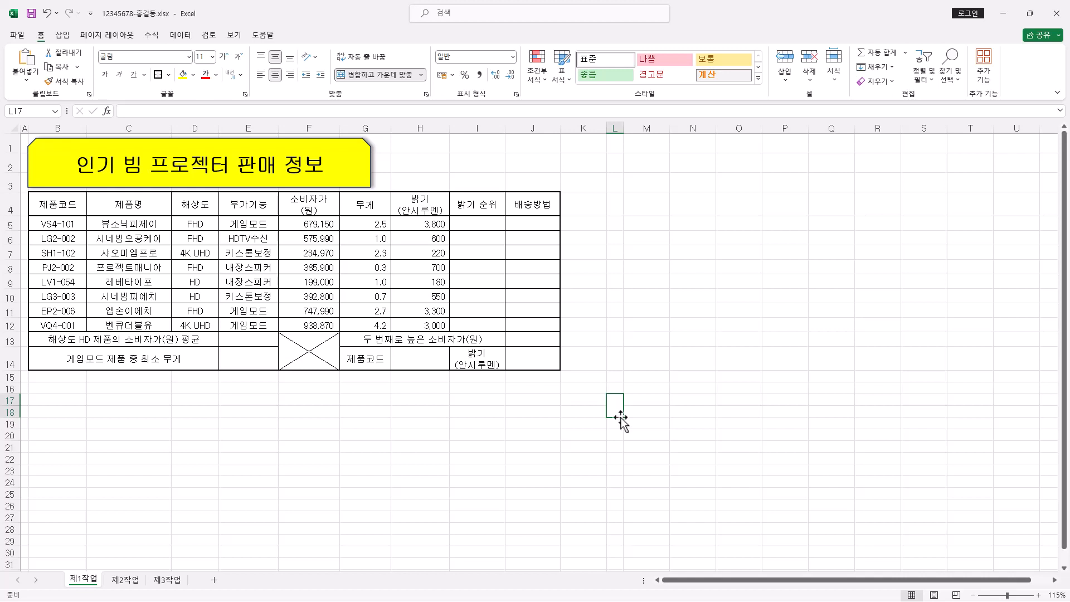
Set the merged cell L17 to vertical text and enter 결재 in it
left_click(314, 58)
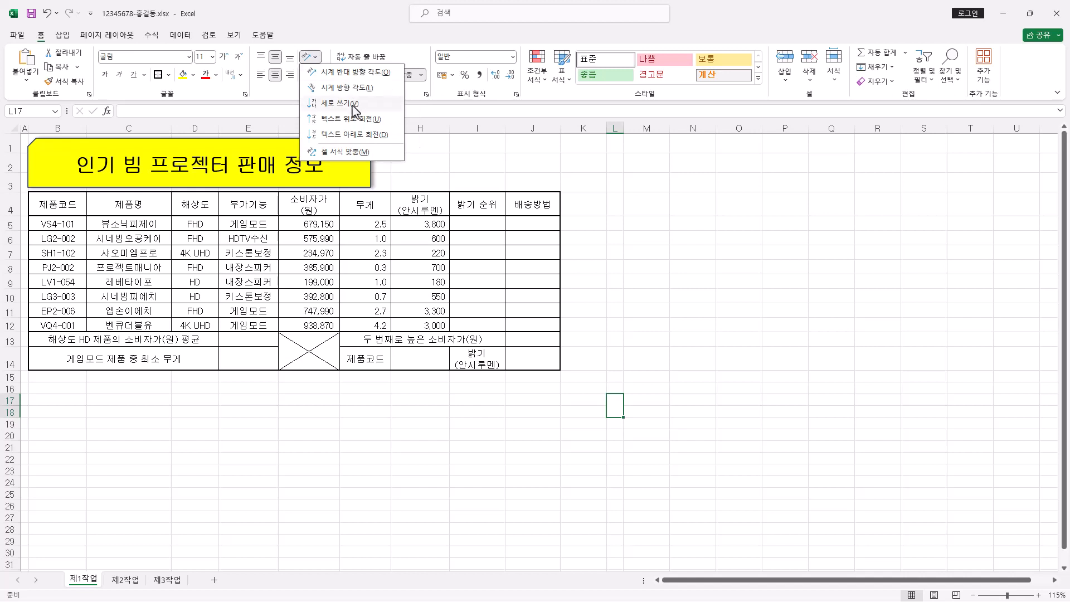
left_click(353, 105)
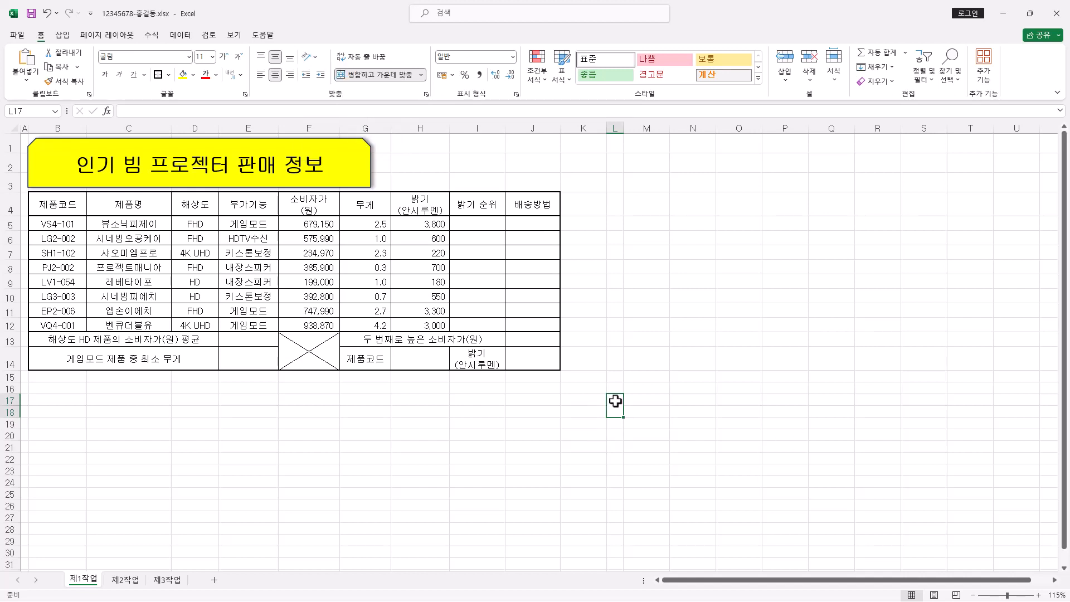
type("겨ㄹㅈ")
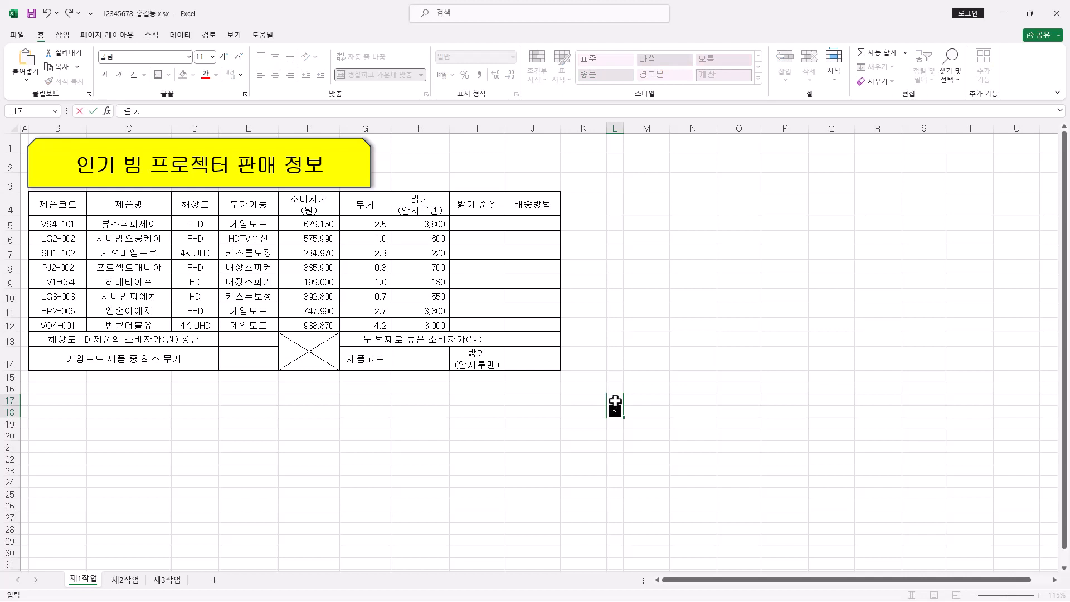
type("ㅐ")
Enter the approval headings 담당, 책임 and 팀장 in cells M17:O17
left_click(656, 399)
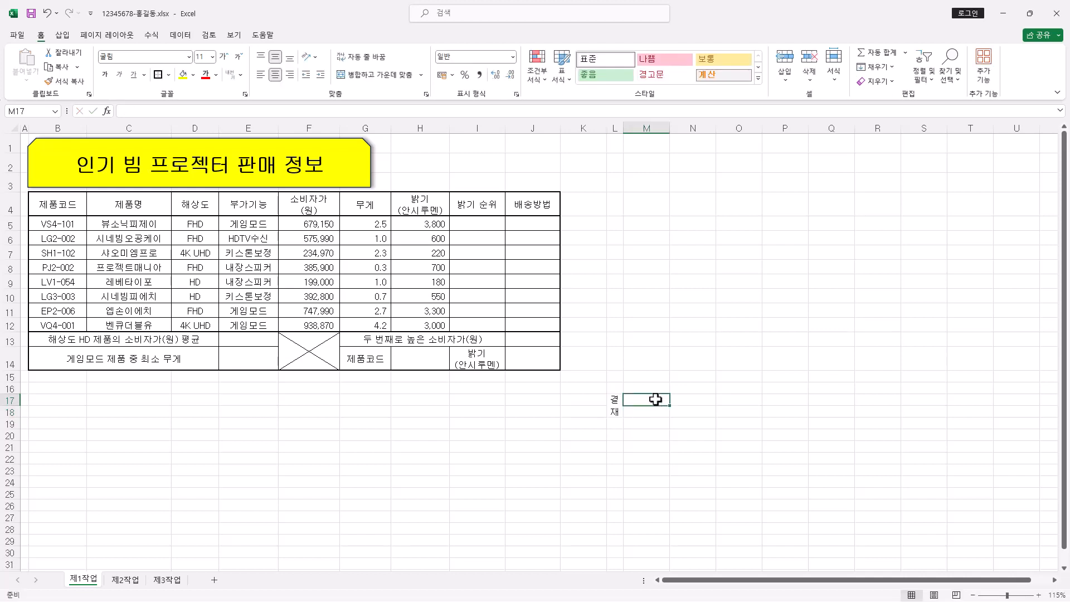
left_click_drag(656, 399, 732, 399)
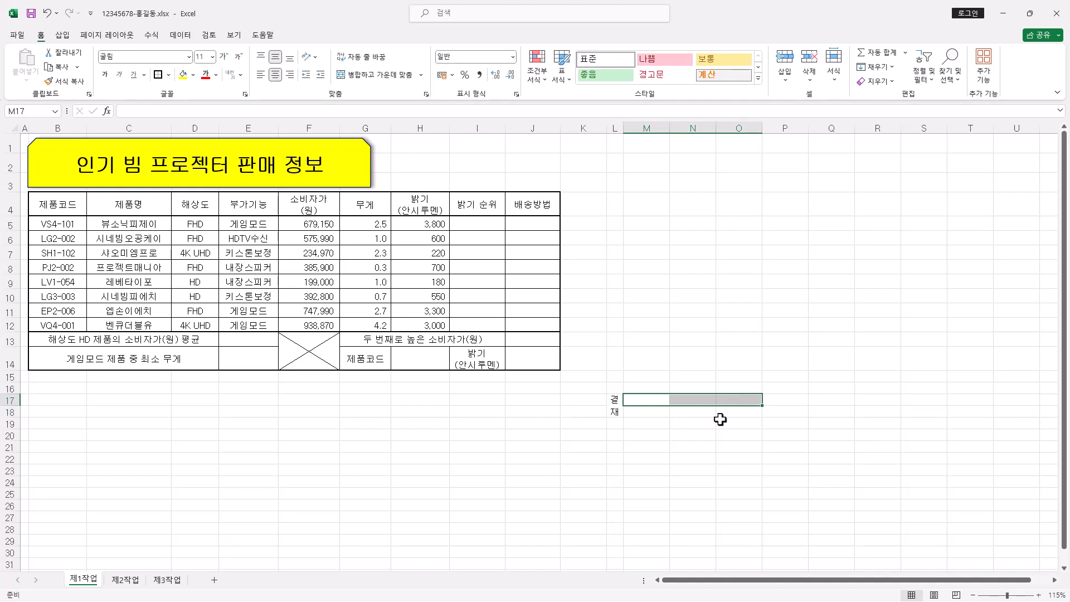
type("담당")
key("Return")
type("책임")
key("Return")
type("팀장")
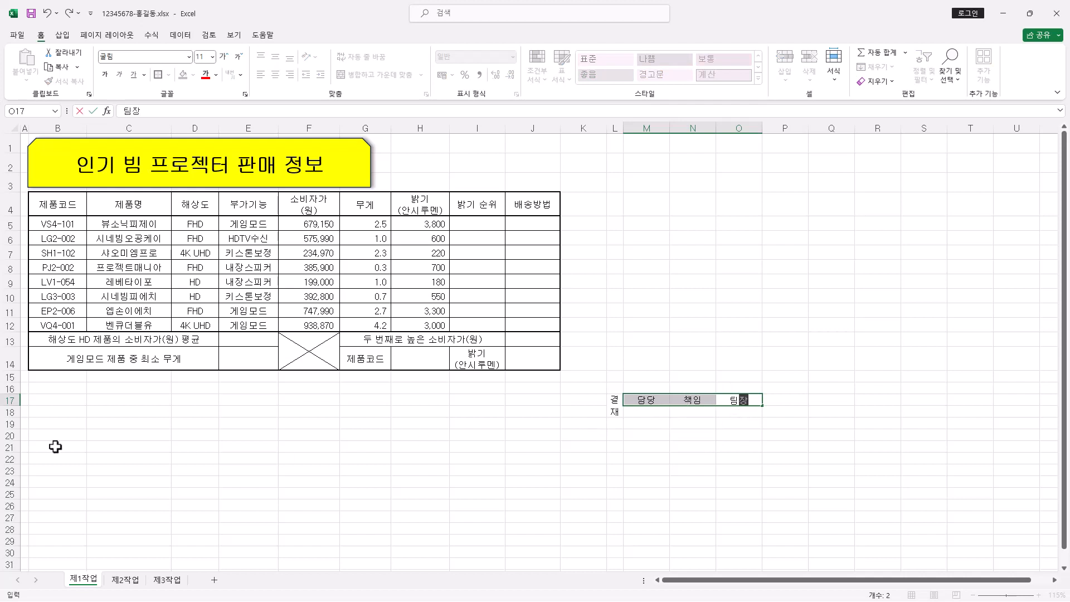
Make row 18 taller and apply all borders to the approval table L17:O18
left_click(9, 417)
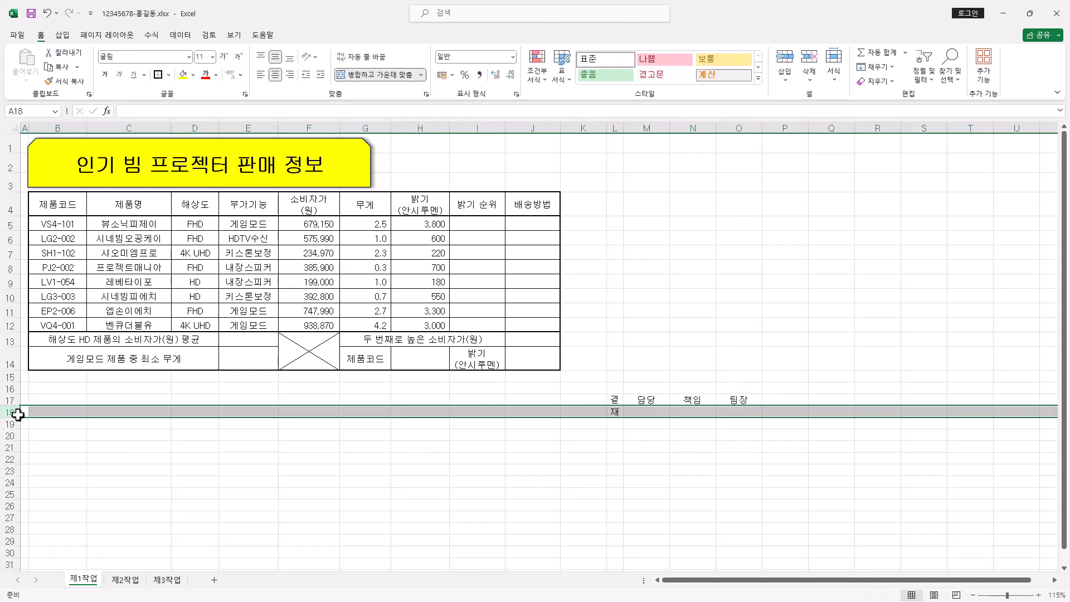
left_click_drag(17, 418, 19, 434)
left_click_drag(615, 403, 740, 399)
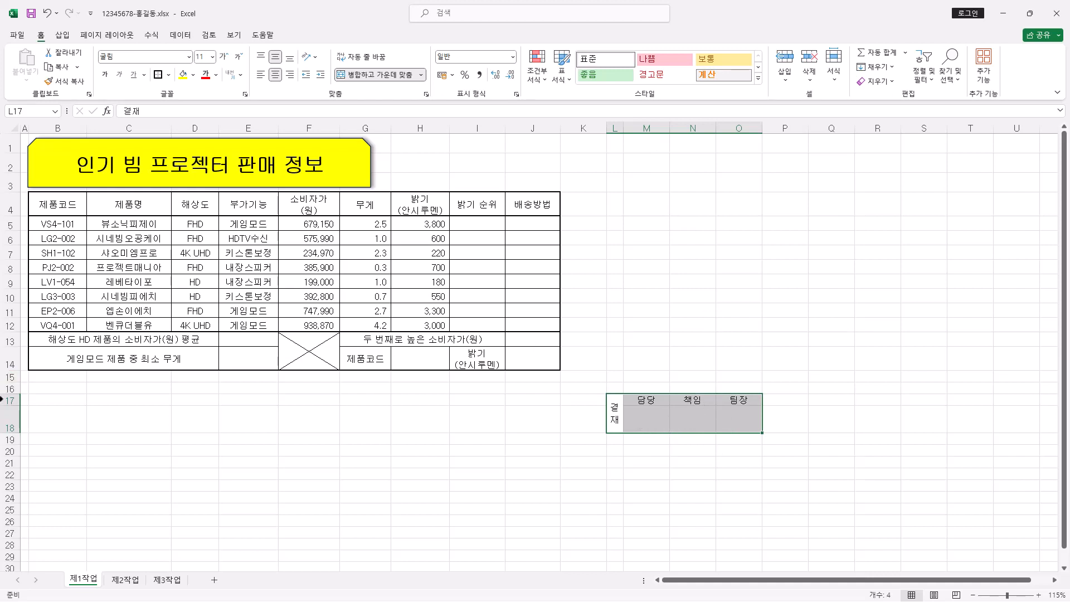
left_click(169, 77)
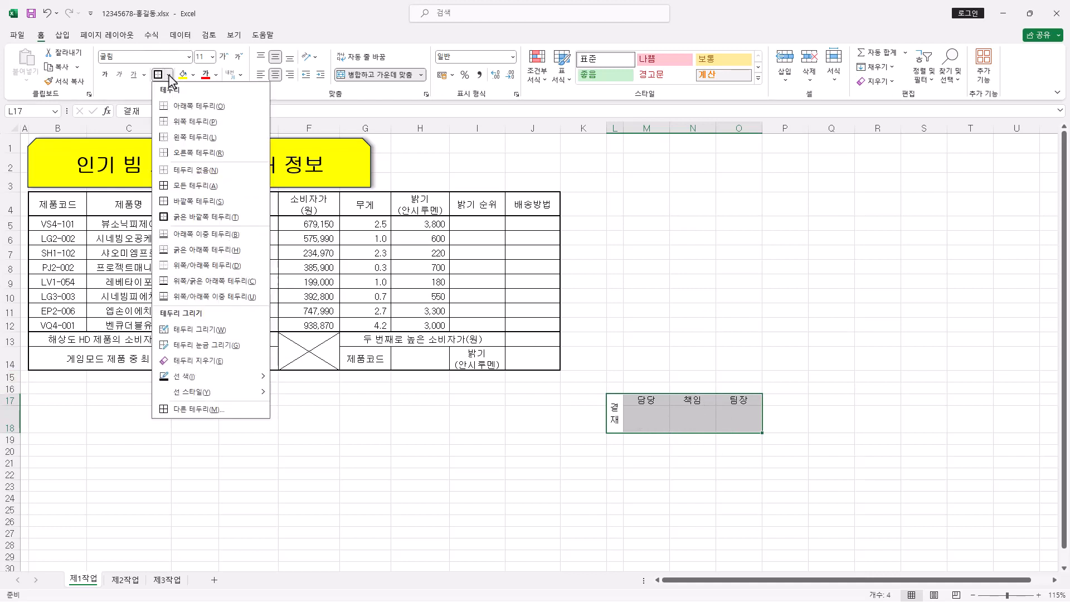
left_click(184, 187)
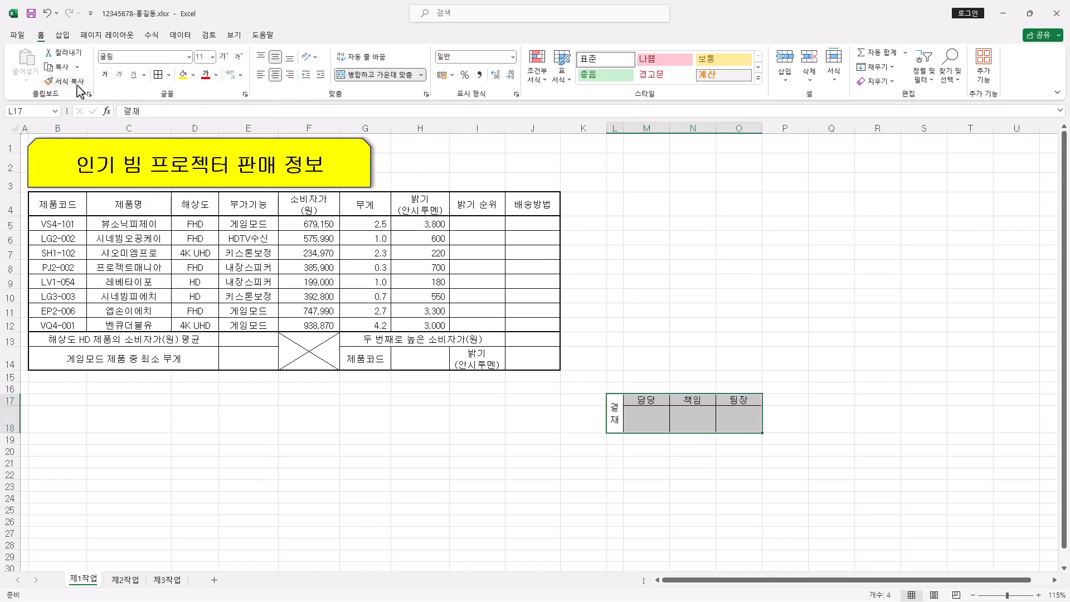
Paste a picture copy of L17:O18, as shown on screen, and fit it over H1:J3 beside the title shape
left_click(78, 67)
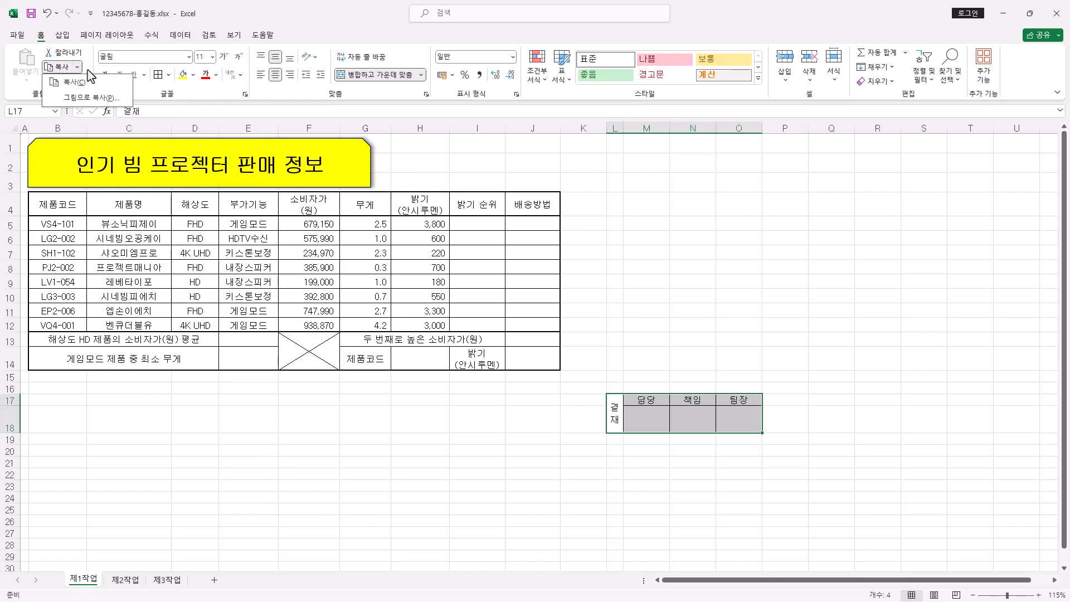
left_click(98, 100)
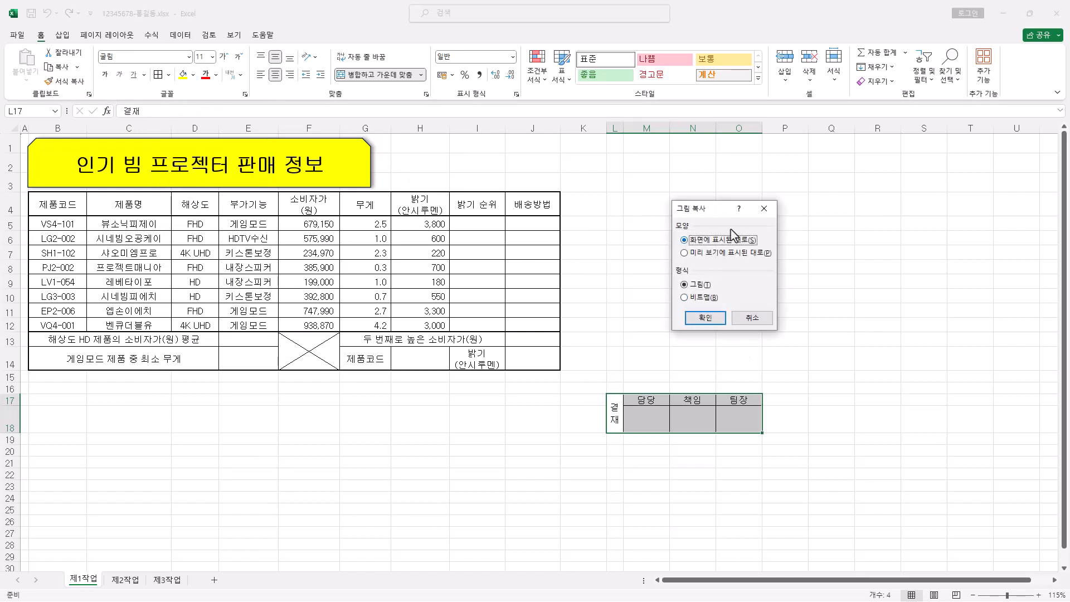
left_click(720, 319)
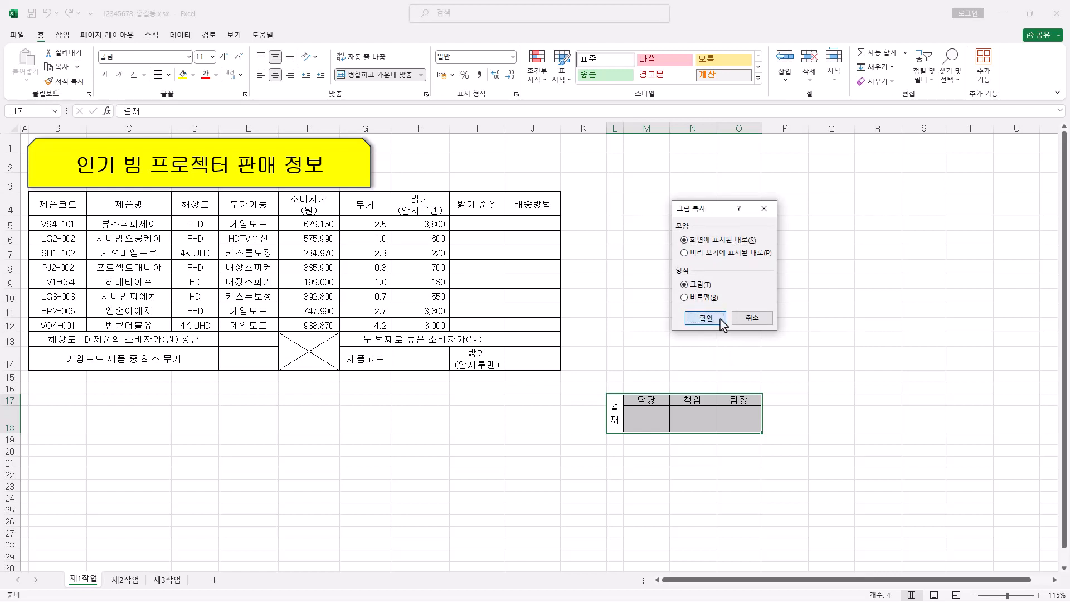
key("ctrl+v")
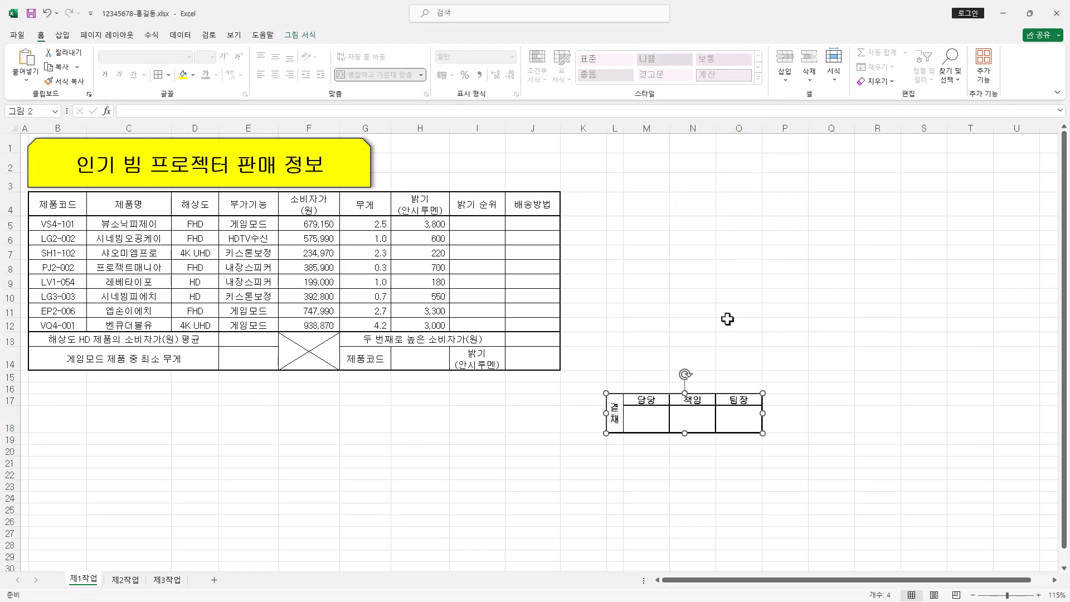
left_click_drag(705, 417, 561, 157)
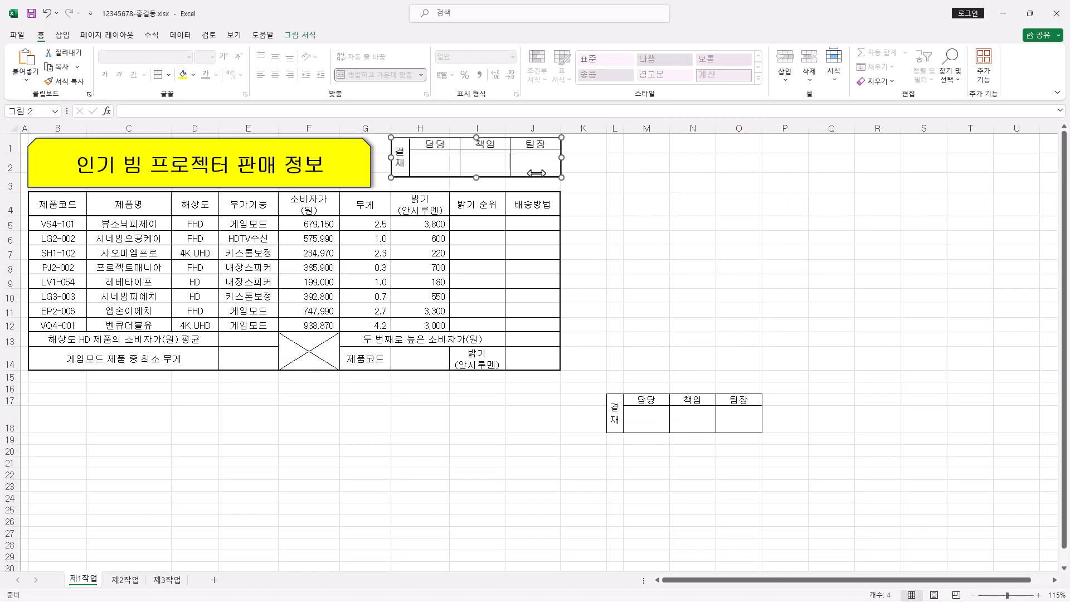
left_click_drag(477, 177, 478, 187)
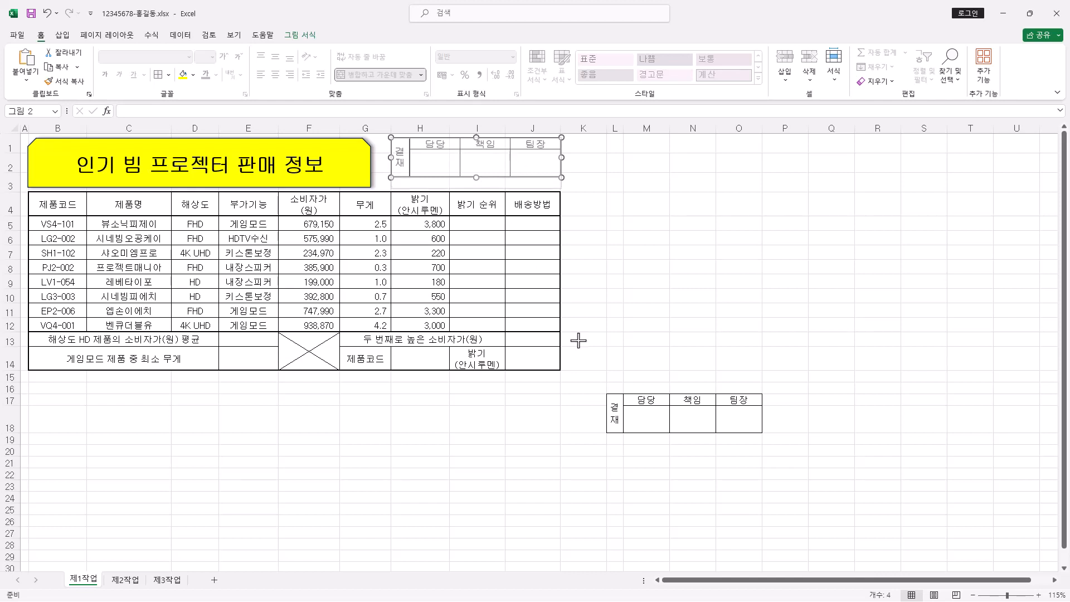
left_click_drag(618, 404, 748, 409)
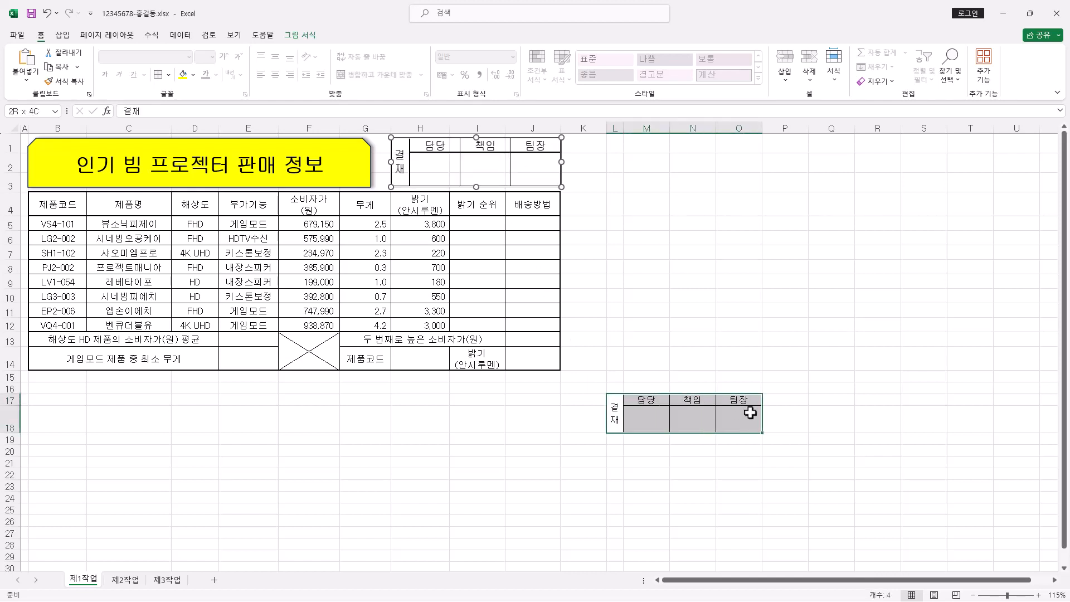
left_click(192, 75)
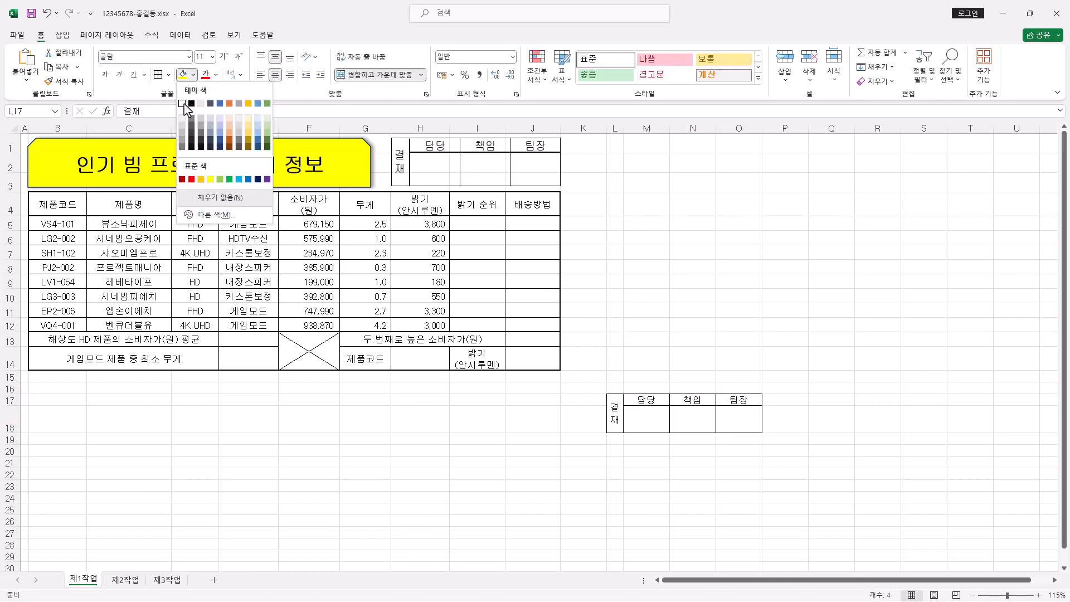
left_click(415, 31)
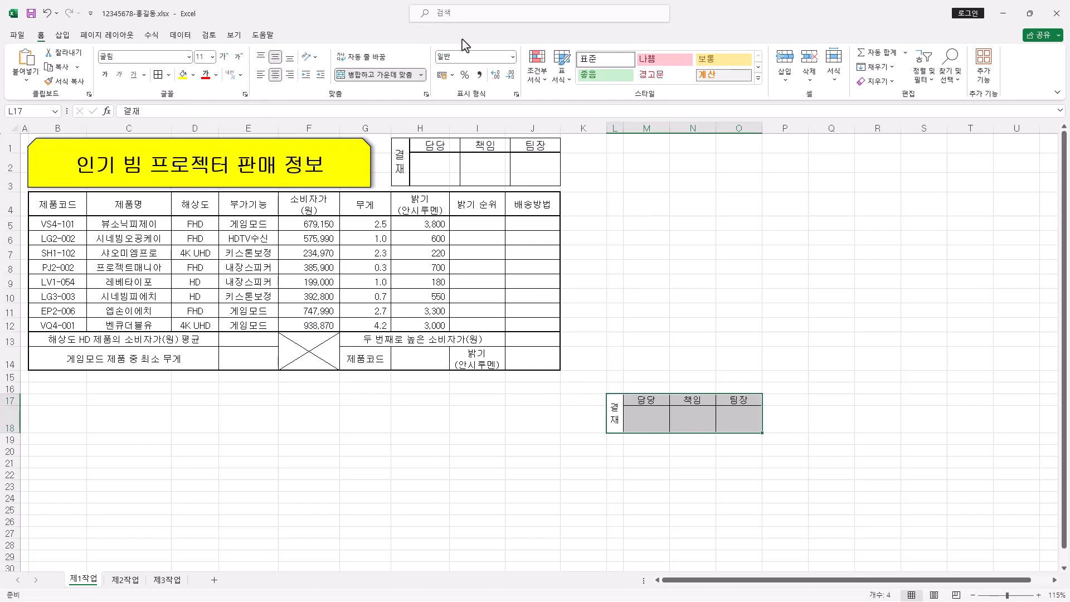
Hide the sheet's gridlines to check the approval picture's background, and show them again
left_click(234, 35)
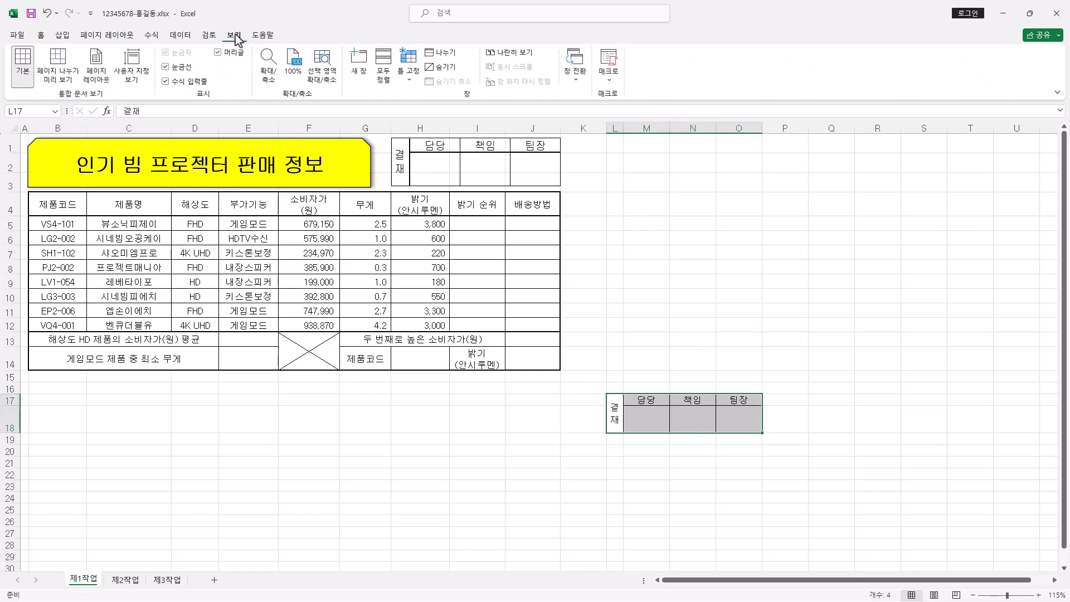
left_click(189, 70)
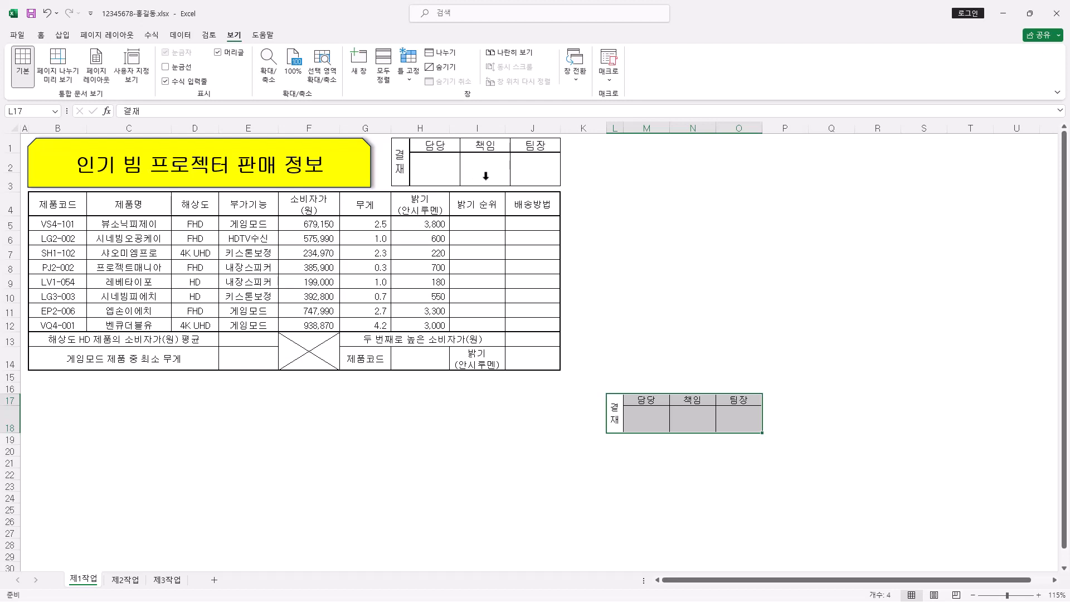
left_click(179, 67)
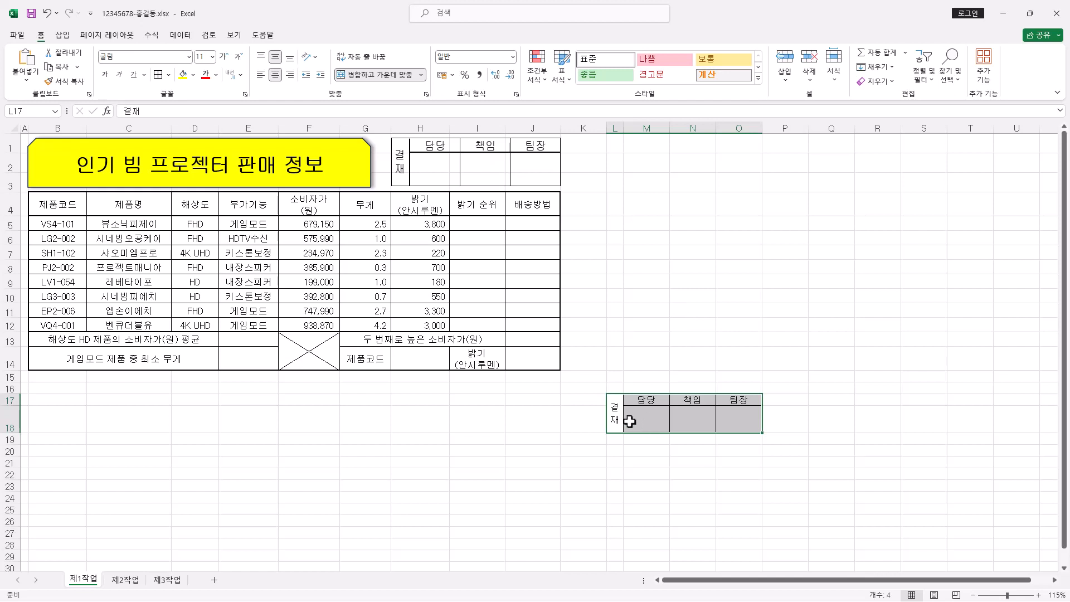
Delete columns L to O, which hold the original approval table
left_click_drag(614, 411, 734, 410)
left_click_drag(616, 124, 745, 118)
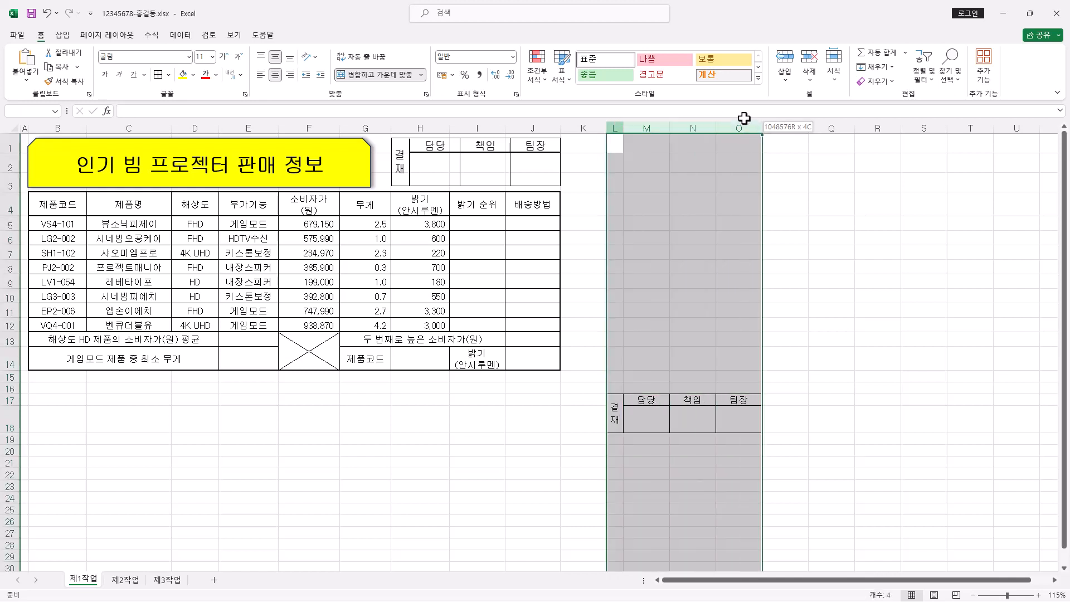
right_click(695, 126)
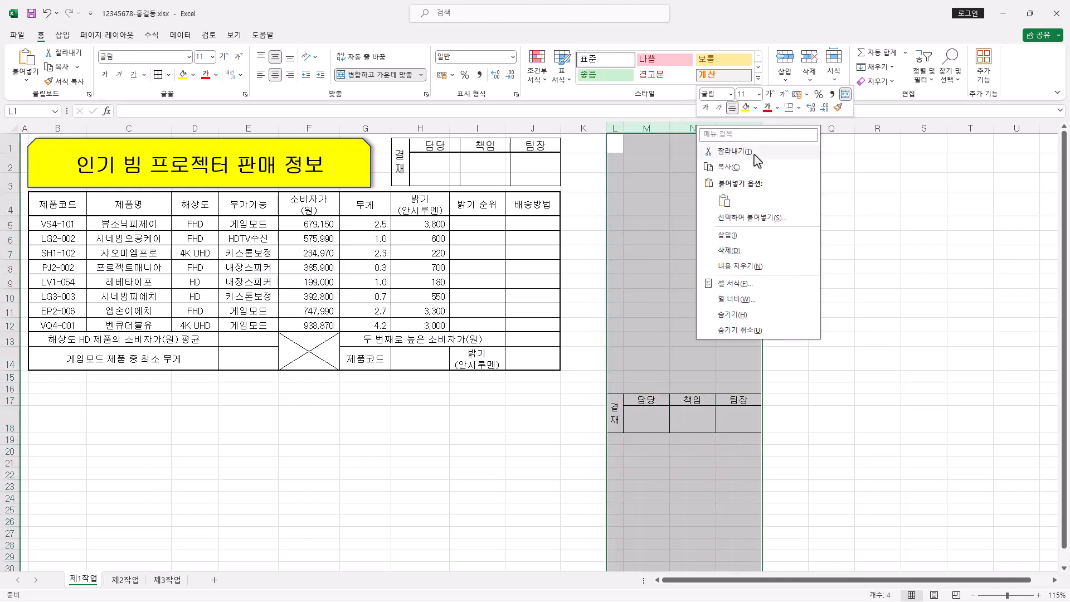
left_click(766, 255)
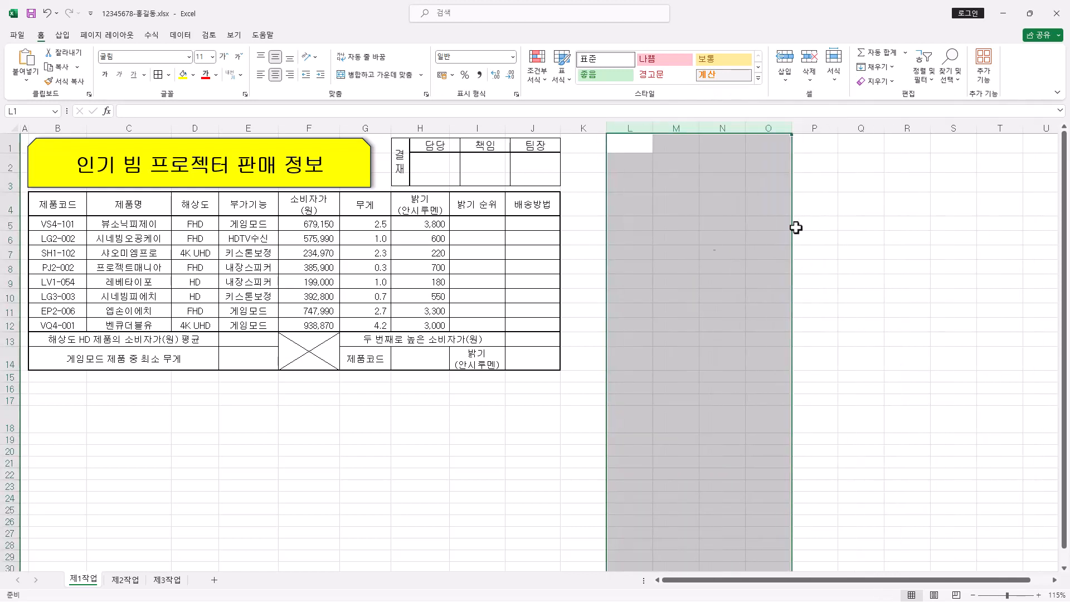
Delete row 18, left over from the approval table, to restore the normal row height
left_click(9, 423)
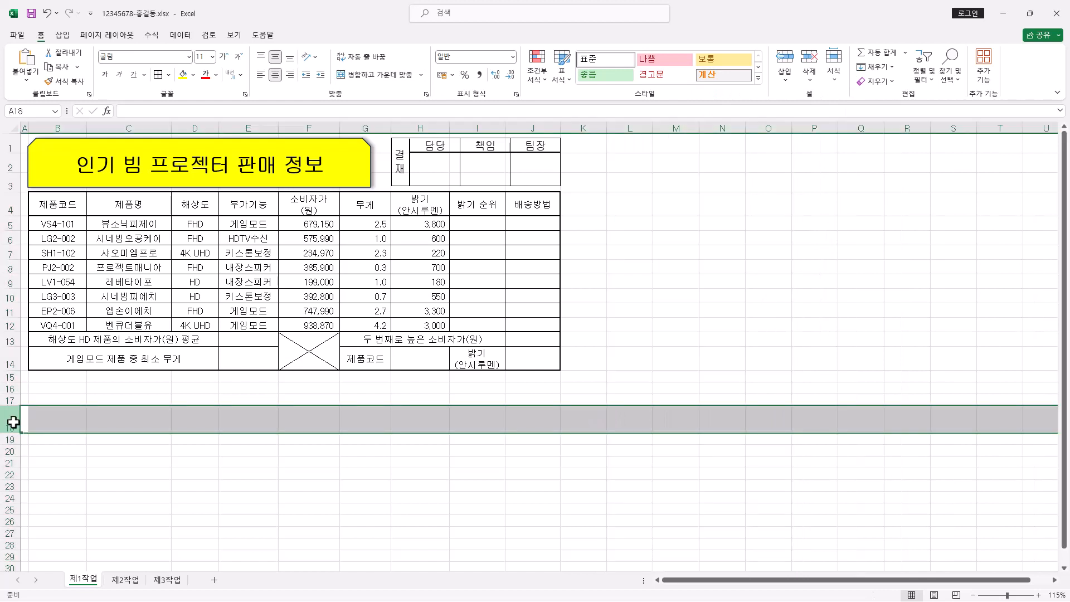
right_click(14, 422)
left_click(78, 334)
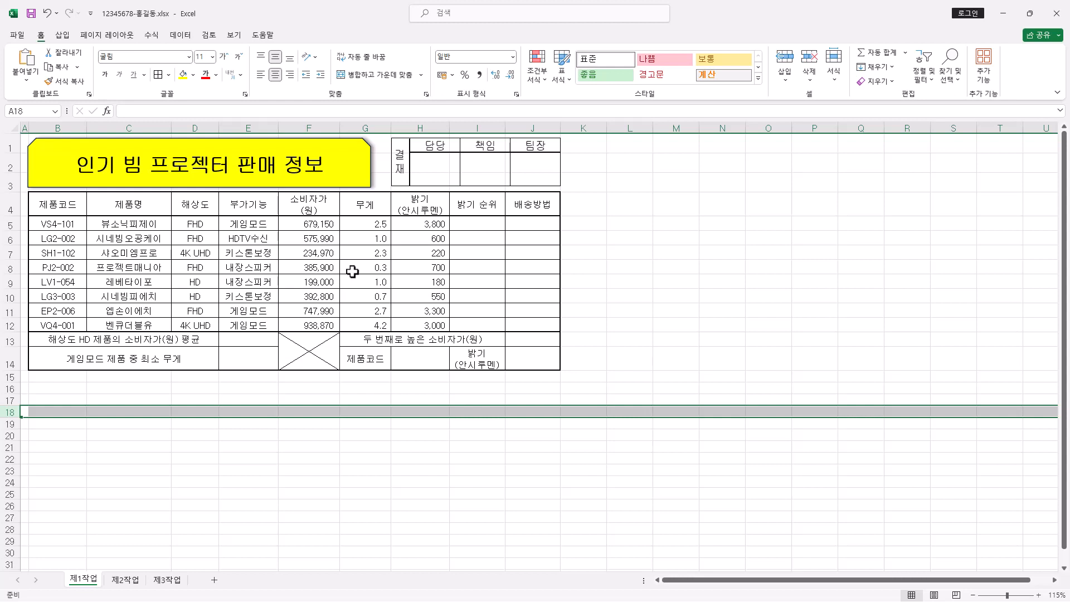
Fill the header cells B4:J4 and the label cells G14 and I14 with standard orange
left_click_drag(60, 208, 549, 208)
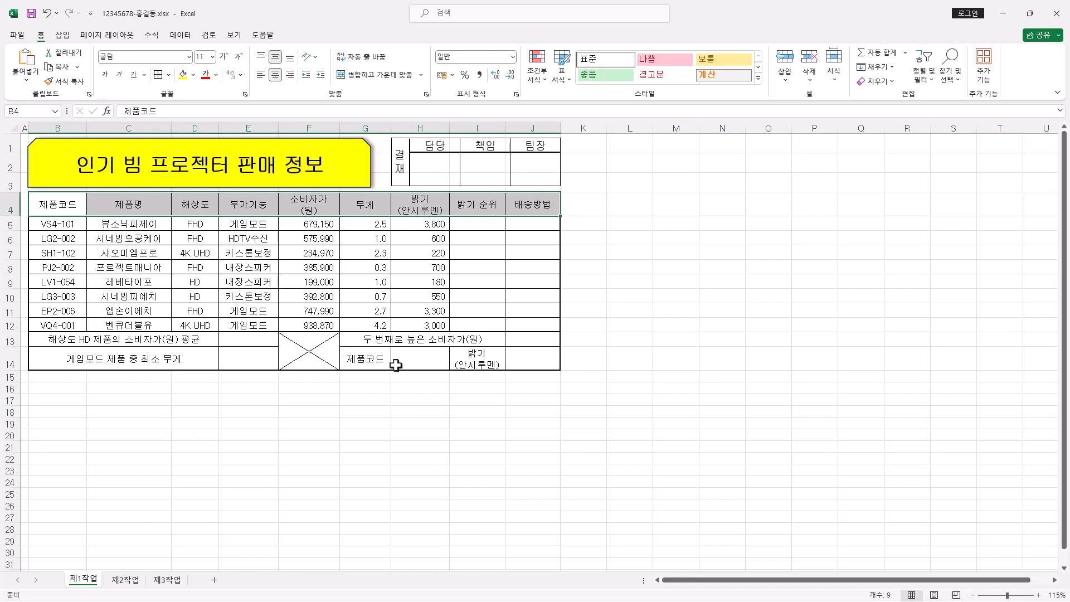
left_click(376, 360, "ctrl")
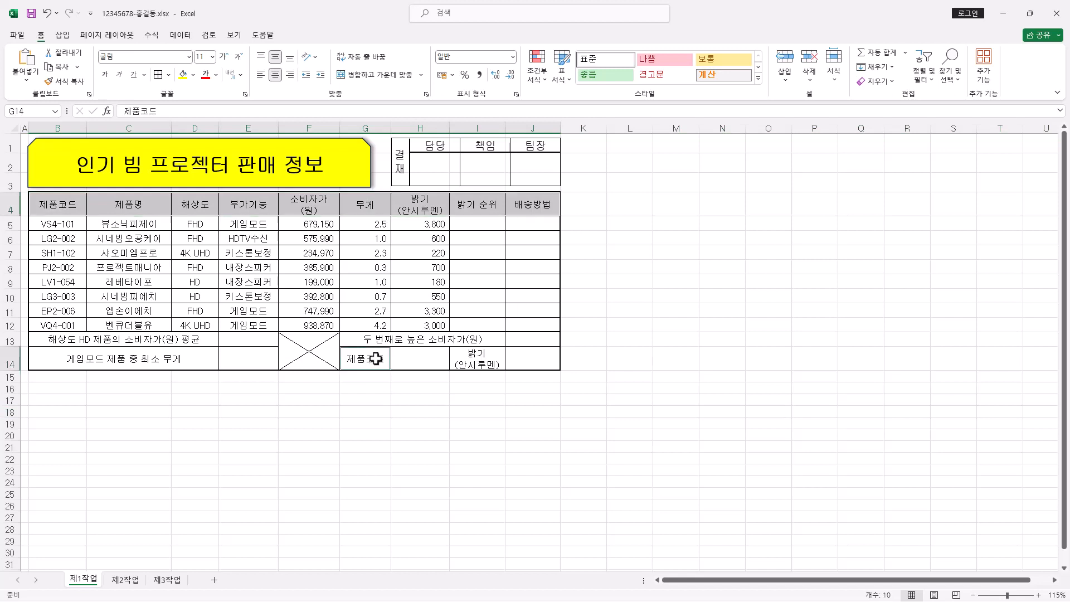
left_click(486, 361, "ctrl")
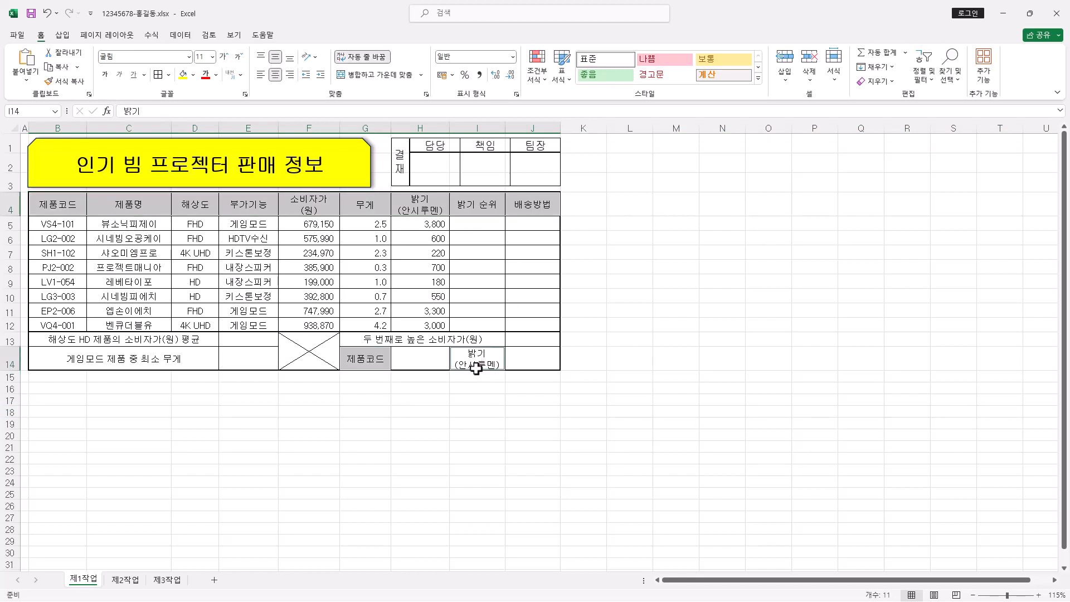
left_click(193, 75)
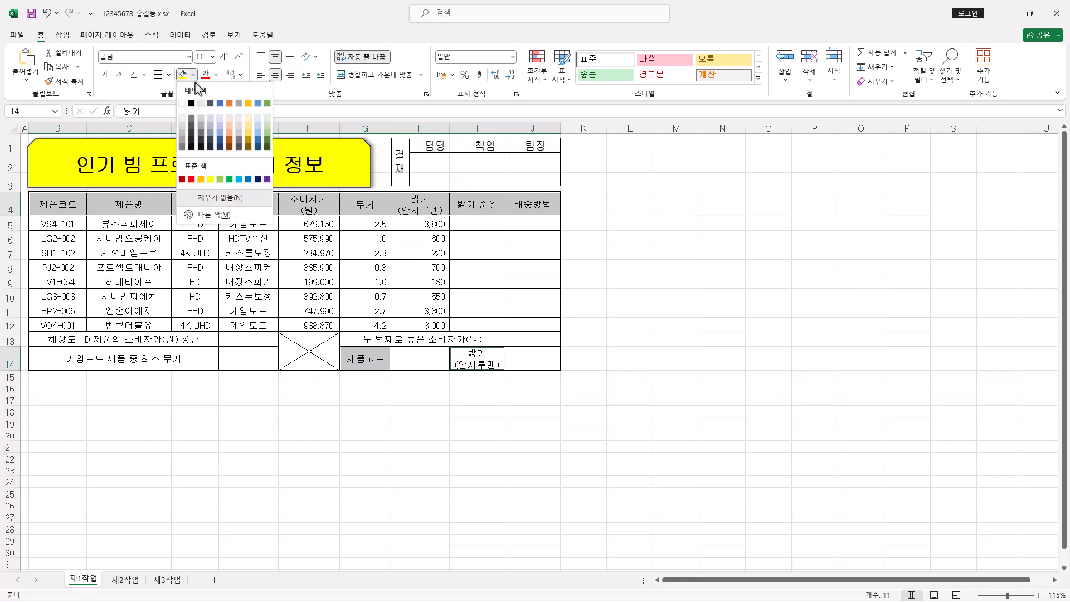
left_click(201, 180)
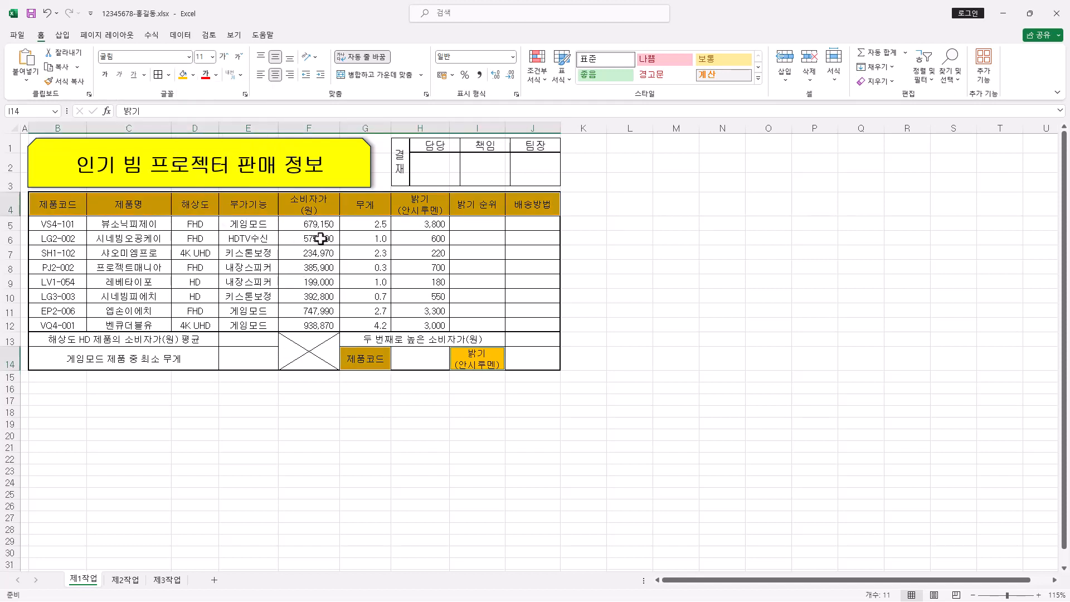
Add list data validation to H14 with source =$B$5:$B$12, and choose VS4-101 in it
left_click(426, 364)
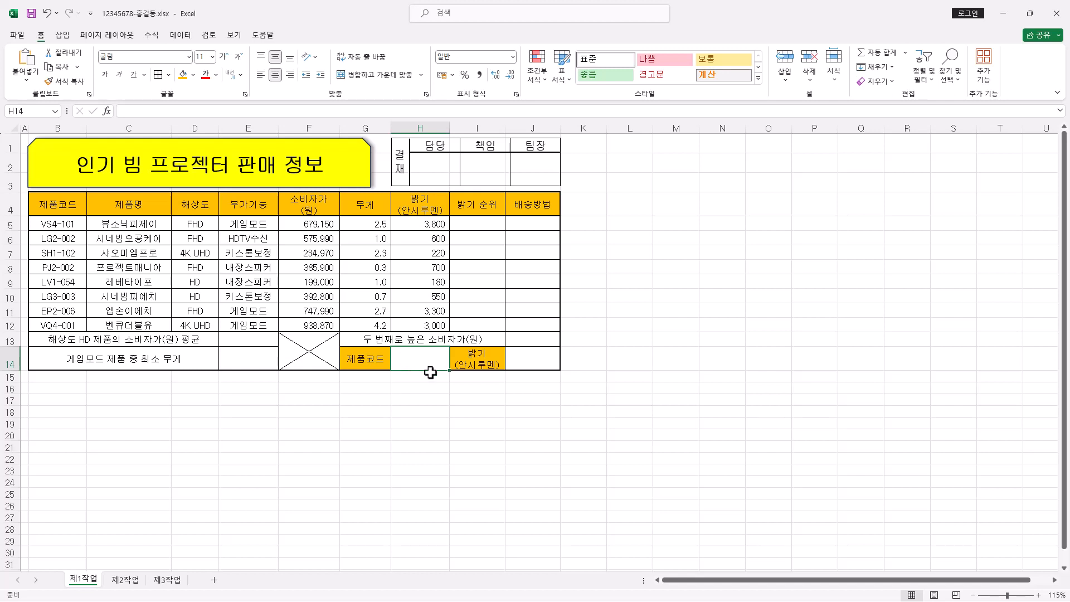
left_click_drag(56, 224, 75, 330)
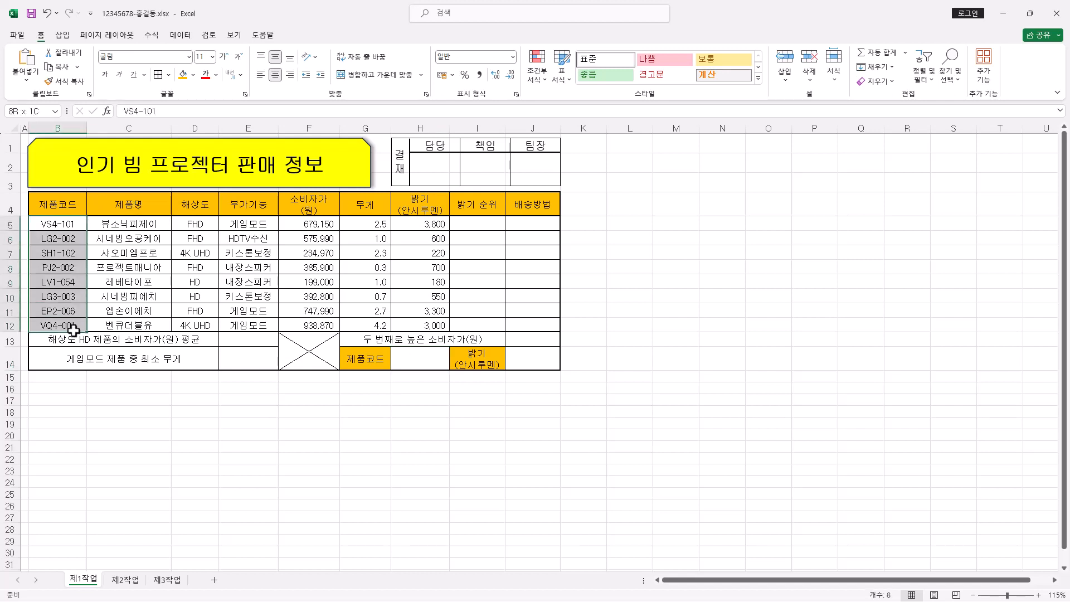
left_click(425, 372)
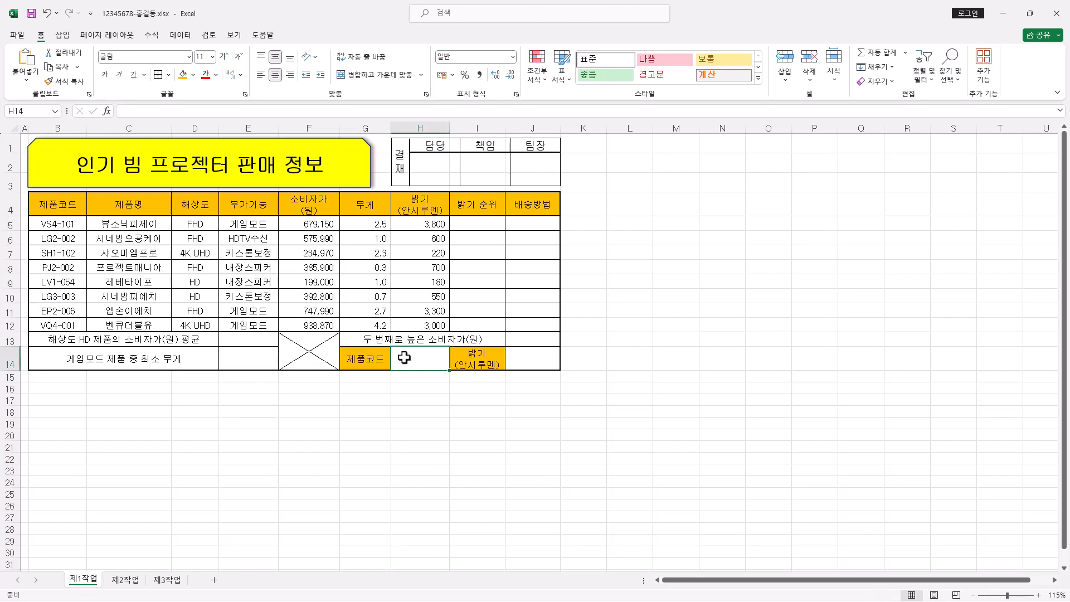
left_click(181, 35)
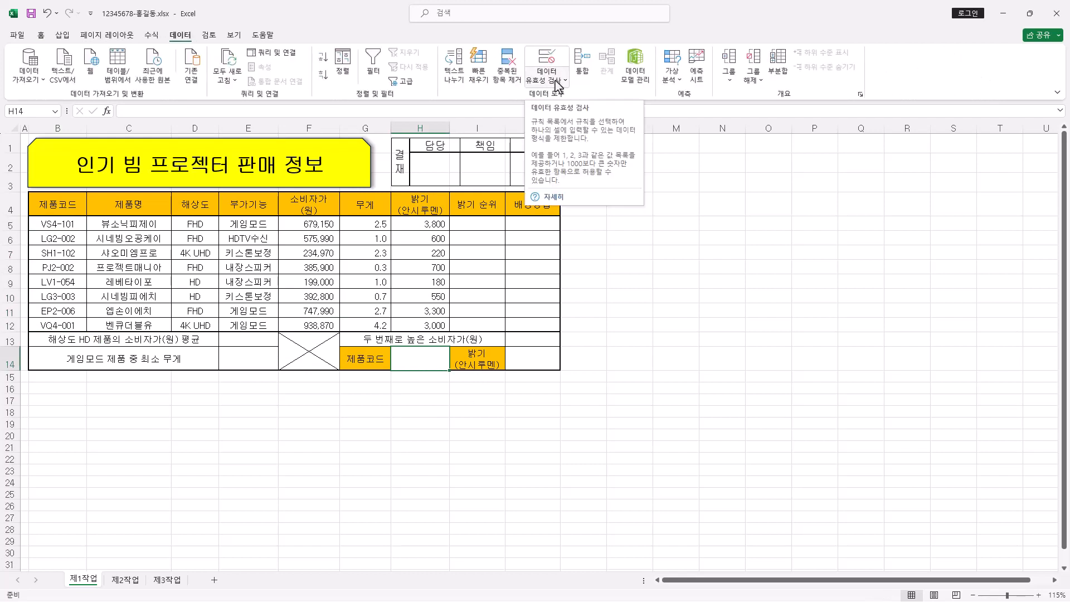
left_click(549, 58)
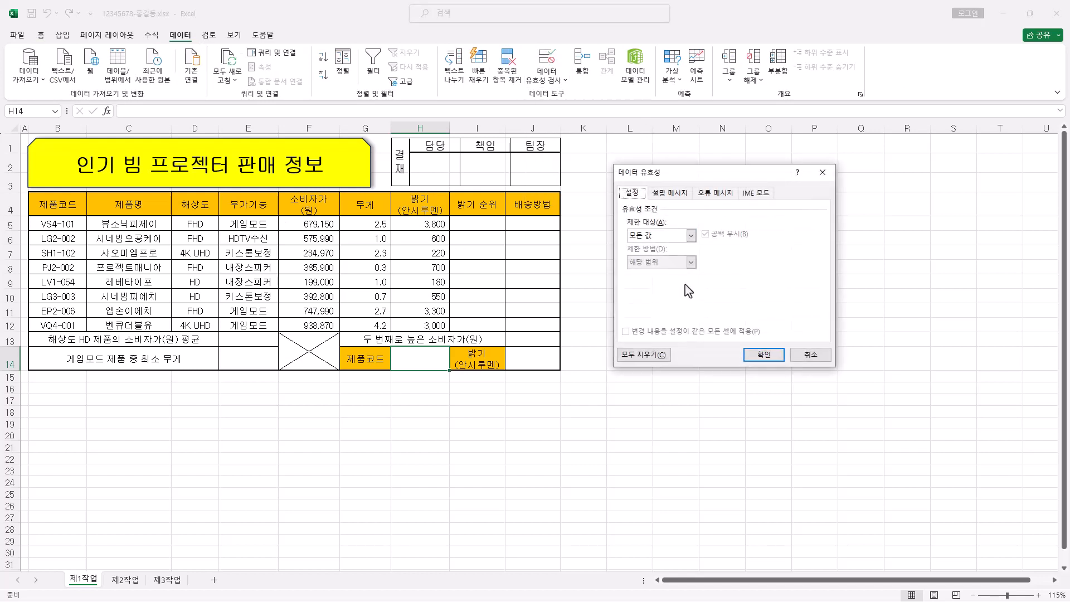
left_click(691, 235)
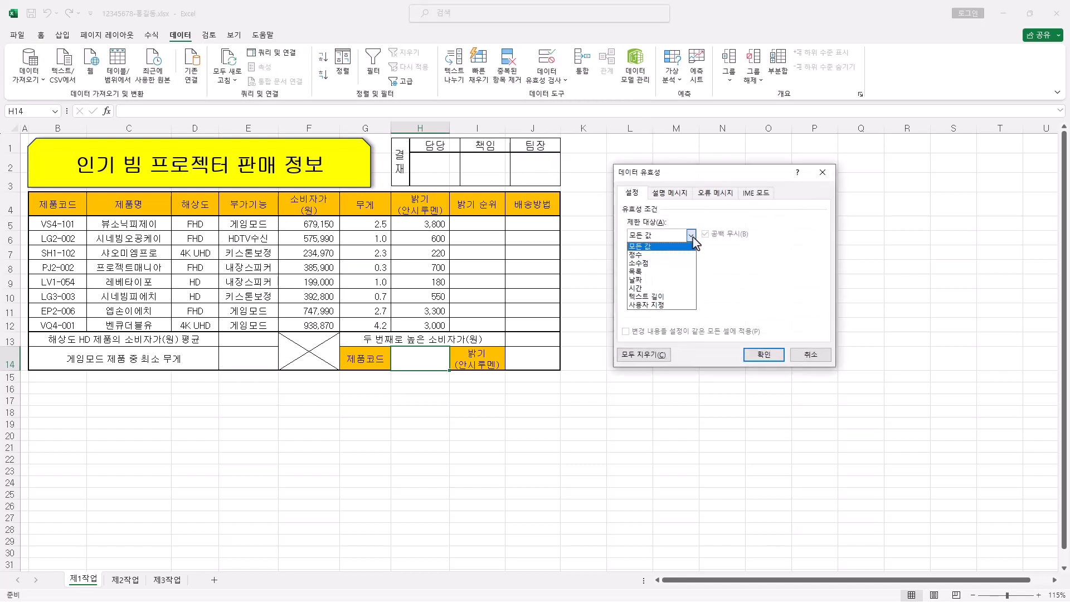
left_click(684, 272)
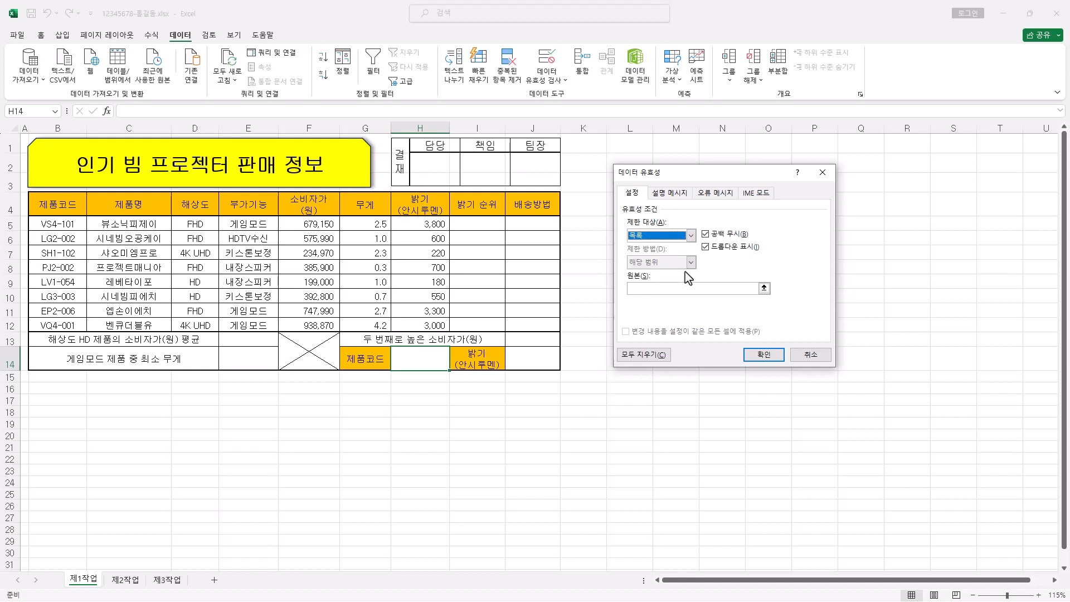
left_click(648, 289)
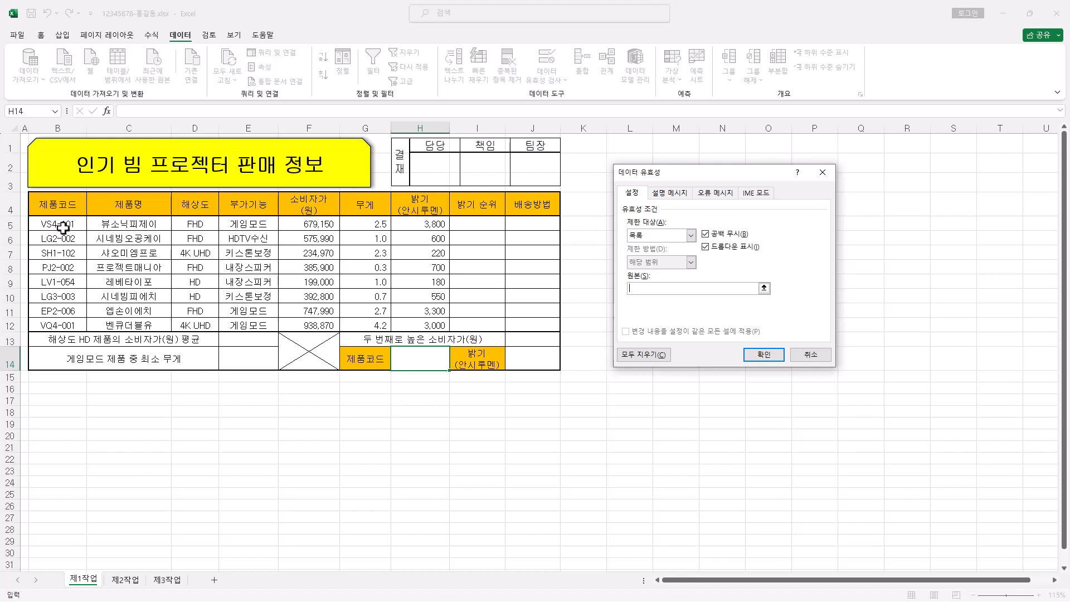
left_click_drag(63, 227, 60, 319)
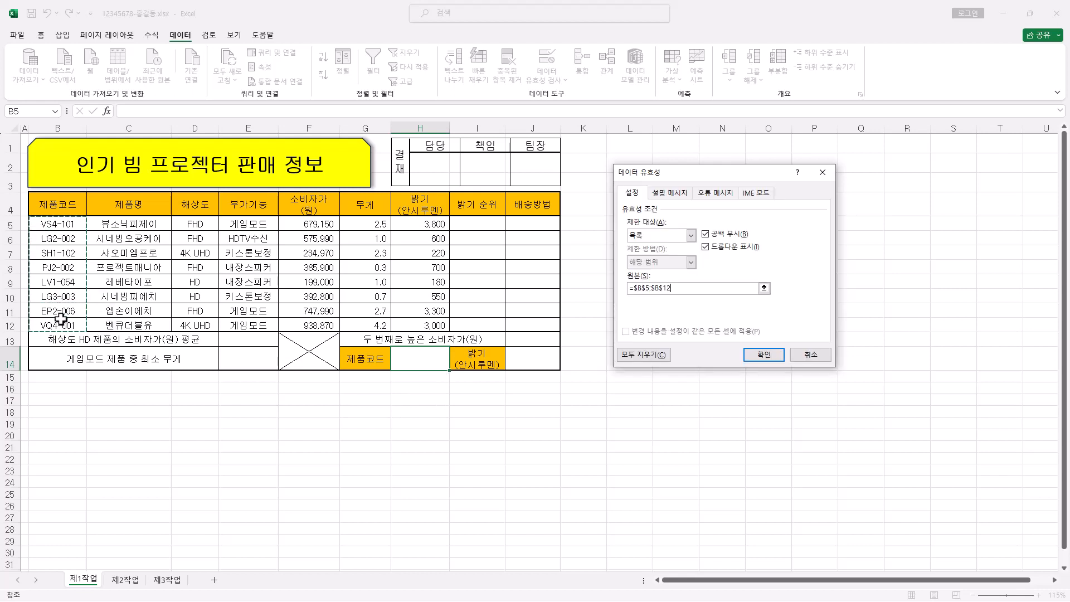
left_click(763, 356)
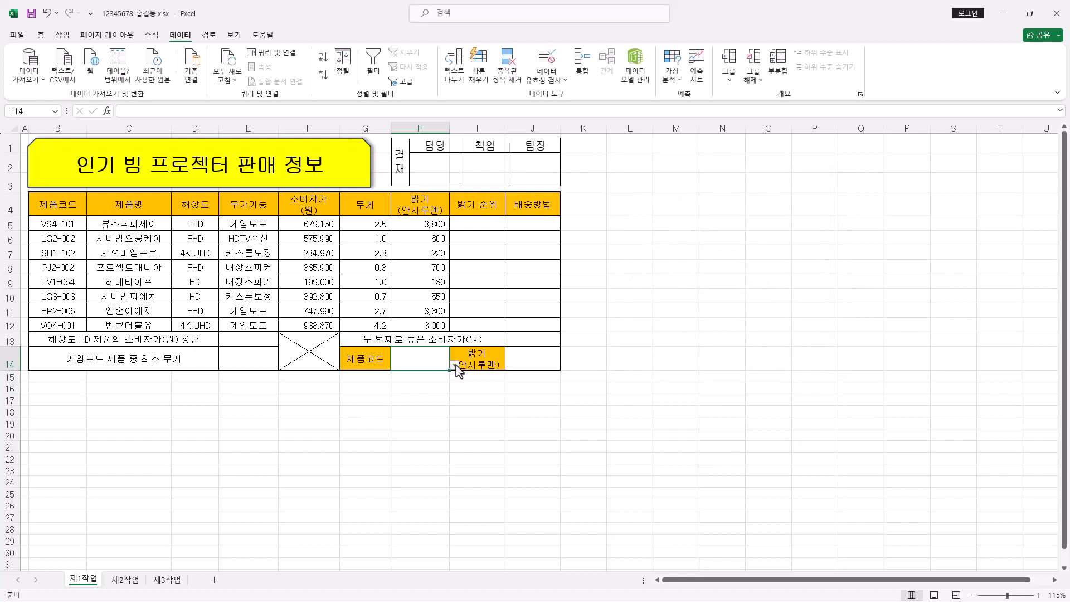
left_click(456, 366)
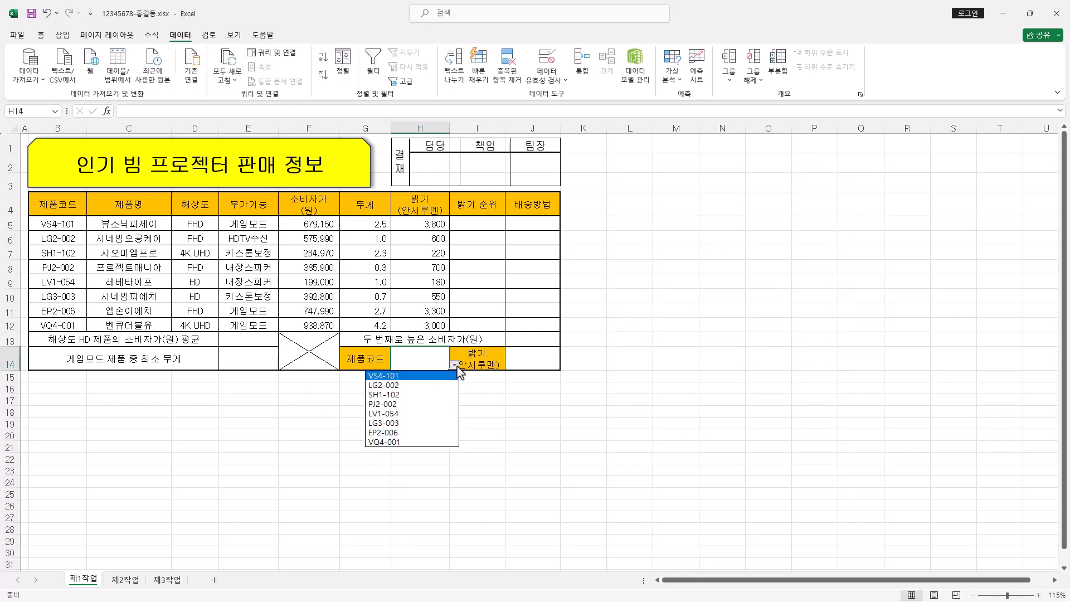
left_click(419, 379)
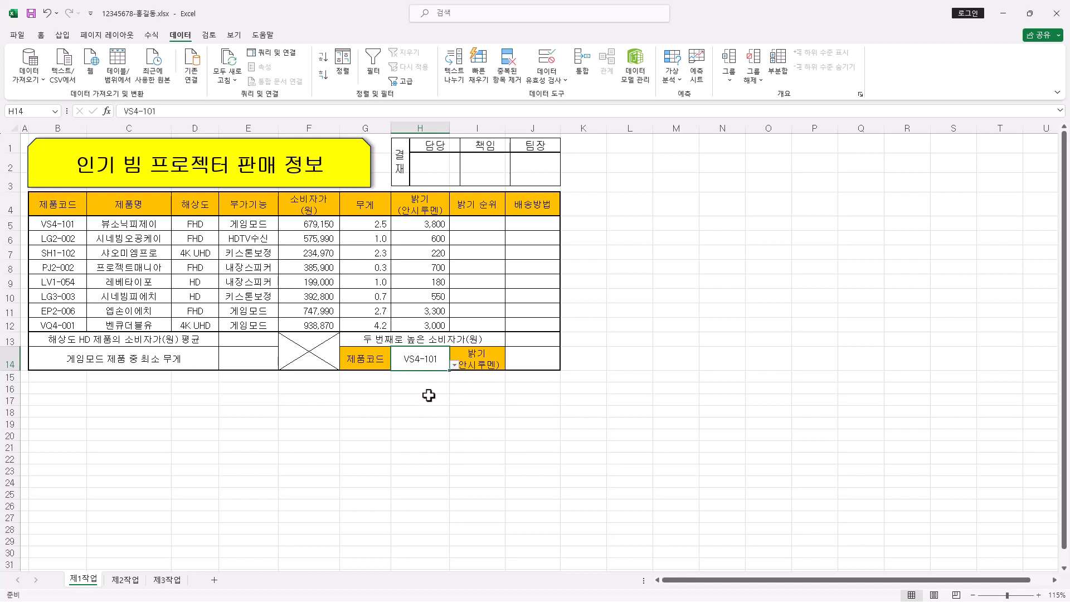
Open the custom number format options for the weights in G5:G12
left_click_drag(362, 220, 368, 322)
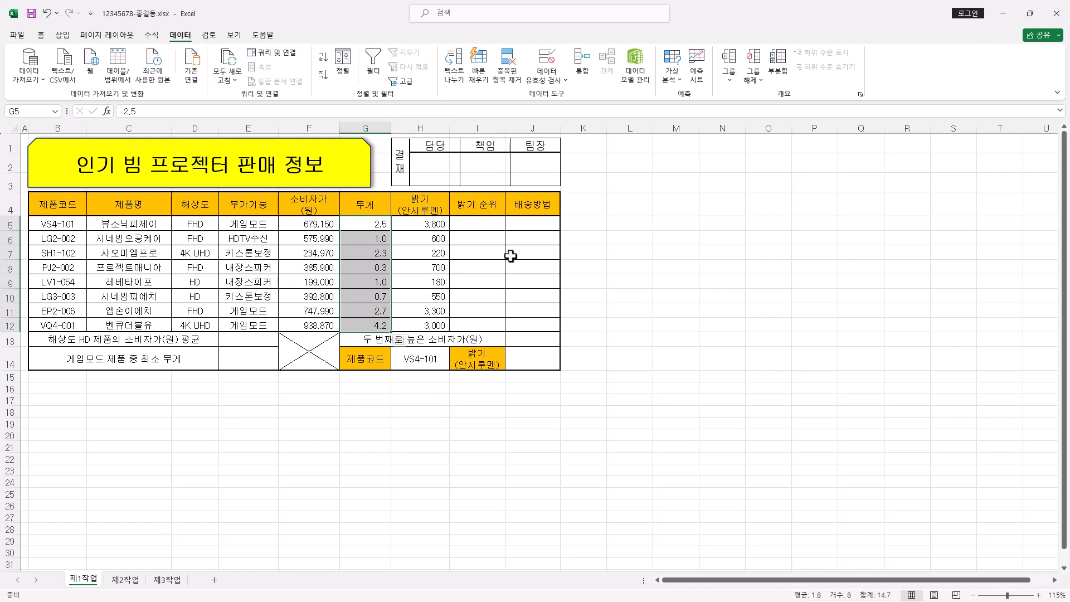
left_click(40, 35)
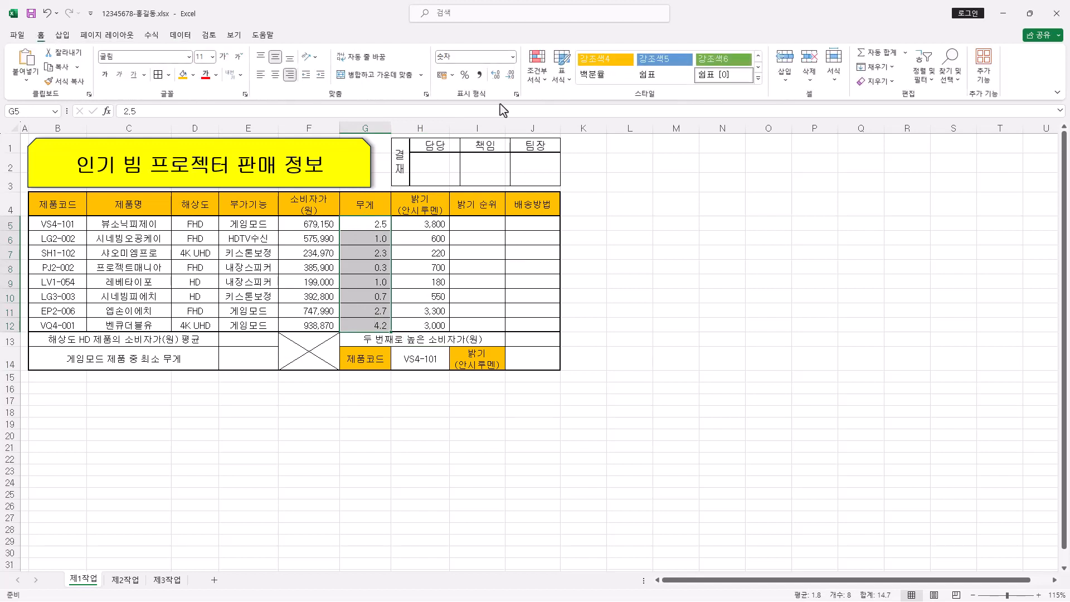
left_click(517, 94)
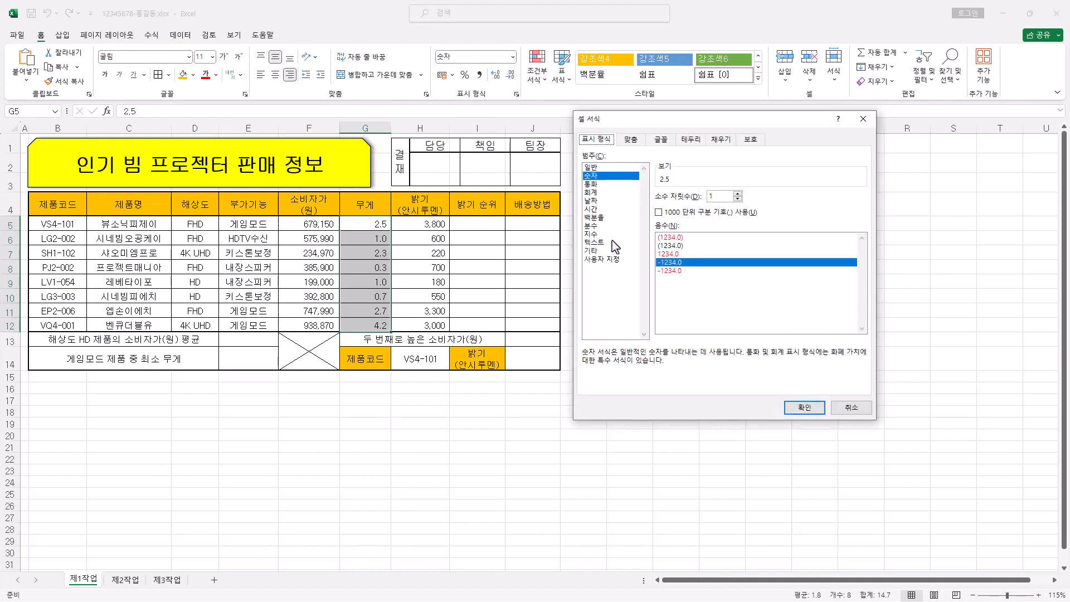
left_click(613, 260)
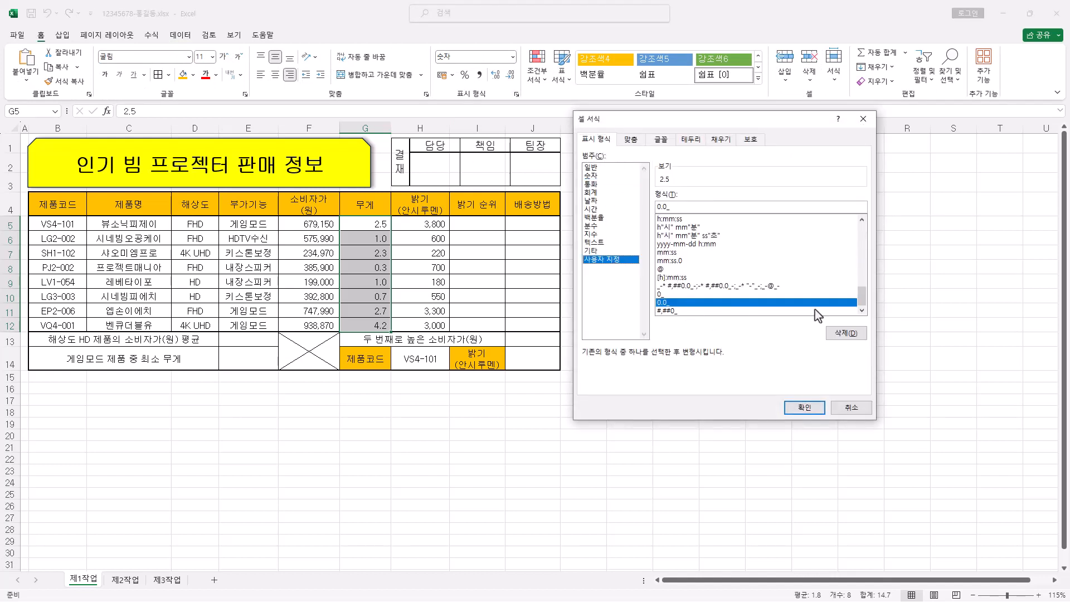
left_click_drag(862, 295, 859, 221)
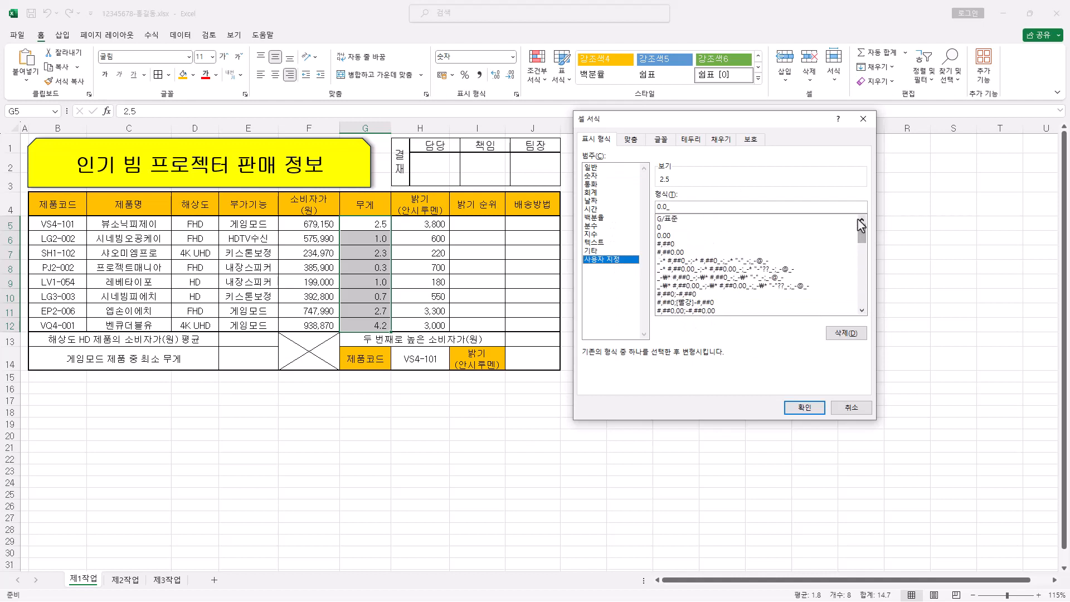
Try the custom format G/표준"kg" for the weights in G5:G12
left_click(813, 219)
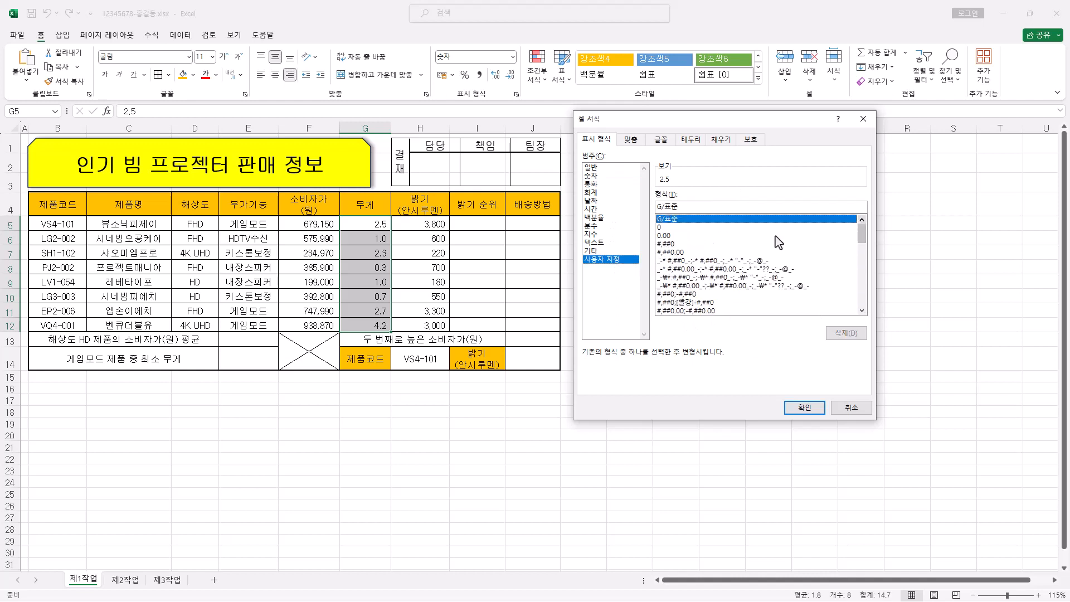
left_click(687, 206)
type("\"kg\"")
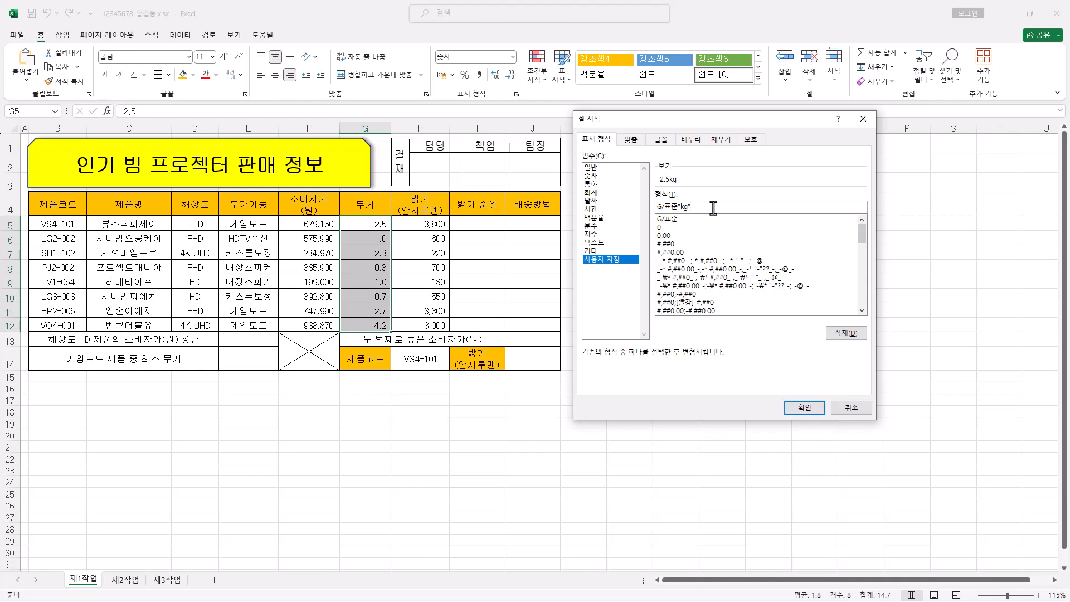
Apply the custom format 0.0"kg" to the weights in G5:G12, basing it on the 0.00 format
left_click(665, 235)
left_click(677, 207)
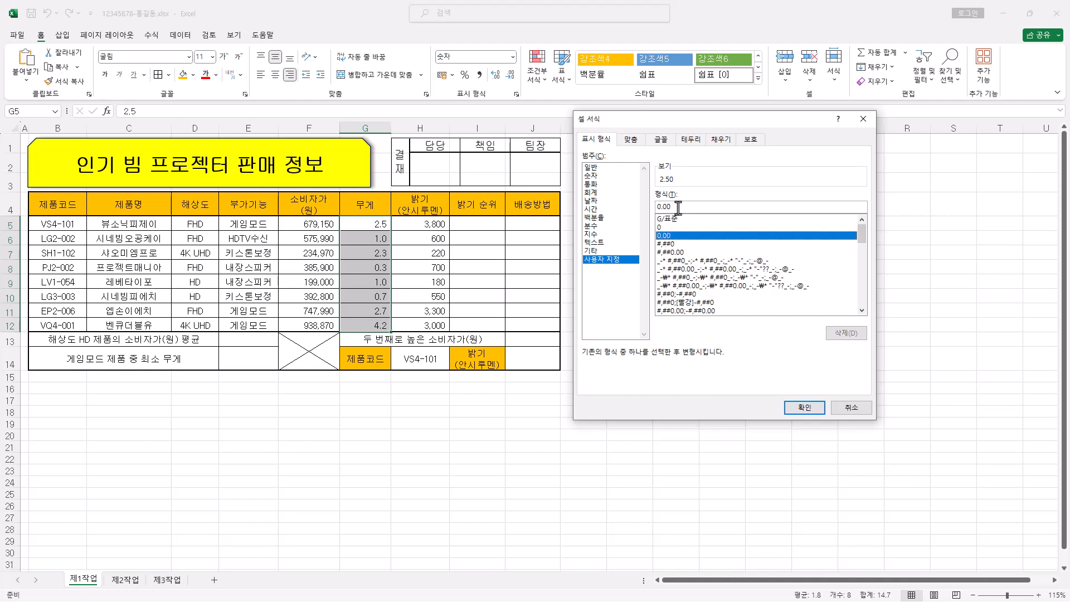
key("BackSpace")
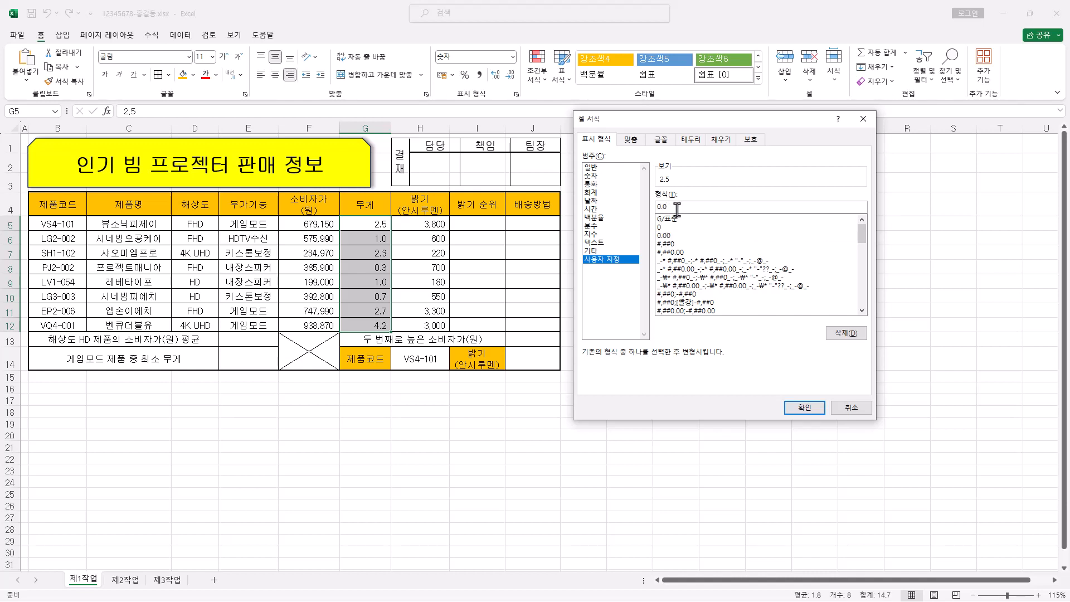
type("\"kg\"")
left_click_drag(679, 207, 695, 206)
left_click(804, 407)
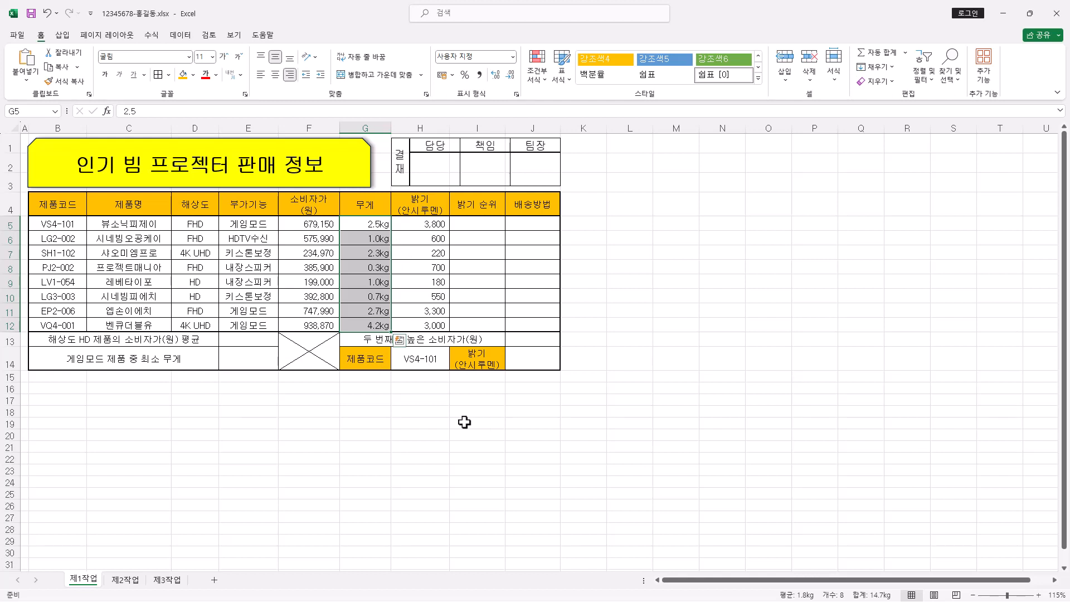
Define the workbook-level name 해상도 for the resolution cells D5:D12
left_click_drag(196, 225, 203, 326)
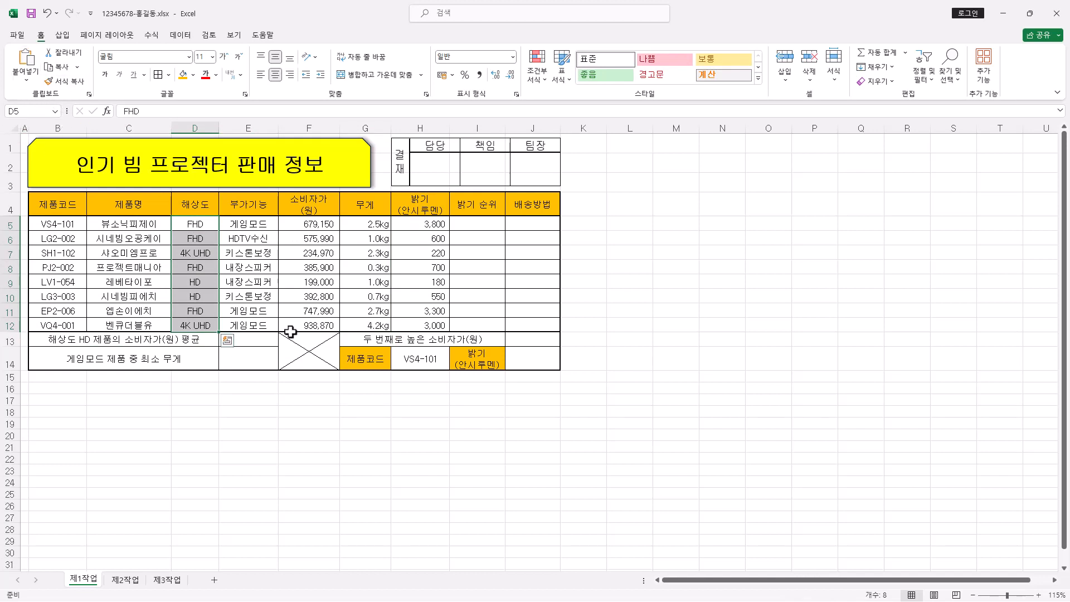
right_click(196, 236)
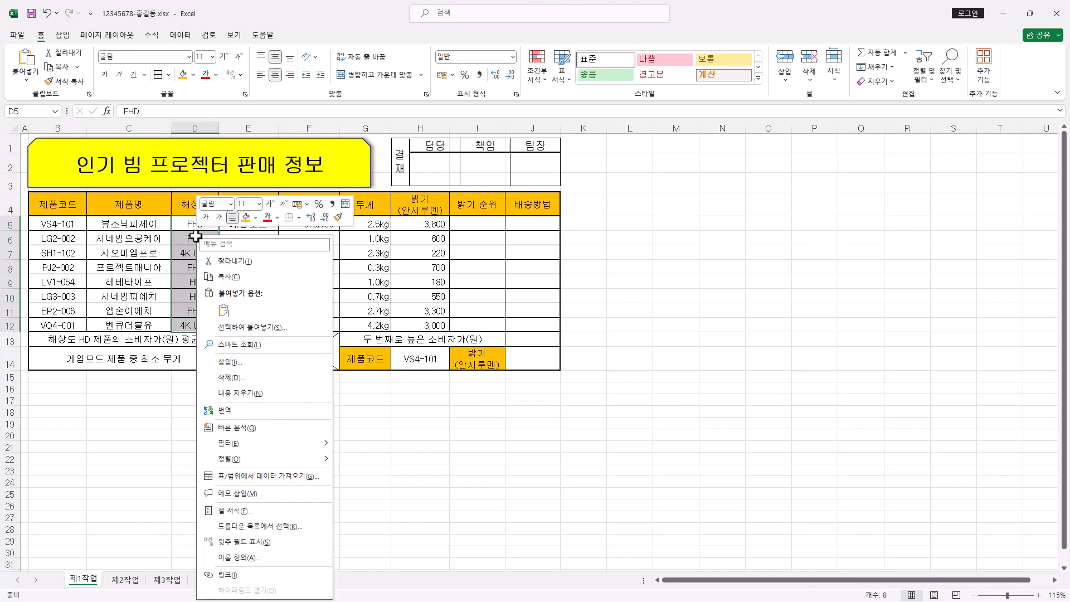
left_click(279, 558)
type("해상도")
left_click_drag(282, 478, 409, 294)
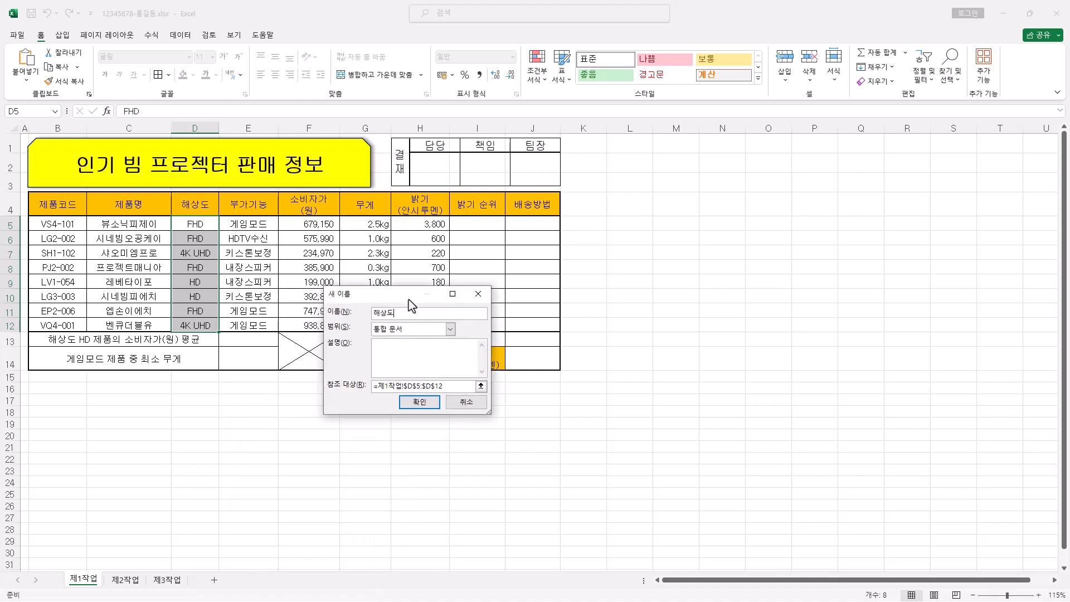
left_click(420, 402)
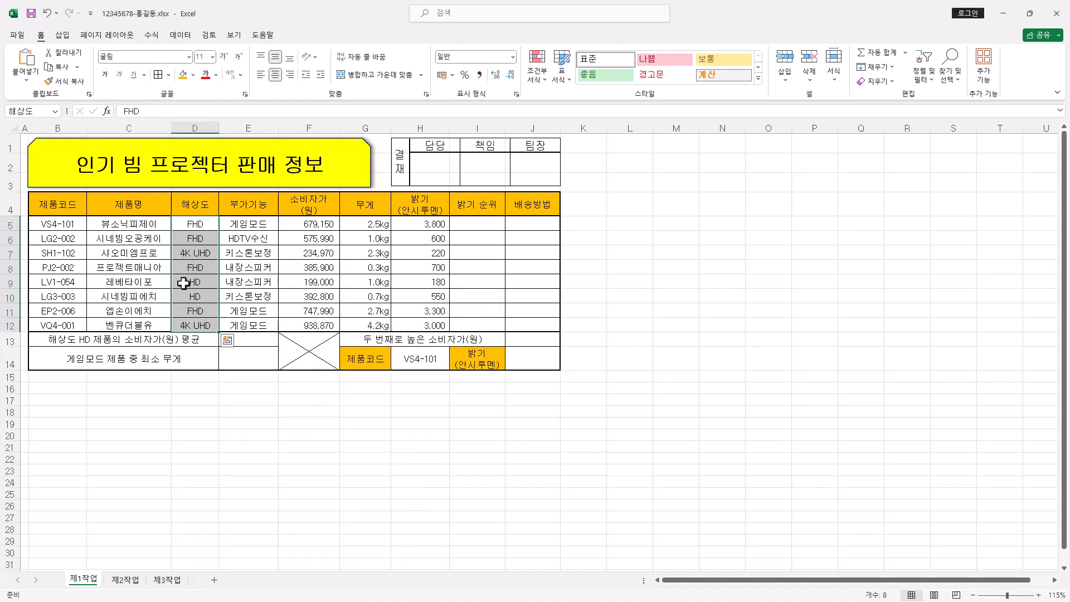
Check the defined name 해상도 in the Name Manager and close it
left_click(153, 35)
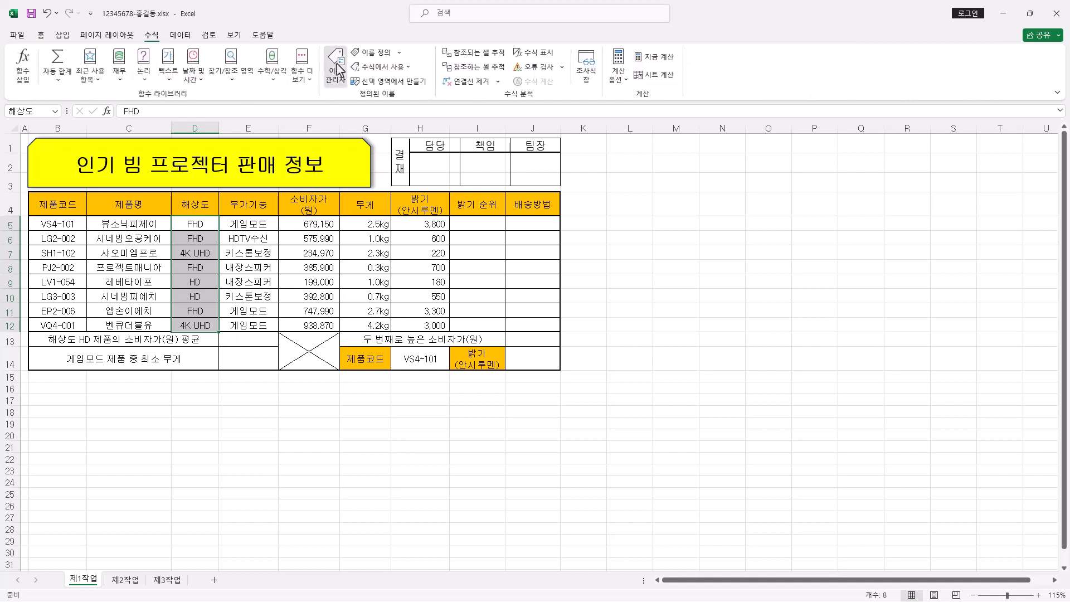
left_click(335, 66)
left_click(669, 177)
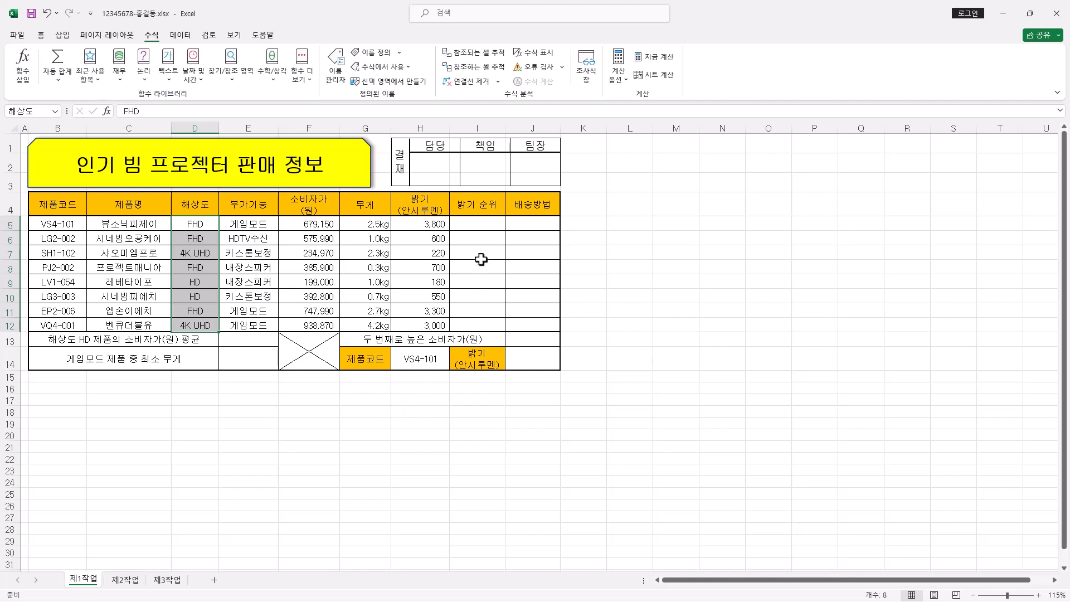
Start a RANK.EQ formula for the brightness rank cells I5:I12 and open its function arguments
left_click_drag(483, 220, 483, 325)
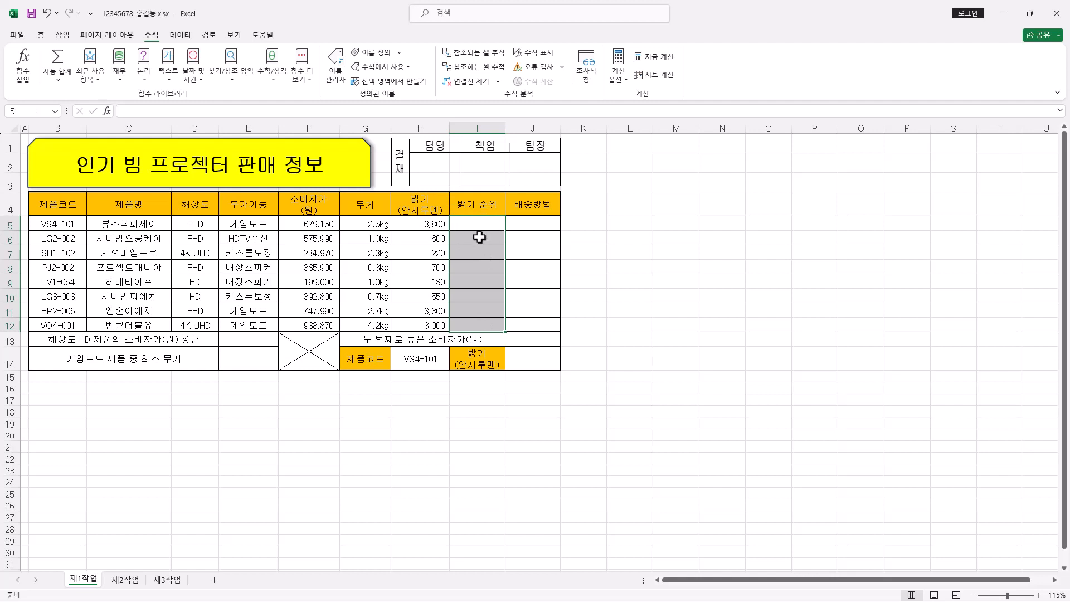
left_click(125, 111)
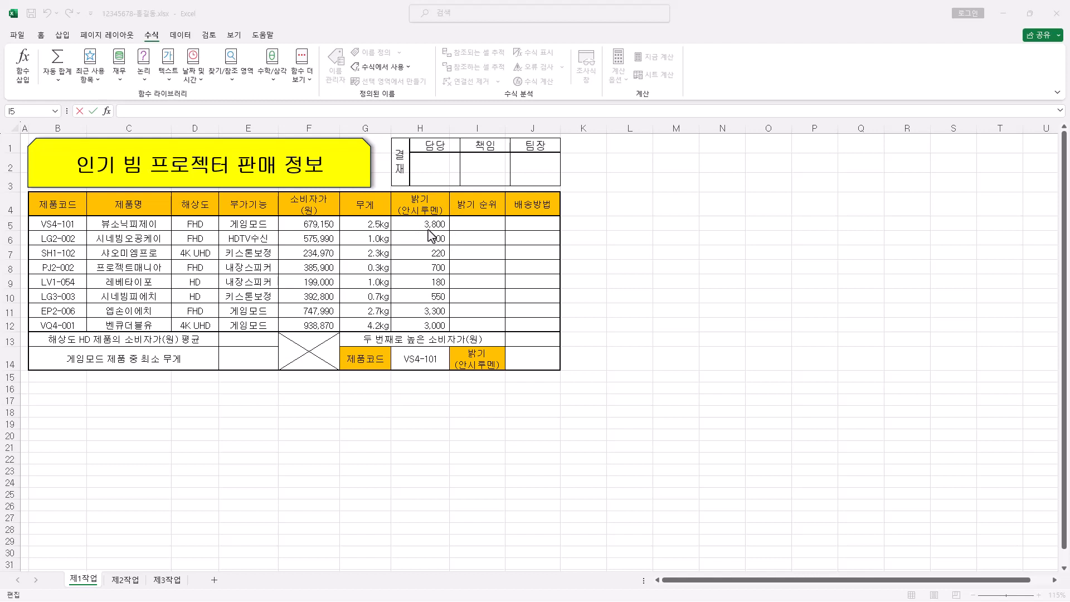
left_click_drag(478, 224, 477, 325)
left_click(199, 110)
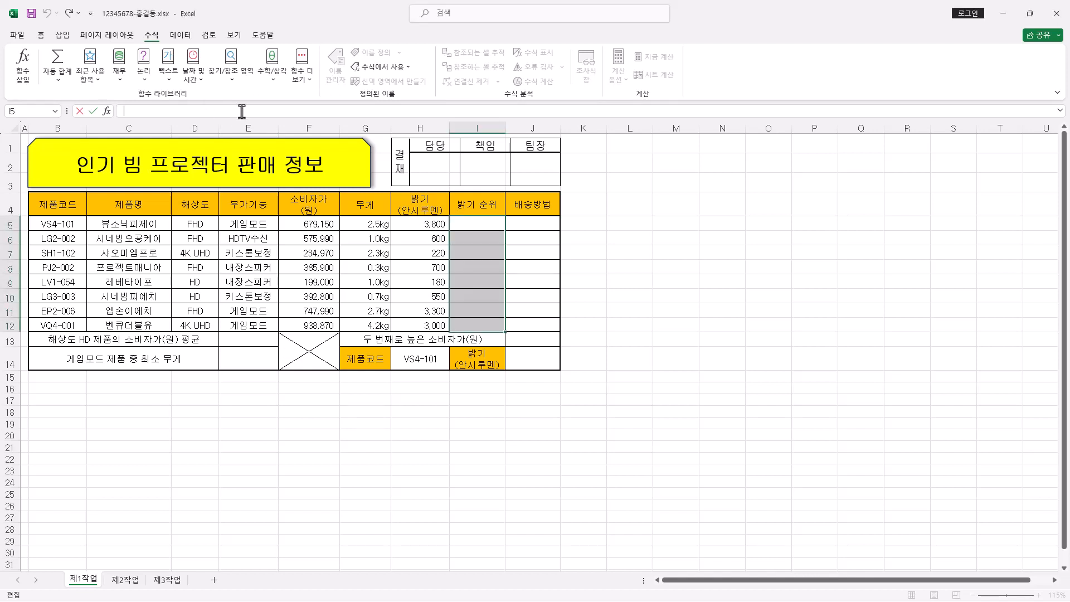
type("=RANK.EQ(")
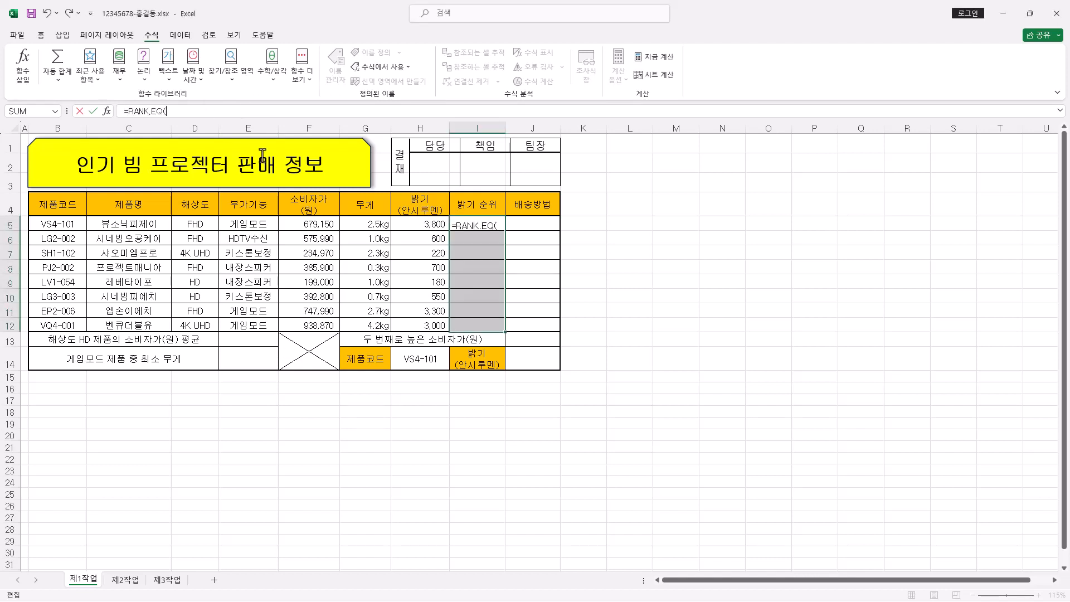
left_click(106, 112)
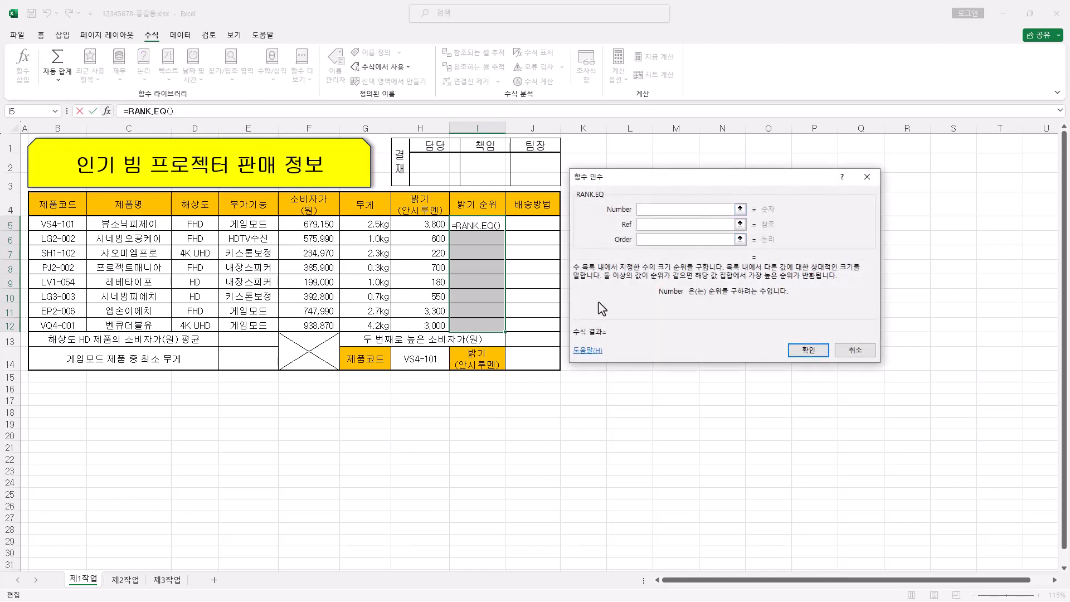
Examine the descriptions of the RANK.EQ arguments and compare them with the formula syntax noted in Notepad
left_click(648, 223)
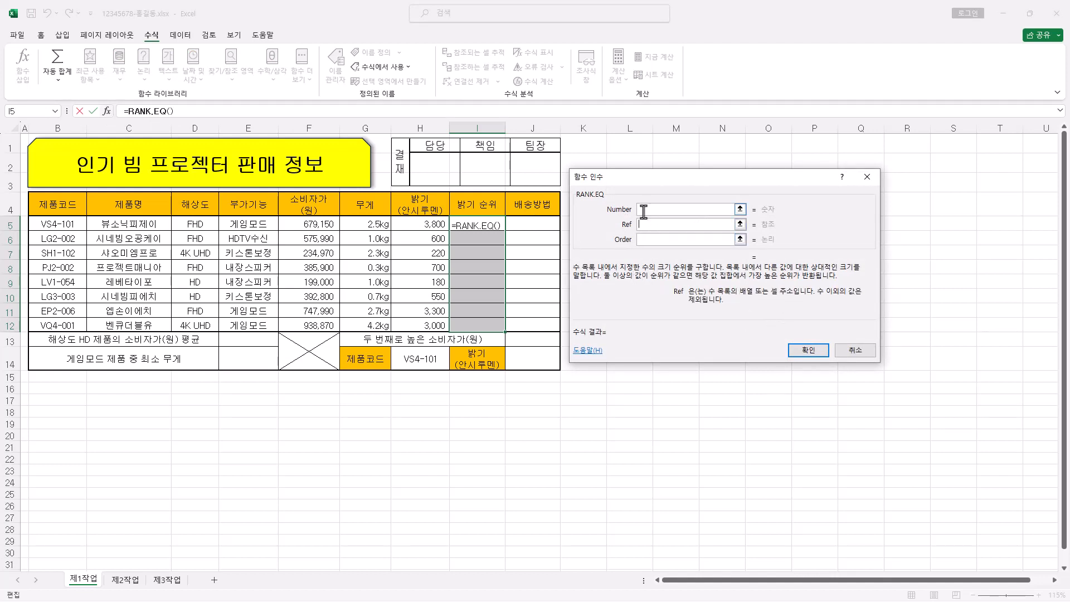
left_click(651, 240)
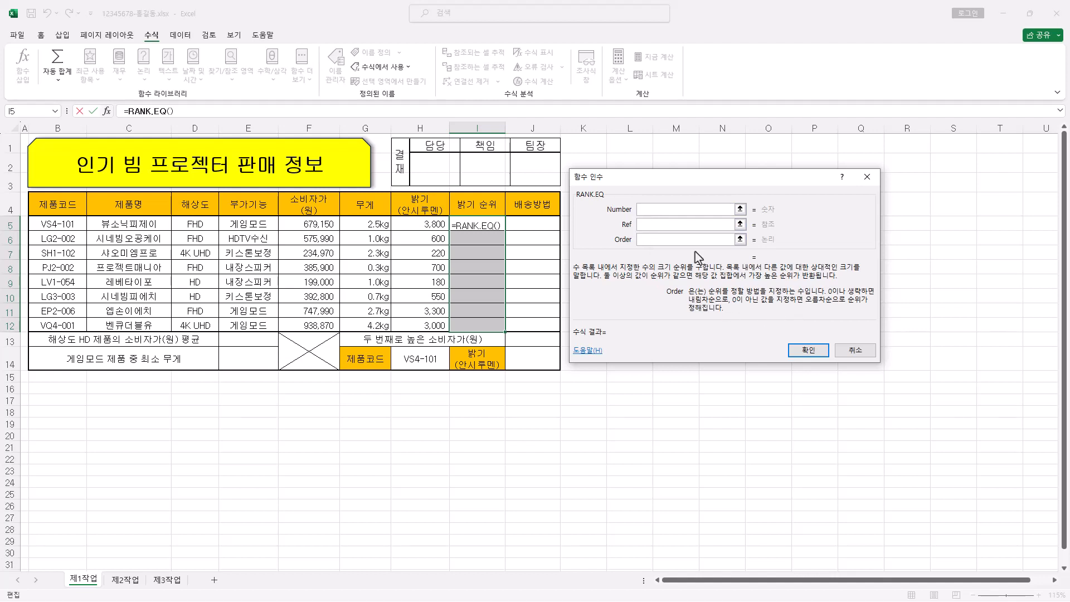
left_click(653, 206)
key("alt+Tab")
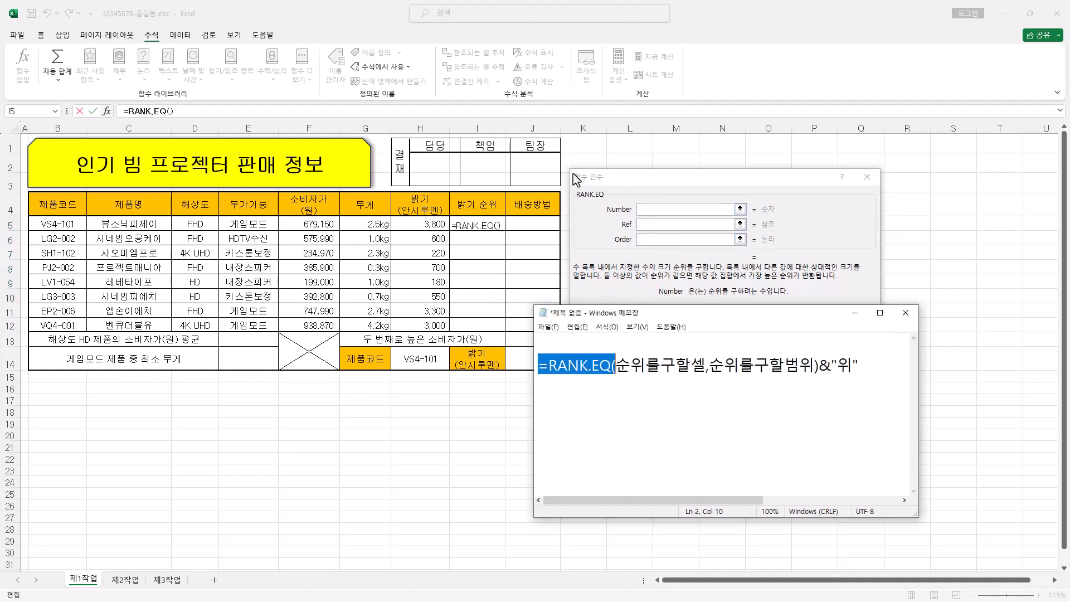
left_click(168, 111)
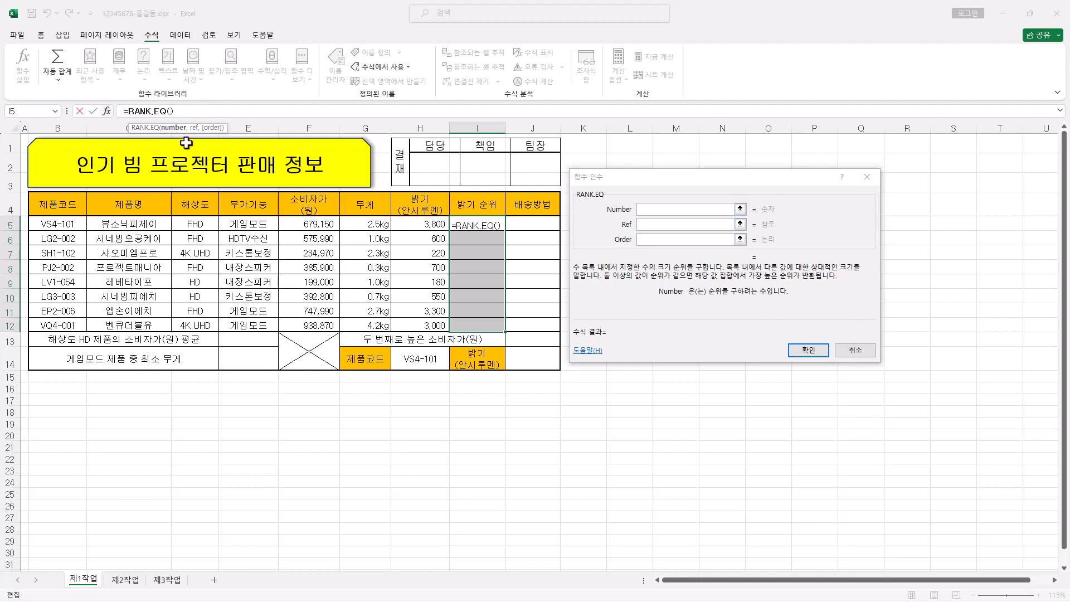
key("alt+Tab")
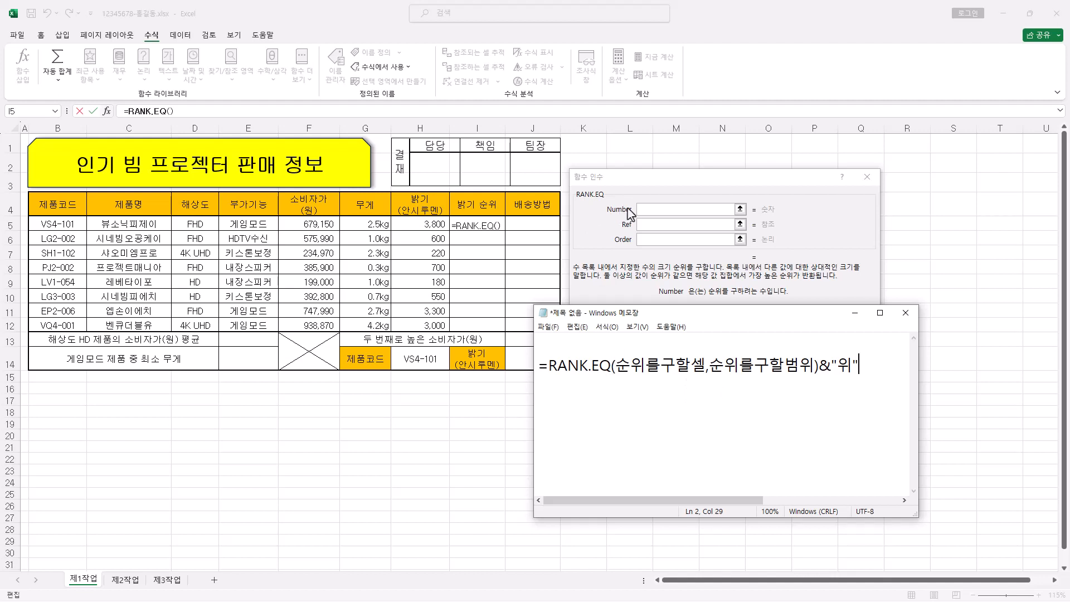
left_click_drag(616, 366, 703, 369)
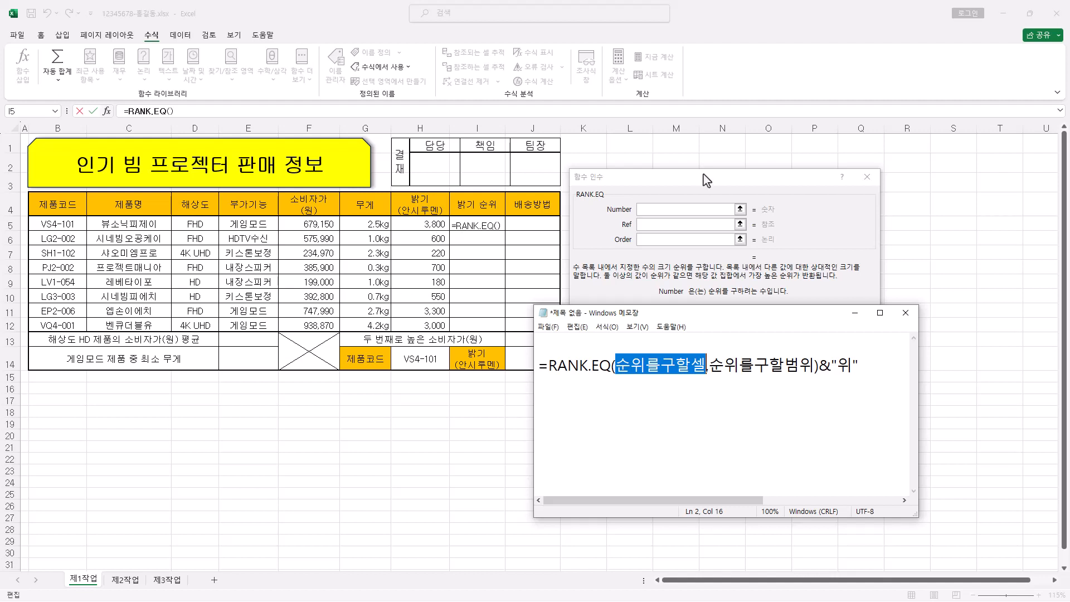
Set the RANK.EQ Number to H5 and Ref to H5:H12, leave Order empty, and enter the formula into all of I5:I12
left_click(664, 210)
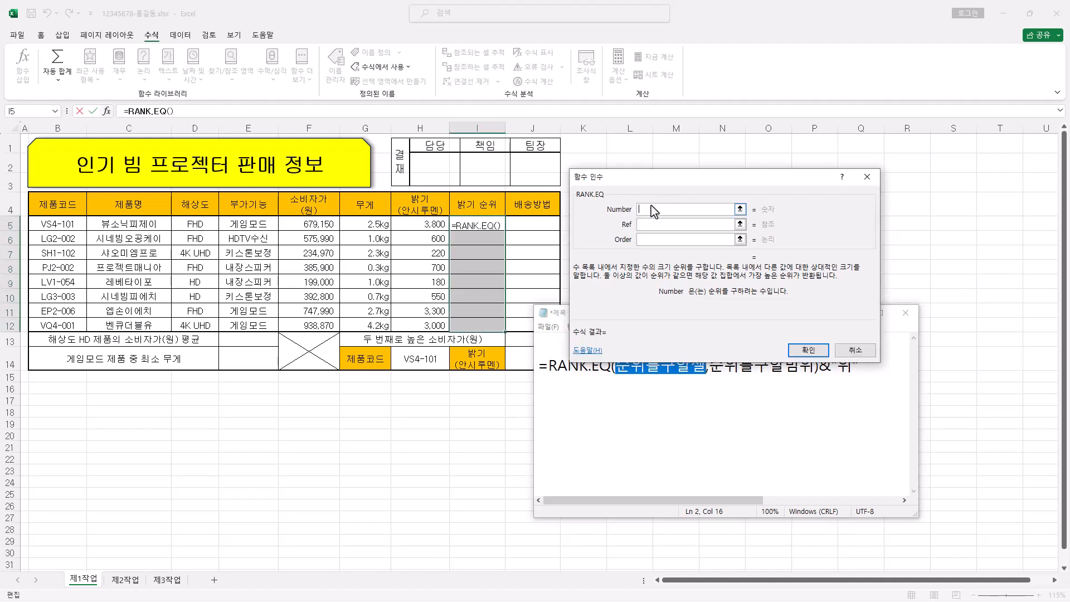
left_click(434, 225)
left_click(650, 225)
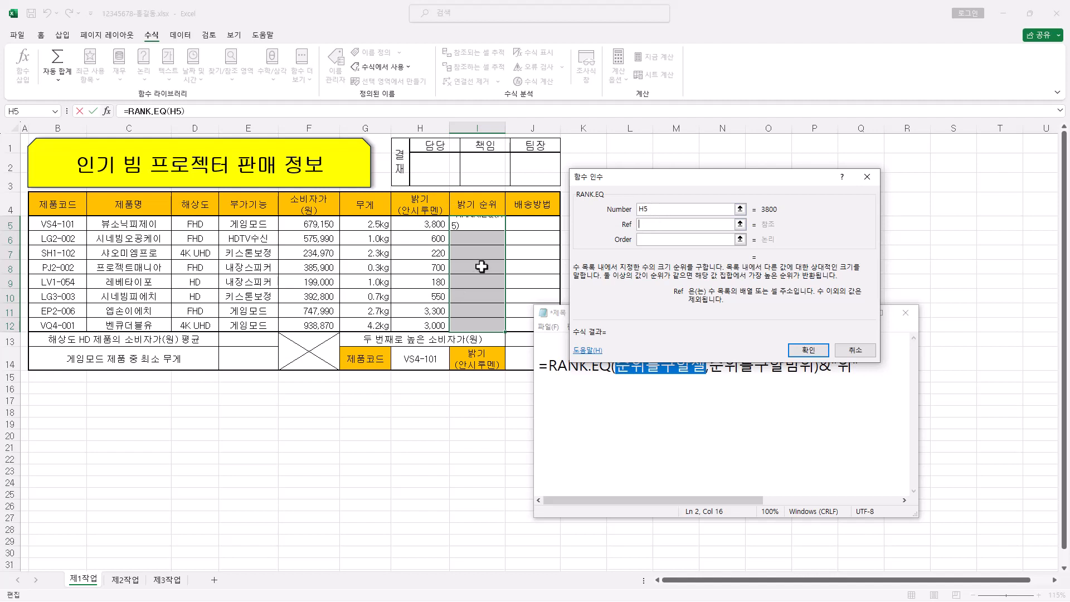
left_click_drag(422, 224, 426, 321)
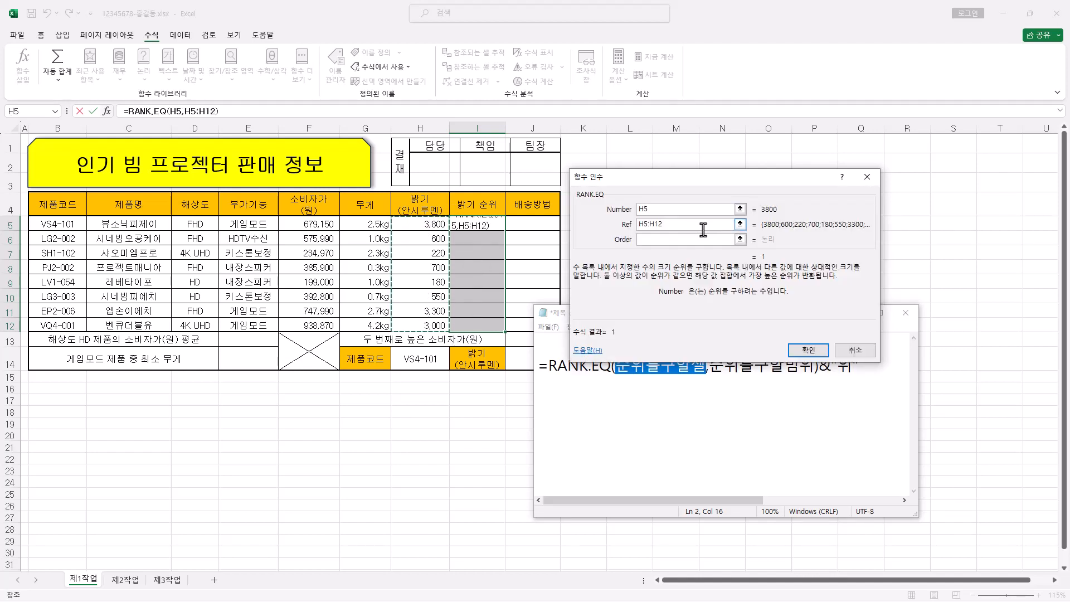
left_click(659, 241)
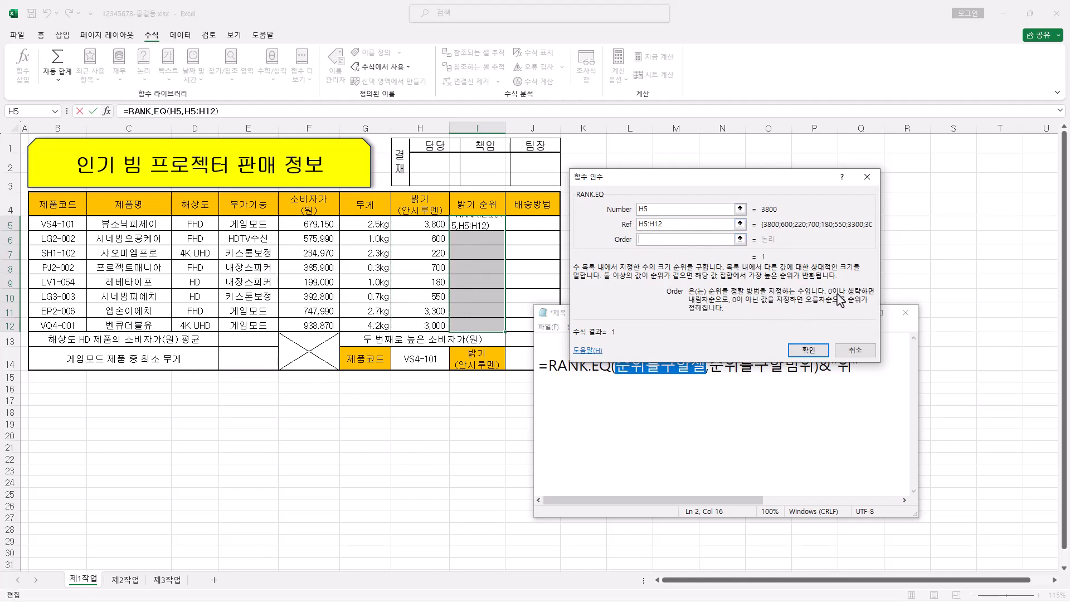
left_click(674, 240)
type("0")
key("BackSpace")
left_click(808, 353, "ctrl")
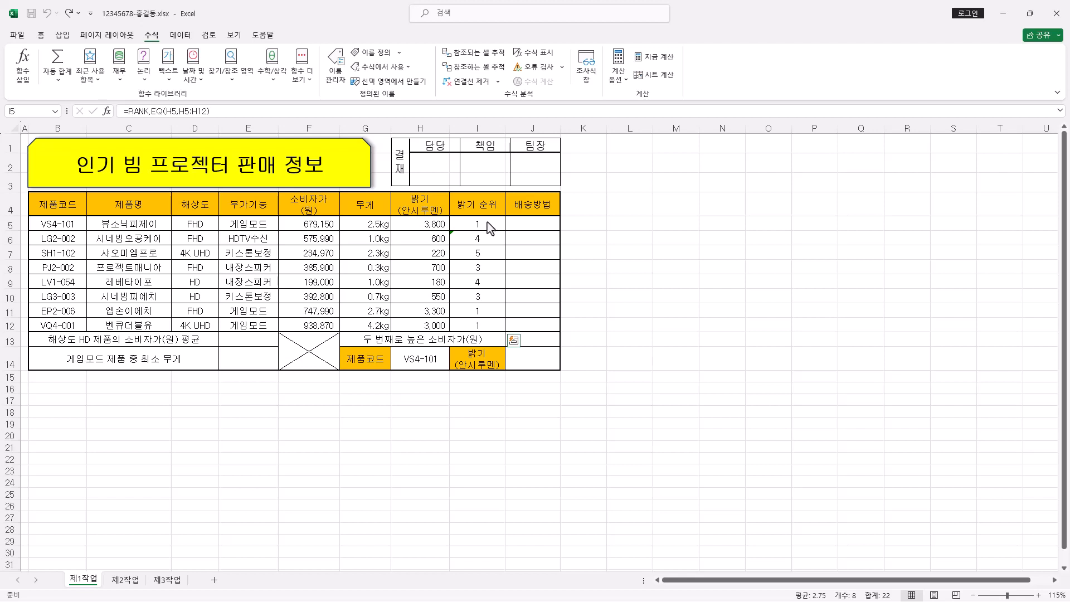
Append &"위" to the RANK.EQ formula and enter it into all of I5:I12
left_click(247, 110)
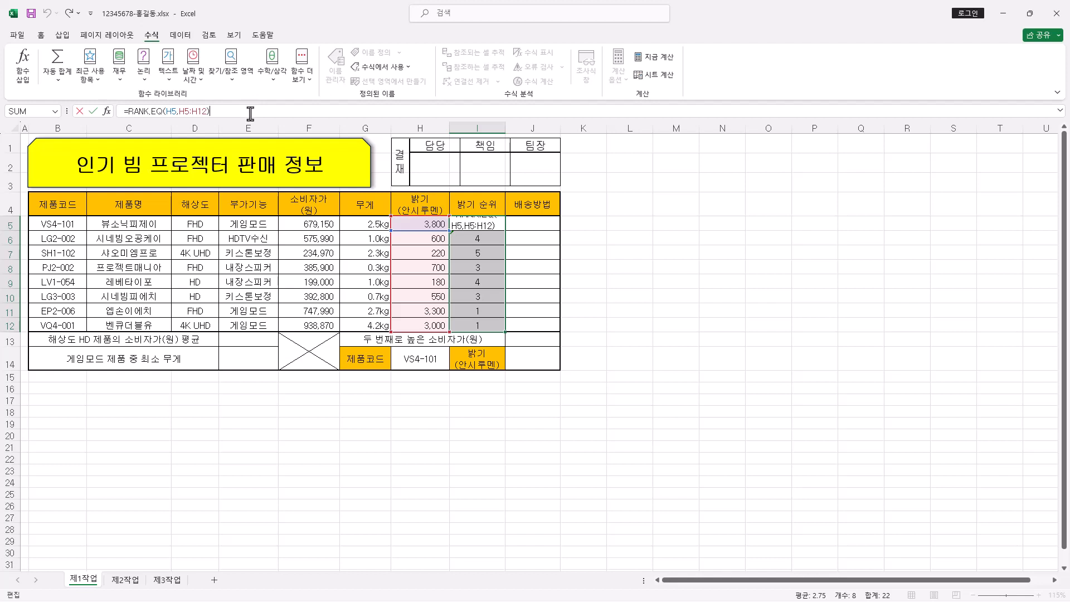
type("&")
type("\"위\"")
key("ctrl+Return")
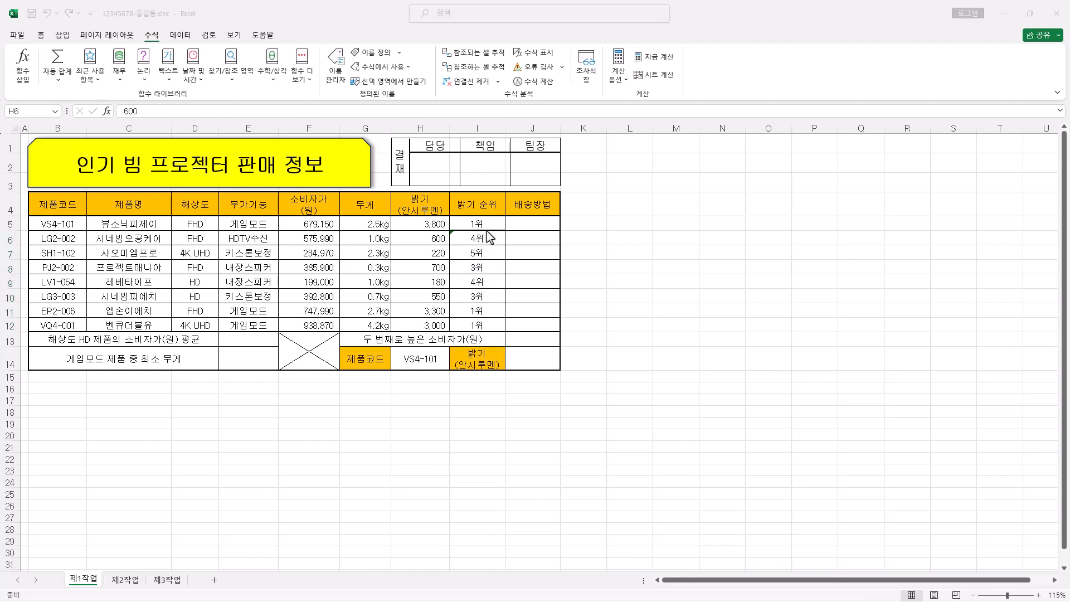
Examine the rank formulas in several cells of I5:I12 to see how their reference ranges differ
left_click(485, 222)
left_click(483, 252)
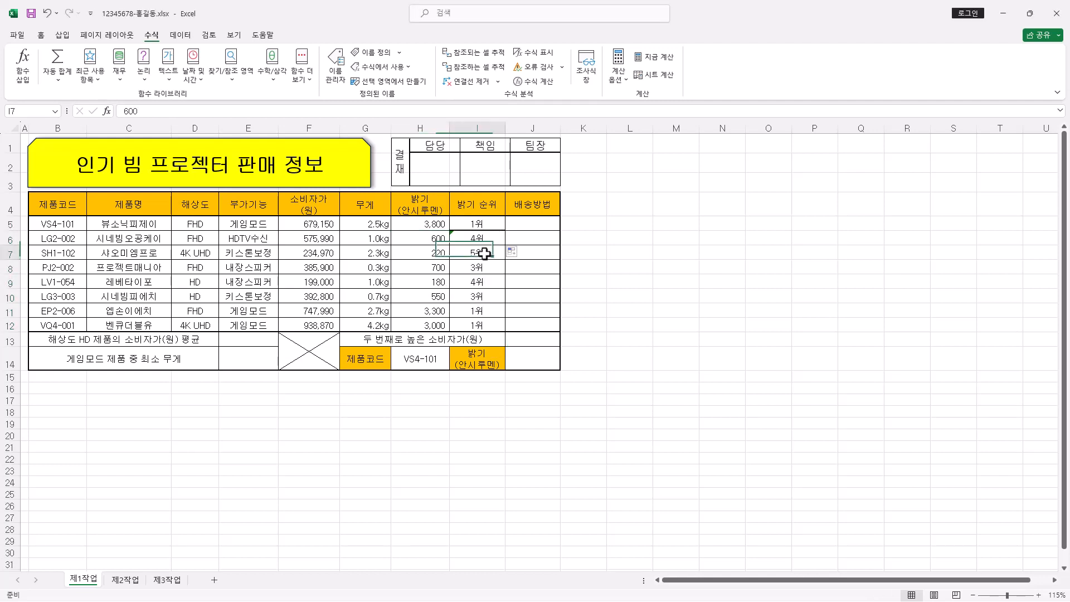
left_click(482, 323)
left_click(483, 311)
left_click(484, 295)
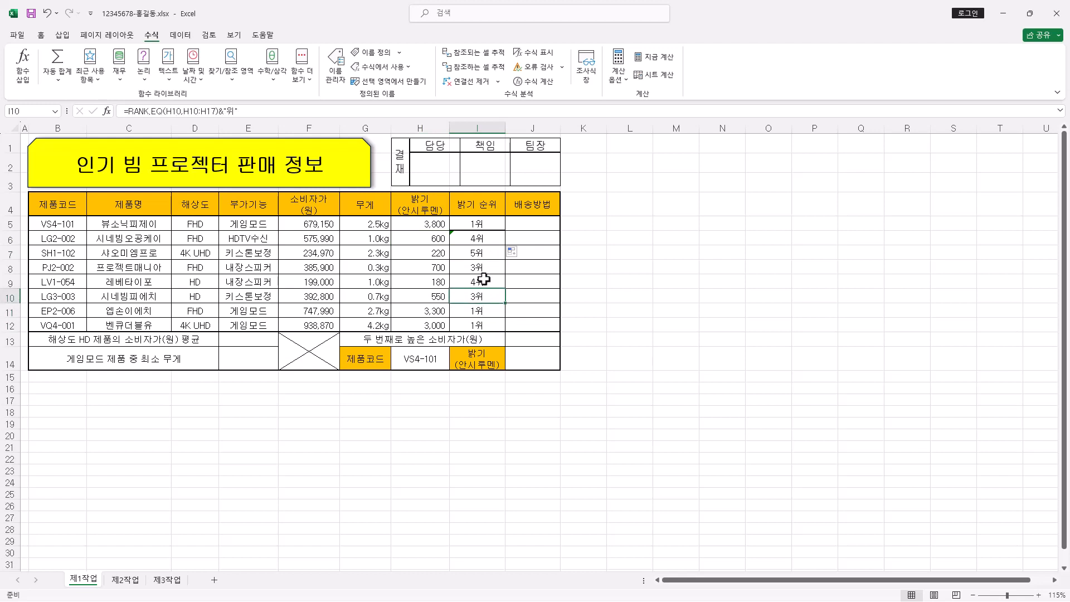
left_click(484, 271)
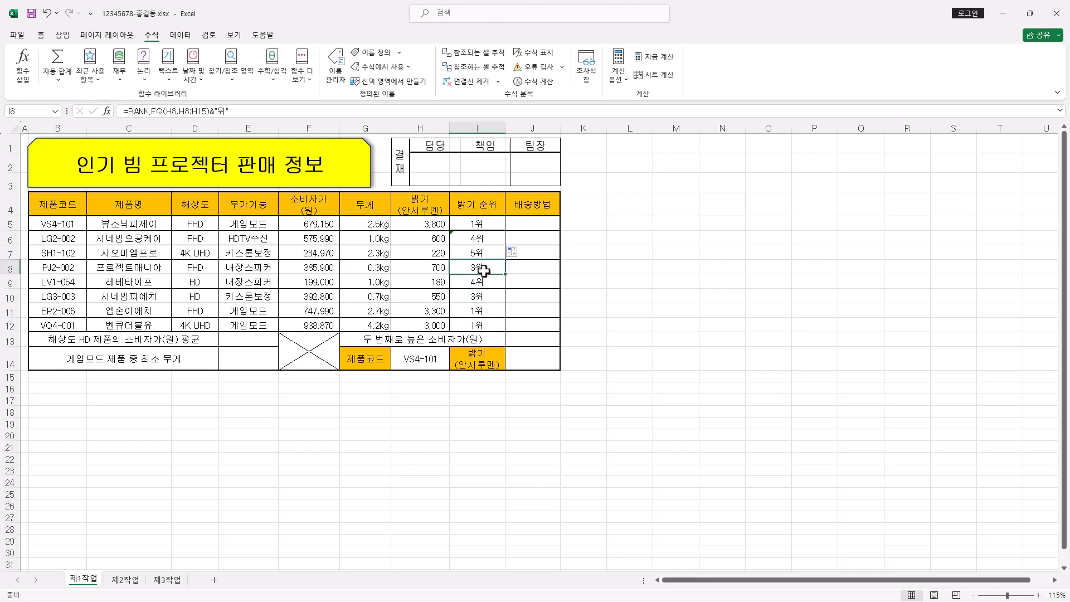
left_click(484, 238)
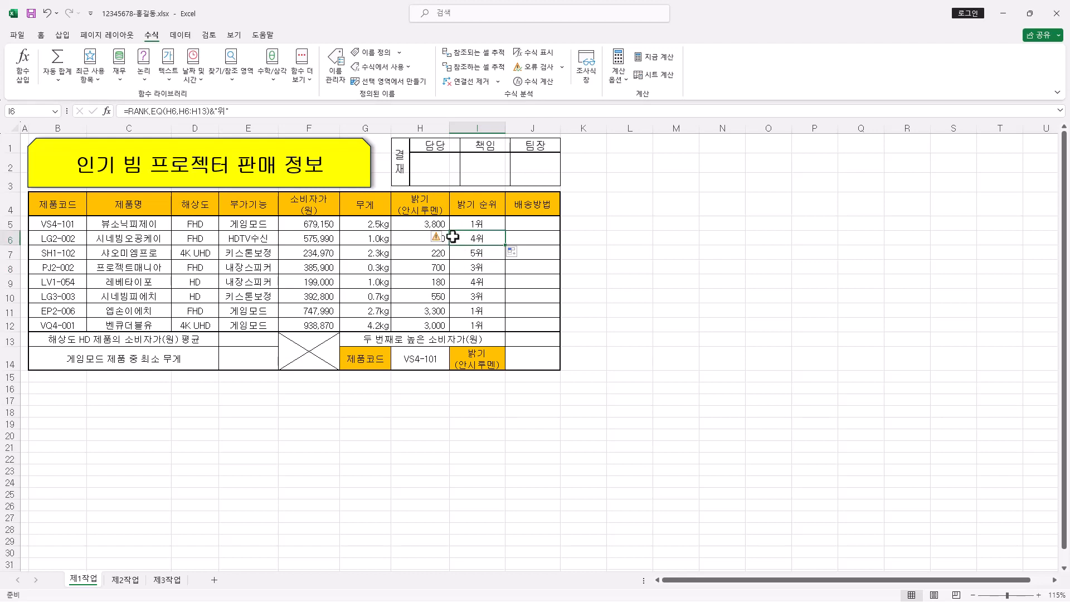
left_click(476, 226)
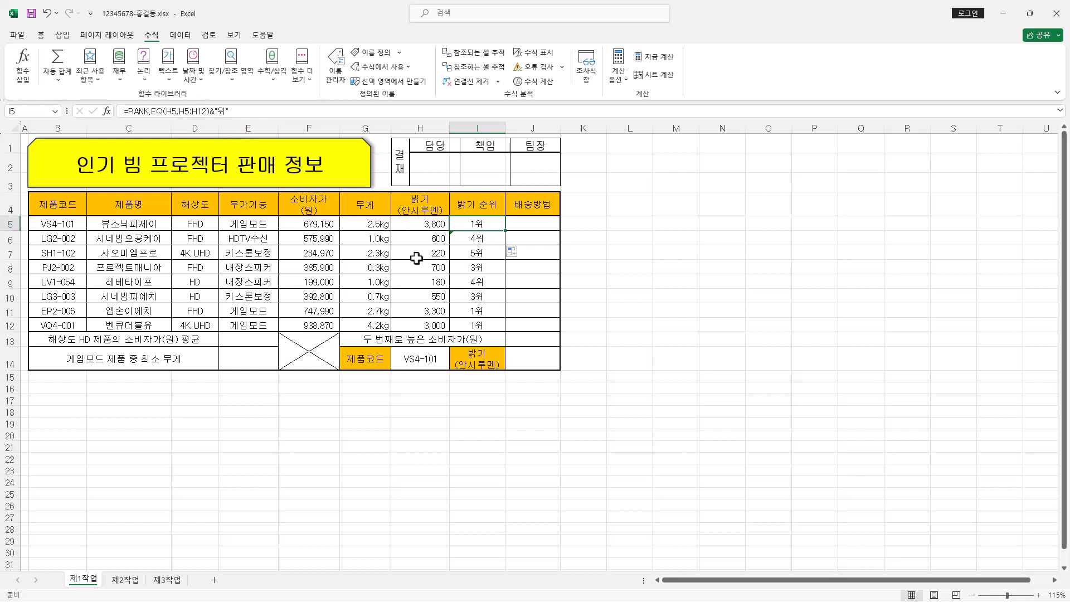
Compare the formulas in I6 and I7 with the brightness ranges they reference, starting at H6 and H7
left_click(494, 243)
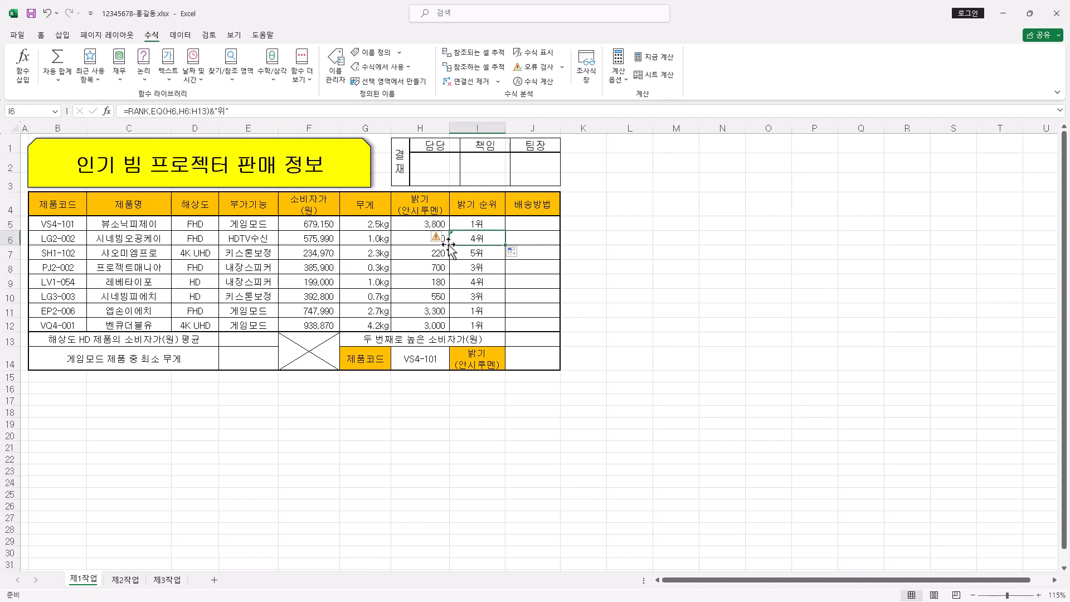
left_click(421, 238)
left_click_drag(420, 239, 423, 342)
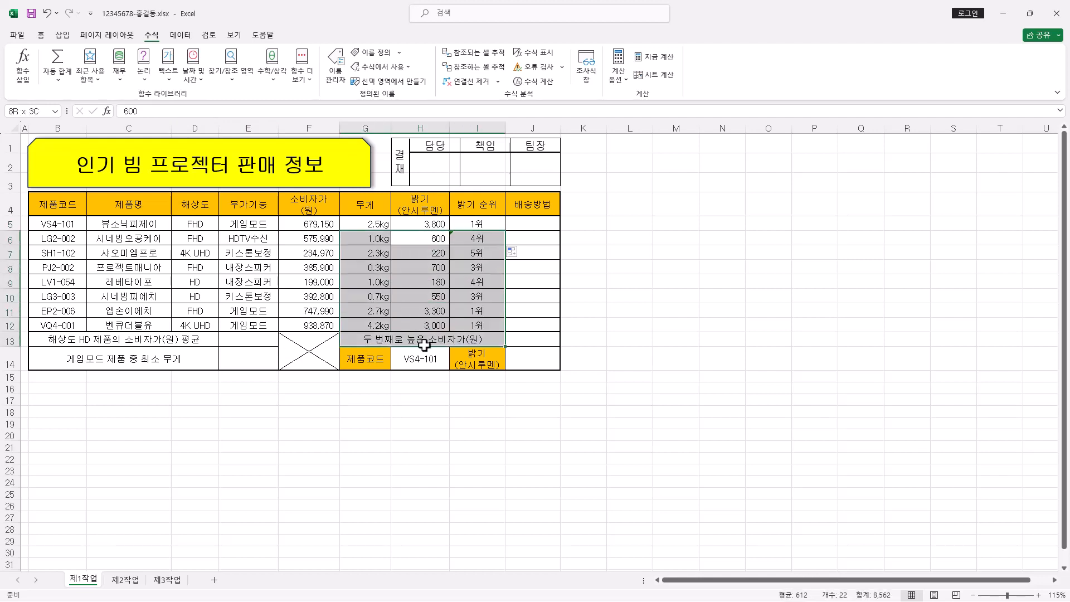
left_click(478, 251)
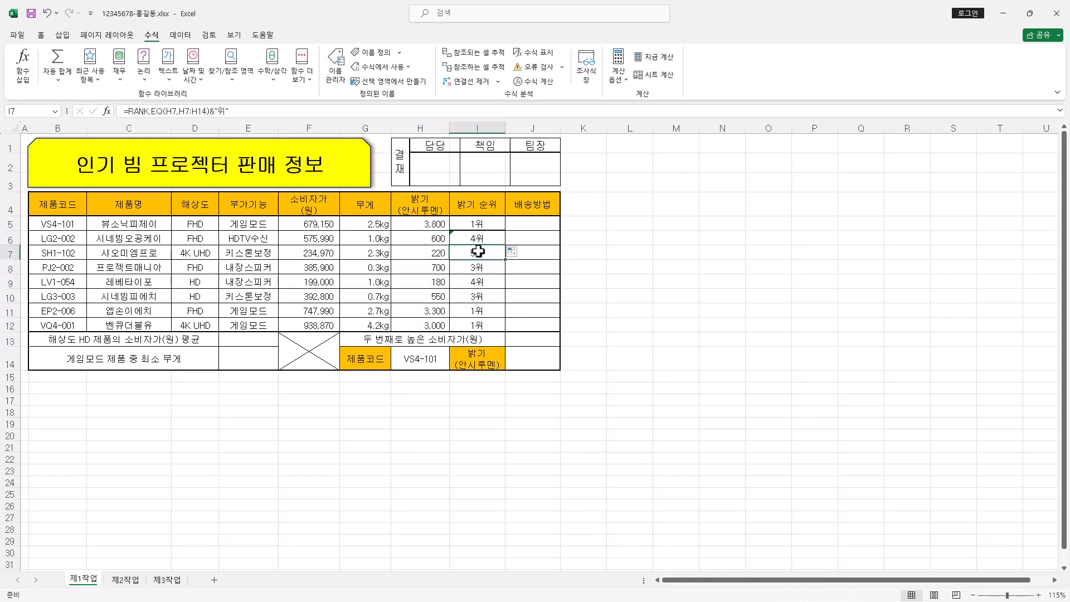
left_click(427, 253)
left_click_drag(427, 253, 425, 365)
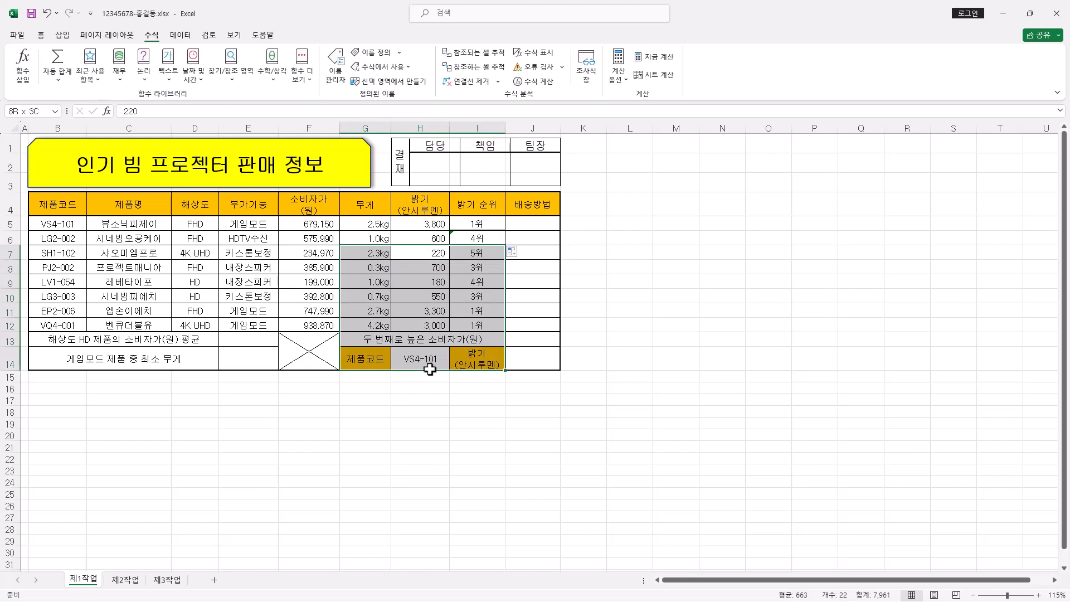
left_click(433, 252)
left_click(478, 239)
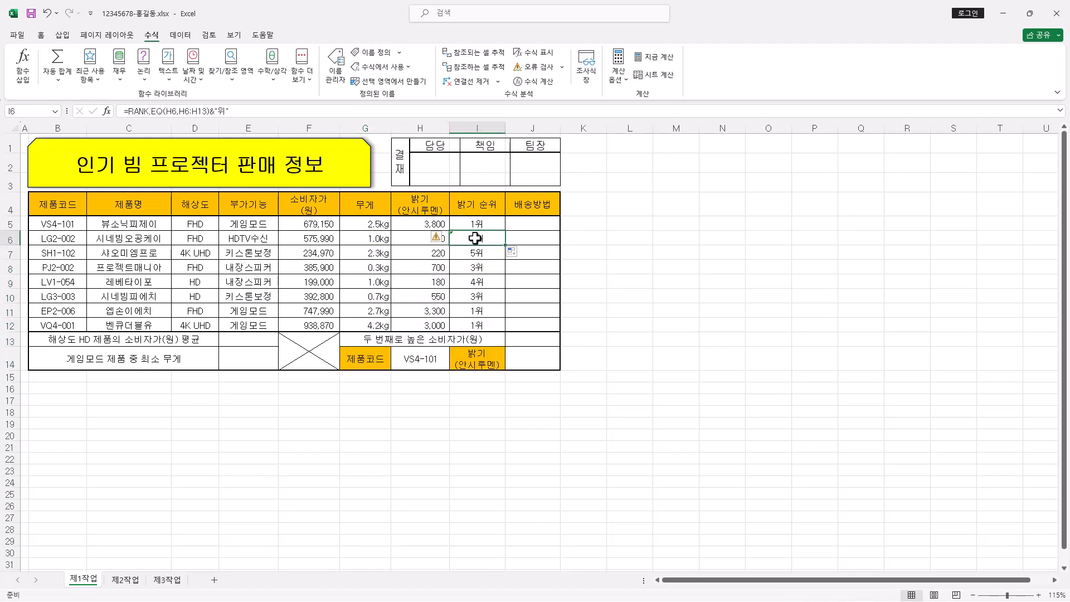
Change the RANK.EQ range of the I5:I12 formula to the absolute reference $H$5:$H$12
left_click_drag(479, 225, 483, 322)
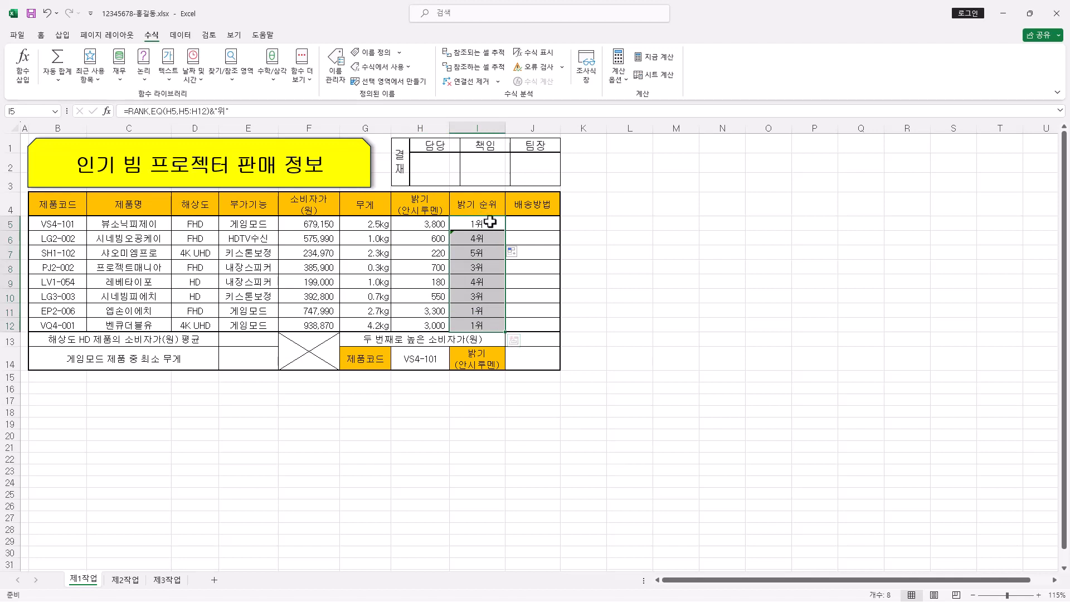
left_click(195, 106)
left_click_drag(179, 111, 204, 114)
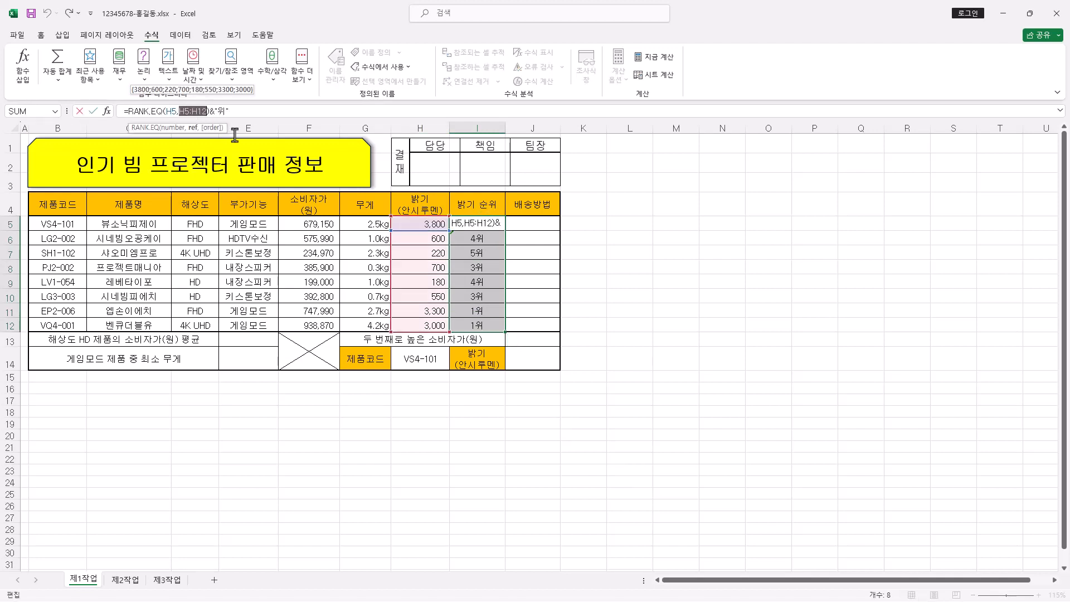
key("F4")
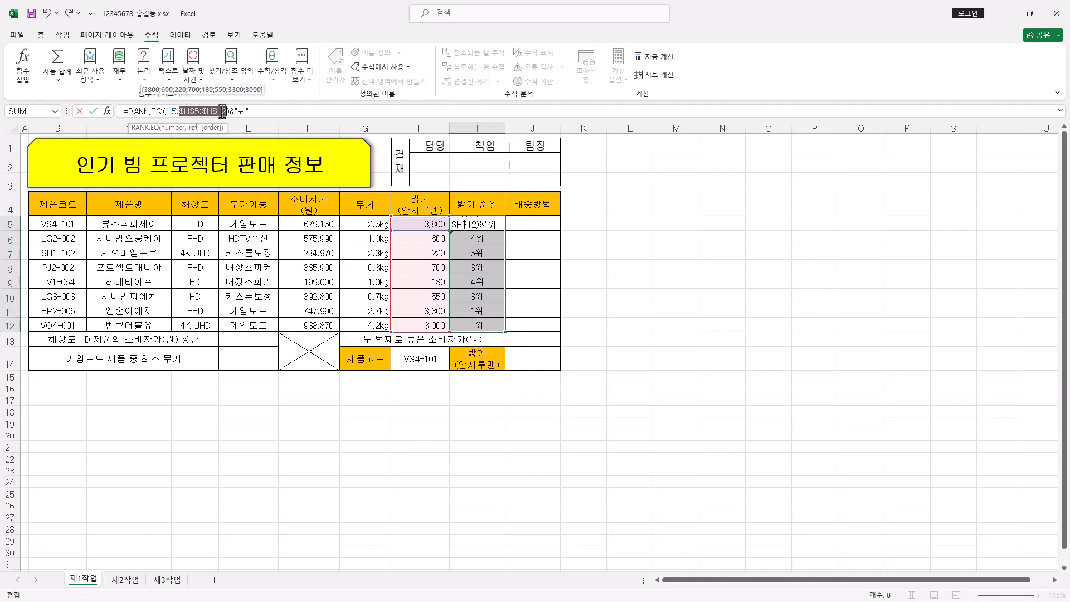
Cycle the Ref argument's reference types back to $H$5:$H$12 in the function arguments and enter the formula into all of I5:I12
left_click(106, 111)
key("Tab")
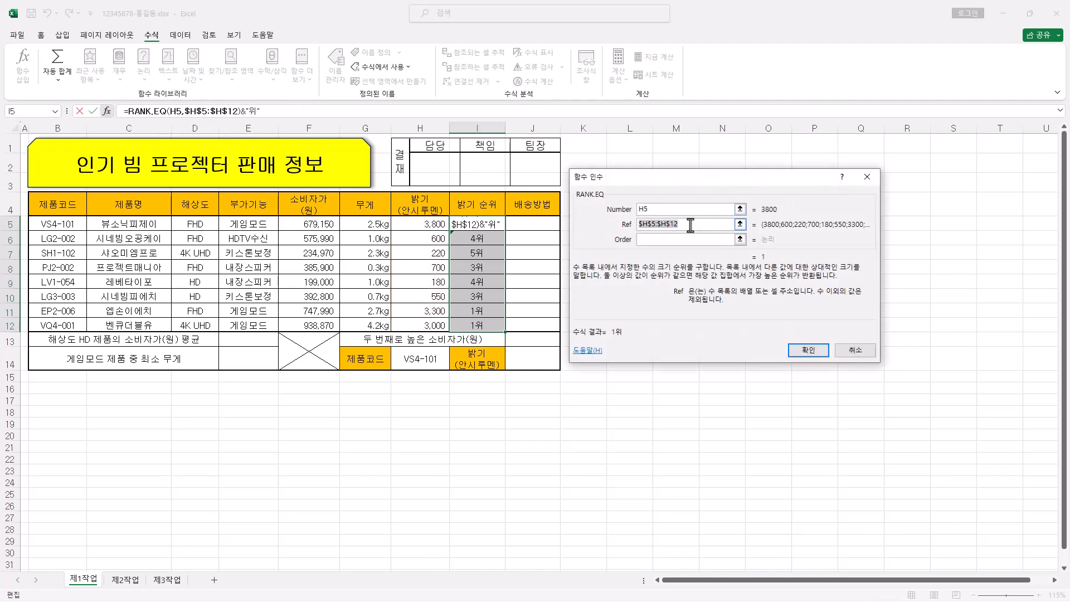
key("F4")
key("F4")
key("F4")
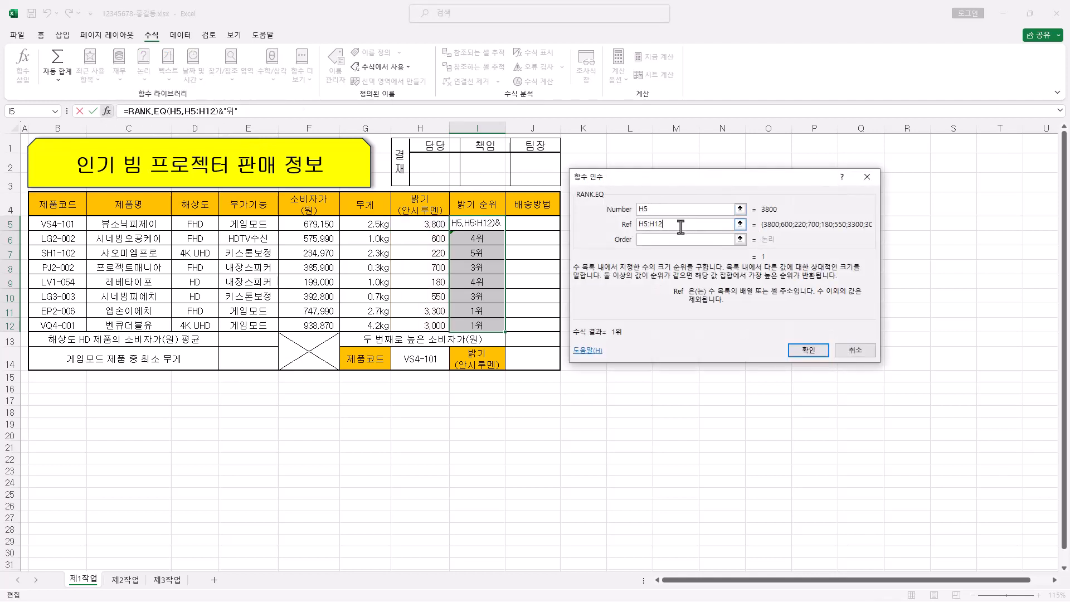
key("F4")
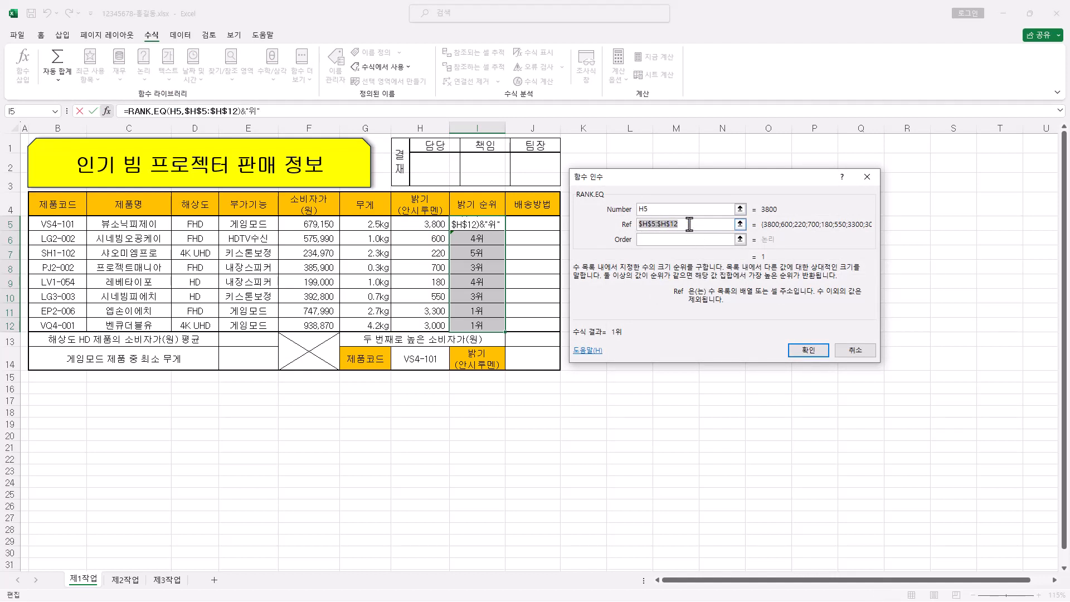
left_click(808, 351)
left_click(495, 225)
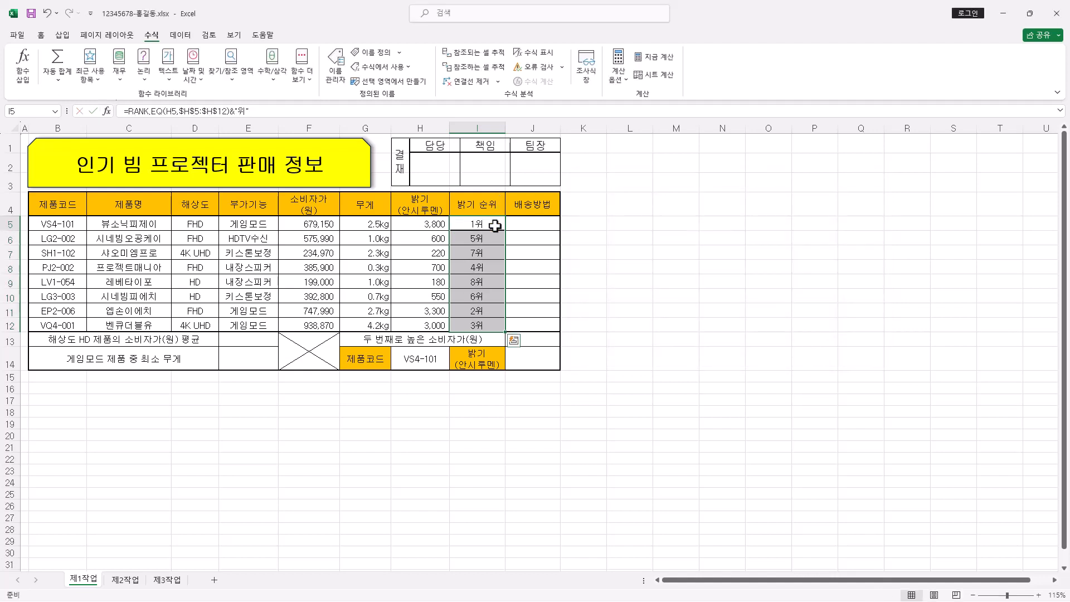
left_click_drag(495, 225, 492, 324)
left_click_drag(480, 261, 462, 220)
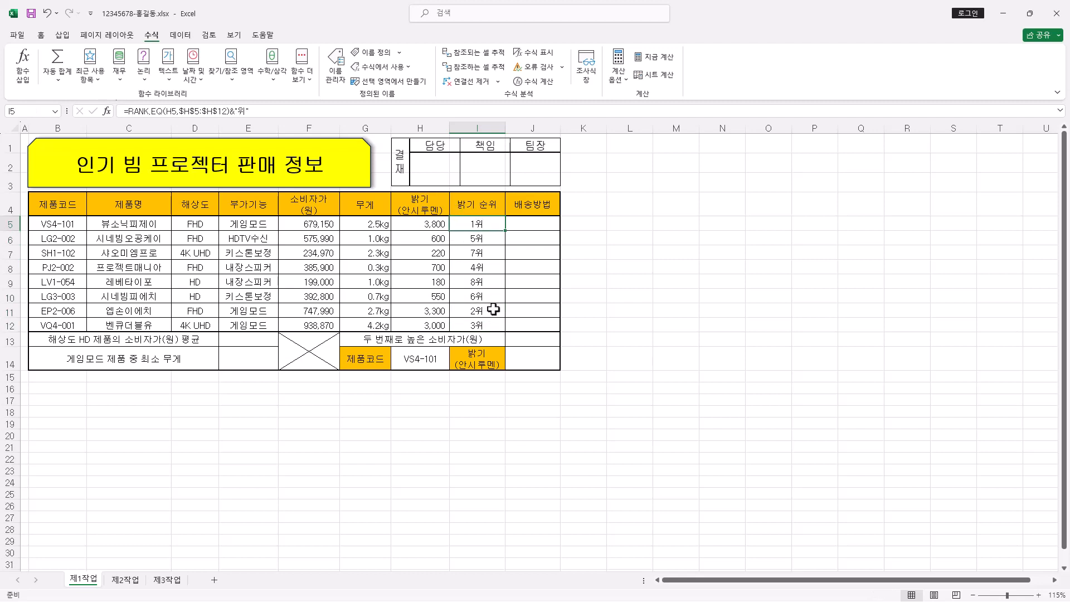
Start a MID formula for the 배송방법 cells J5:J12 and open its function arguments beside the table
left_click(536, 220)
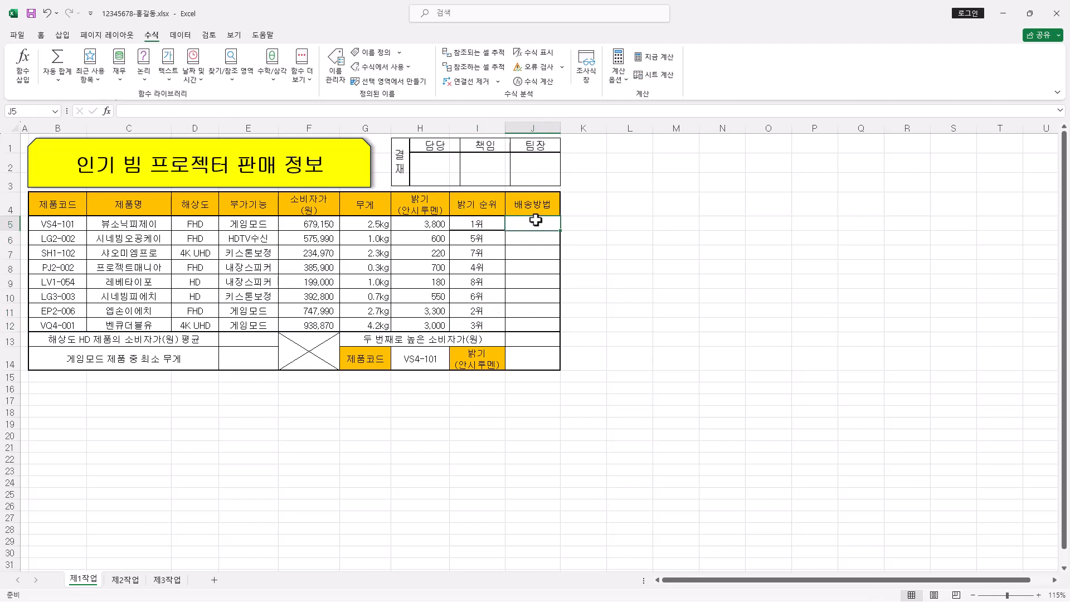
left_click_drag(536, 221, 536, 320)
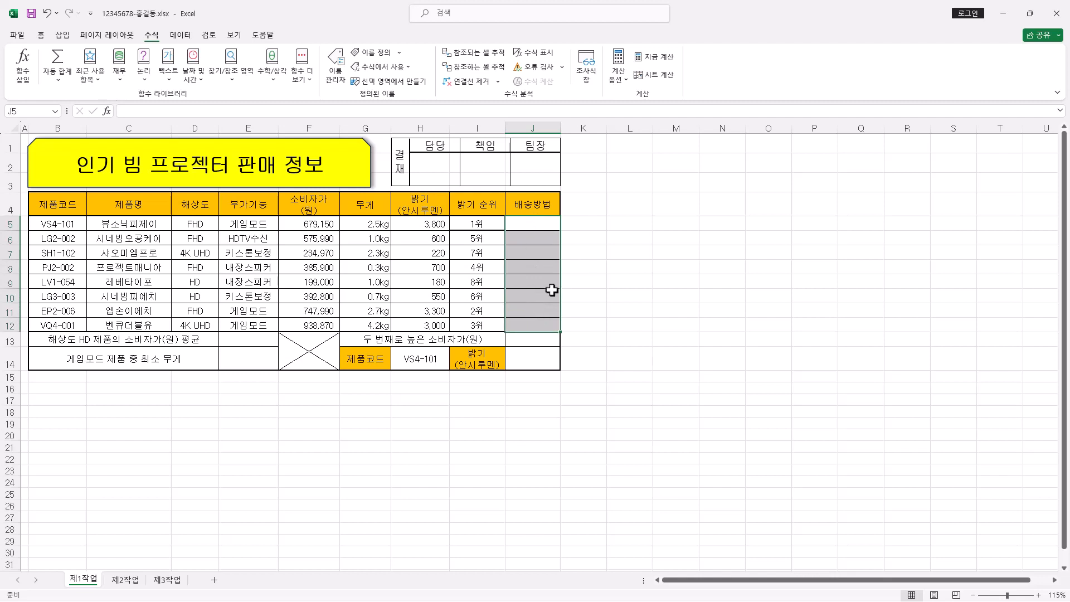
left_click(137, 111)
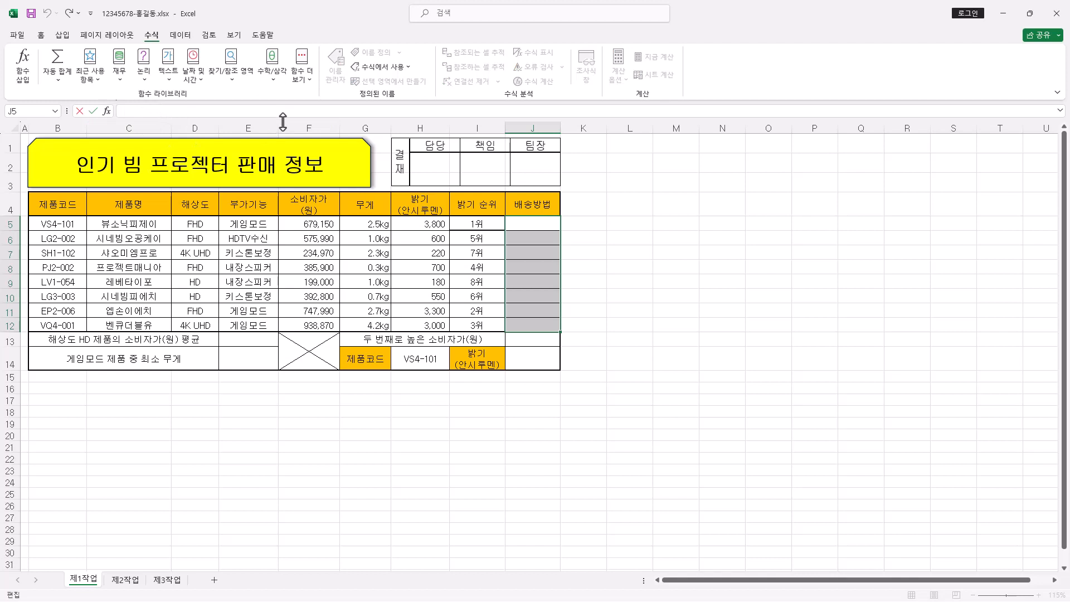
left_click_drag(283, 122, 246, 120)
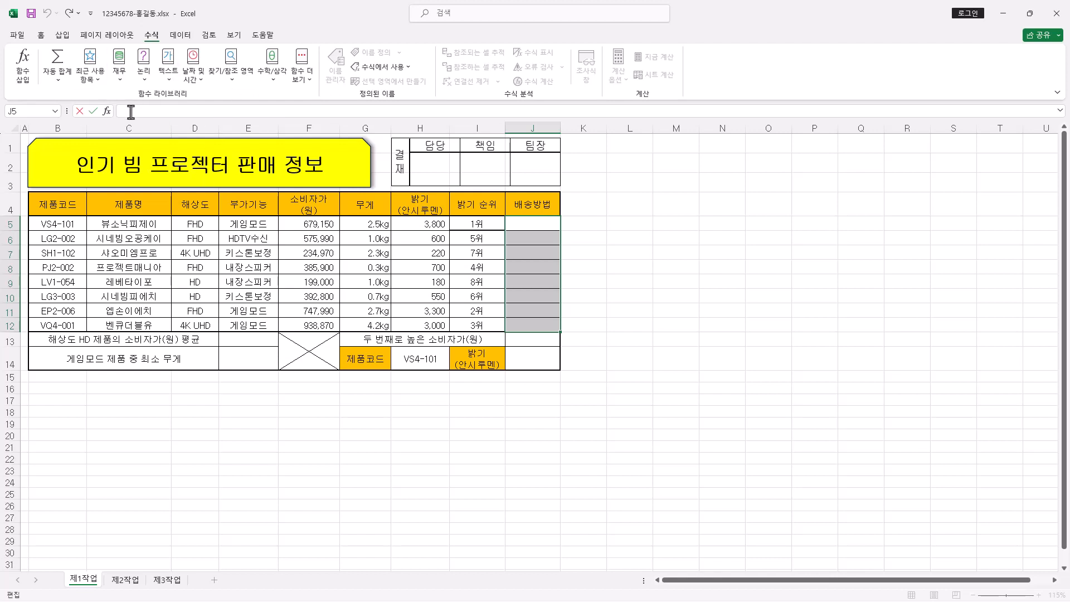
type("=MID(")
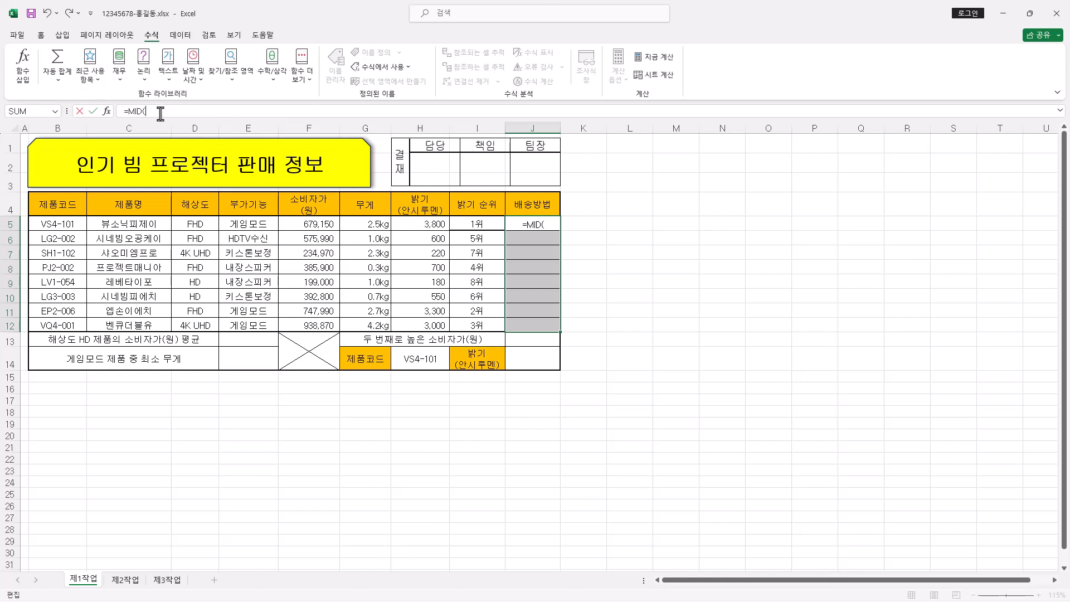
left_click(106, 111)
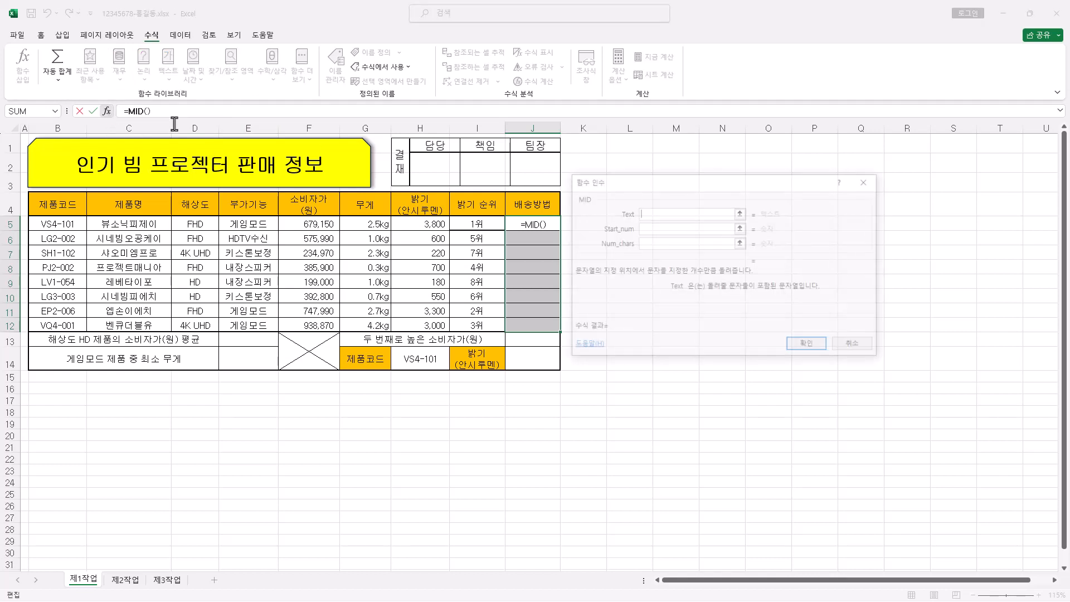
left_click_drag(674, 184, 676, 158)
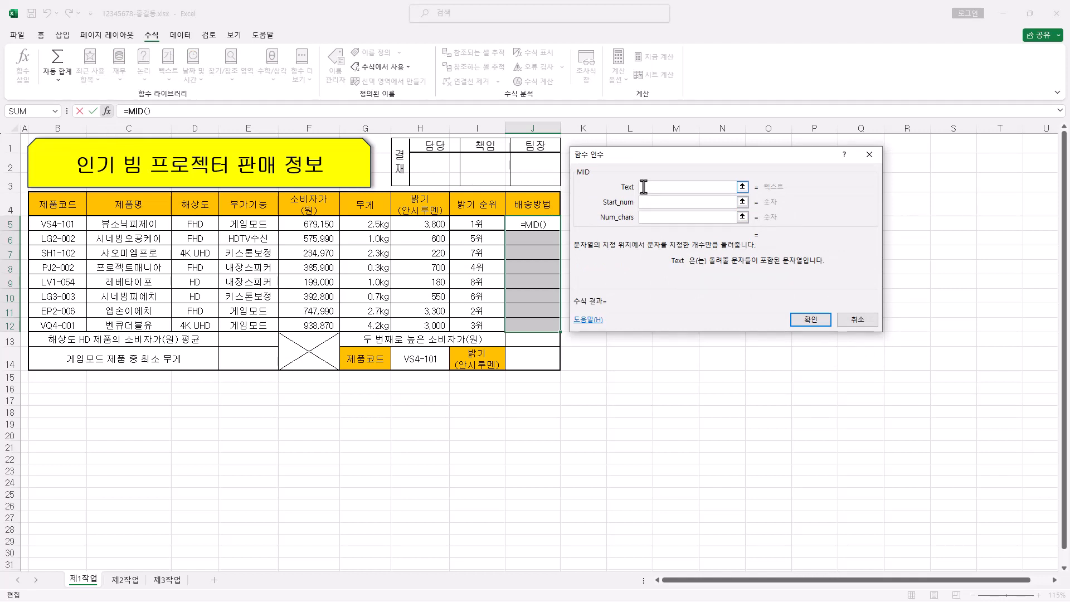
Switch to Notepad and study the MID syntax note's three arguments: text cell, start position and number of characters
key("alt+Tab")
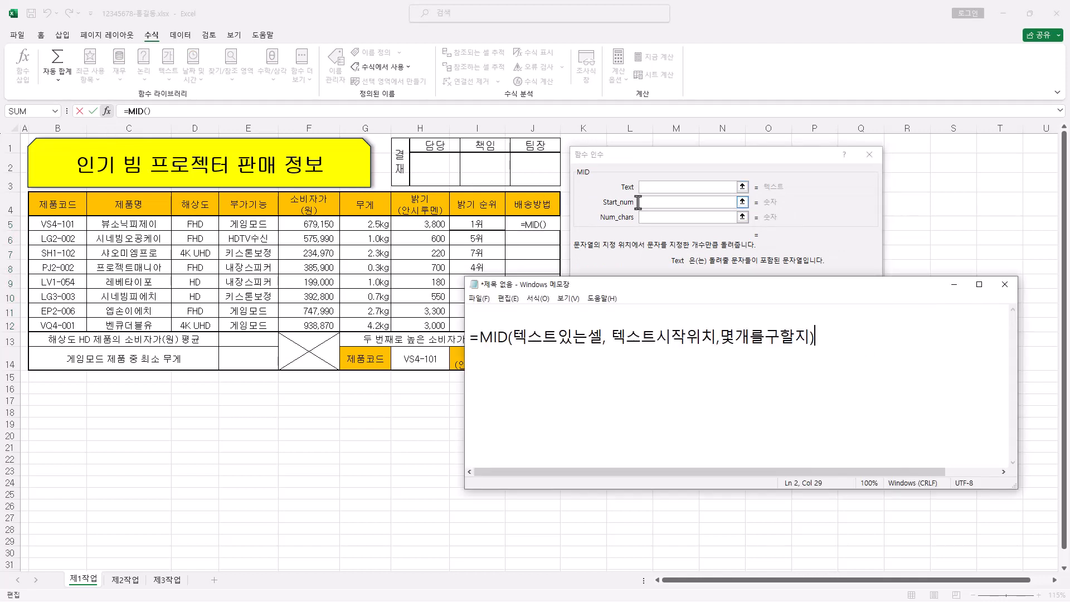
left_click(514, 337)
left_click_drag(514, 338, 597, 335)
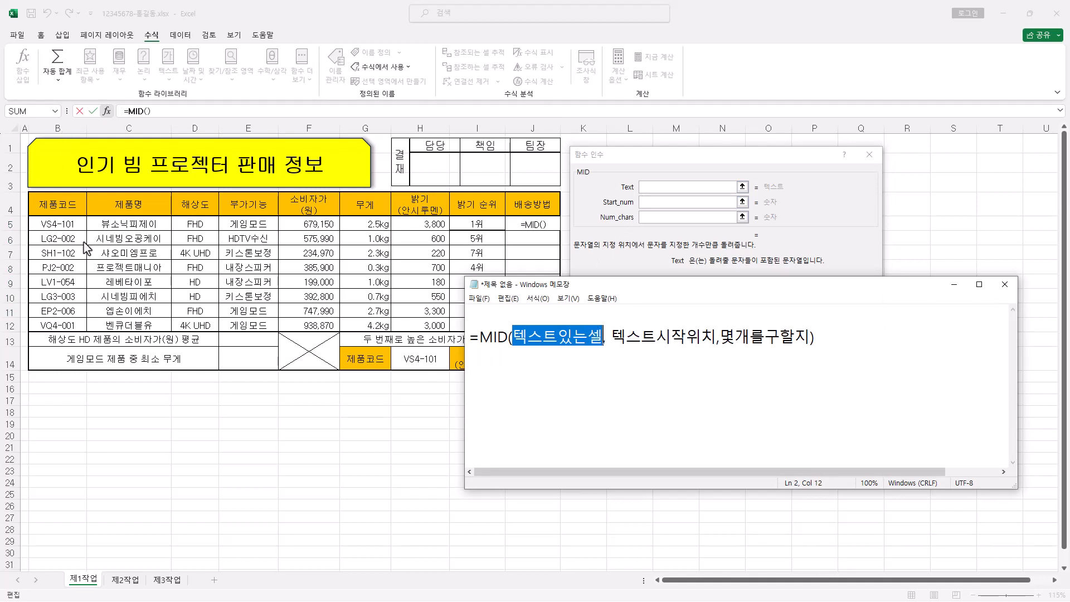
left_click_drag(613, 338, 716, 341)
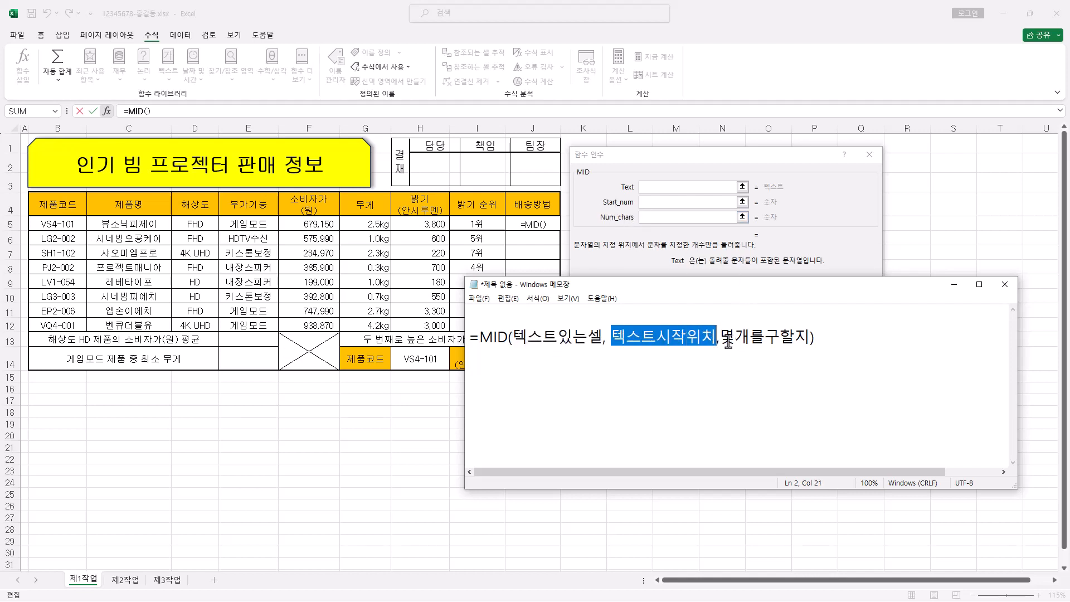
left_click_drag(720, 339, 807, 338)
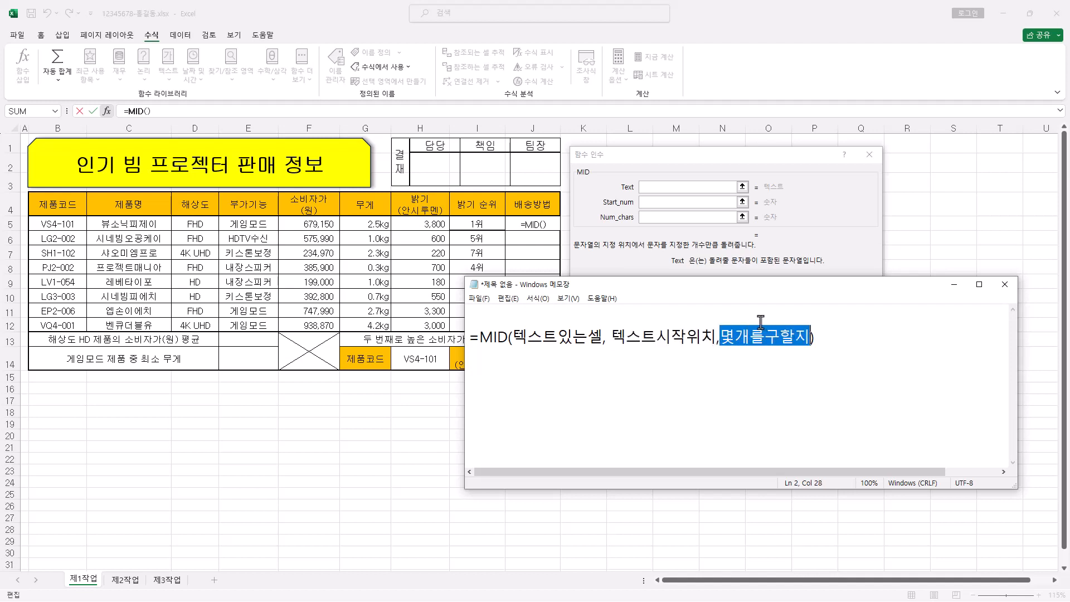
Set the MID arguments to Text B5, Start_num 3 and Num_chars 1, and enter the formula into all of J5:J12
left_click(658, 187)
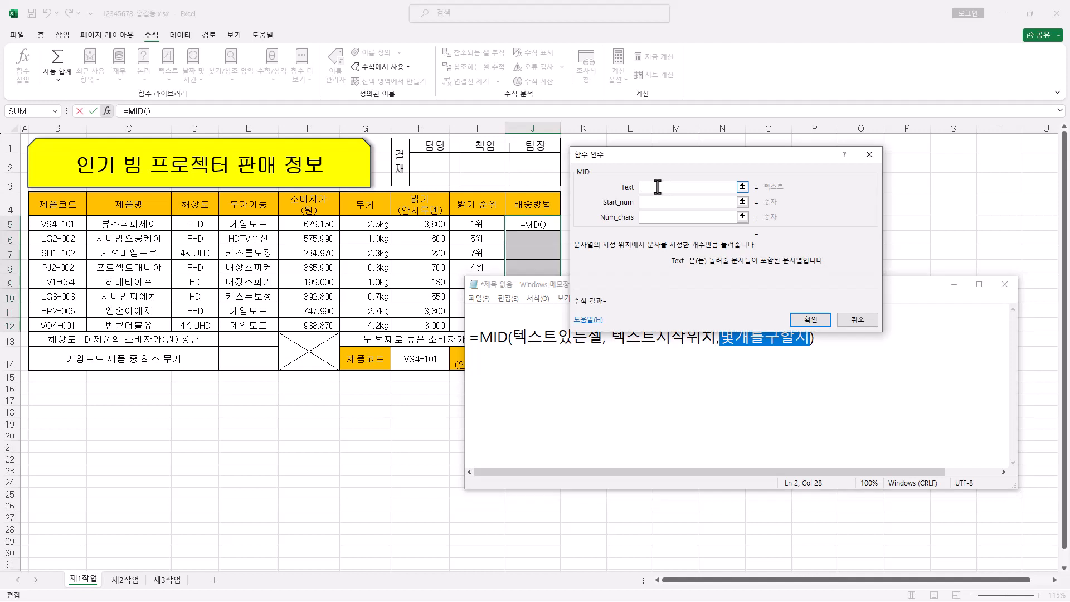
left_click(66, 223)
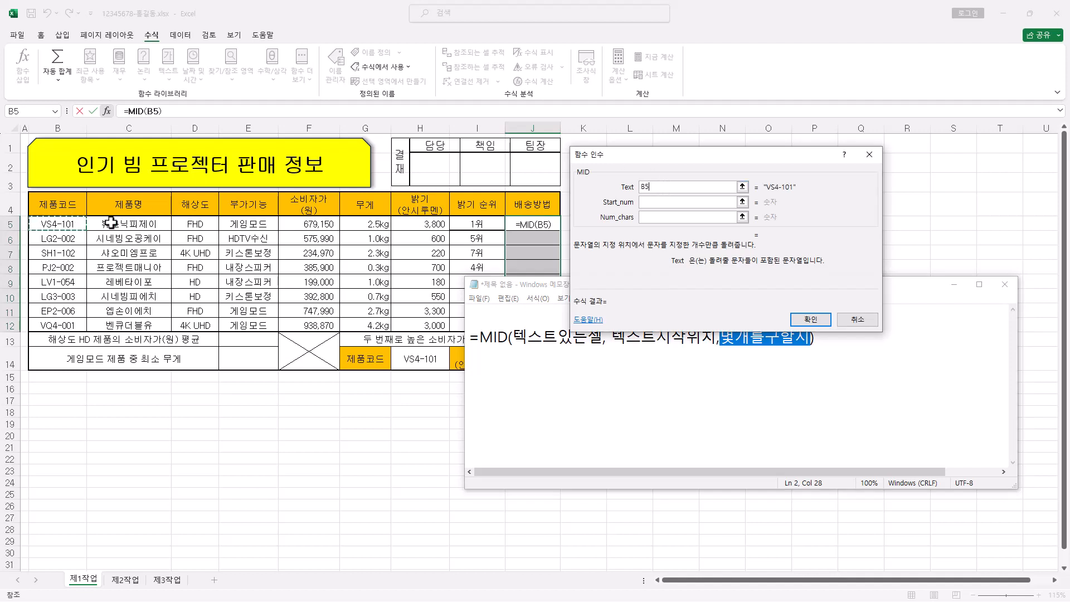
left_click(664, 203)
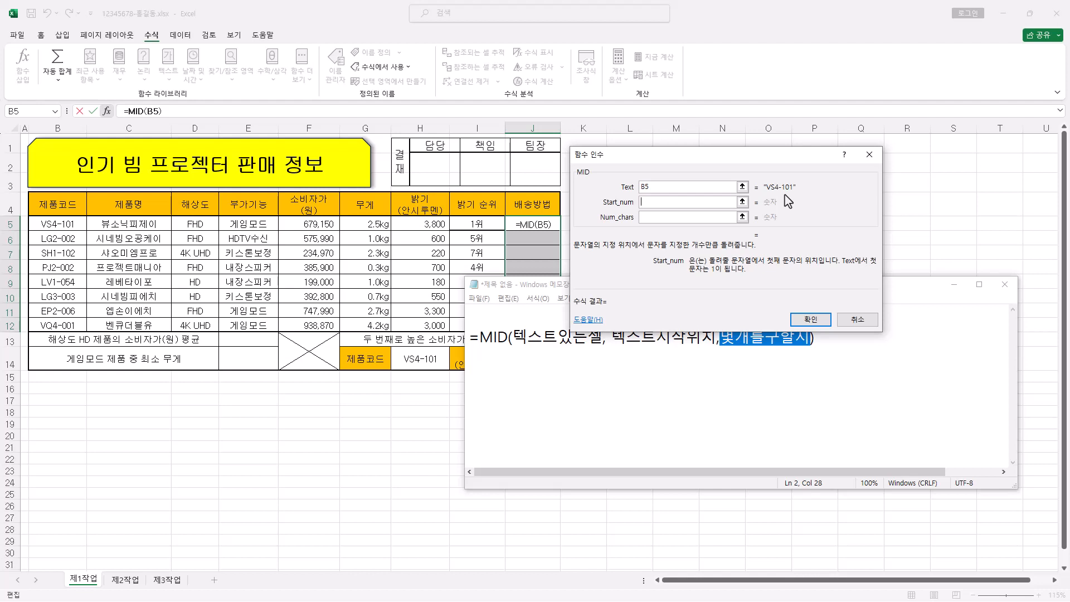
type("3")
left_click(663, 219)
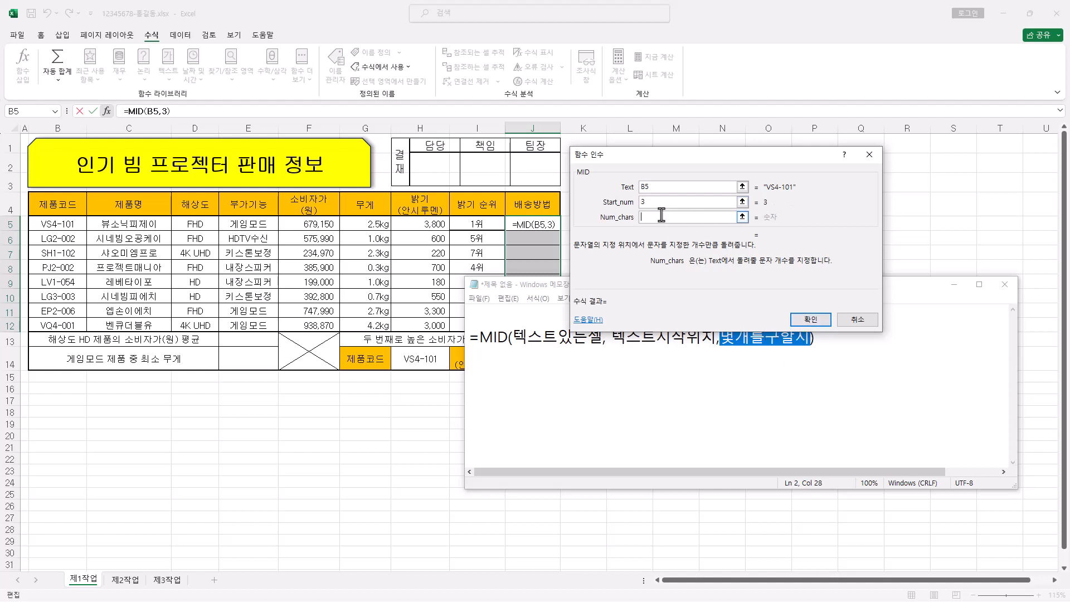
type("1")
left_click(811, 322)
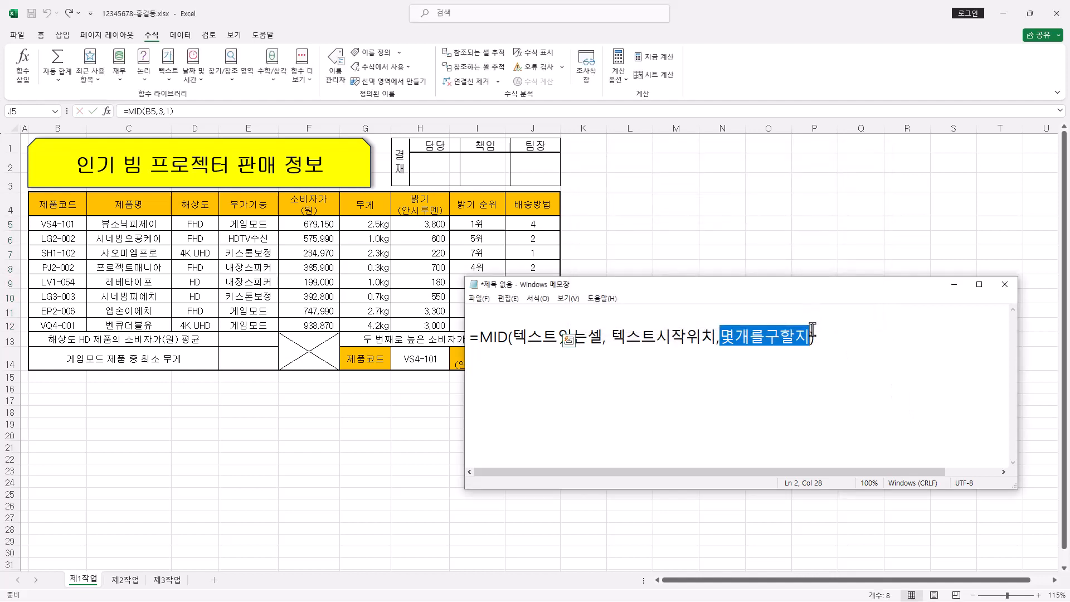
Cut MID(B5,3,1) out of the J5:J12 formula, start an IF function in its place and open the IF arguments
left_click(763, 116)
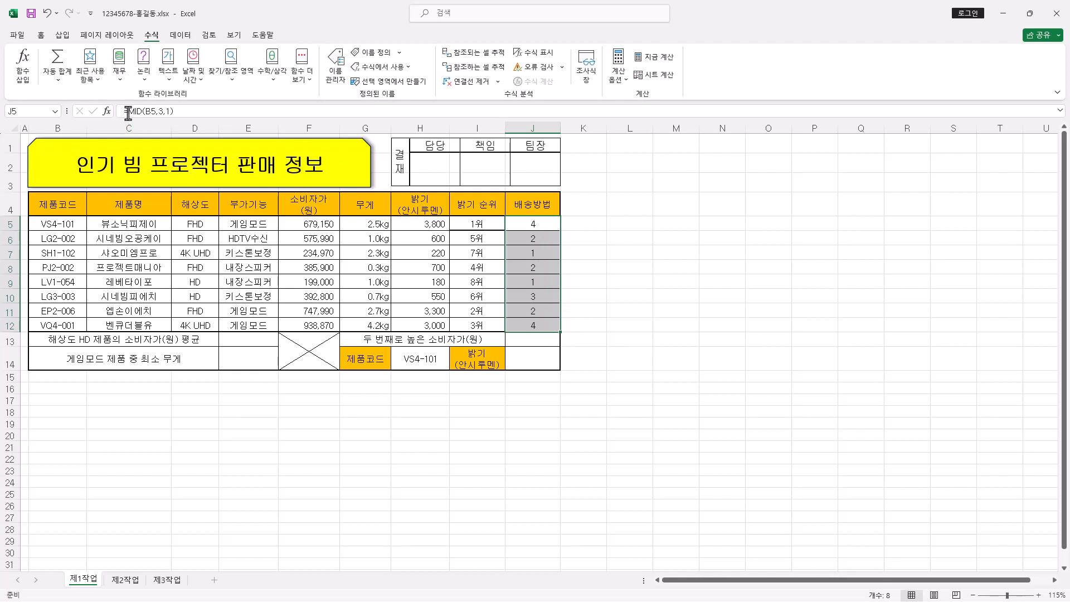
left_click_drag(127, 113, 177, 111)
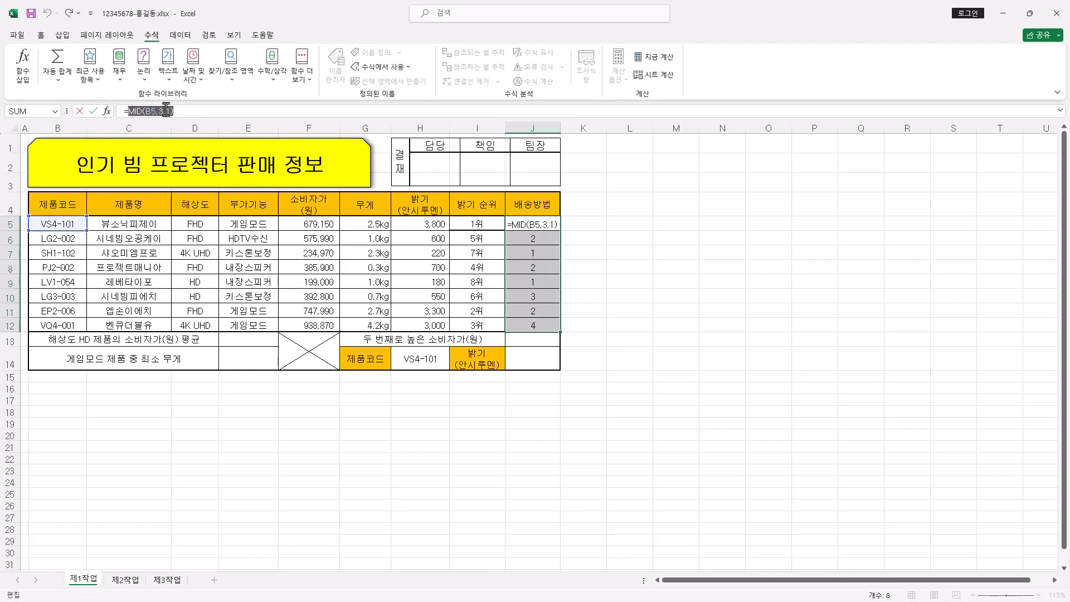
right_click(167, 110)
left_click(196, 116)
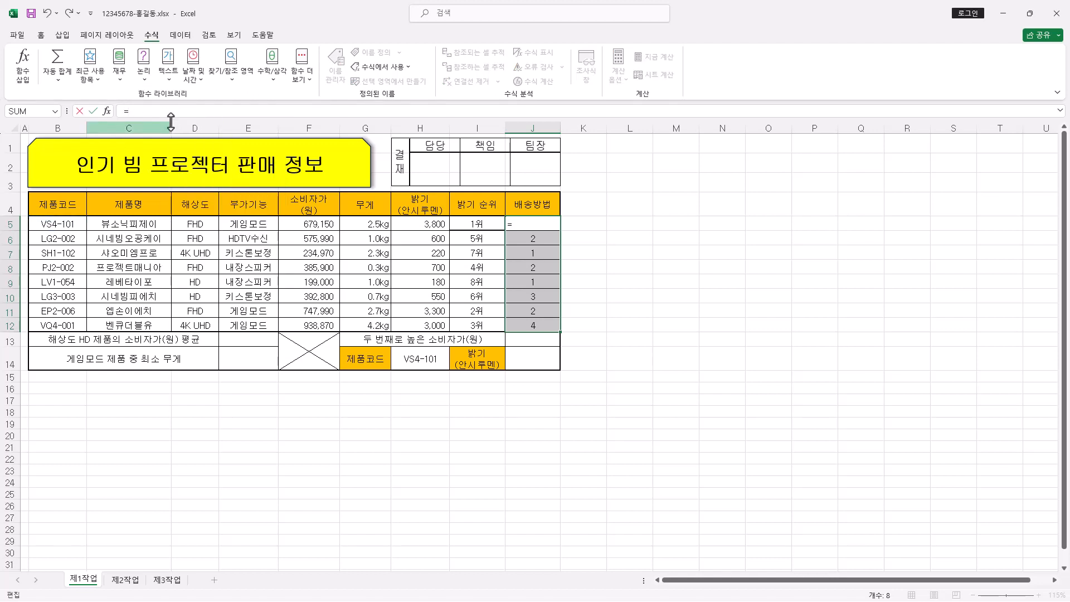
type("if(")
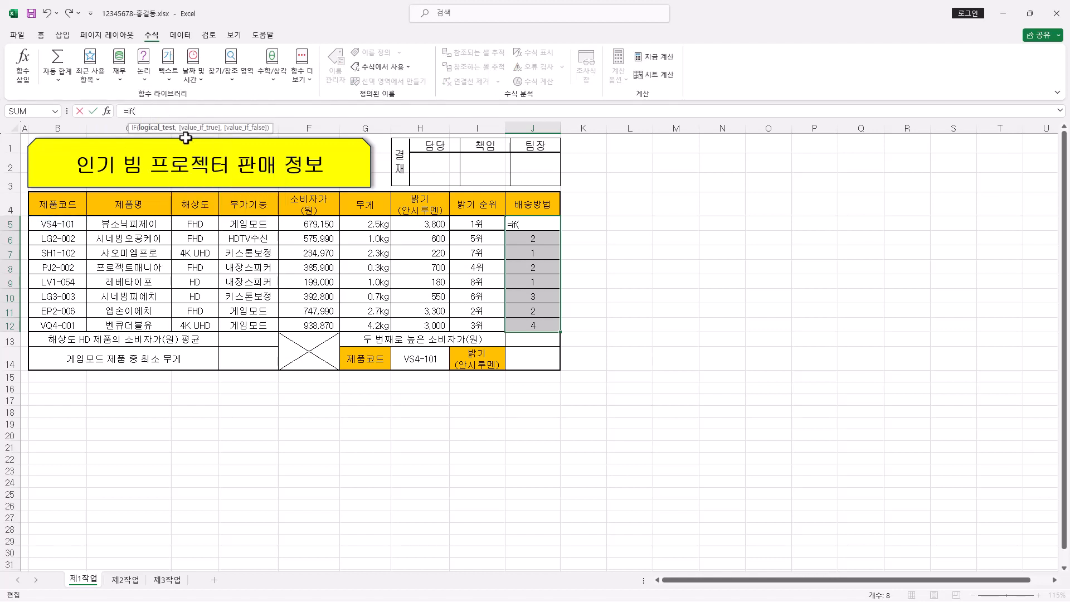
left_click(105, 112)
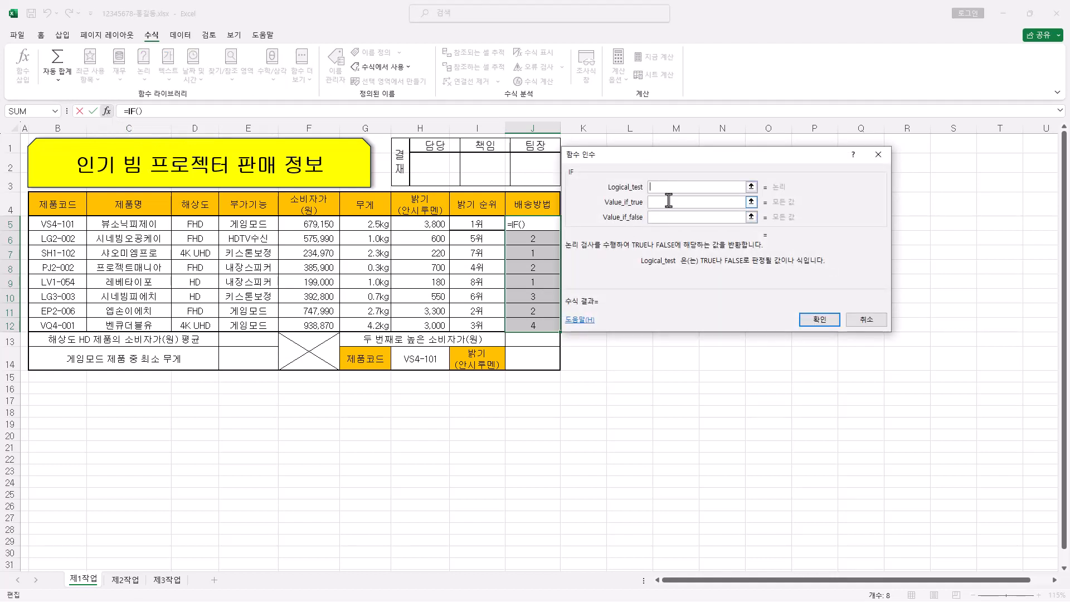
Switch to Notepad and study the IF syntax note: the condition 구한텍스트="1", the true result and the false result
key("alt+Tab")
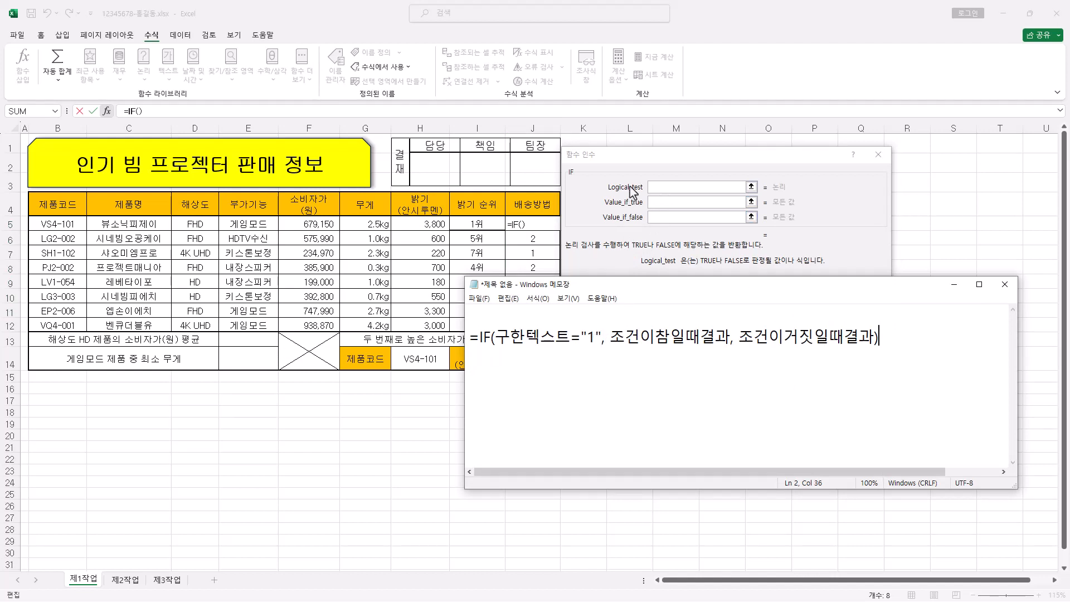
left_click_drag(490, 338, 603, 339)
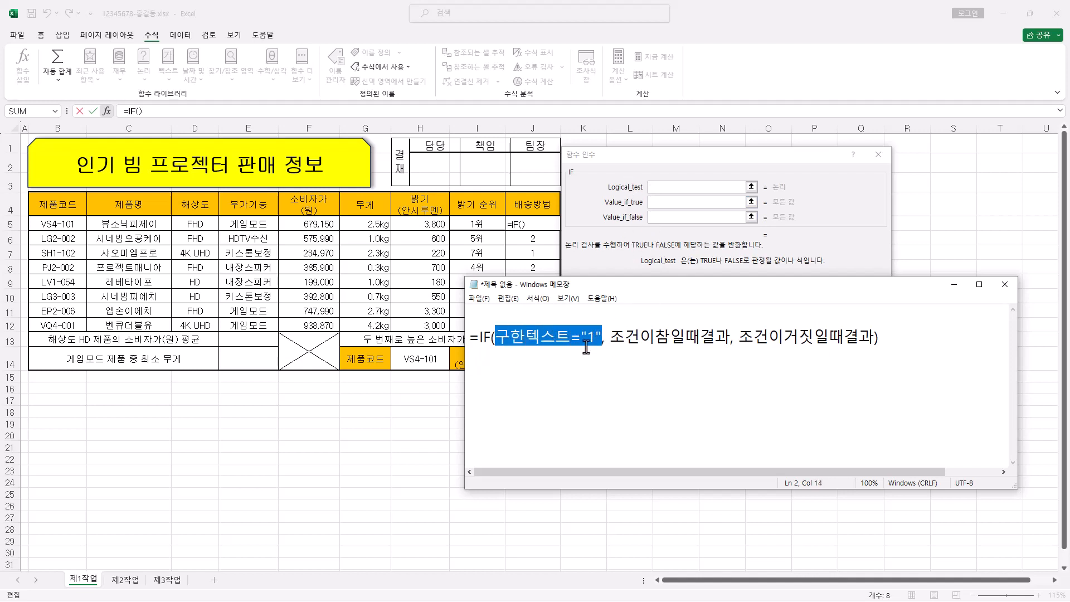
left_click_drag(611, 340, 729, 341)
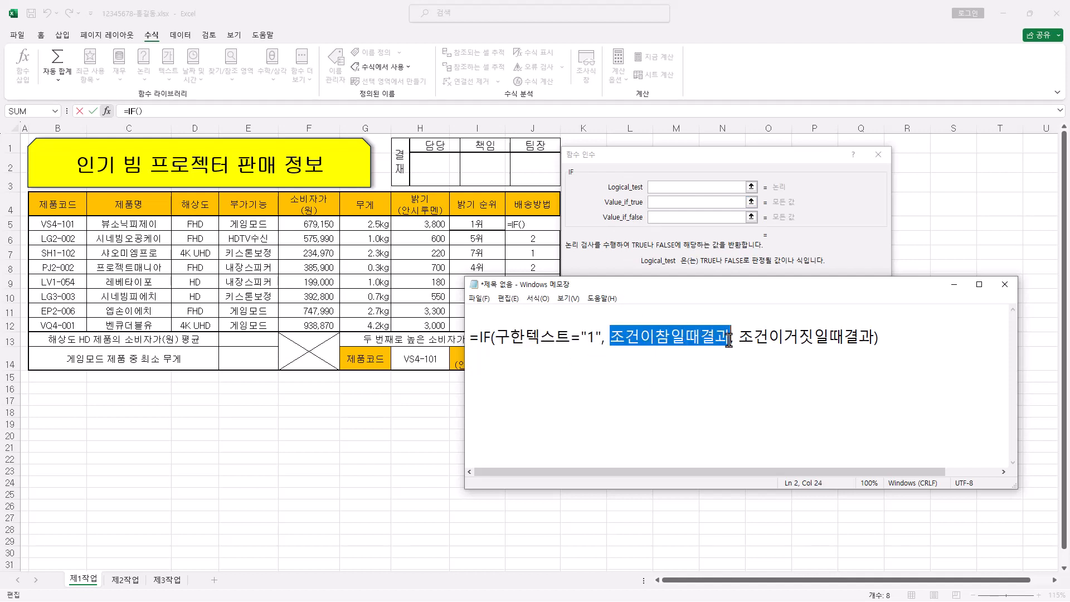
left_click_drag(739, 341, 879, 341)
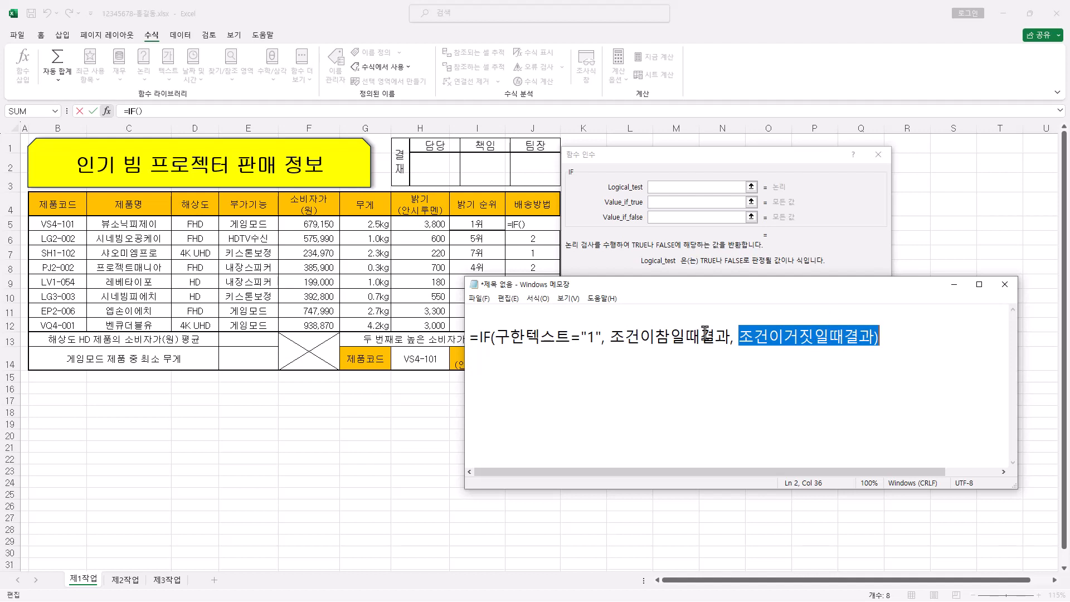
left_click_drag(610, 337, 729, 339)
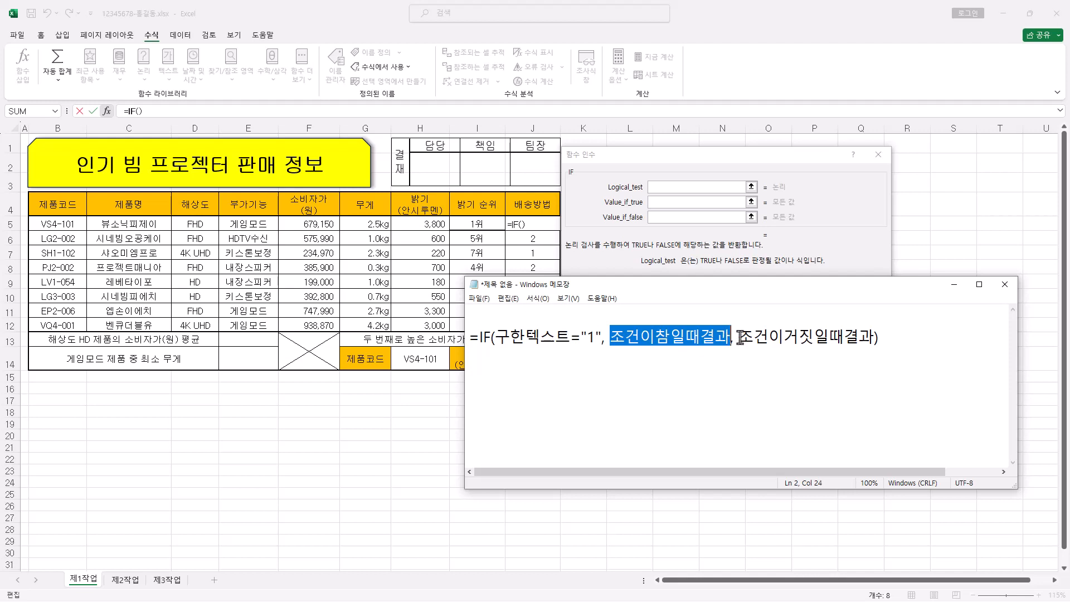
left_click_drag(740, 339, 873, 341)
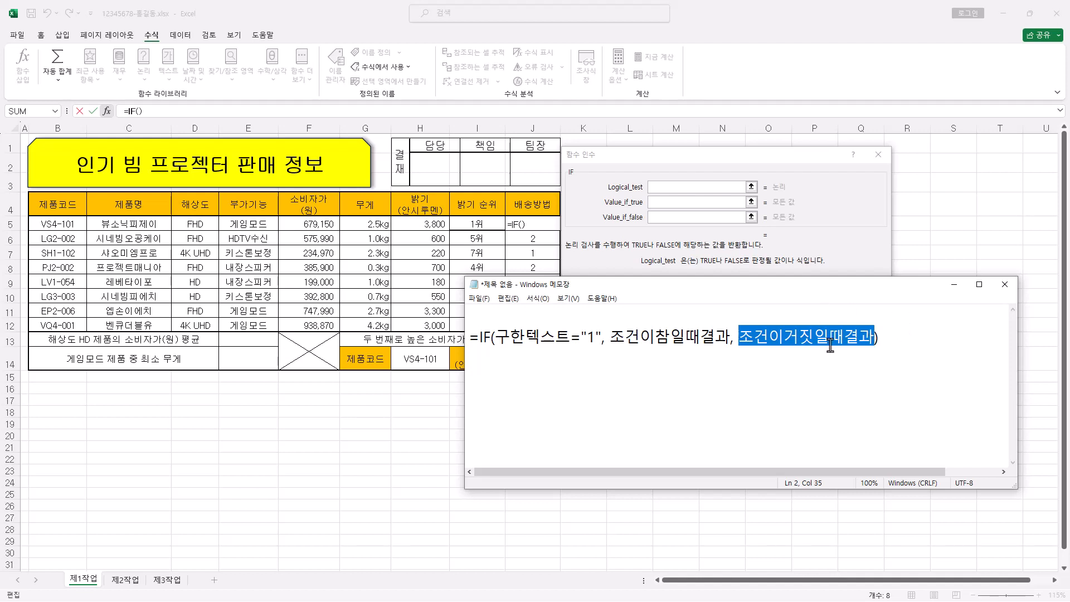
Replace the note's false result with a nested IF for 구한텍스트="2", review it in a wider window, and undo the replacement
key("ctrl+v")
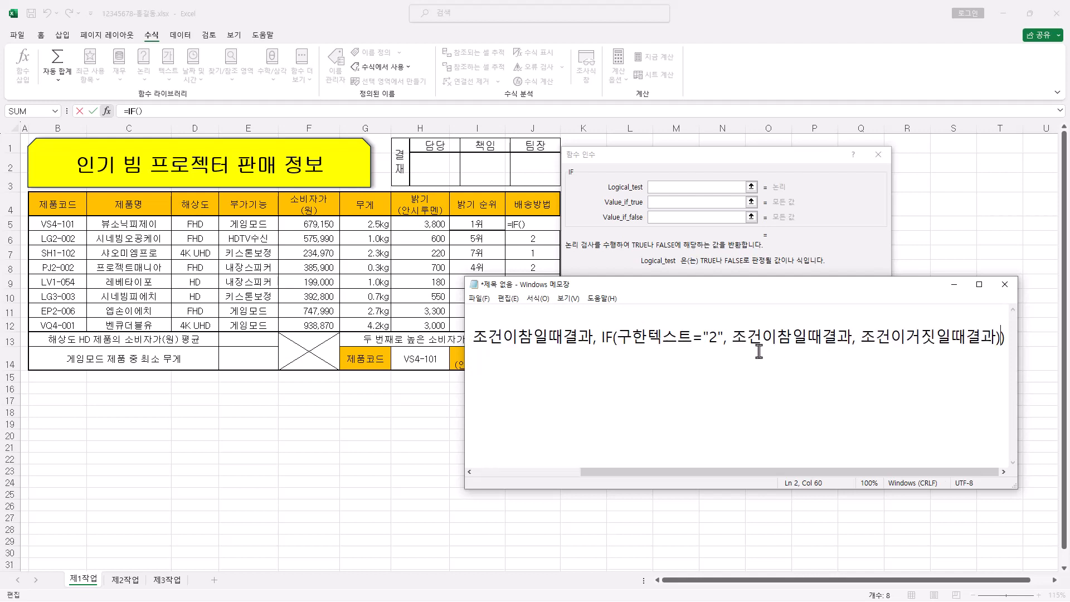
left_click(601, 338, "shift")
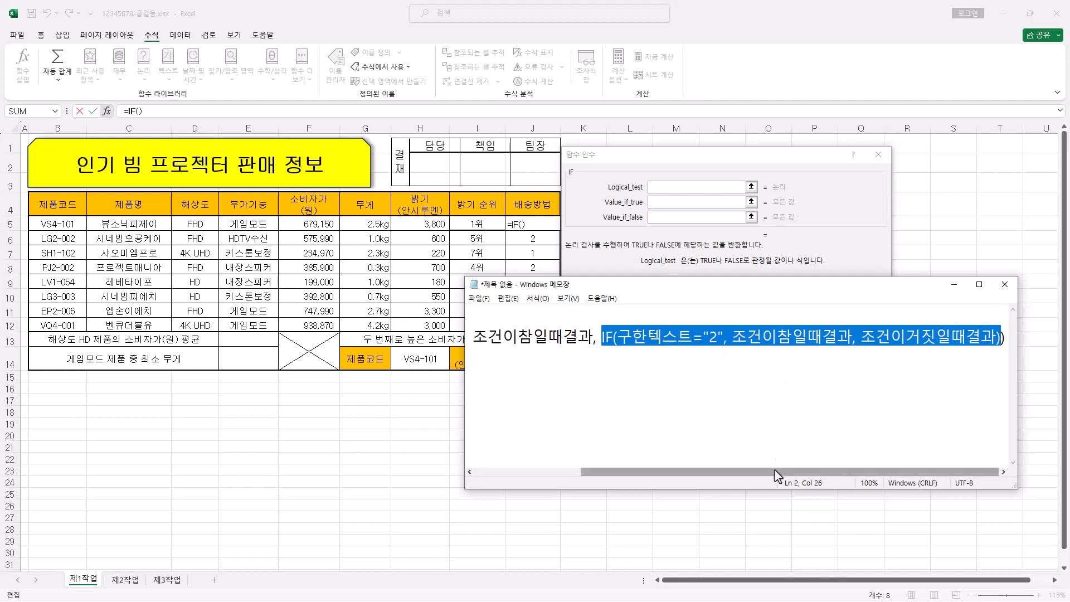
left_click_drag(459, 363, 939, 341)
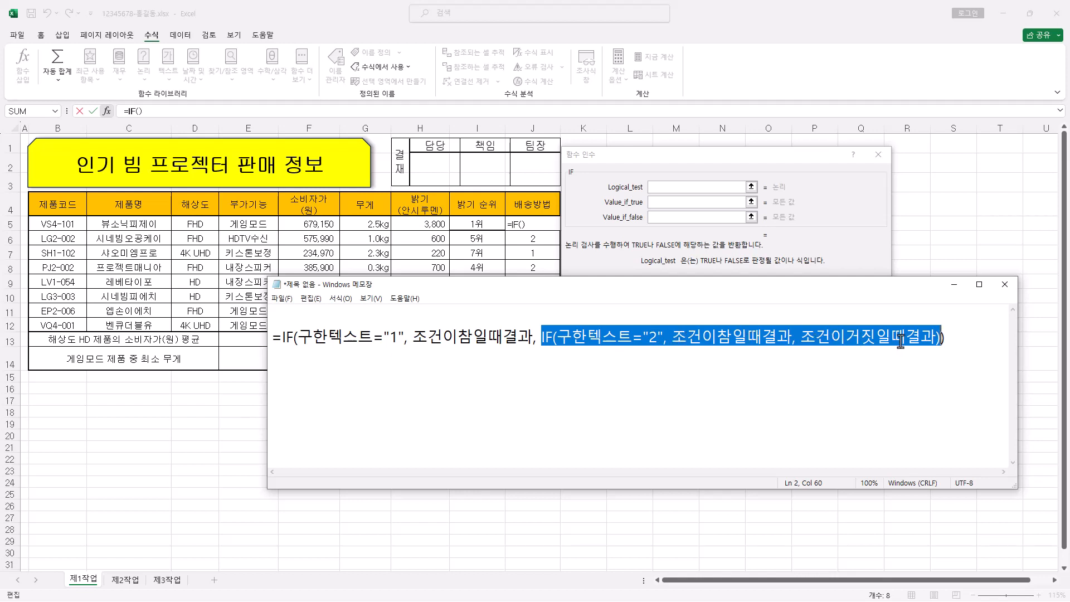
key("ctrl+z")
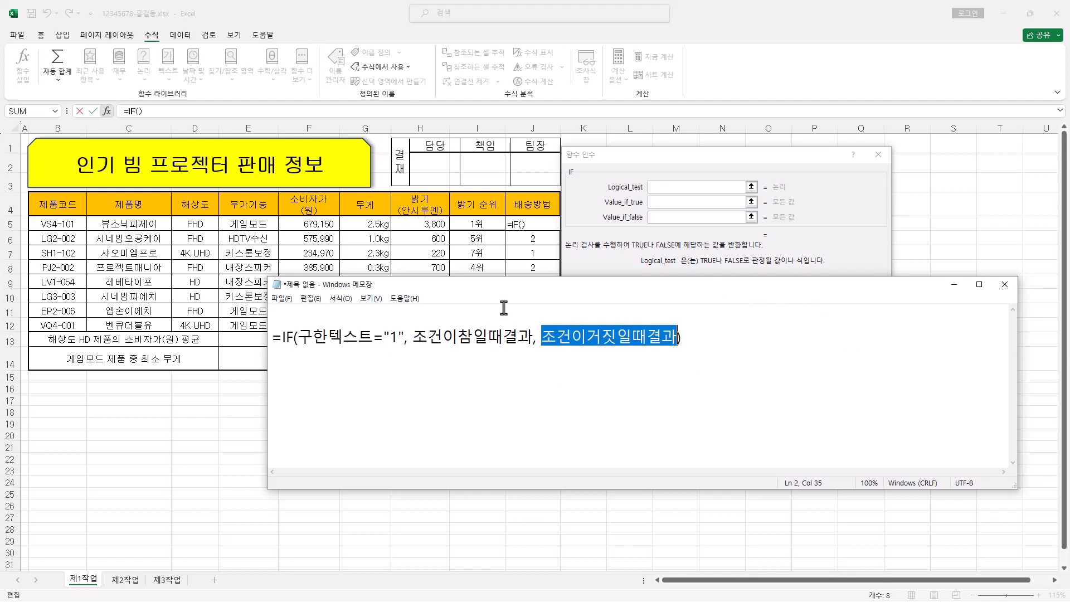
Paste MID(B5,3,1) into the IF function's Logical_test and complete the condition as MID(B5,3,1)="1"
left_click(669, 187)
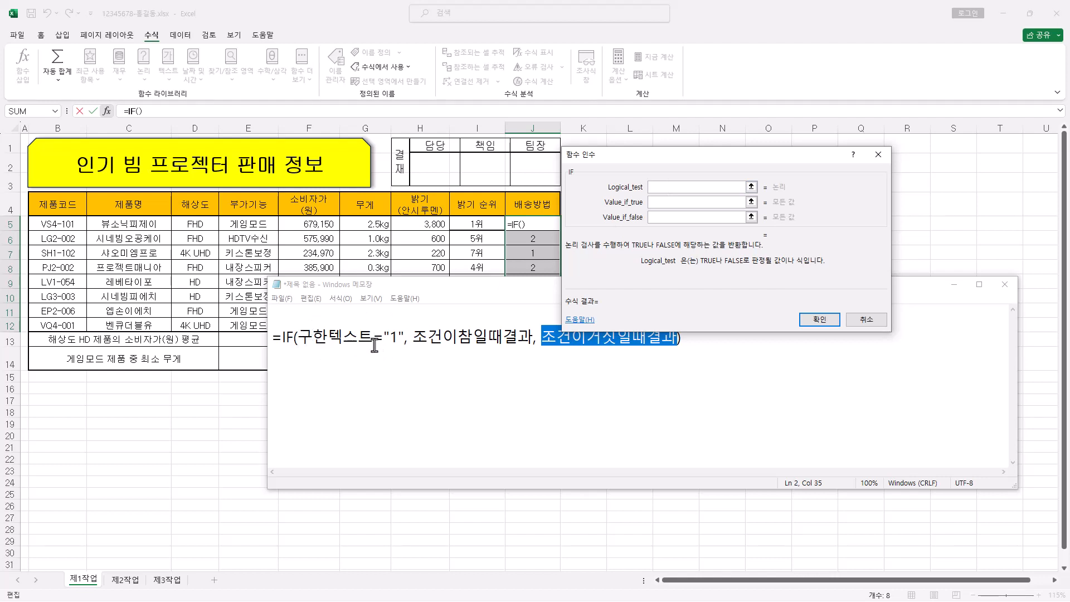
right_click(666, 185)
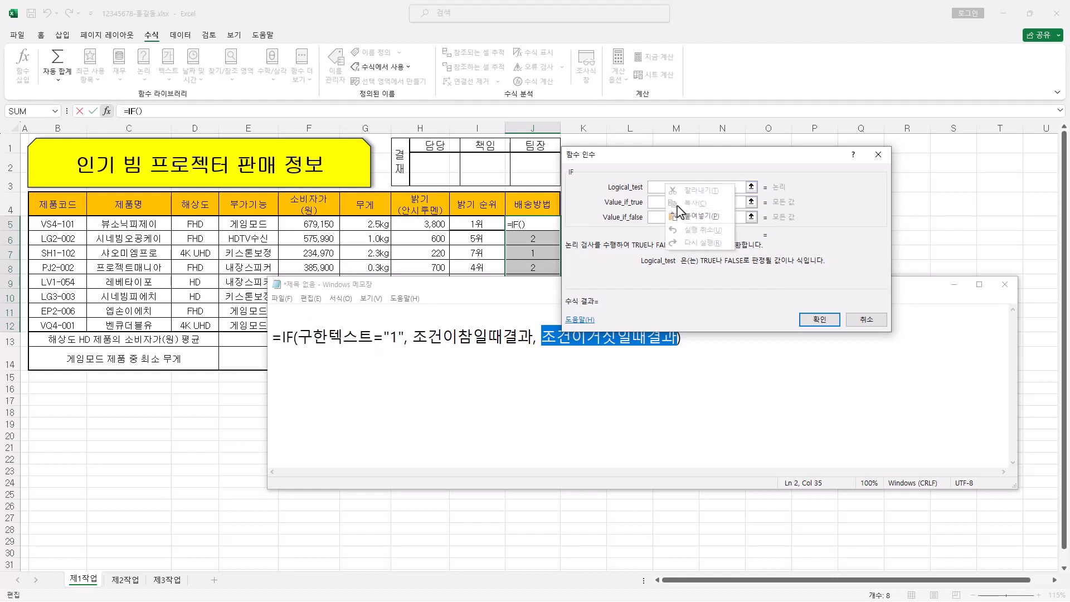
left_click(692, 217)
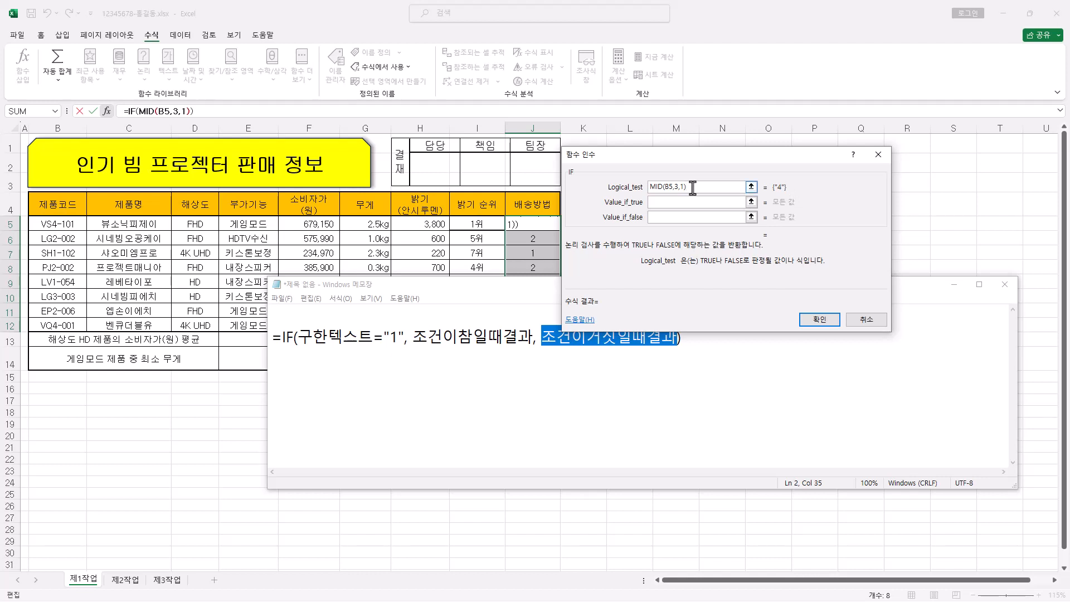
left_click_drag(689, 188, 648, 183)
left_click(699, 187)
type("=\"1\"")
left_click_drag(705, 185, 691, 187)
left_click(707, 186)
left_click_drag(704, 189, 603, 189)
left_click(681, 203)
left_click(713, 190)
Set the IF function's Value_if_true to "해외배송"
left_click(673, 202)
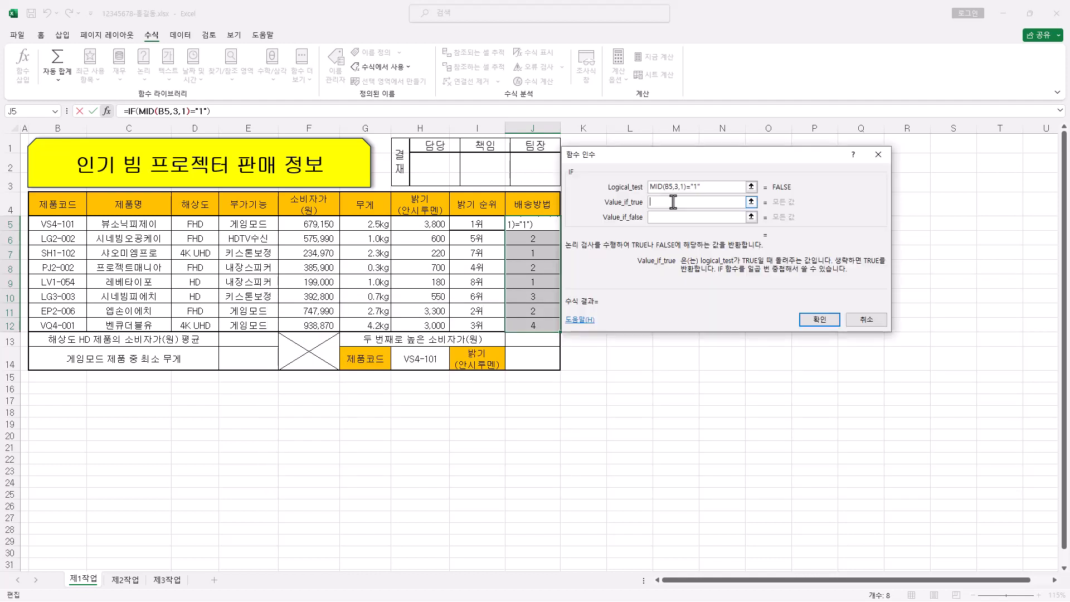
type("해외배송")
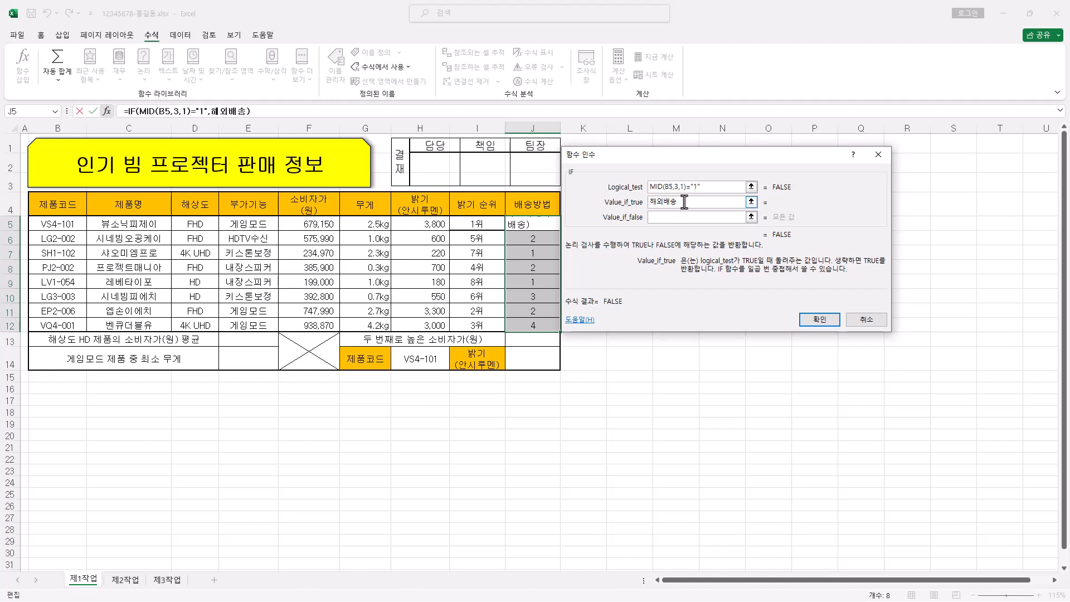
key("Tab")
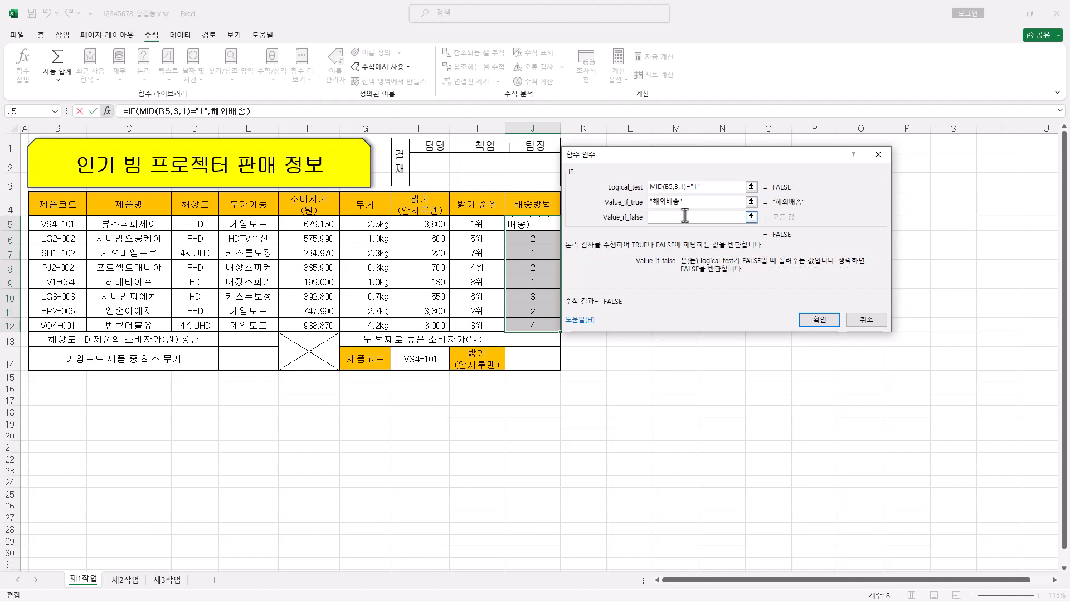
left_click(688, 204)
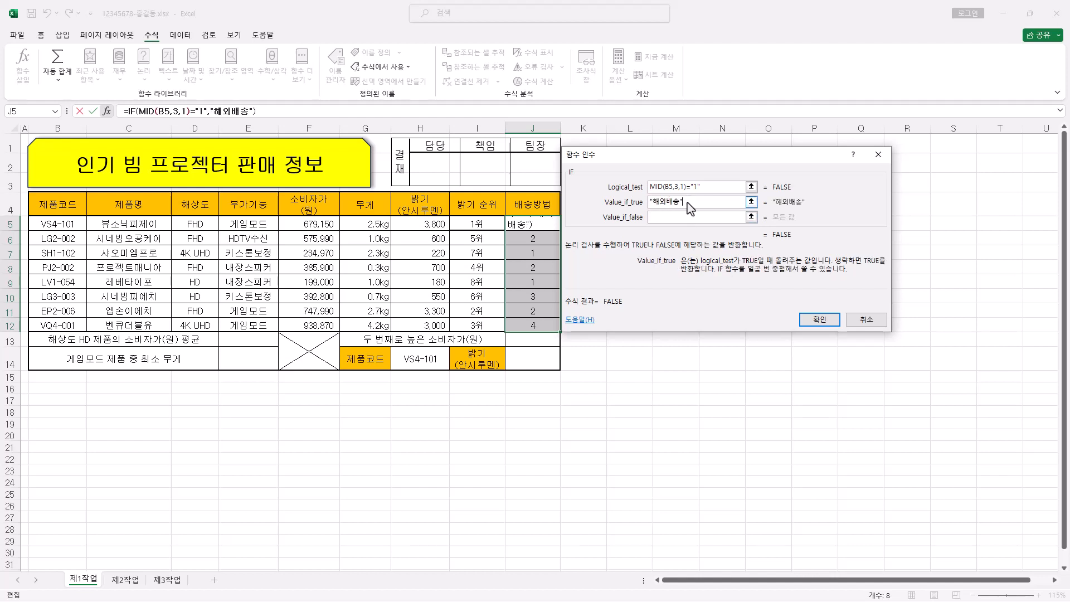
left_click(685, 215)
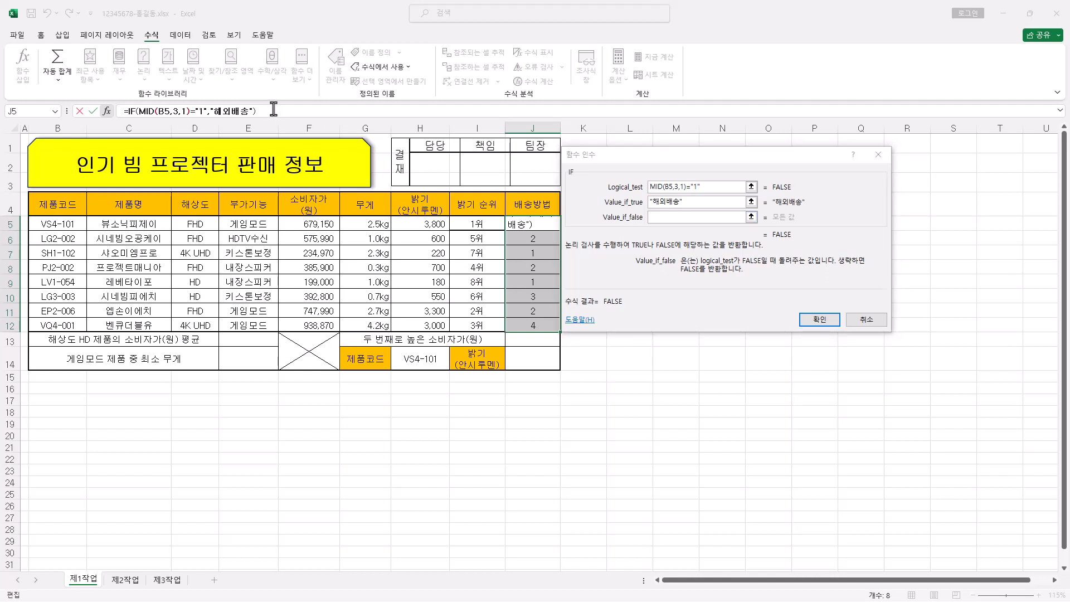
Copy the whole IF expression without its equals sign and paste it as the Value_if_false argument
left_click(141, 113)
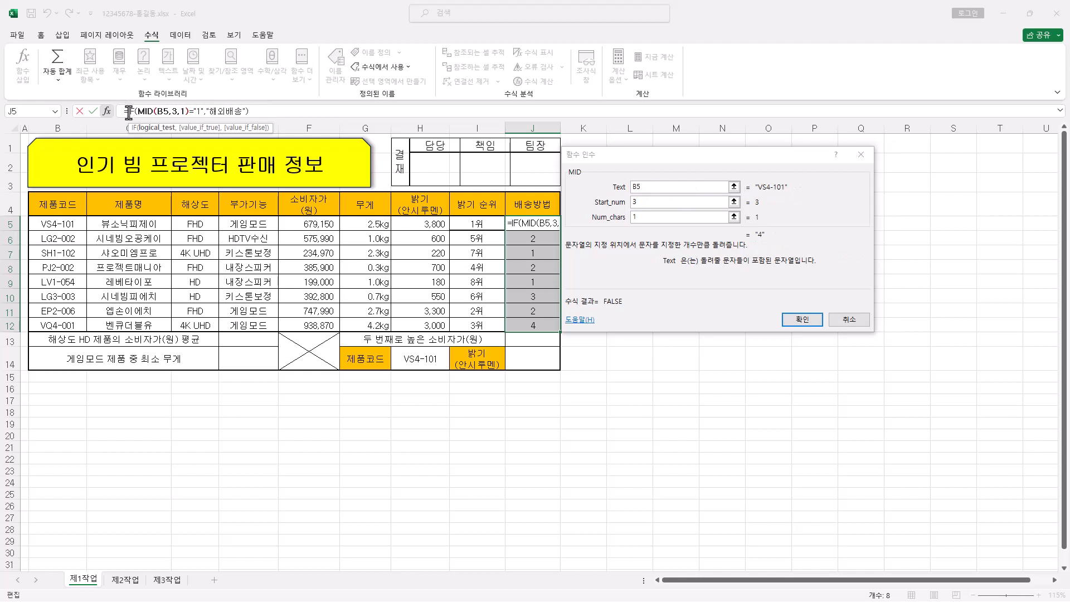
left_click_drag(124, 112, 262, 112)
right_click(248, 107)
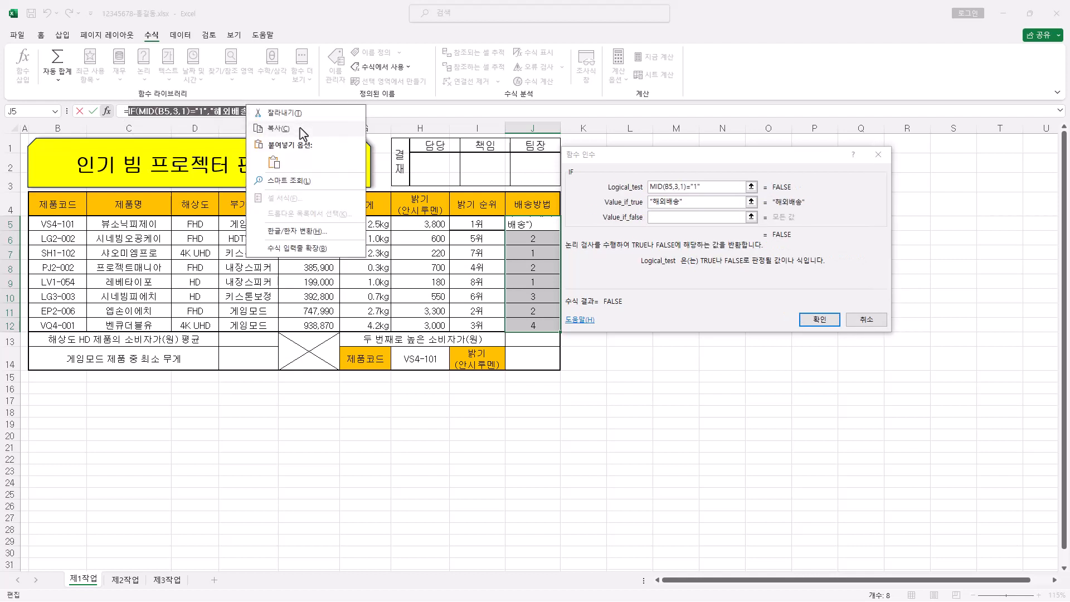
left_click(302, 134)
left_click(680, 218)
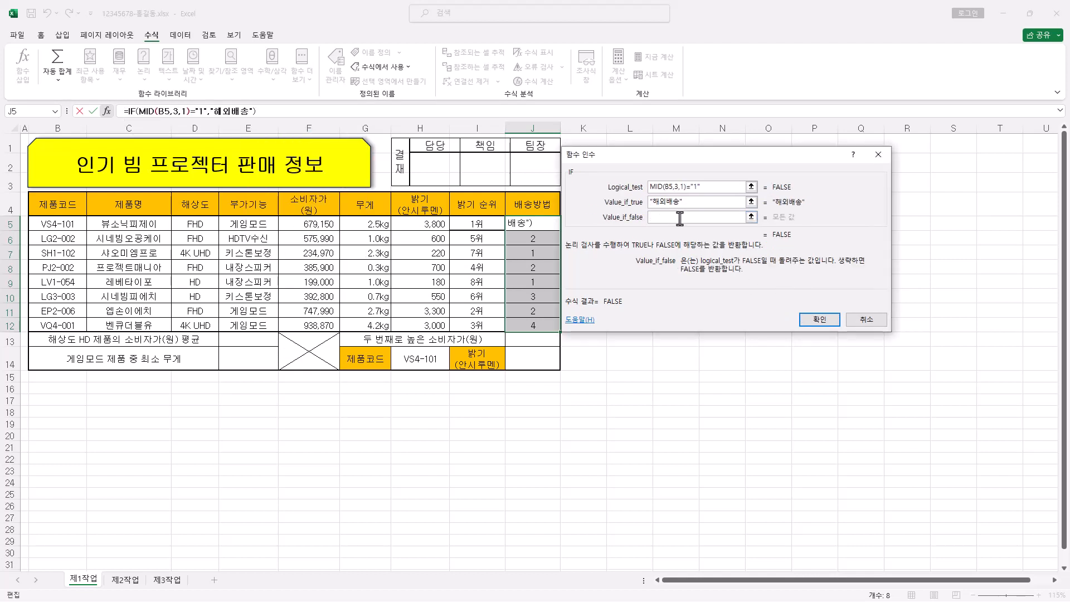
key("ctrl+v")
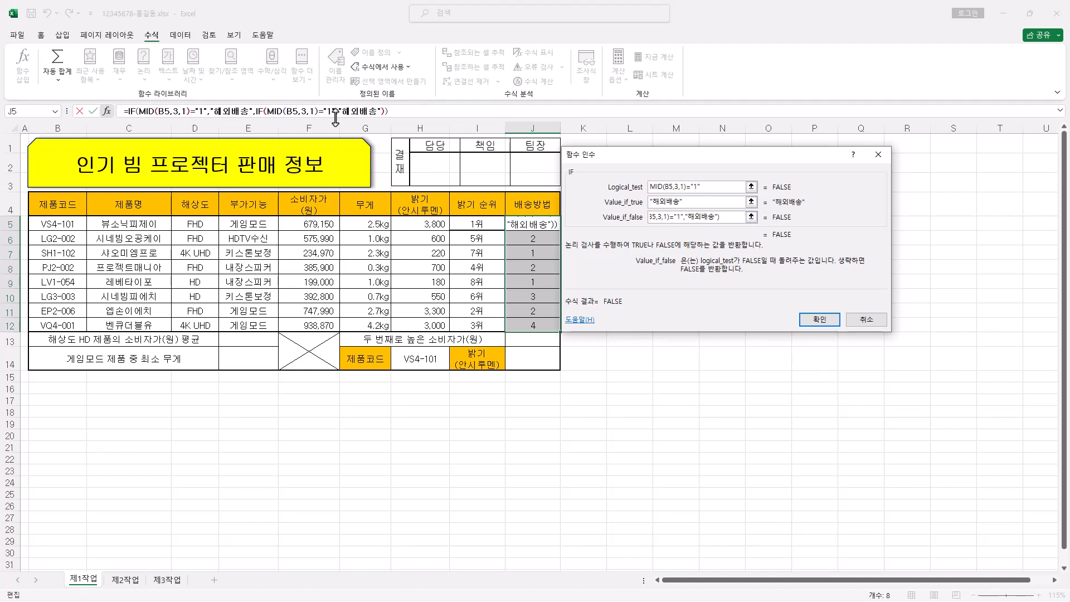
Bring up the nested IF's arguments and change its Logical_test to MID(B5,3,1)="2"
left_click_drag(251, 112, 383, 112)
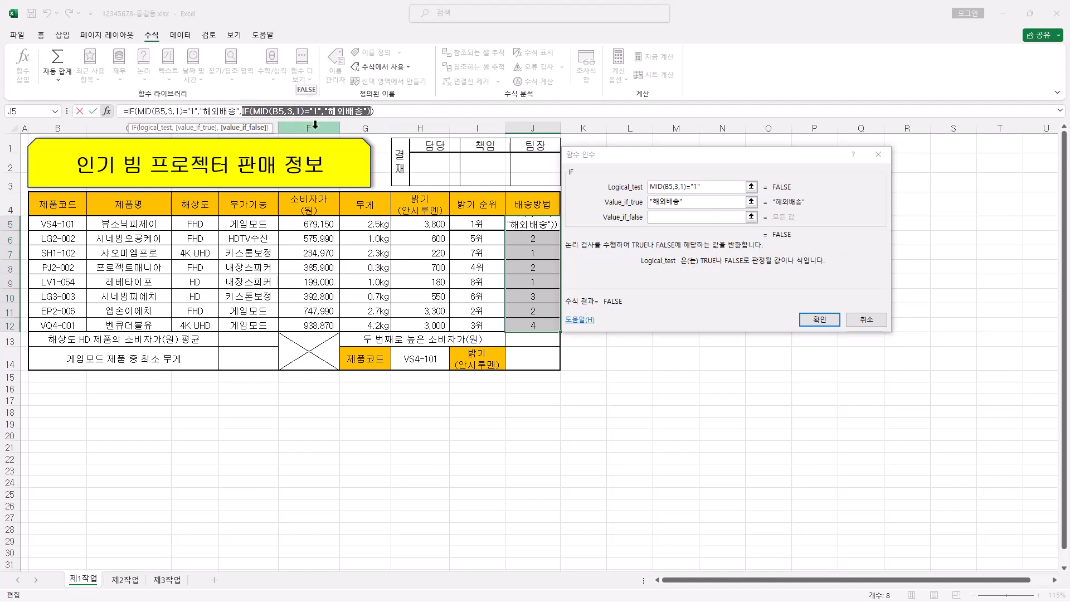
left_click(295, 116)
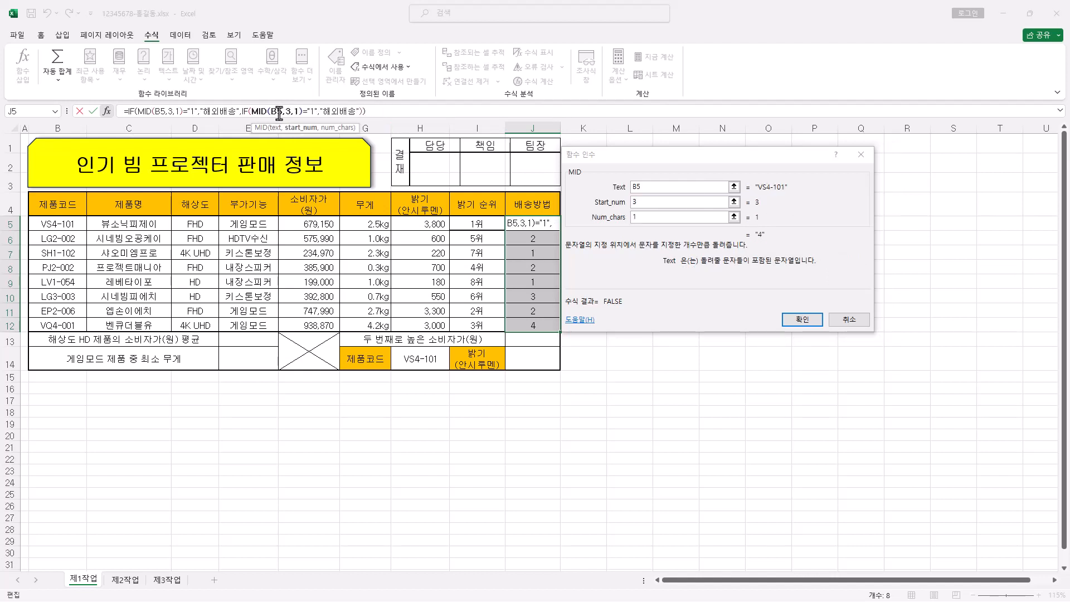
left_click(658, 205)
key("Tab")
mouse_move(699, 158)
left_mouse_down()
mouse_move(699, 179)
mouse_move(704, 156)
left_mouse_up()
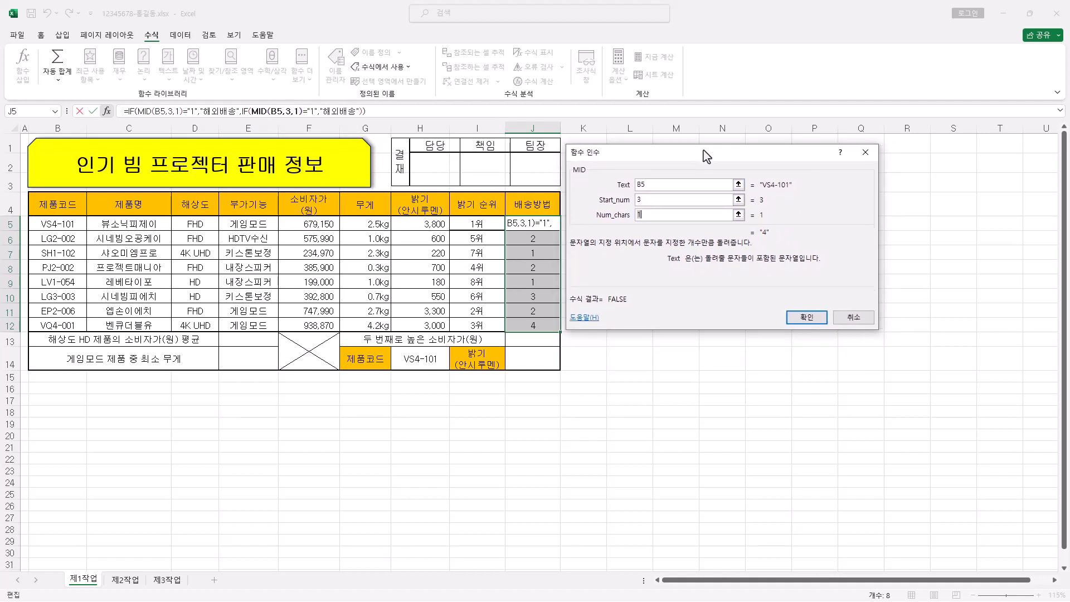
left_click(284, 111)
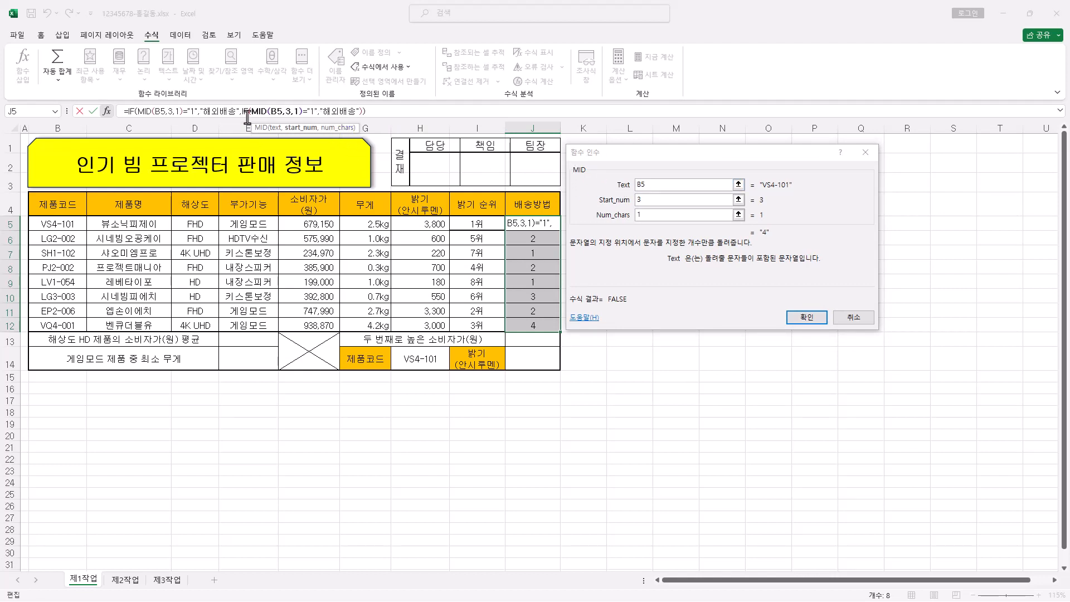
left_click(313, 111)
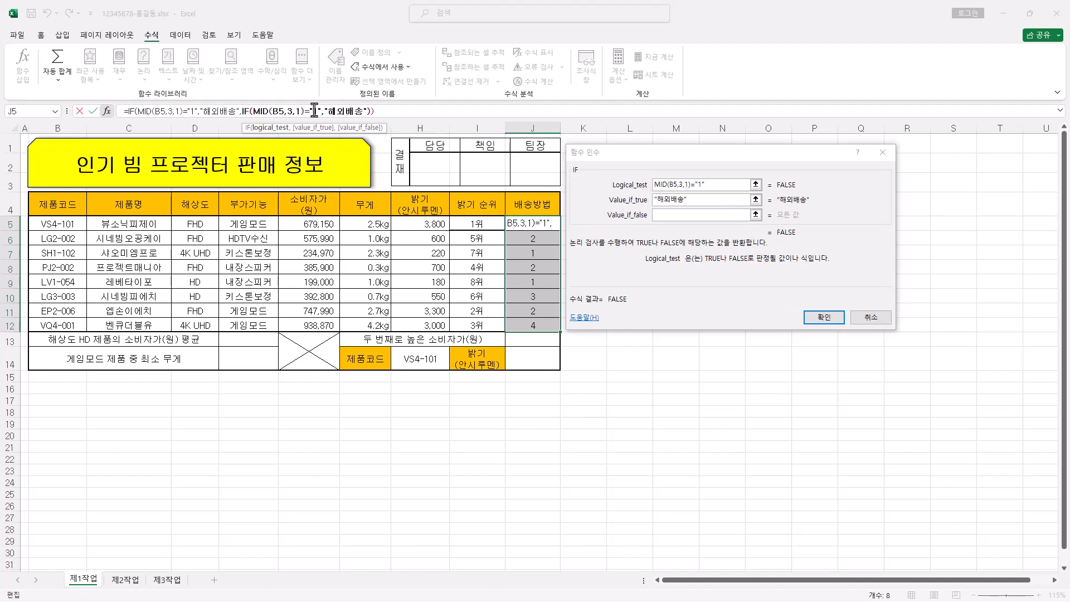
left_click_drag(313, 111, 320, 112)
double_click(698, 185)
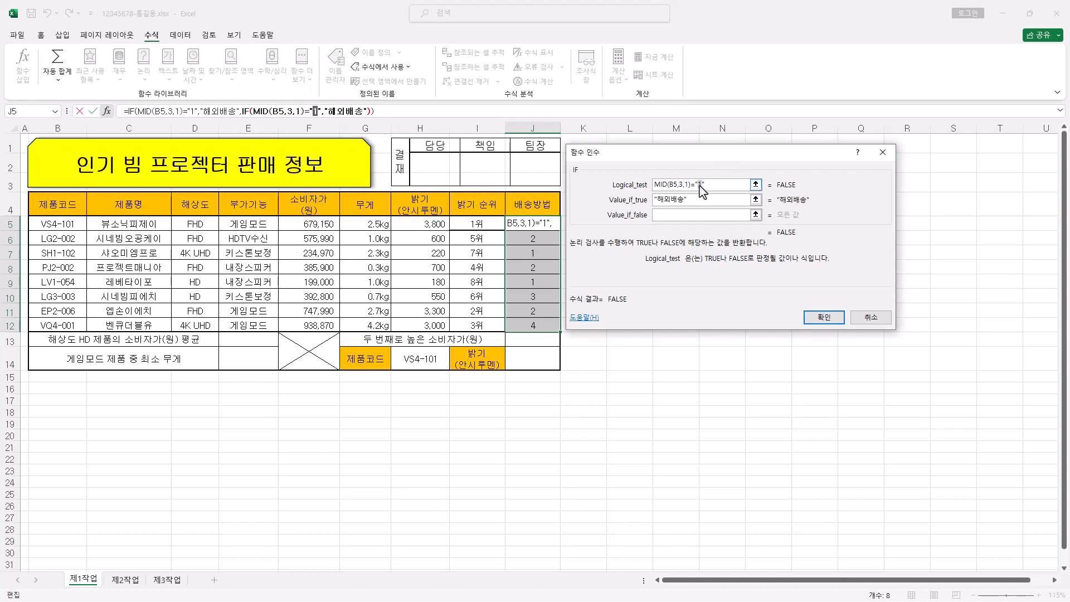
type("2")
Set the nested IF's Value_if_true to "직배송" and its Value_if_false to 기타
left_click(675, 199)
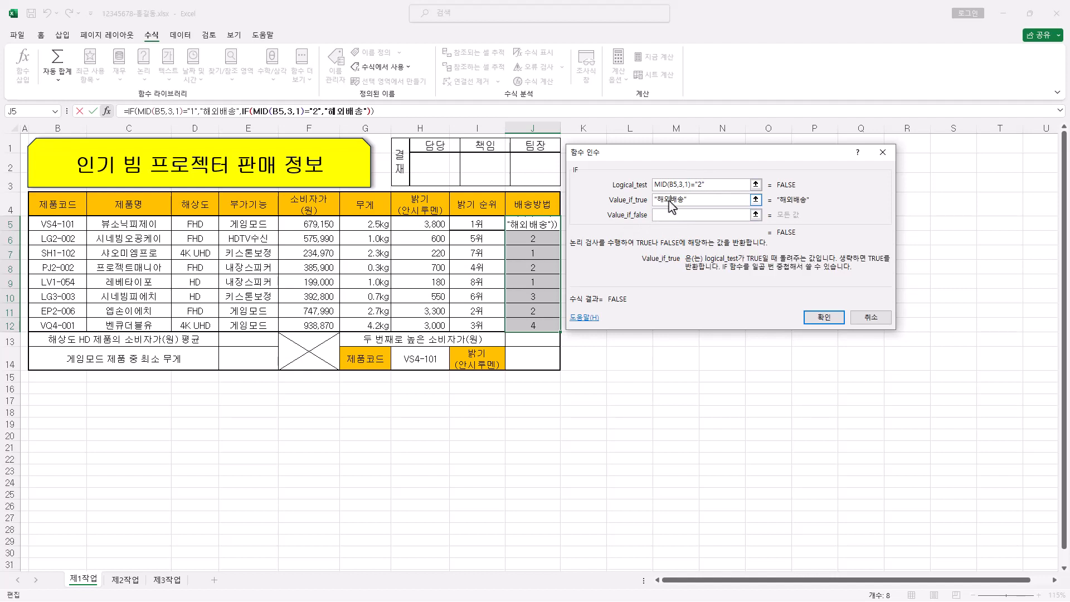
key("BackSpace")
key("BackSpace")
type("직")
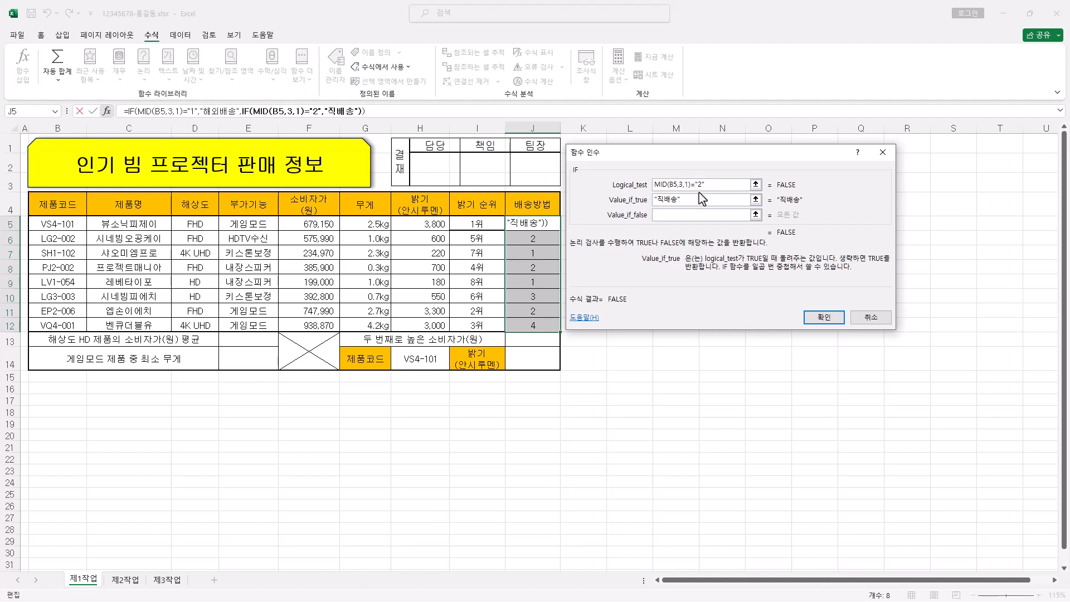
left_click(681, 214)
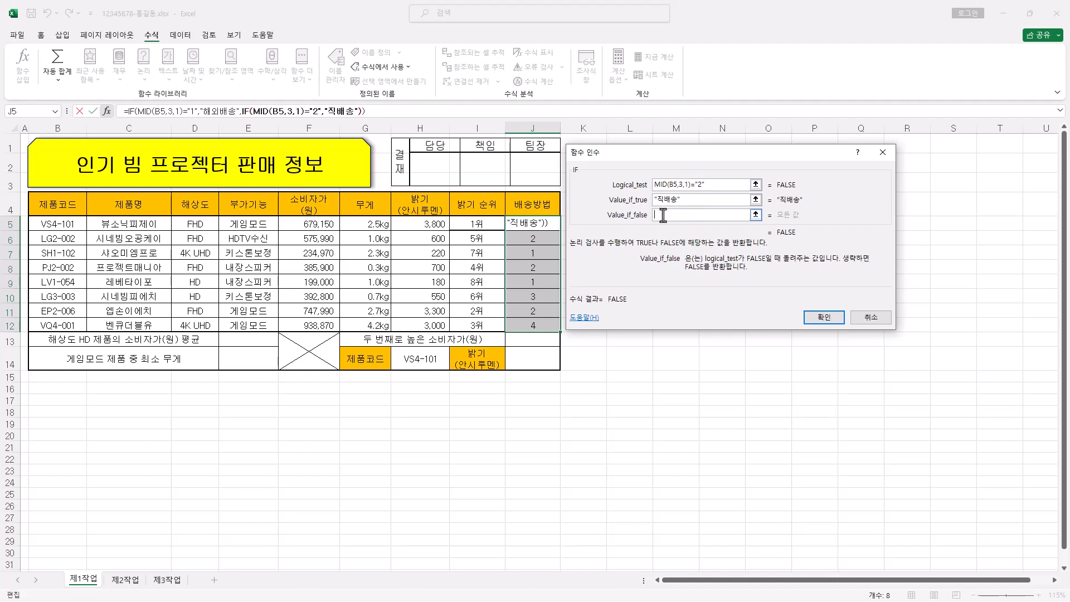
type("기타")
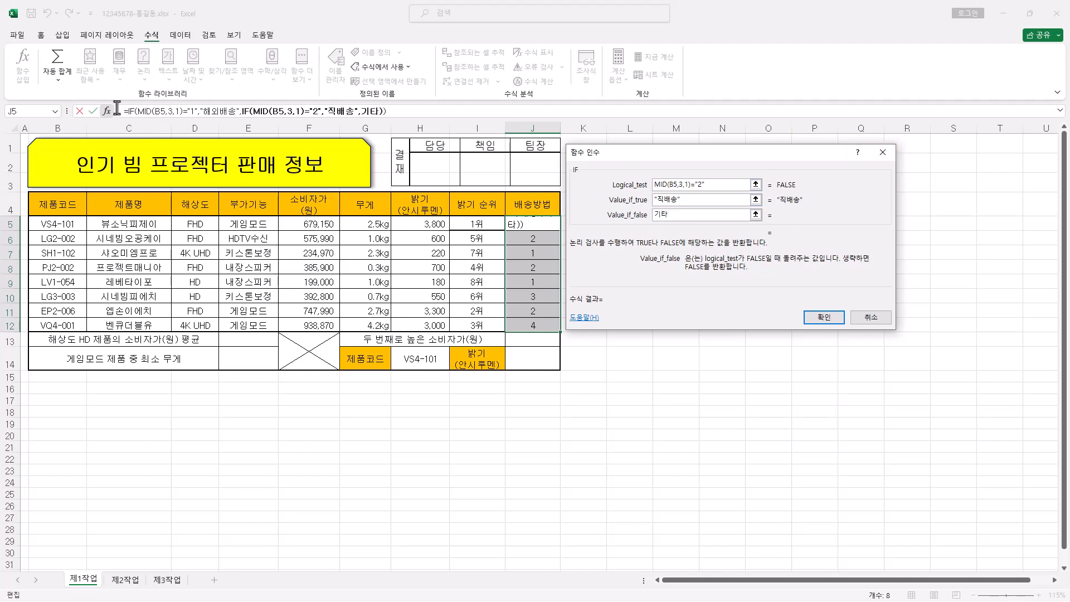
Enclose 기타 in quotation marks within the outer IF's Value_if_false and enter the nested formula into J5:J12
left_click(401, 111)
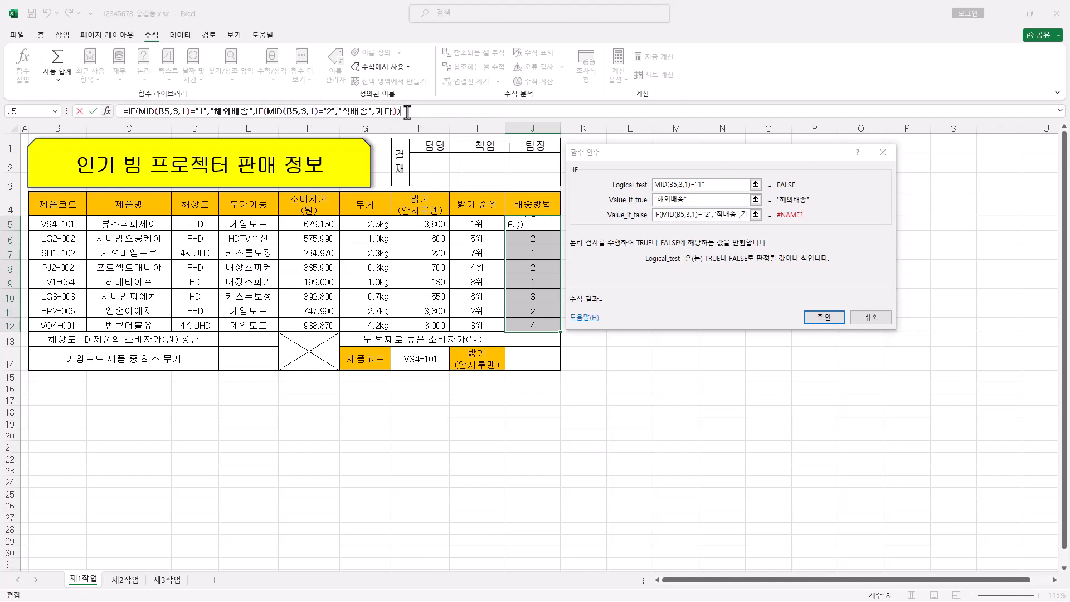
left_click(741, 217)
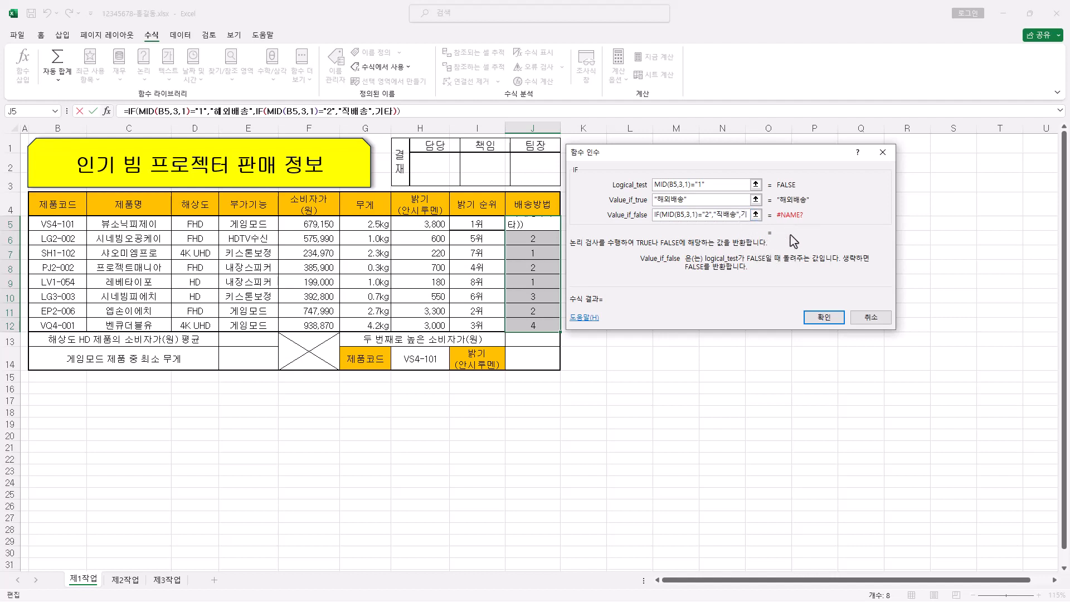
mouse_move(741, 216)
left_mouse_down()
mouse_move(759, 216)
mouse_move(734, 215)
mouse_move(746, 215)
left_mouse_up()
key("Left")
type("\"")
key("Right")
key("Right")
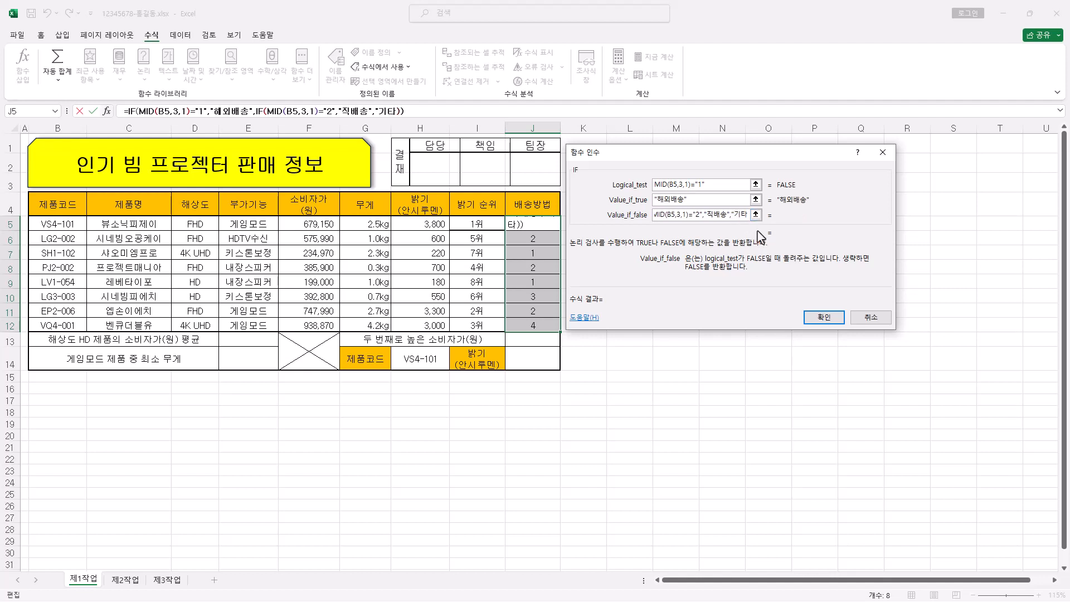
type("\"")
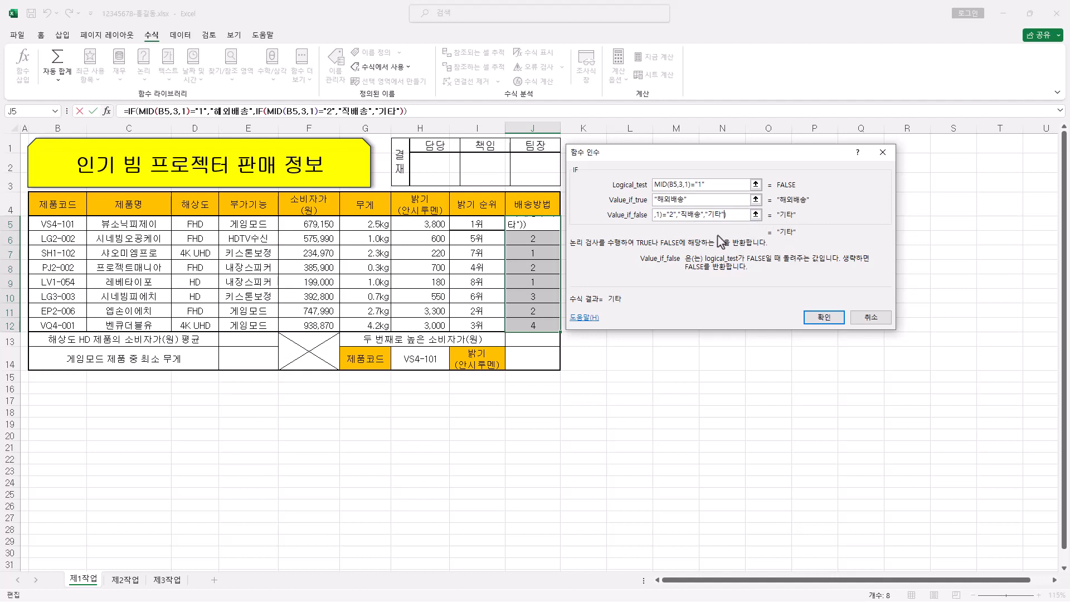
left_click(823, 317)
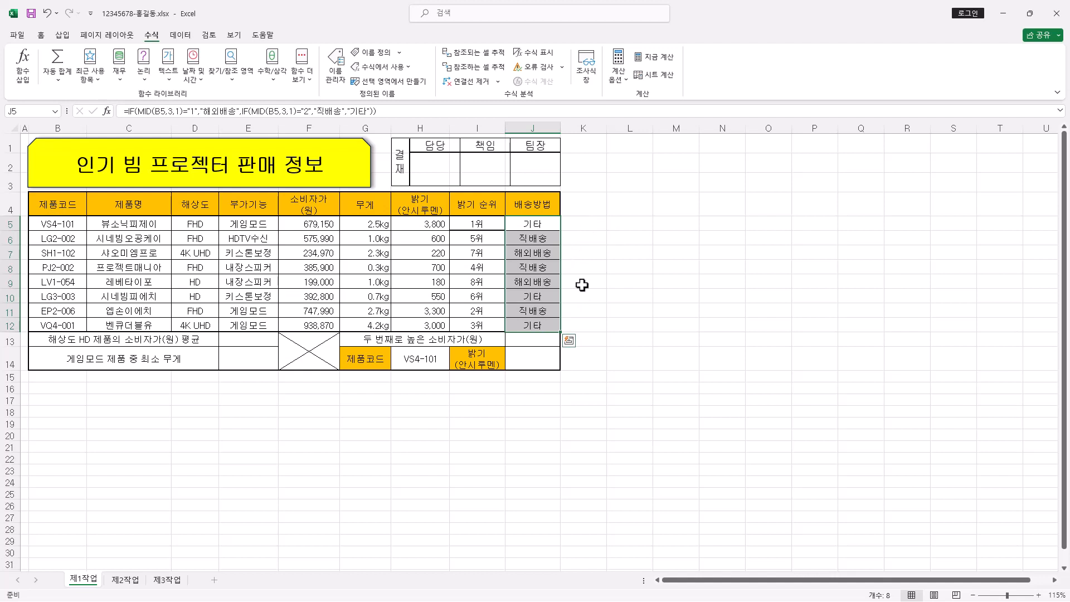
Start editing E13, switch to Notepad and study the SUMIF part and the COUNTIF part of the HD average formula
left_click(253, 337)
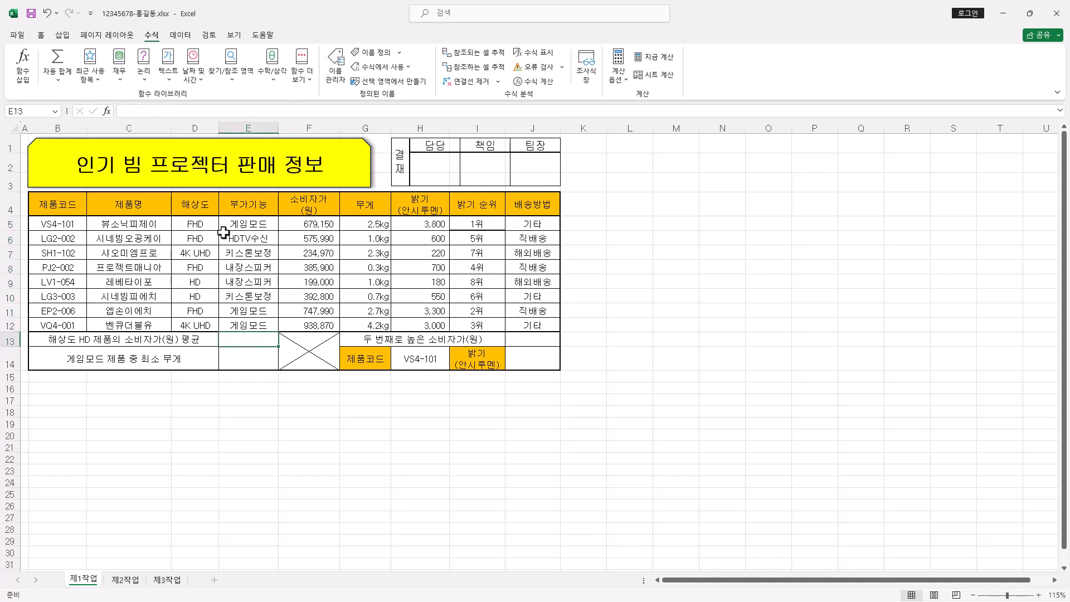
left_click(198, 110)
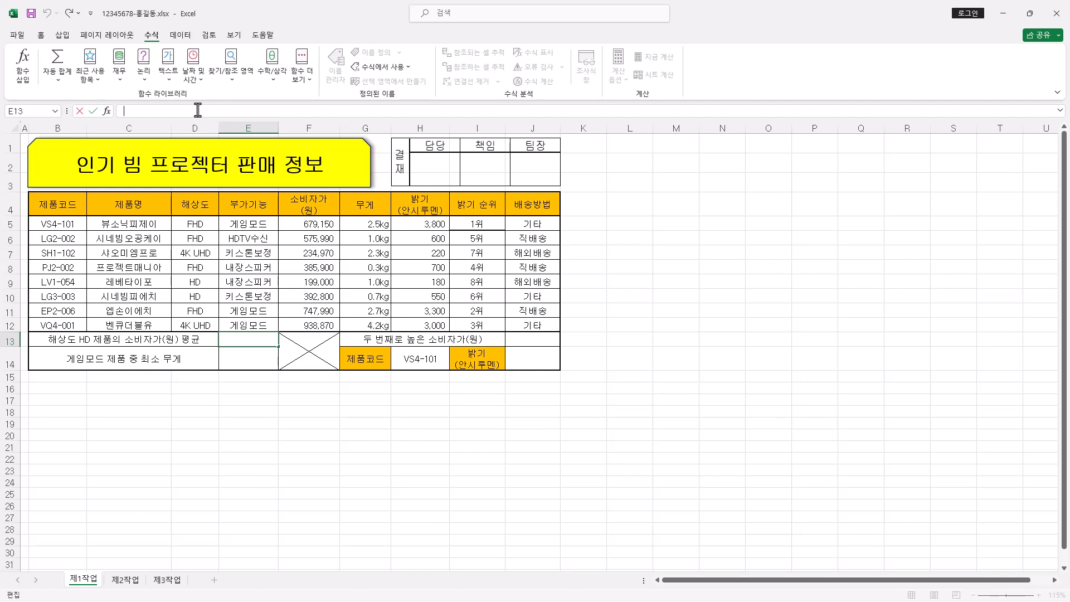
key("alt+Tab")
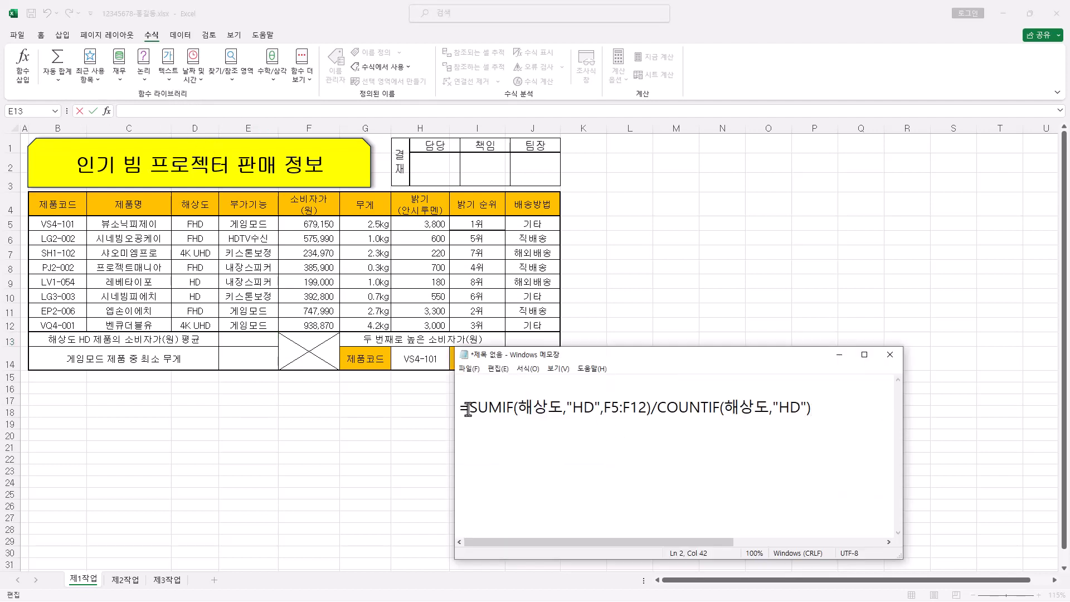
left_click_drag(468, 410, 651, 411)
left_click(658, 411)
left_click_drag(659, 412, 812, 410)
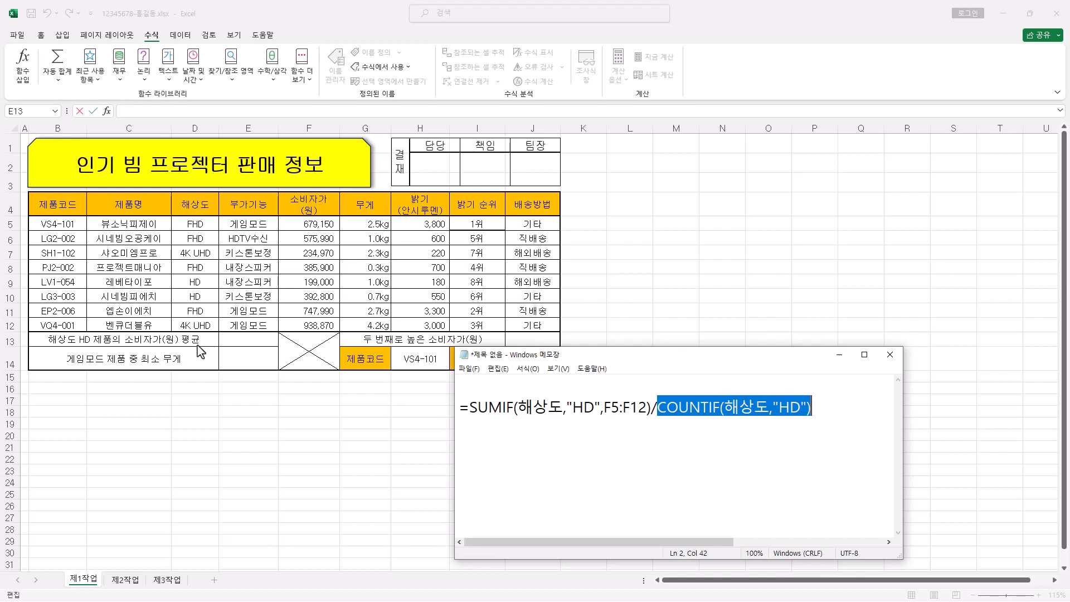
left_click_drag(470, 410, 813, 410)
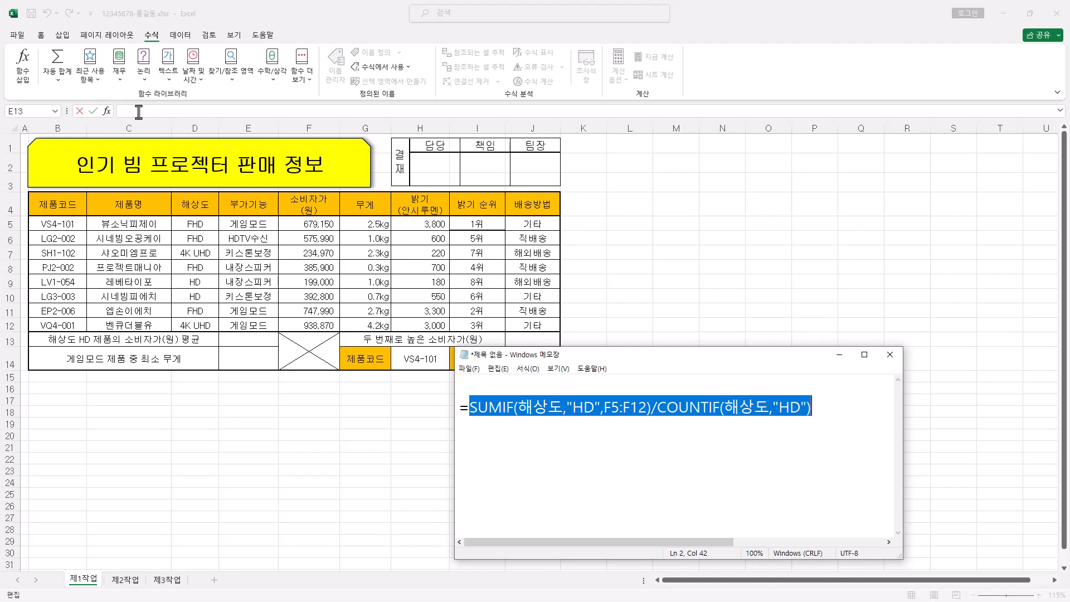
left_click_drag(658, 410, 829, 412)
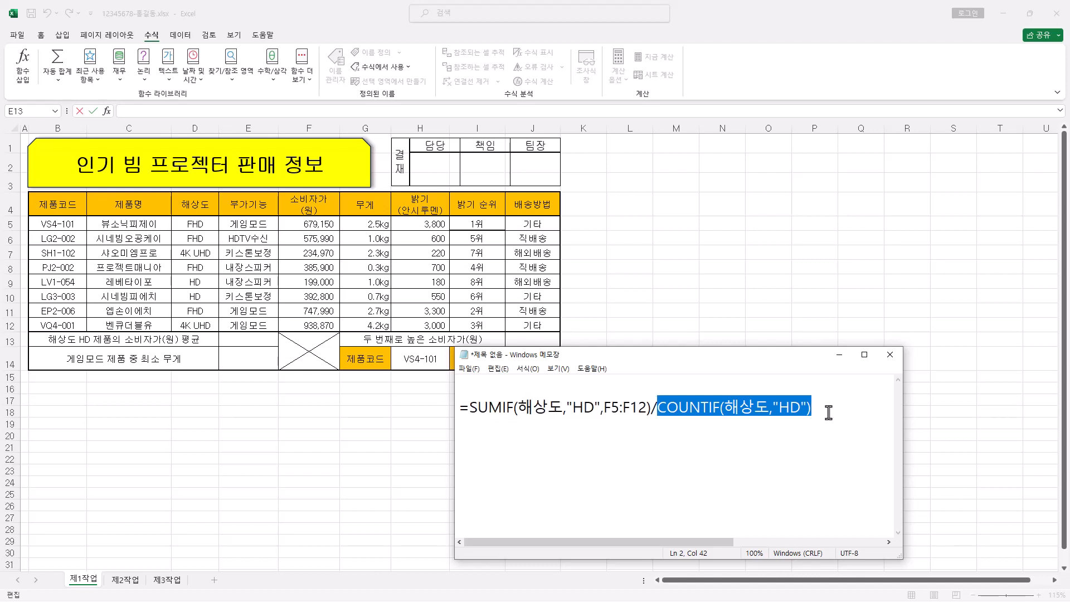
left_click(725, 408, "shift")
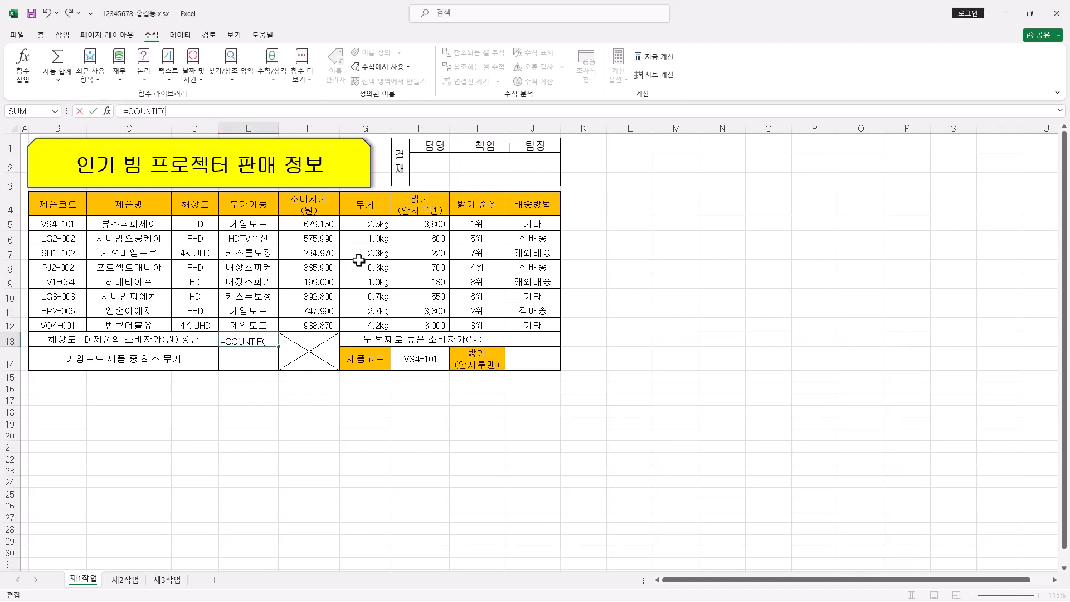
Bring up the COUNTIF function's arguments in E13 and set its Range to the 해상도 data in D5:D12
left_click(106, 111)
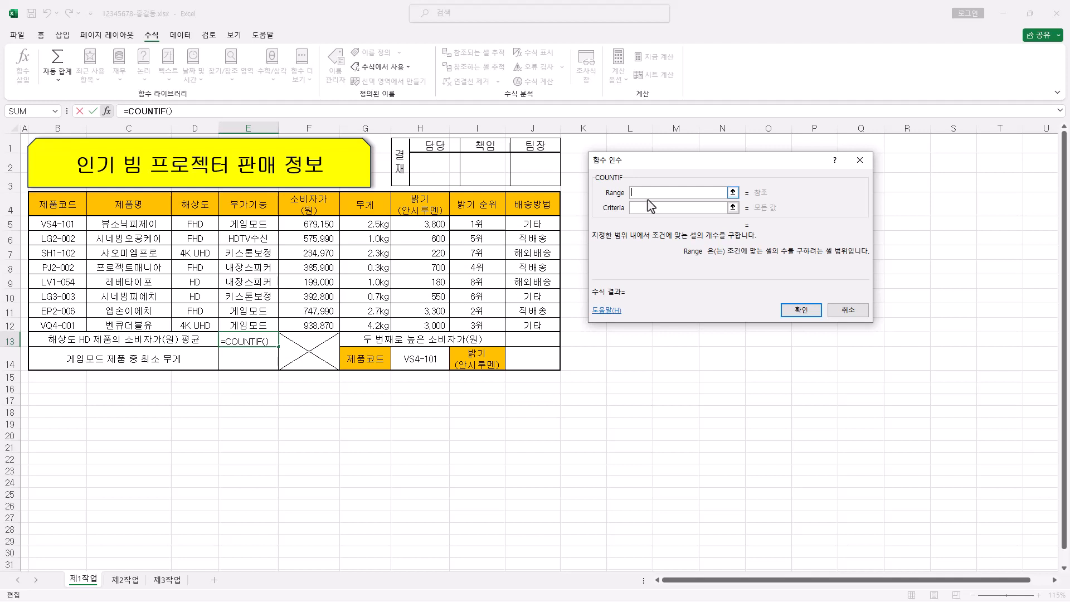
left_click_drag(196, 224, 202, 324)
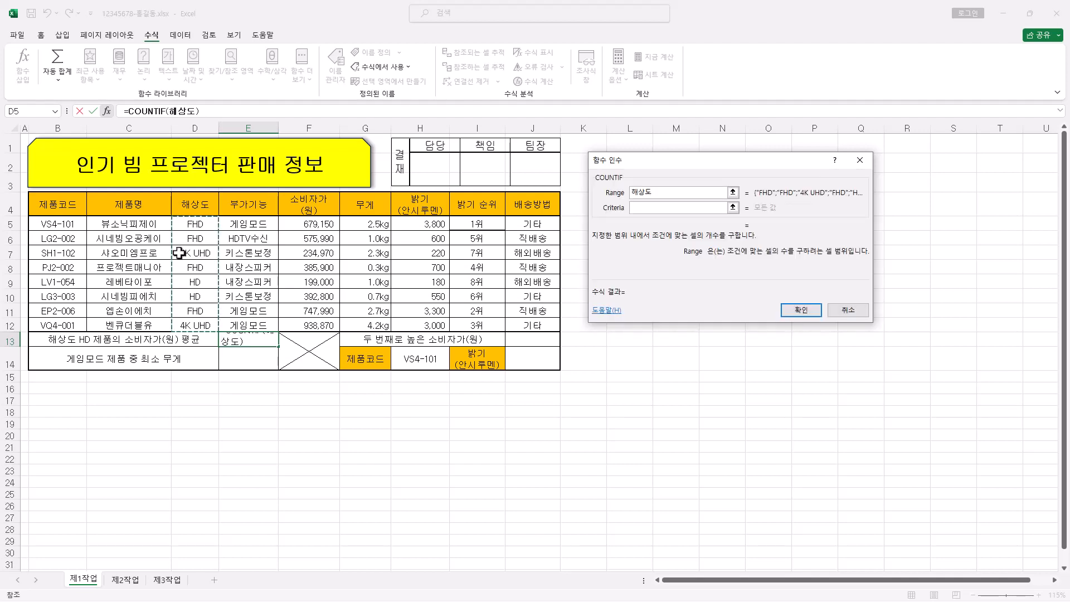
left_click(660, 195)
Try cell references D9 and D10, which hold the HD resolution, as the COUNTIF Criteria
left_click(639, 208)
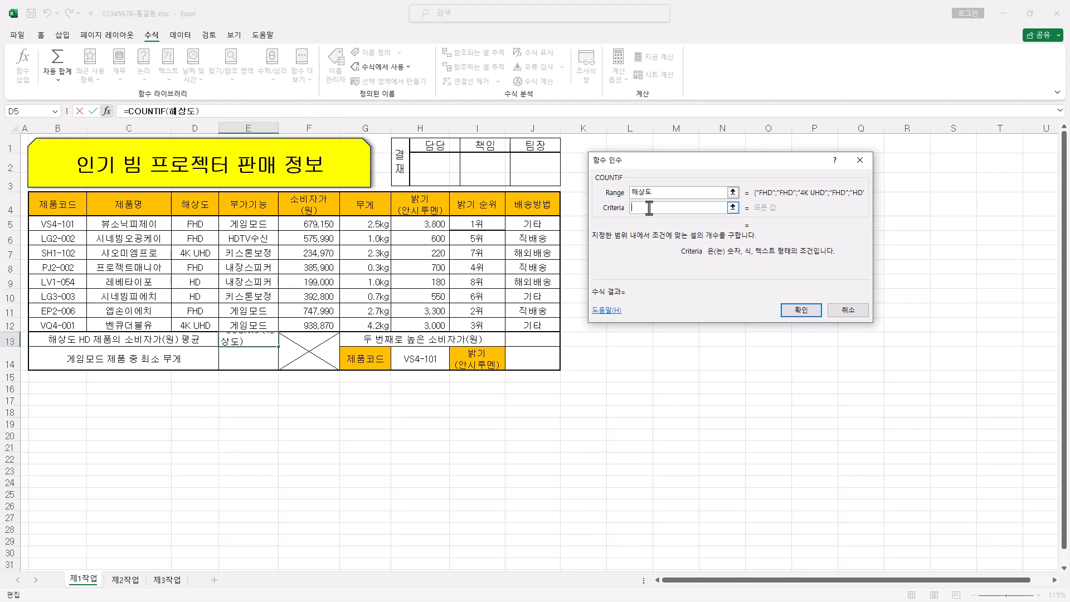
type("HD")
key("BackSpace")
key("BackSpace")
left_click(197, 283)
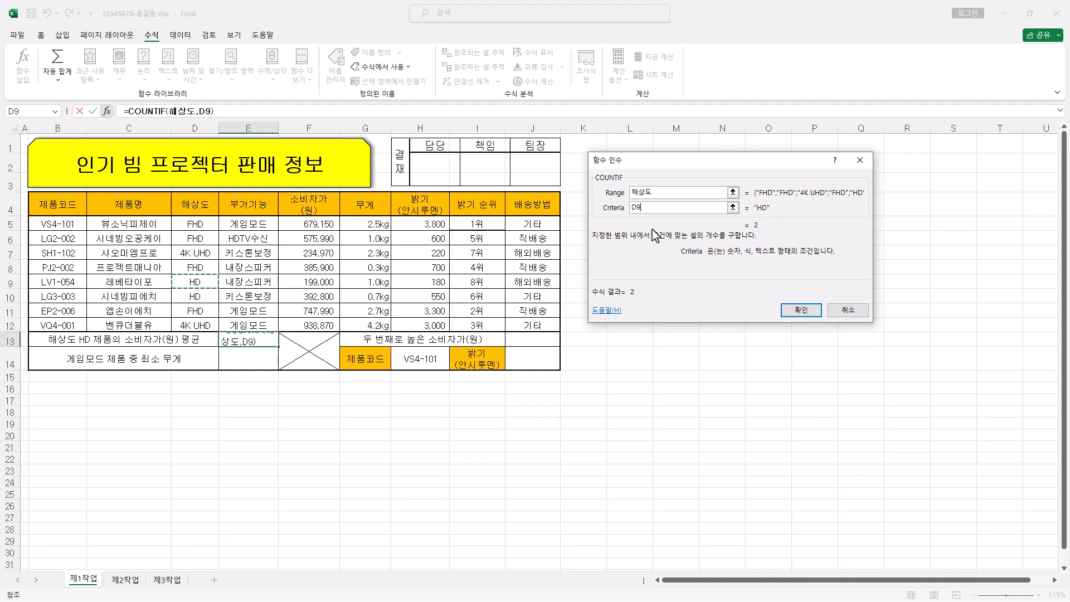
left_click(208, 296)
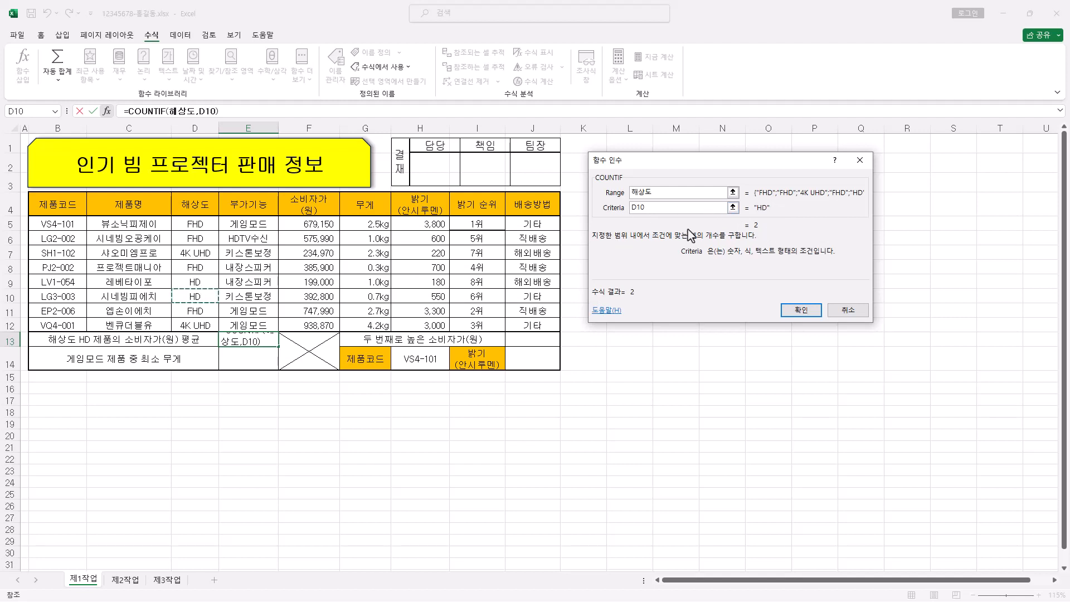
Set the COUNTIF Criteria to the text "HD" and enter the formula into E13
left_click_drag(661, 208, 583, 208)
type("HD")
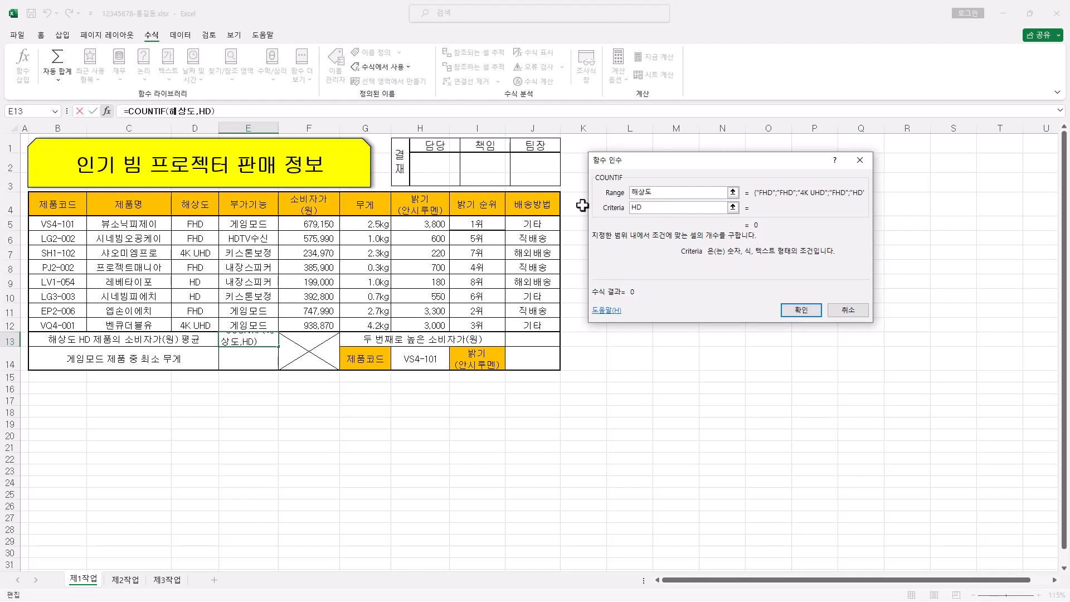
left_click(658, 196)
left_click(656, 209)
left_click(802, 311)
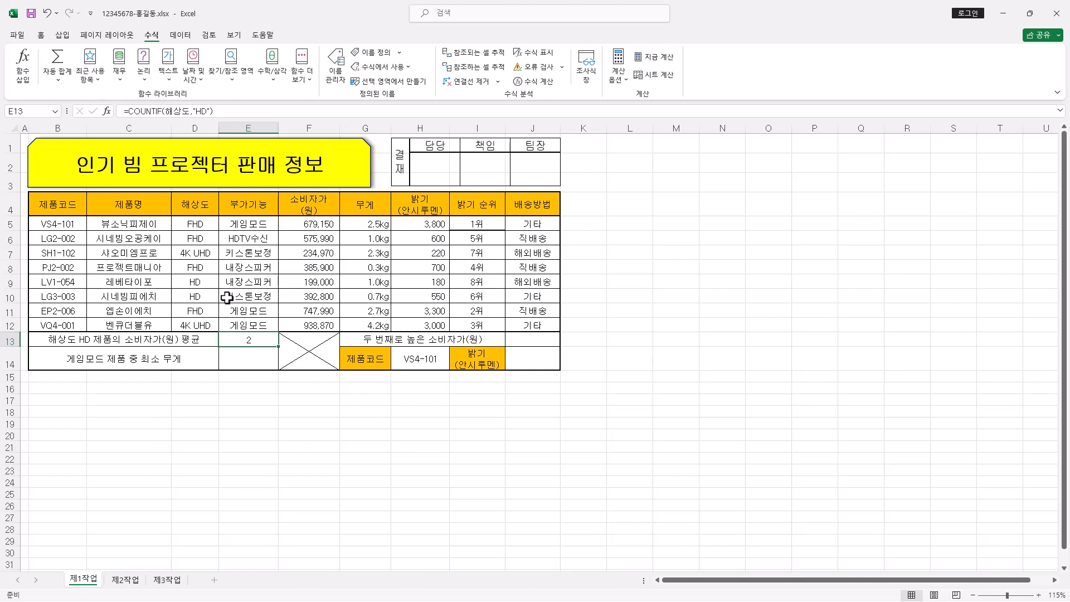
Cut COUNTIF(해상도,"HD") out of E13's formula, leaving only the equals sign
left_click(128, 111)
left_click_drag(128, 111, 214, 111)
right_click(197, 116)
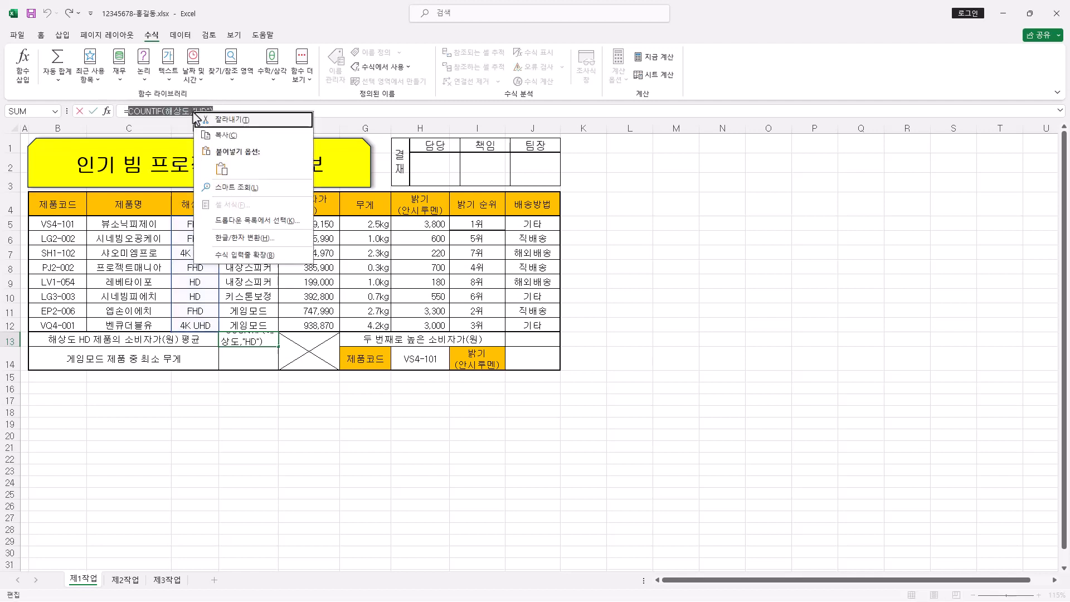
left_click(228, 119)
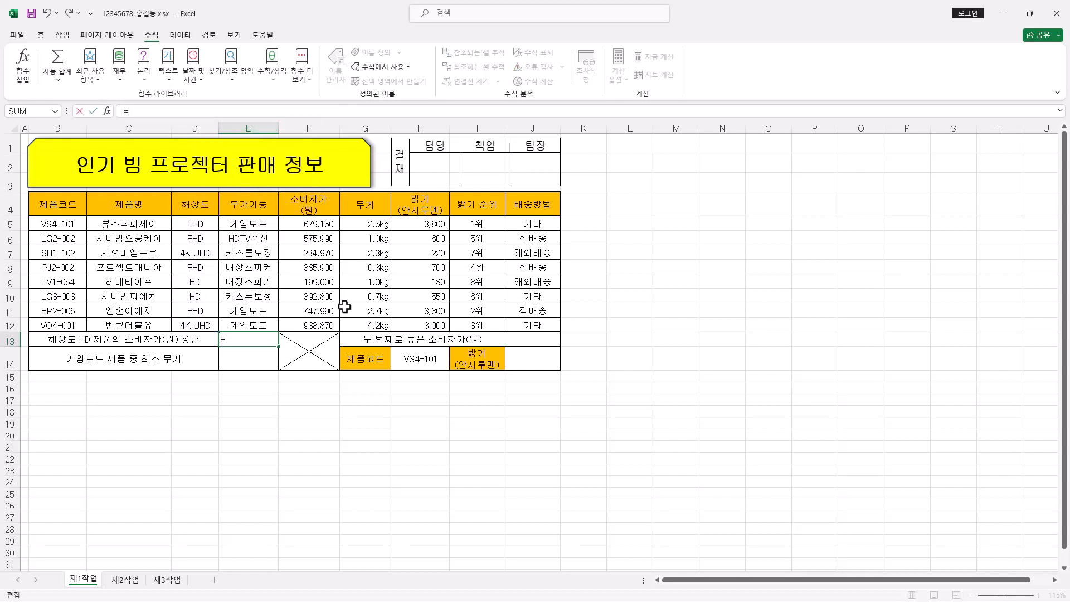
Start a SUMIF function in E13, open its arguments, and check the range, criteria and sum range against the formula noted in Notepad
type("sumif(")
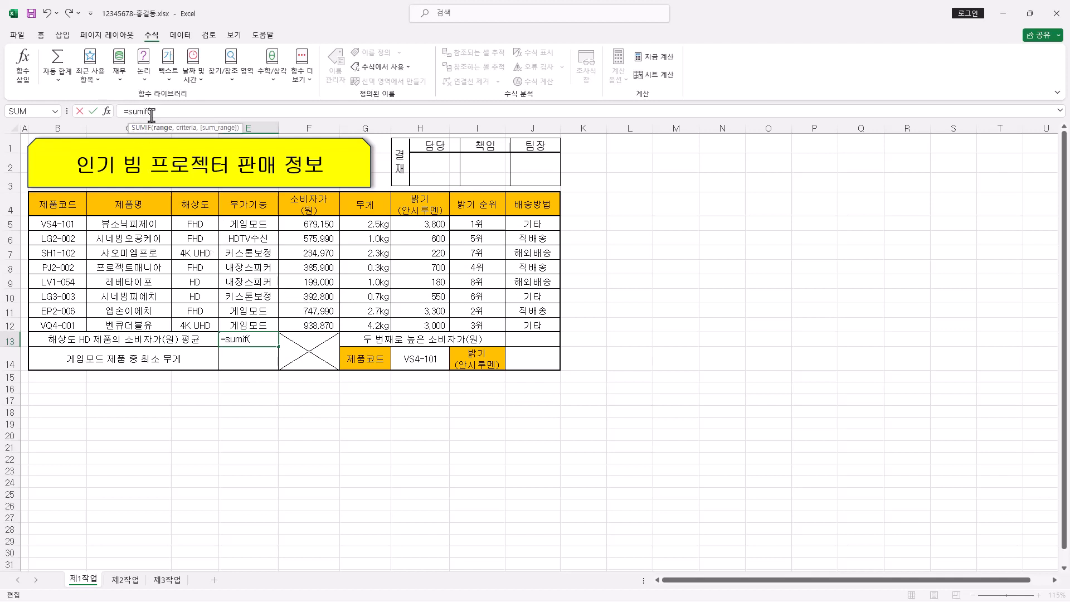
left_click(107, 112)
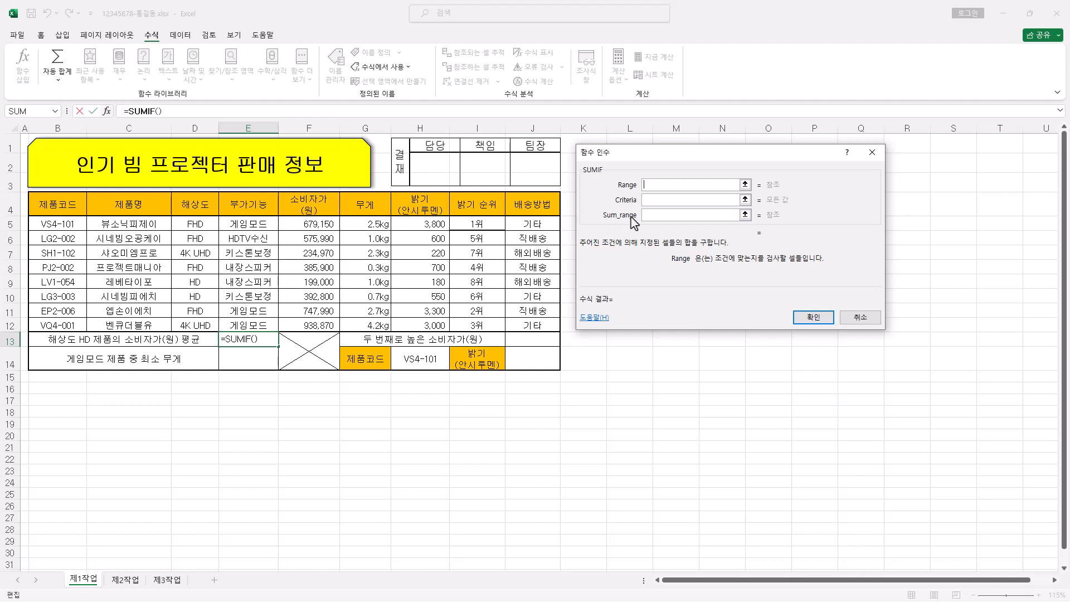
key("alt+Tab")
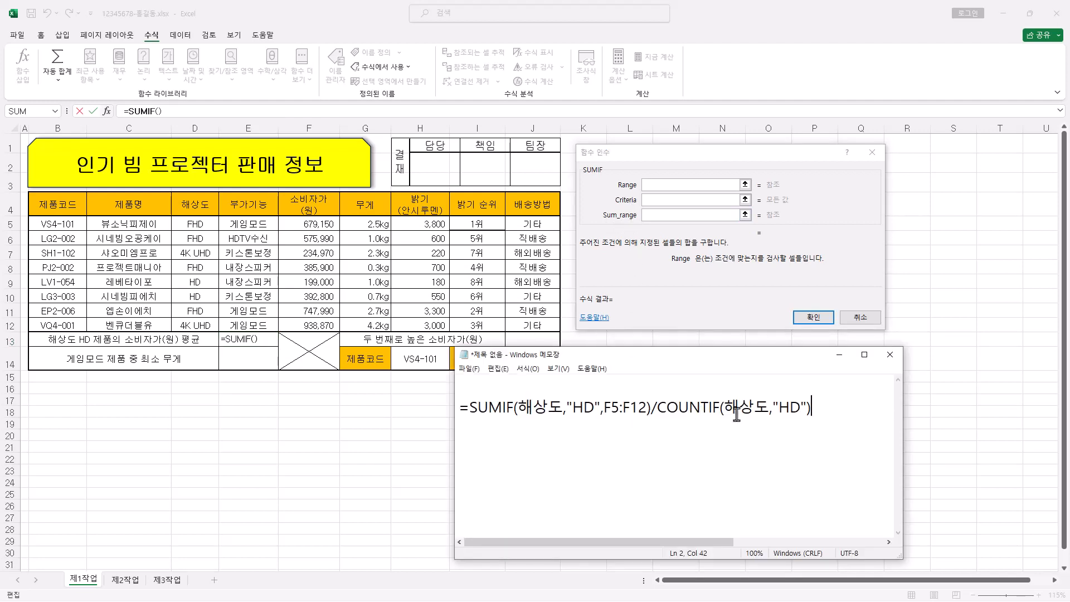
left_click_drag(517, 407, 562, 407)
left_click_drag(724, 407, 769, 407)
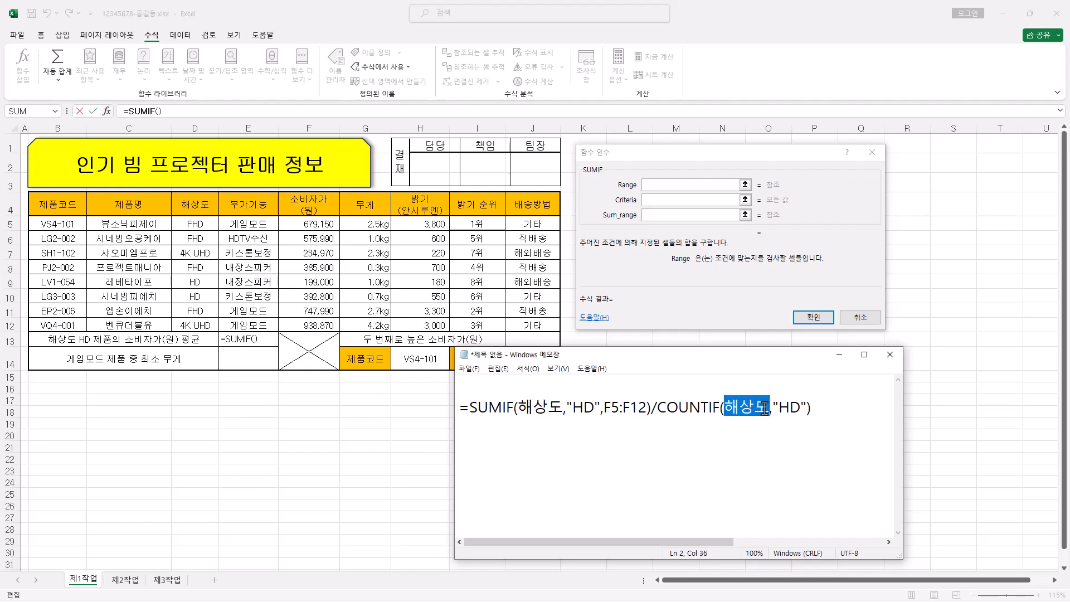
left_click_drag(567, 407, 598, 407)
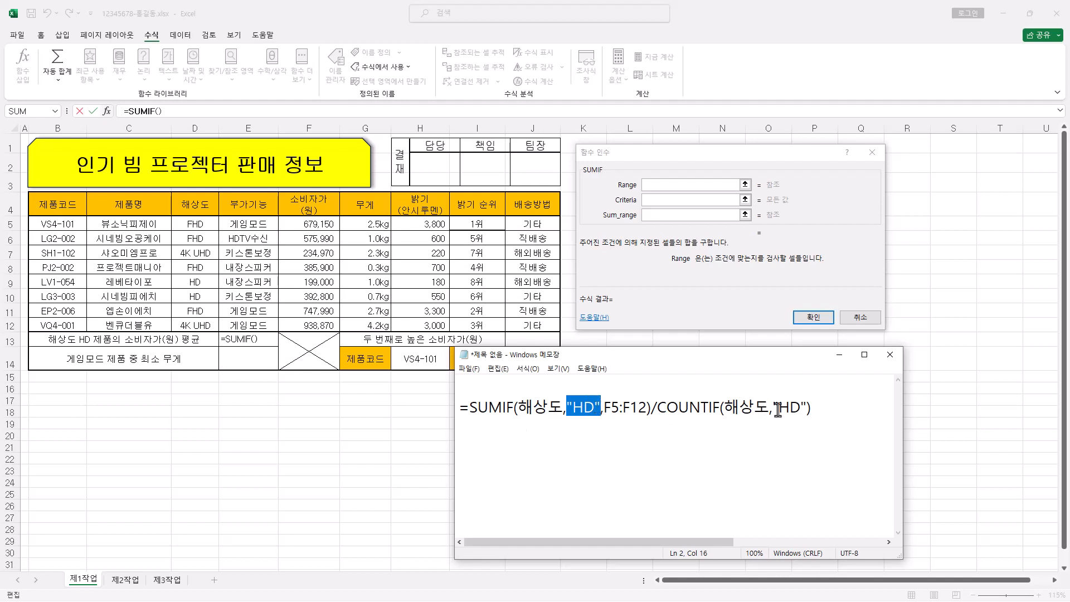
left_click_drag(772, 407, 808, 408)
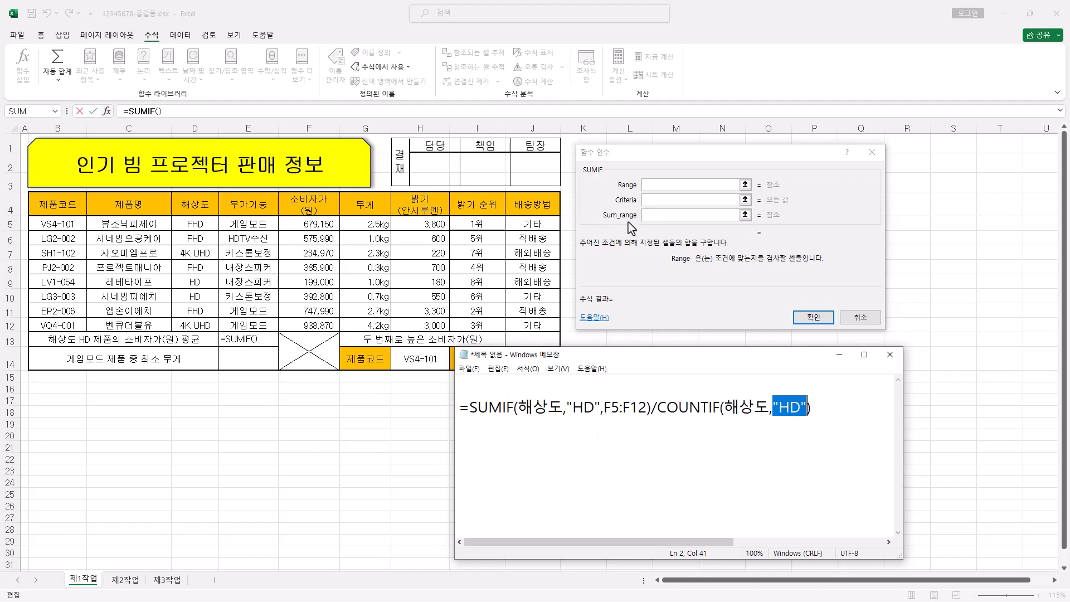
left_click_drag(604, 408, 646, 408)
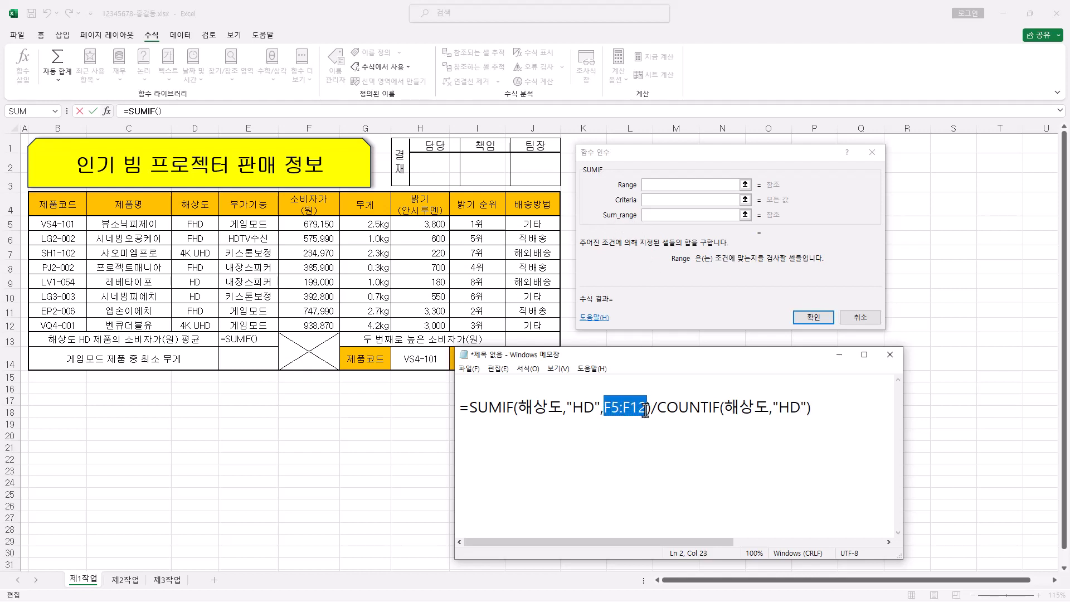
Complete the SUMIF in E13 with the 해상도 range, criteria "HD" and sum range F5:F12
left_click(661, 184)
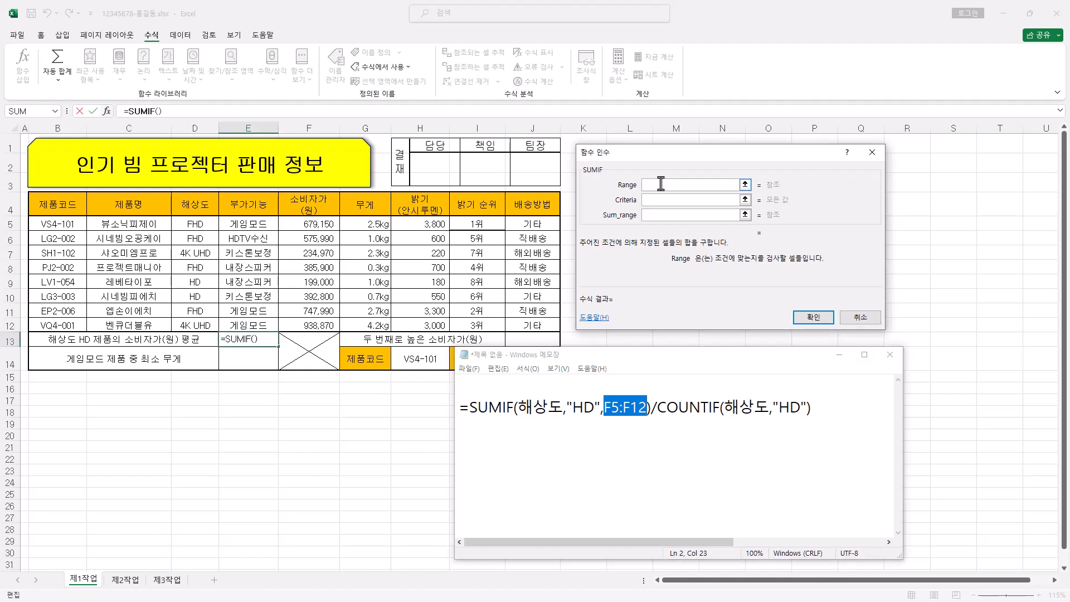
left_click_drag(196, 224, 200, 318)
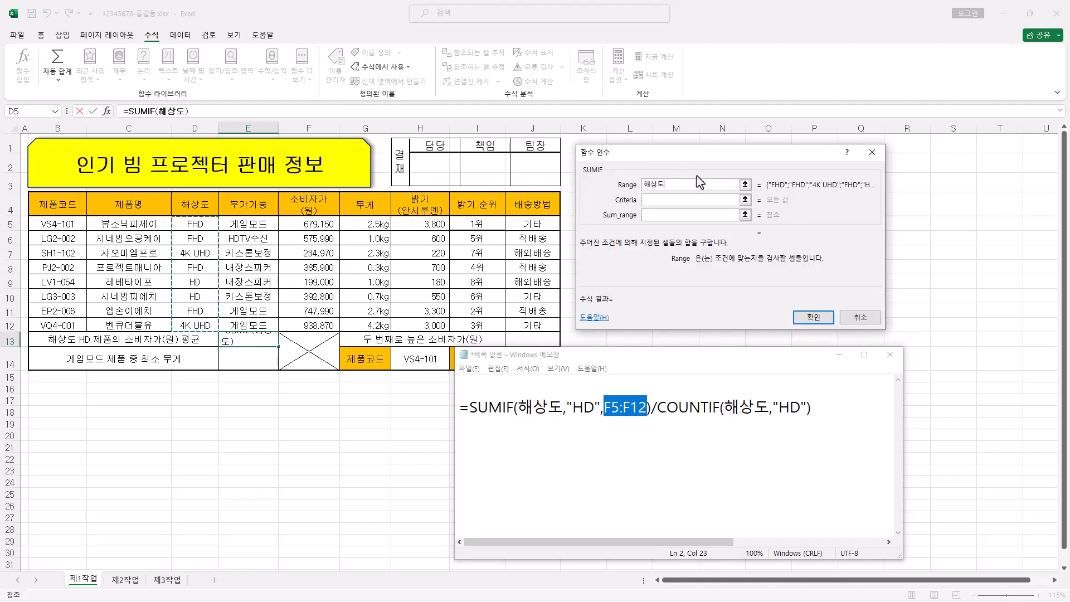
left_click(662, 201)
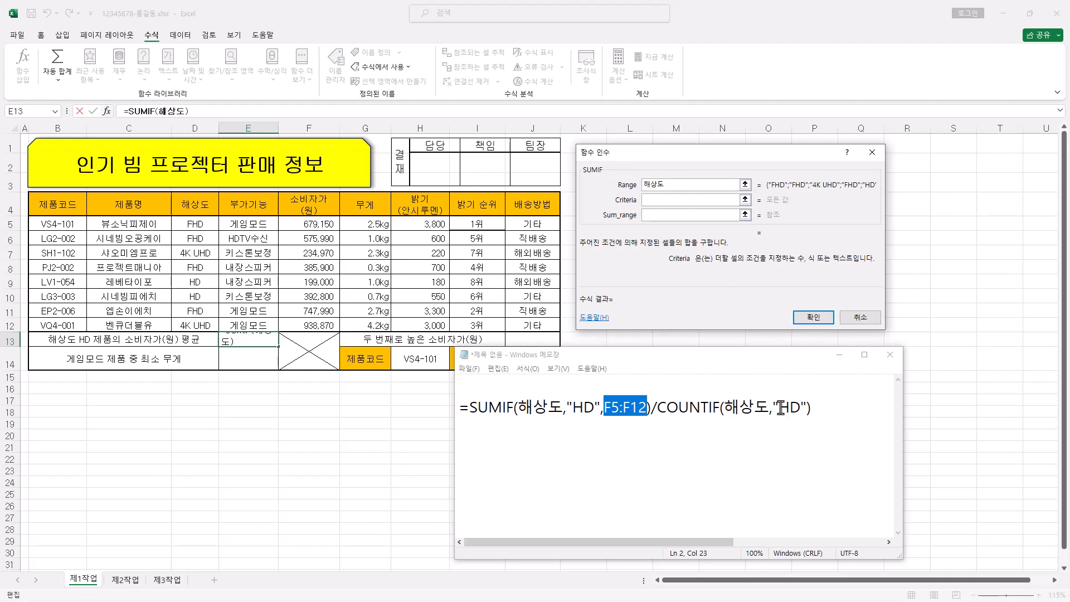
type("HD")
left_click(654, 215)
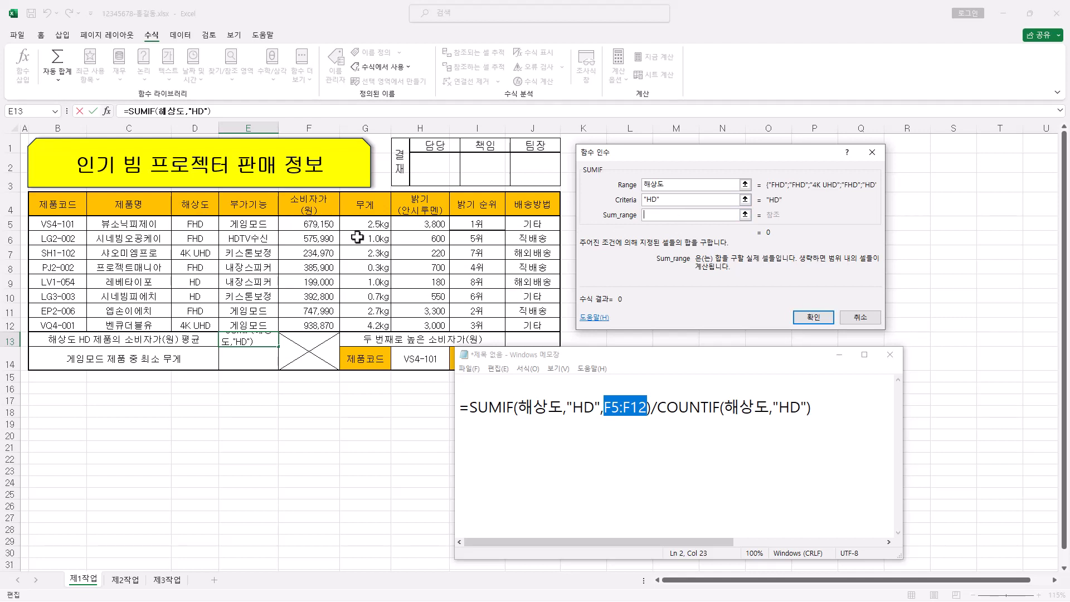
left_click_drag(324, 224, 322, 326)
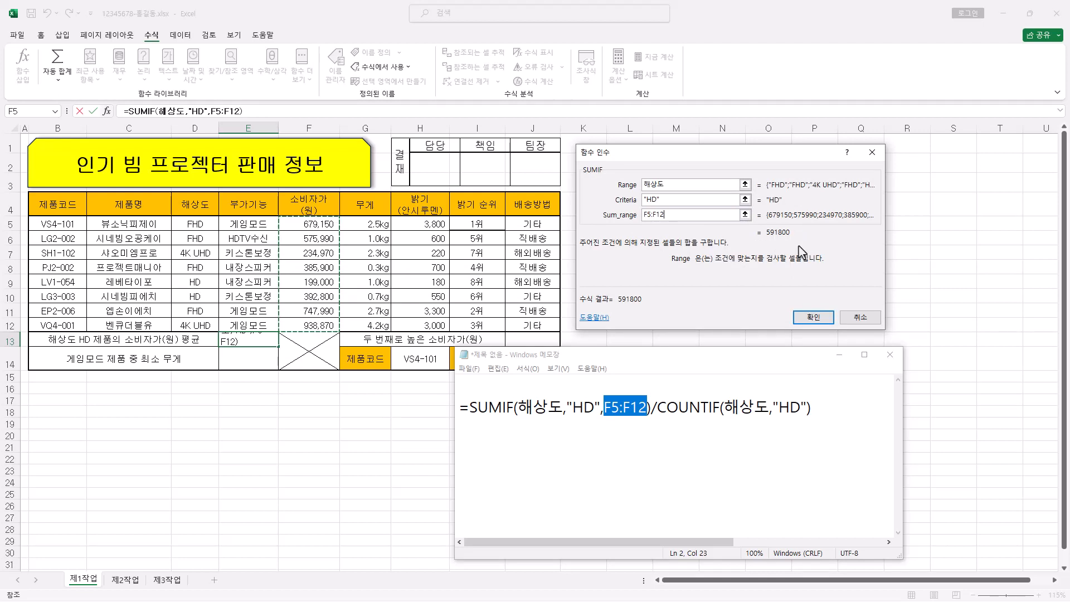
left_click(815, 318)
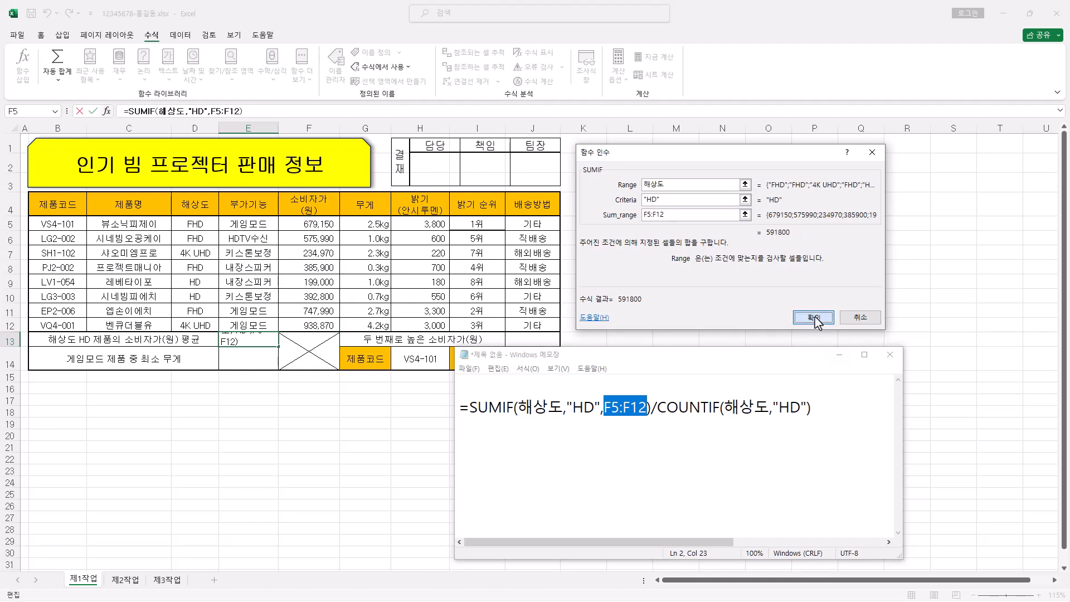
Extend the E13 formula to divide the sum by COUNTIF(해상도,"HD")
left_click(256, 345)
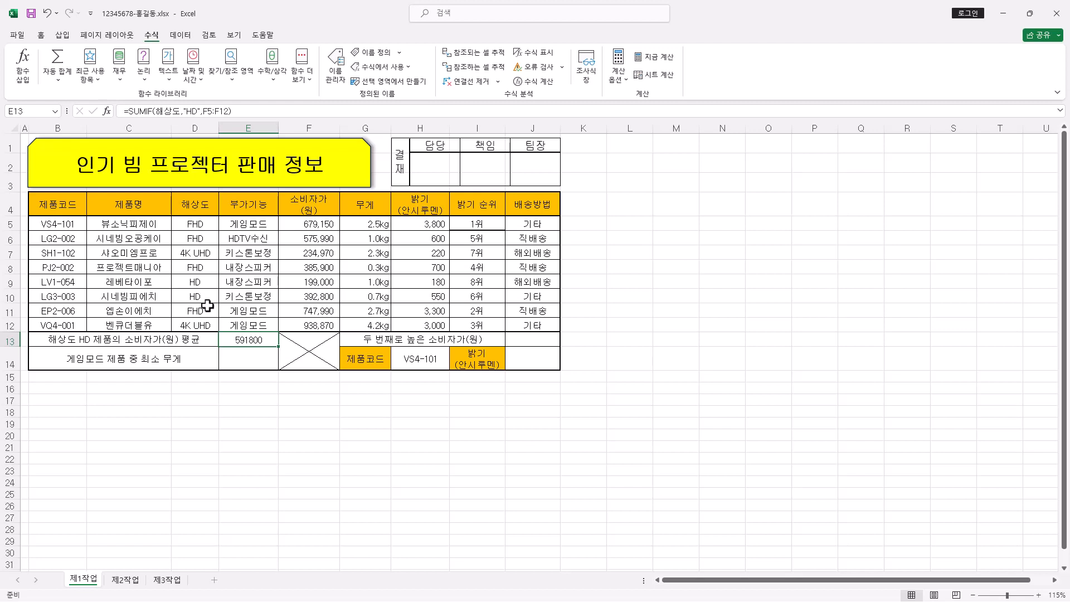
left_click(241, 112)
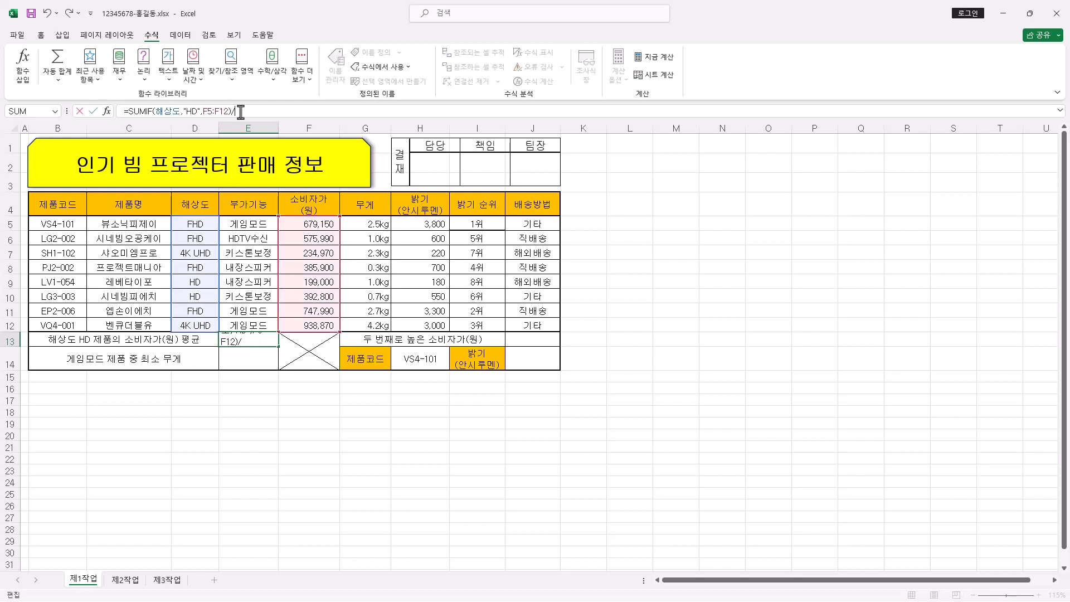
right_click(241, 112)
left_click(252, 110)
key("ctrl+v")
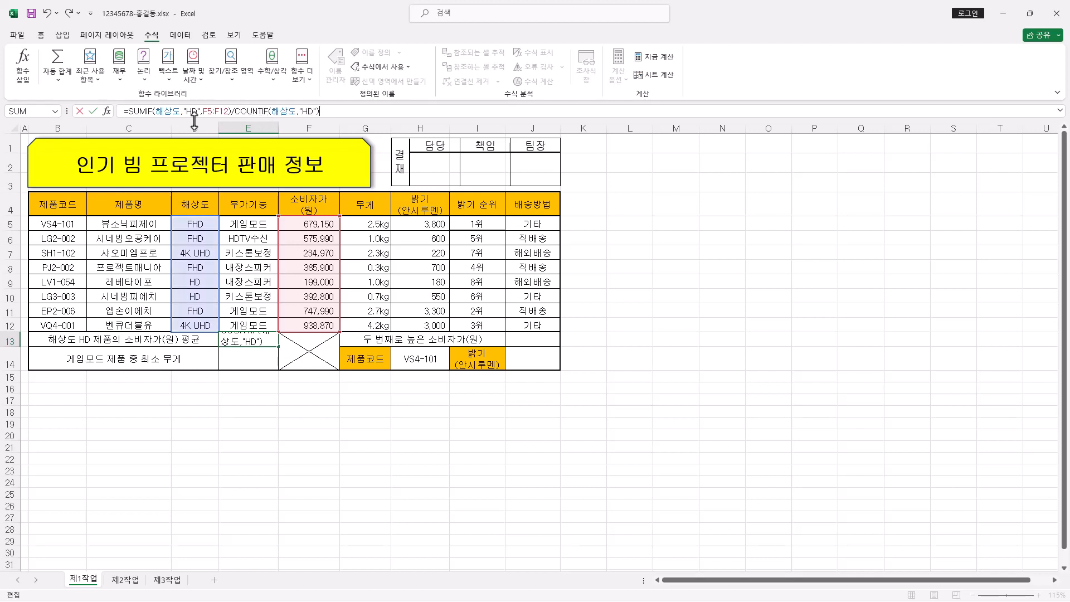
key("Return")
left_click(264, 342)
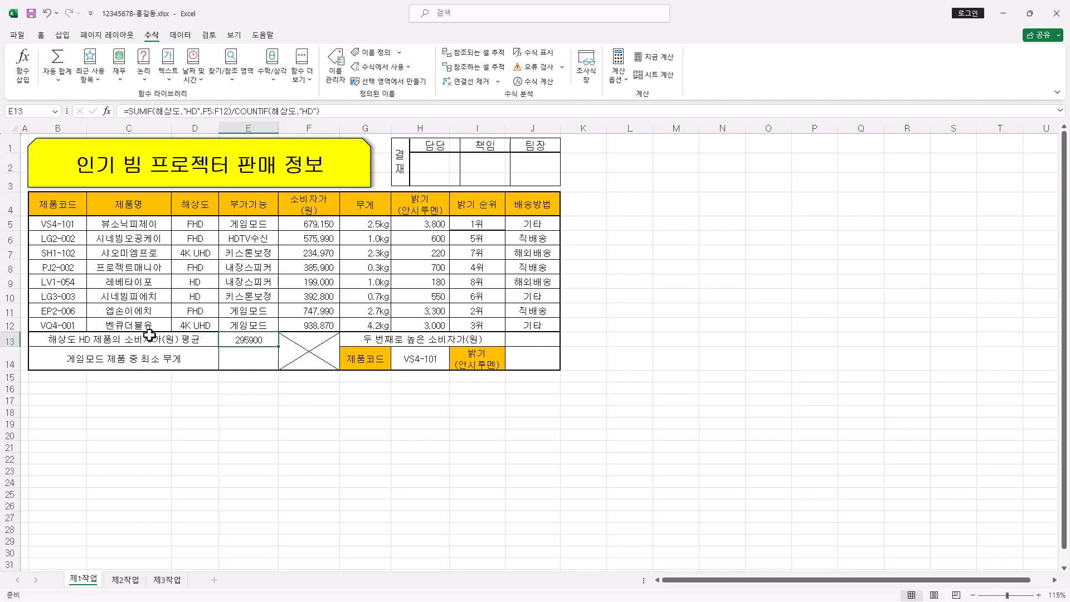
Apply the comma number style to the average in E13 and right-align it
left_click(41, 35)
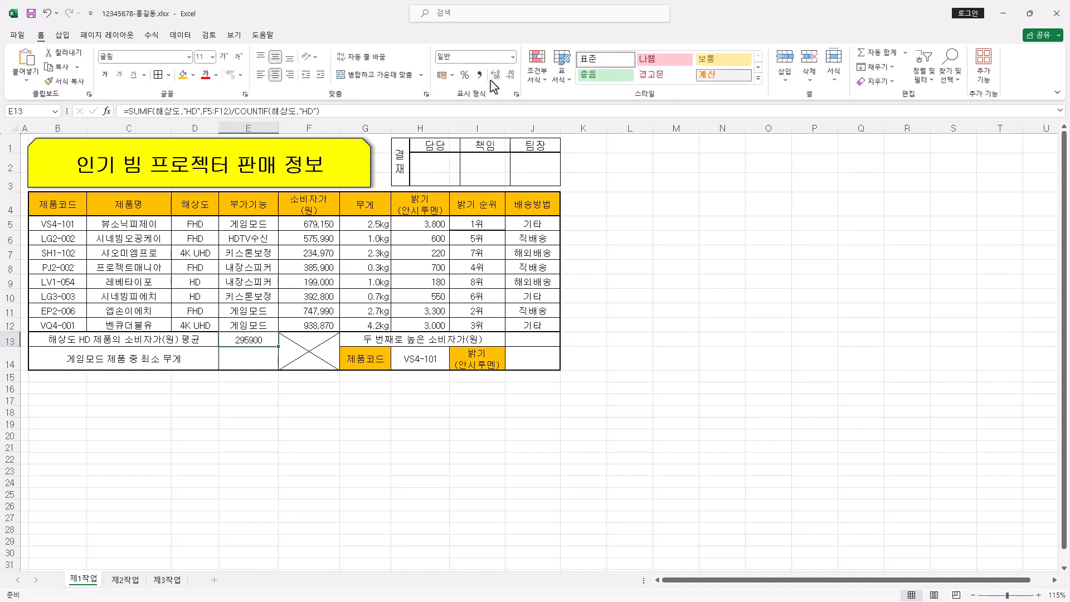
left_click(480, 75)
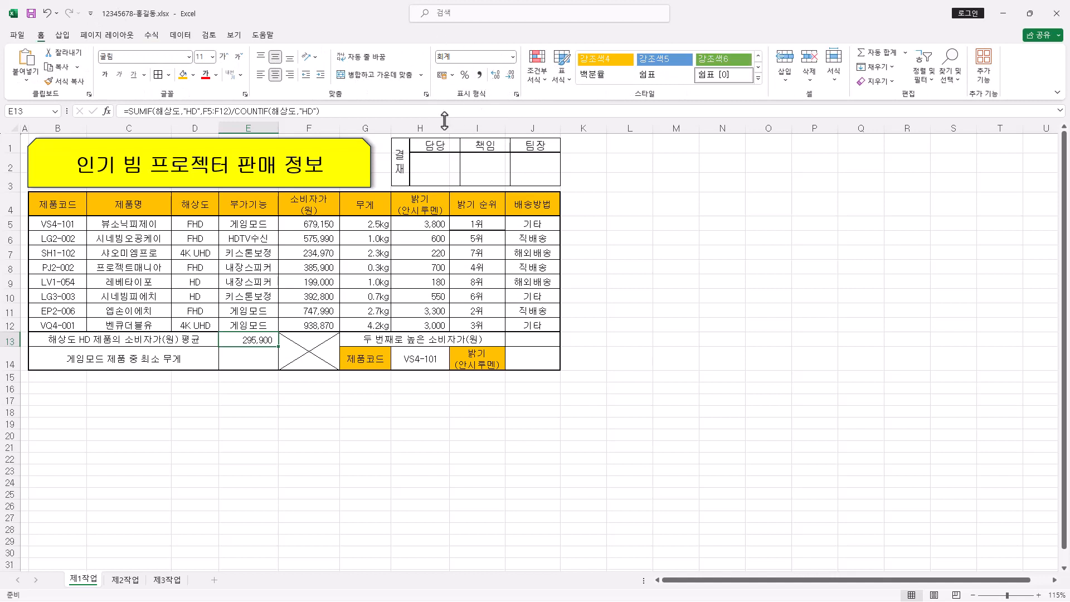
left_click(288, 77)
left_click(290, 77)
left_click(289, 75)
Start a DMIN function in E14, open its arguments, and check the DMIN syntax and example noted in Notepad
left_click(263, 362)
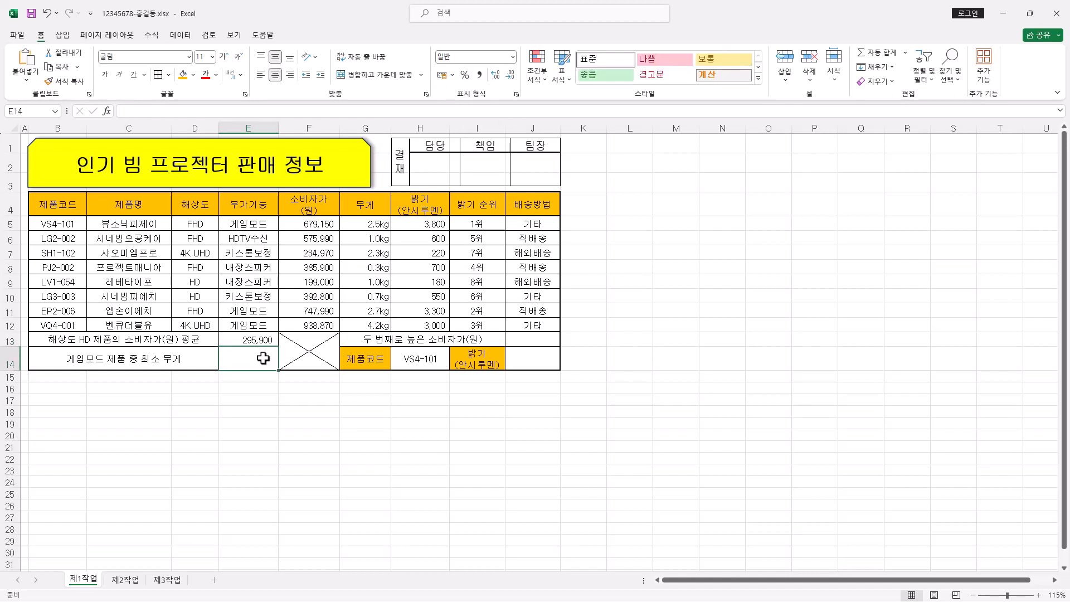
left_click(229, 110)
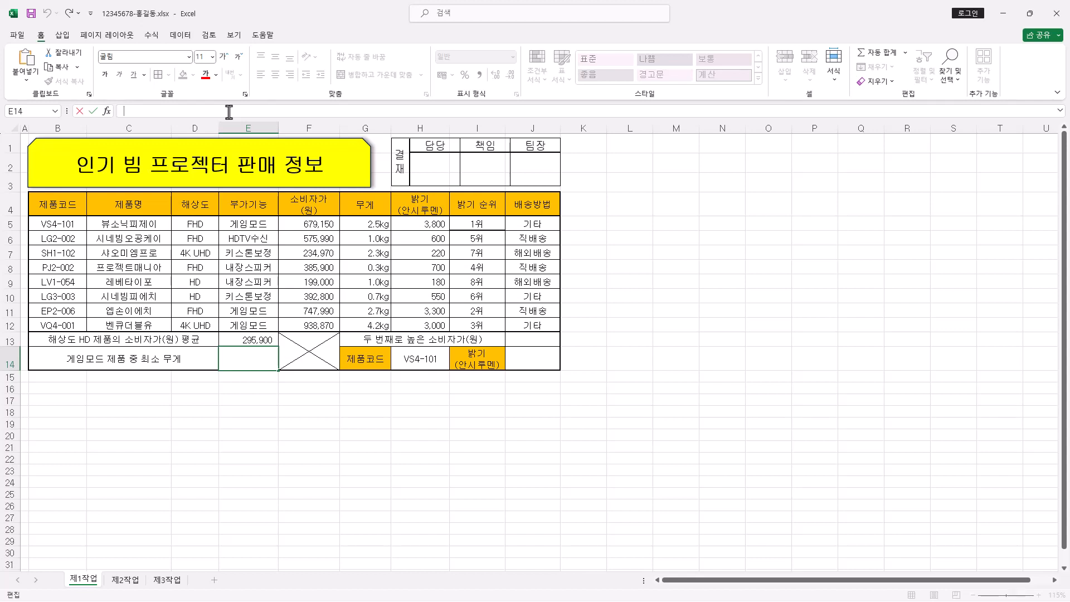
type("=dmin(")
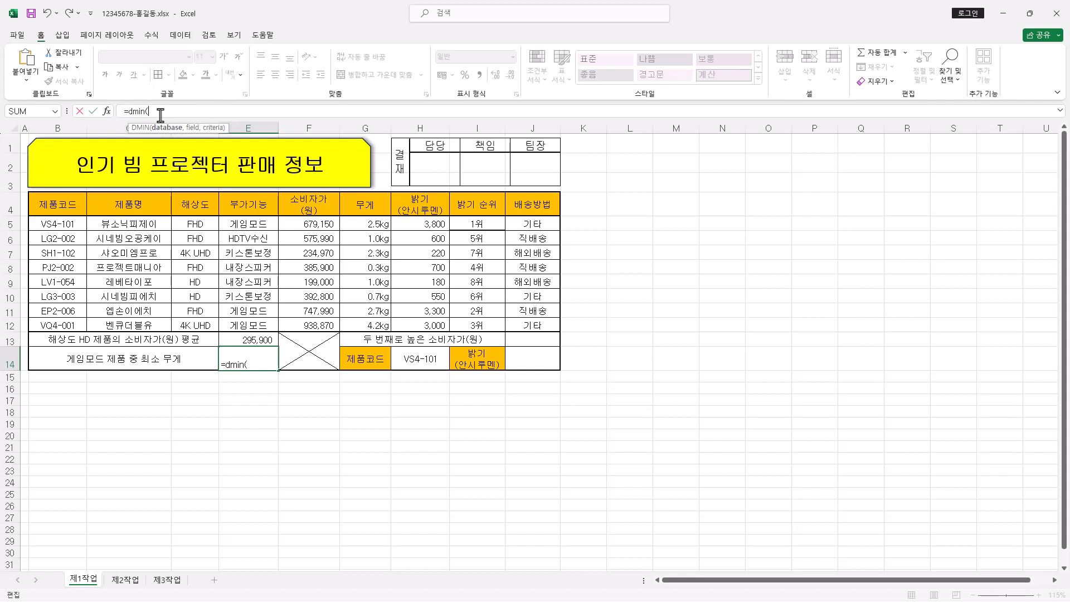
left_click(106, 112)
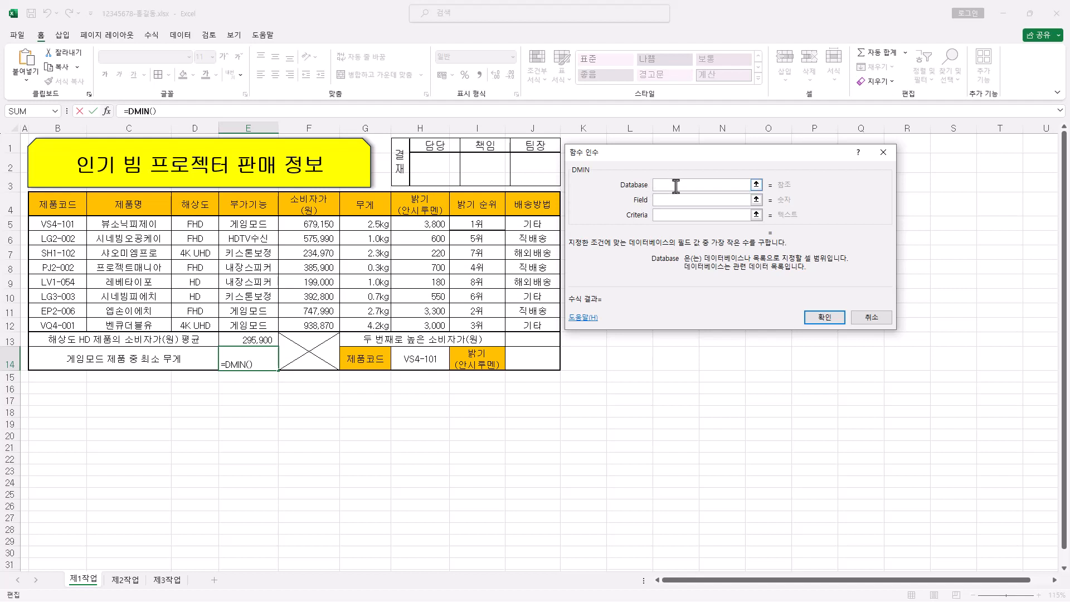
key("alt+Tab")
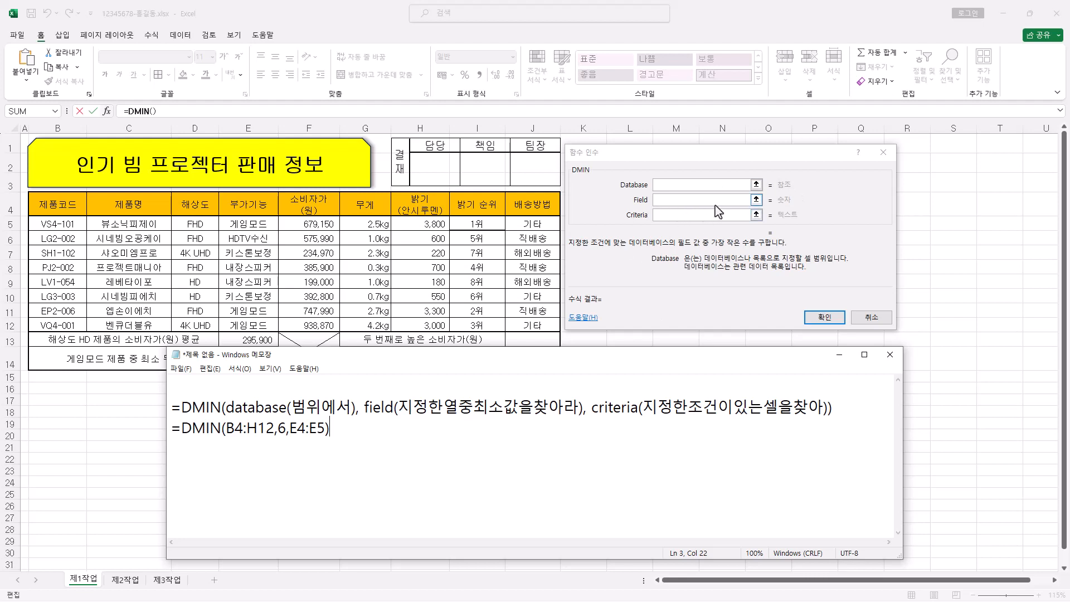
left_click(670, 215)
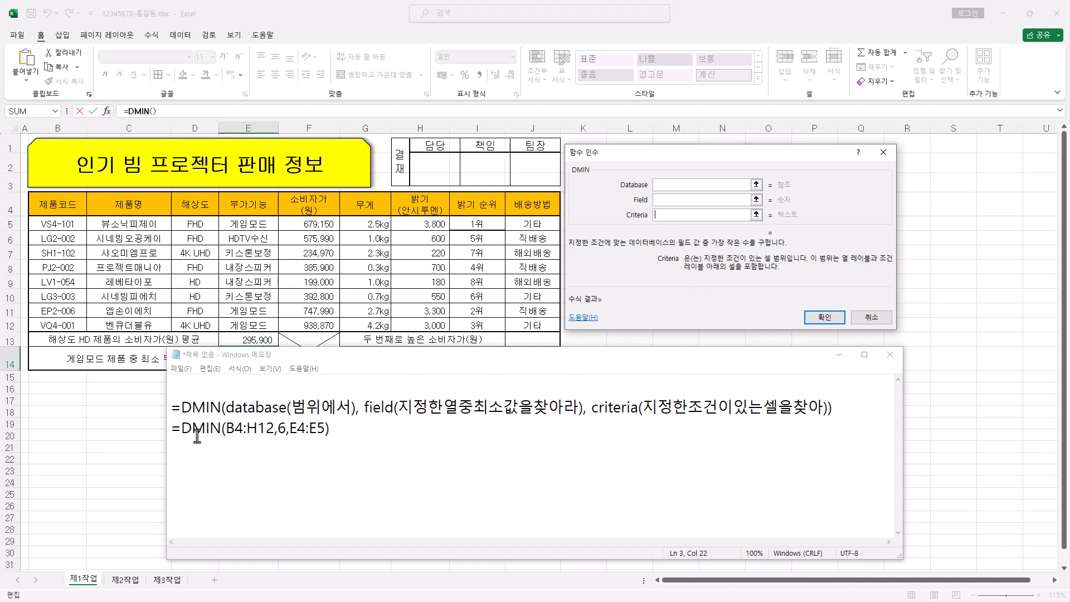
left_click_drag(182, 428, 329, 428)
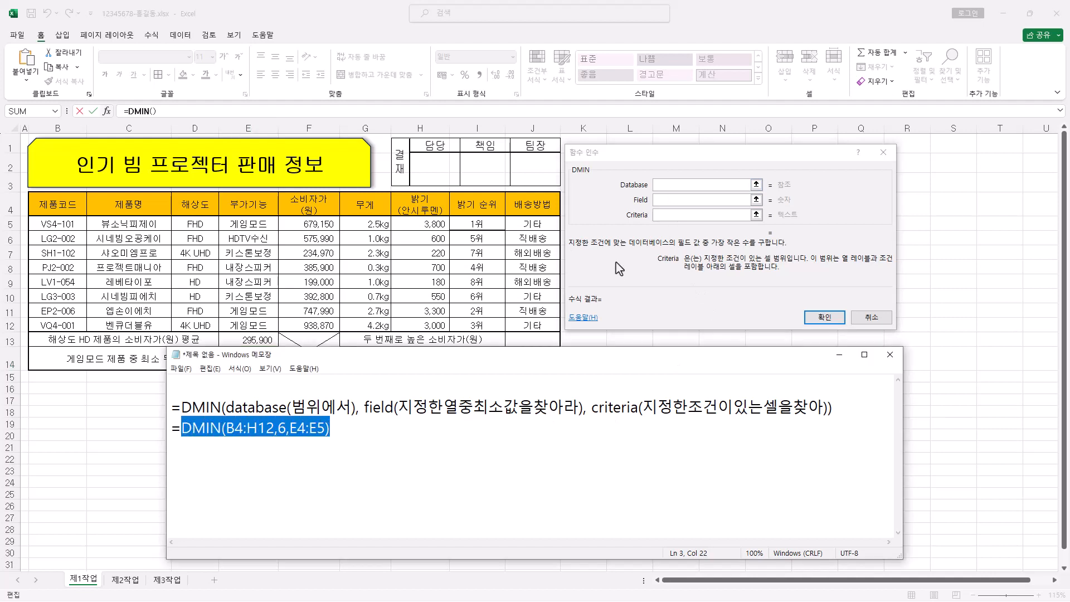
Complete the DMIN in E14 with database B4:H12, field 6 and criteria E4:E5, and right-align the cell
left_click(667, 185)
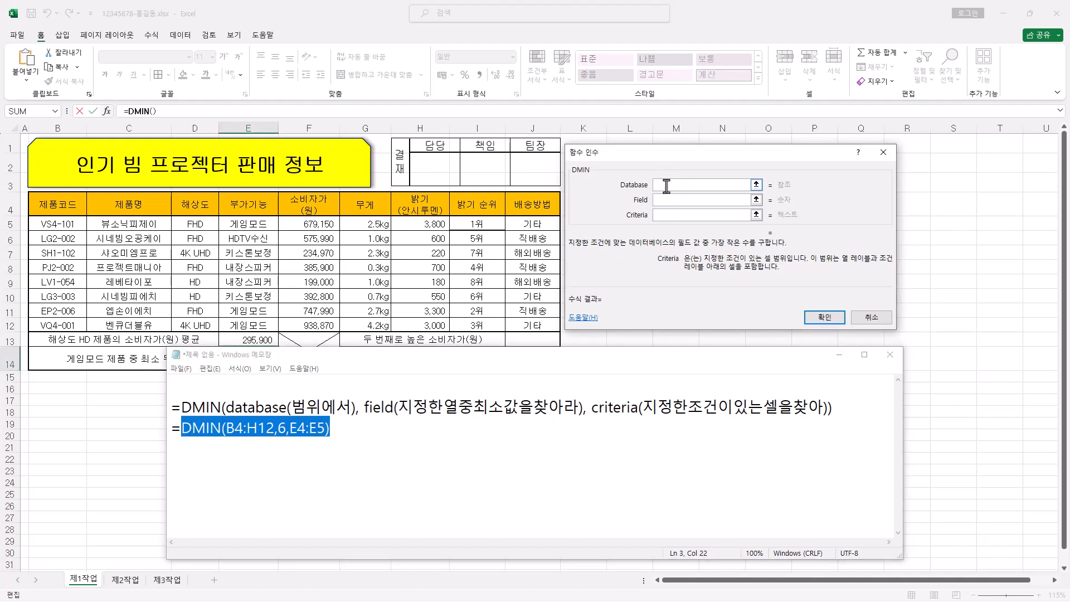
left_click(666, 186)
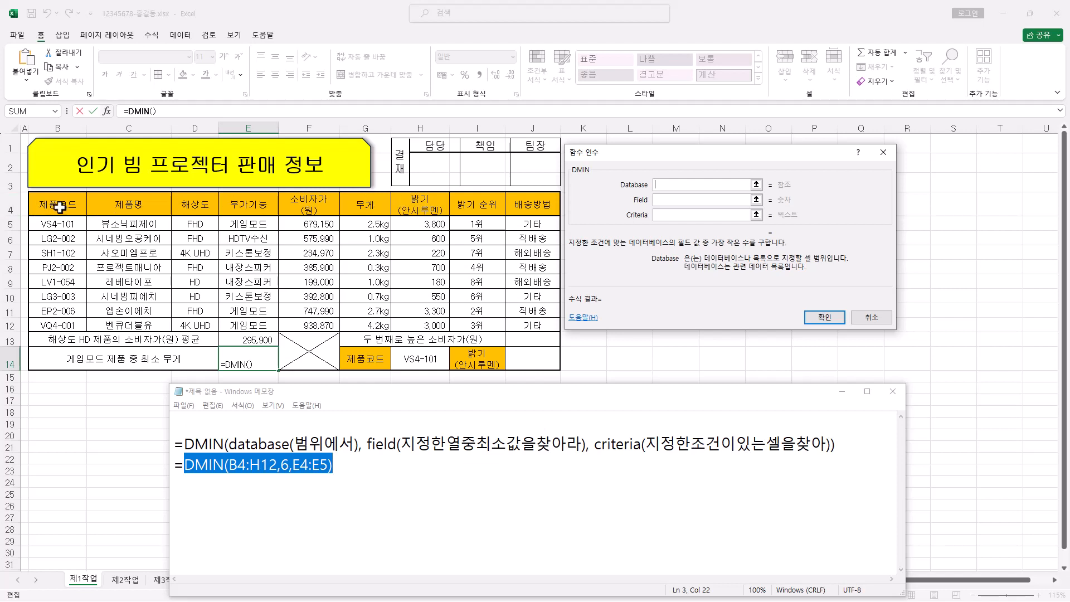
left_click_drag(59, 207, 408, 321)
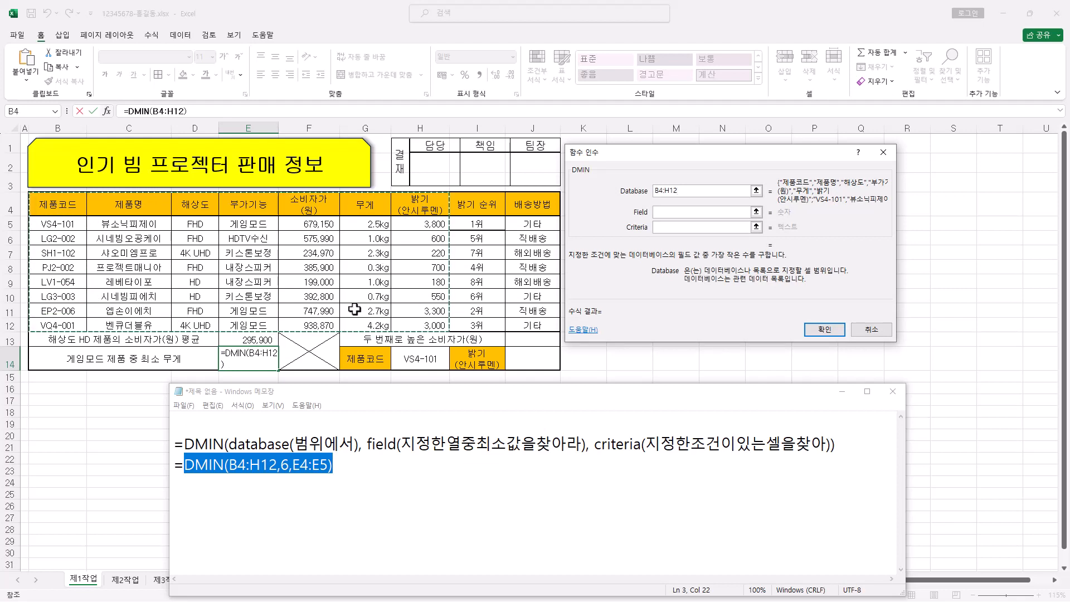
left_click(676, 213)
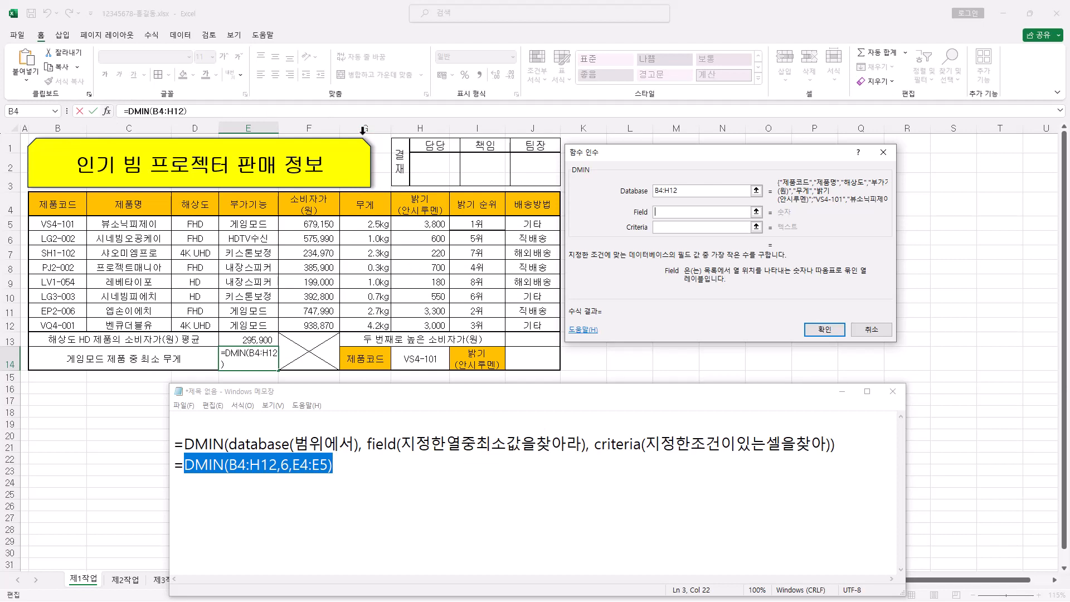
type("6")
left_click(668, 227)
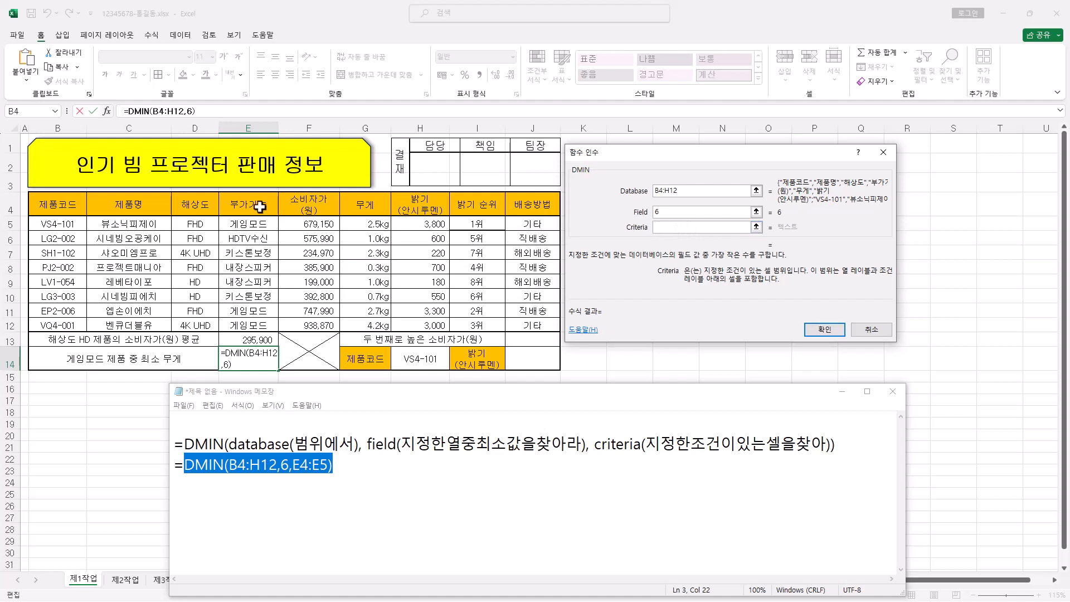
left_click_drag(260, 207, 256, 227)
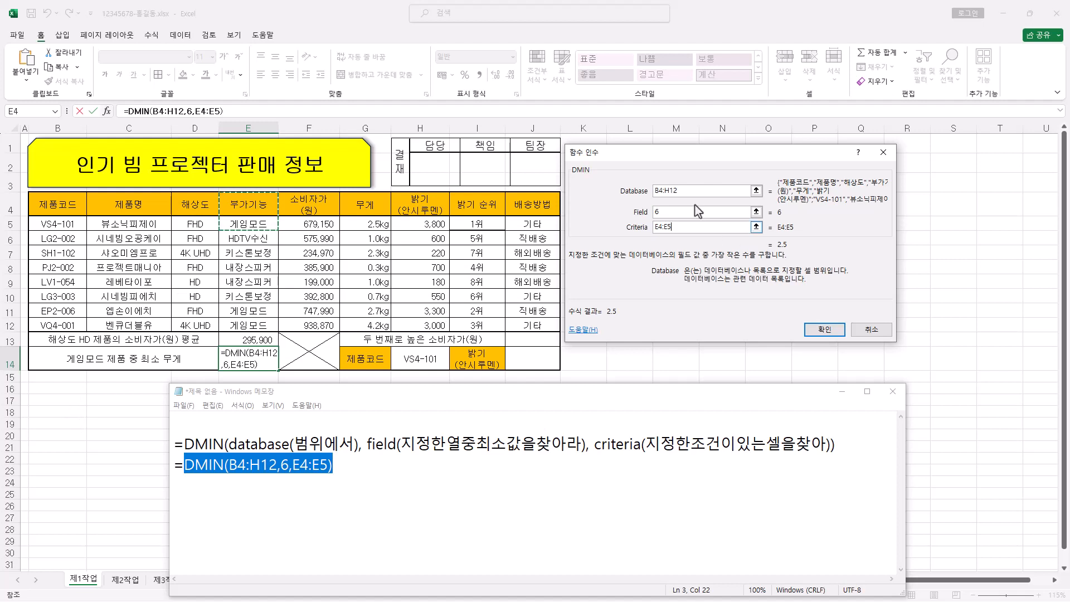
left_click(838, 334)
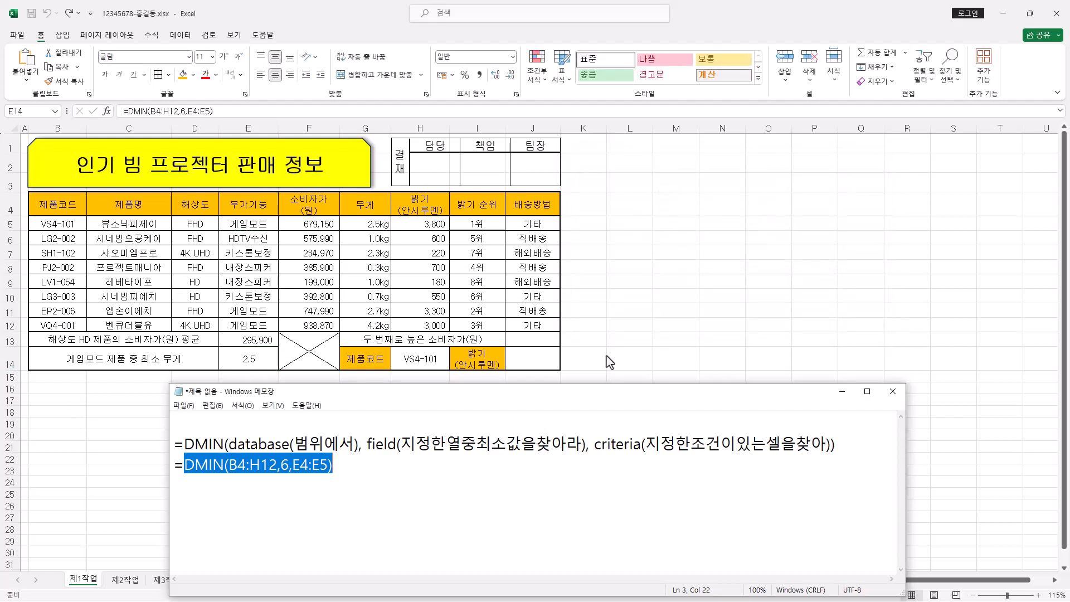
left_click(253, 358)
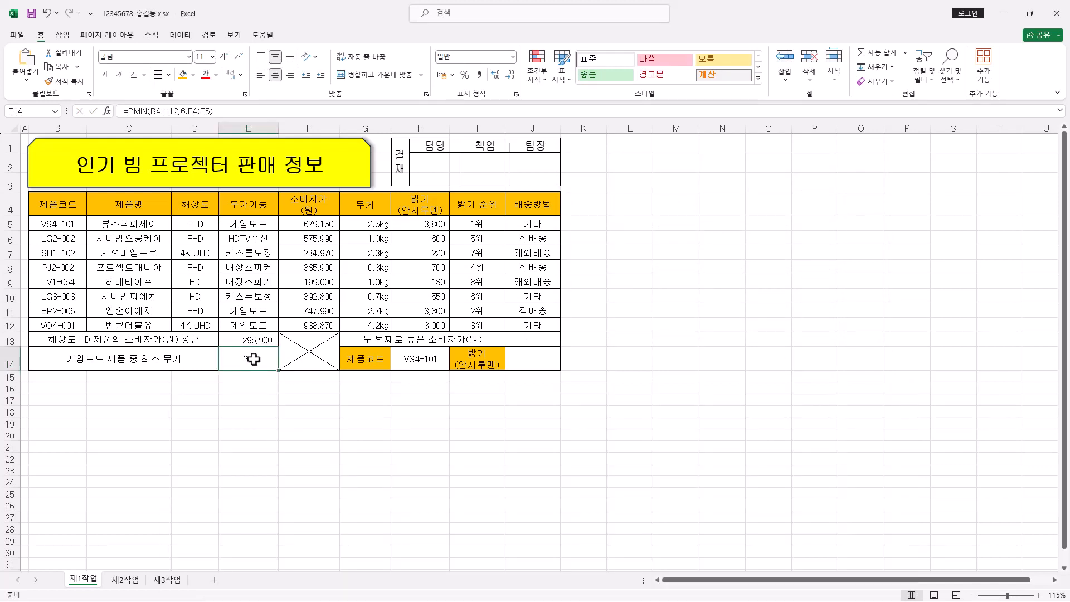
left_click(289, 74)
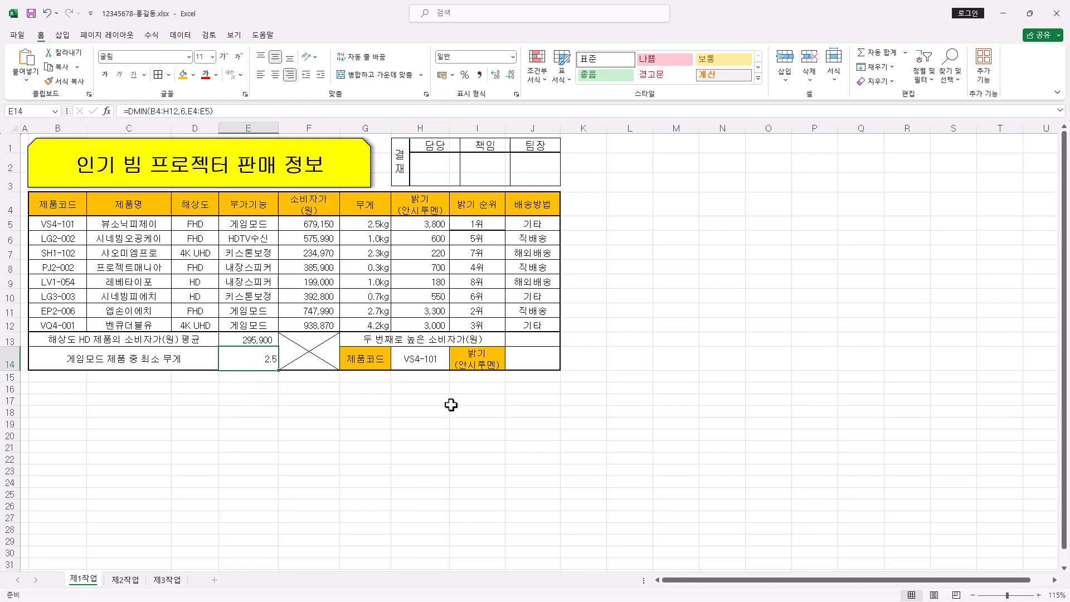
Check the LARGE syntax and example noted in Notepad, start a LARGE function in J13 and open its arguments
left_click(529, 343)
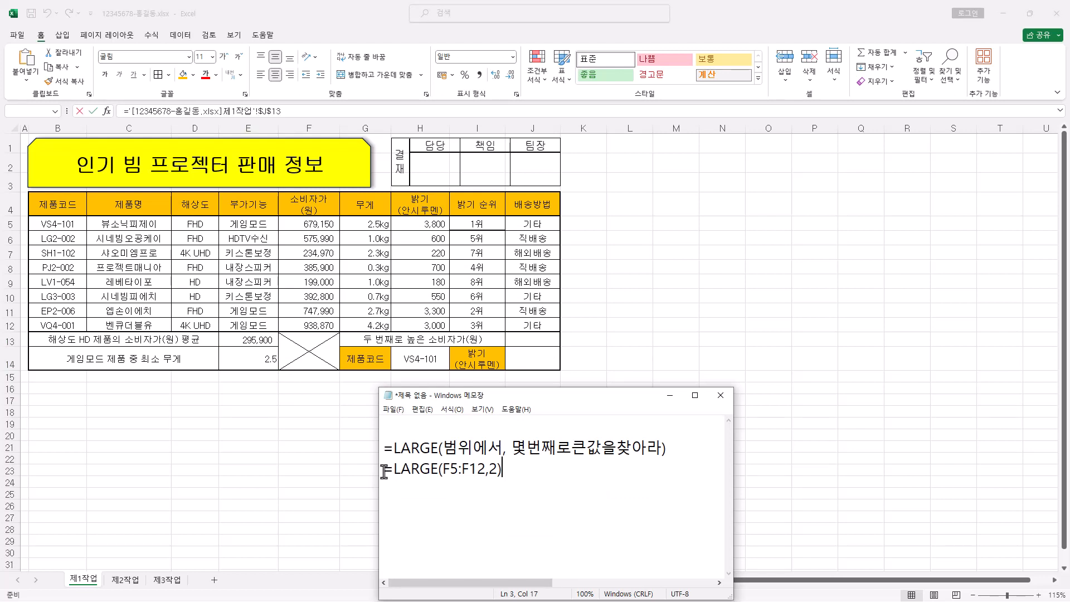
left_click_drag(386, 469, 503, 468)
left_click(536, 349)
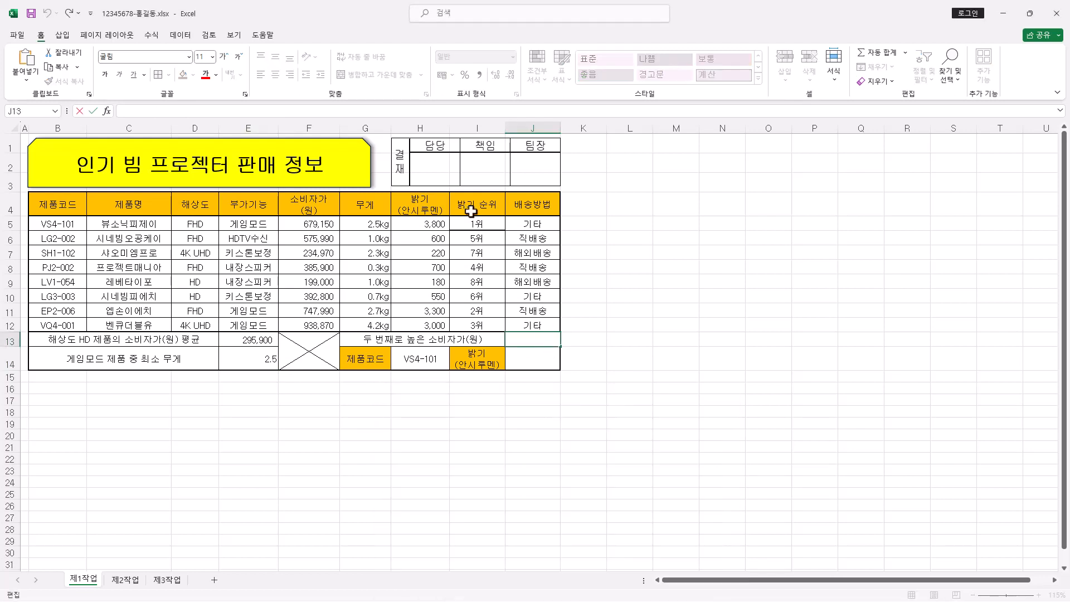
left_click(127, 111)
type("=LARGE(")
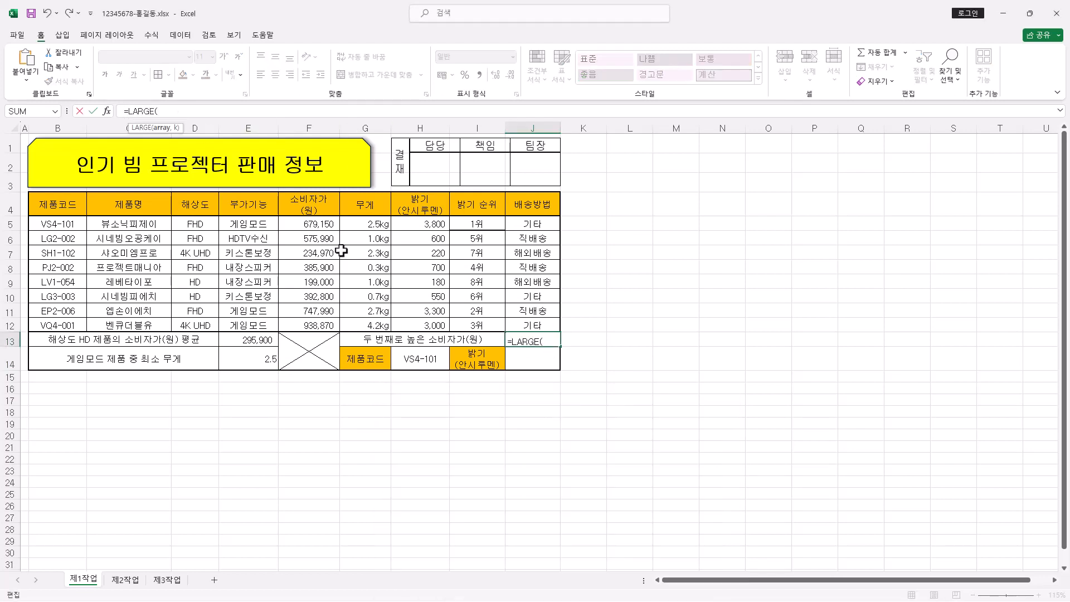
left_click(107, 111)
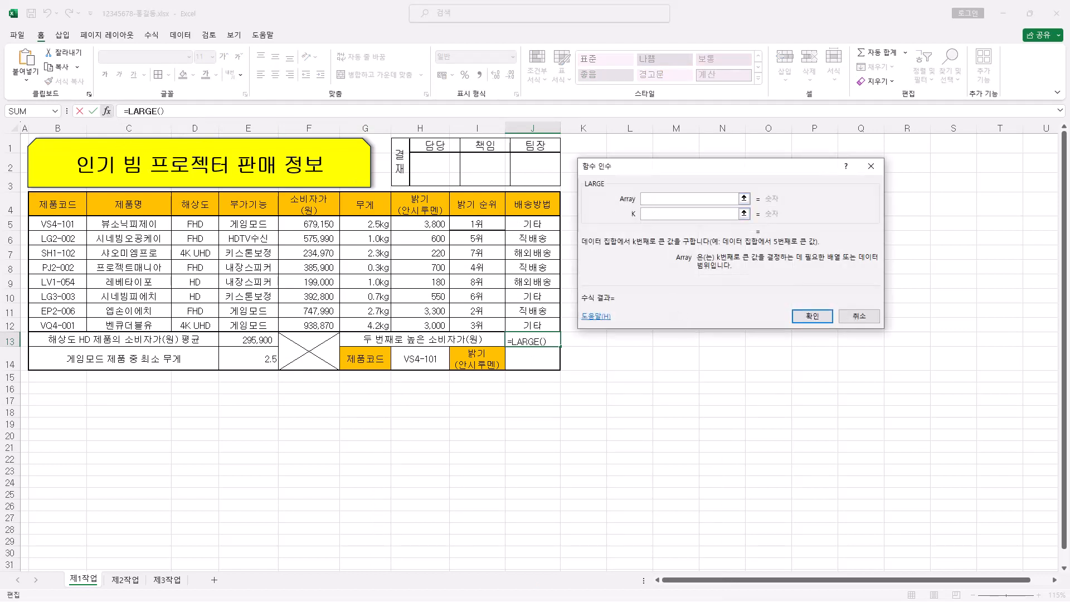
key("alt+Tab")
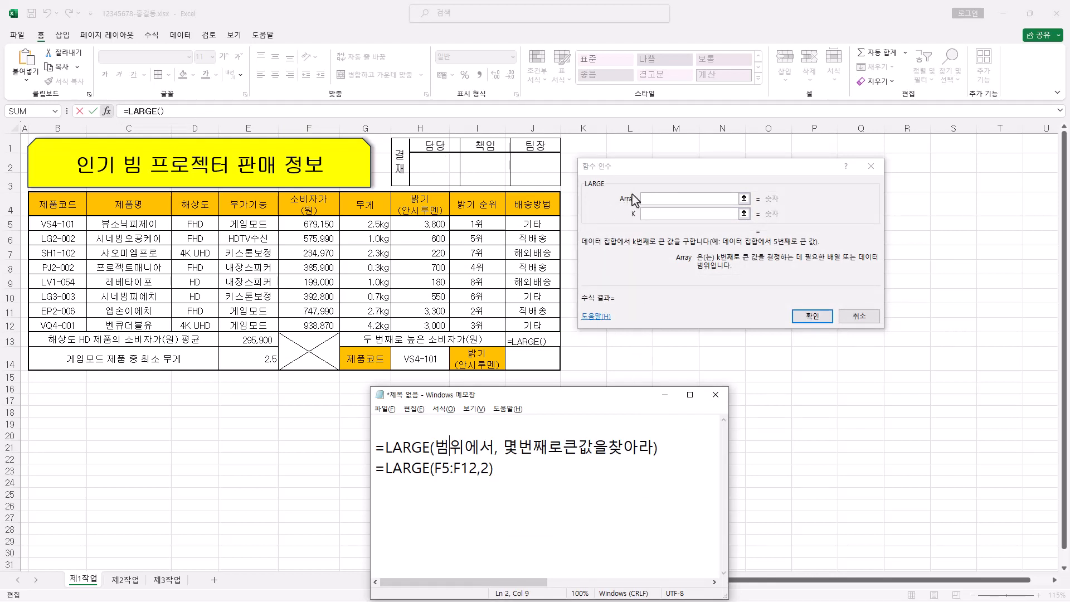
Complete the LARGE function in J13 with array F5:F12 and K set to 2
left_click(672, 214)
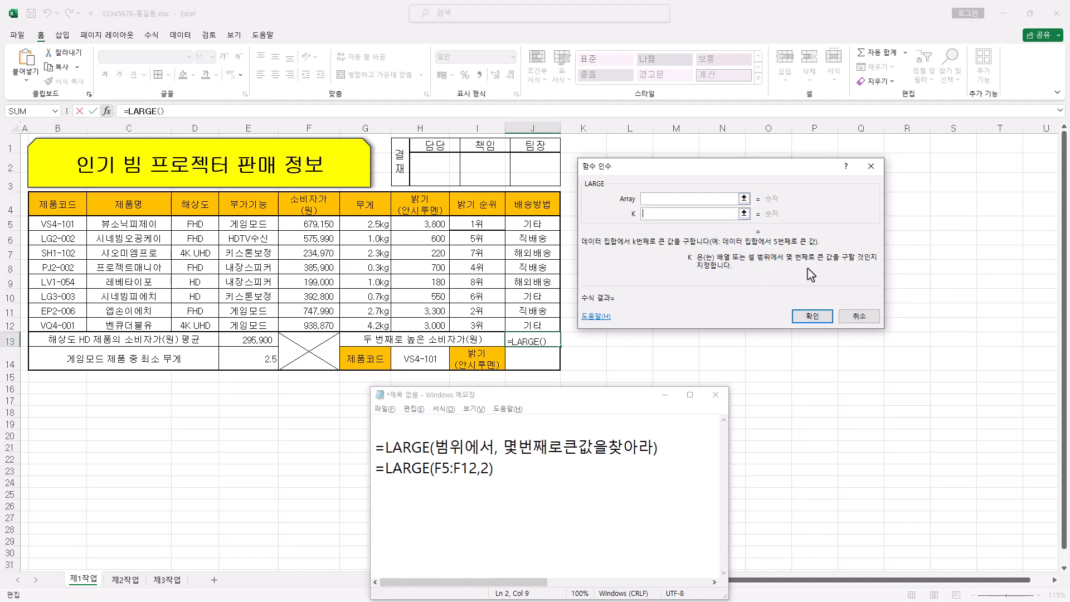
left_click(655, 200)
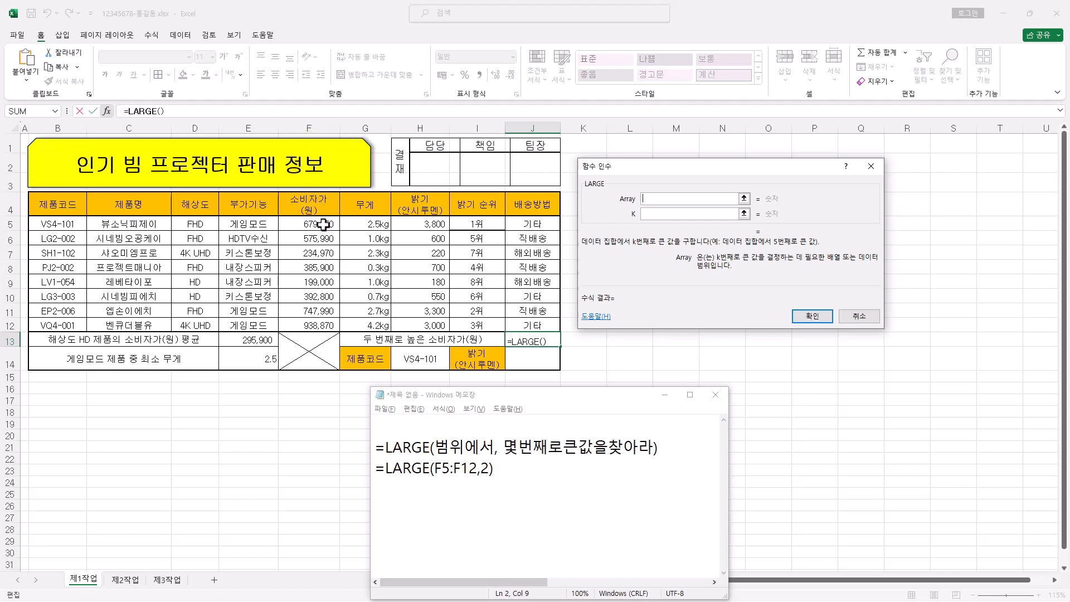
left_click_drag(323, 225, 321, 327)
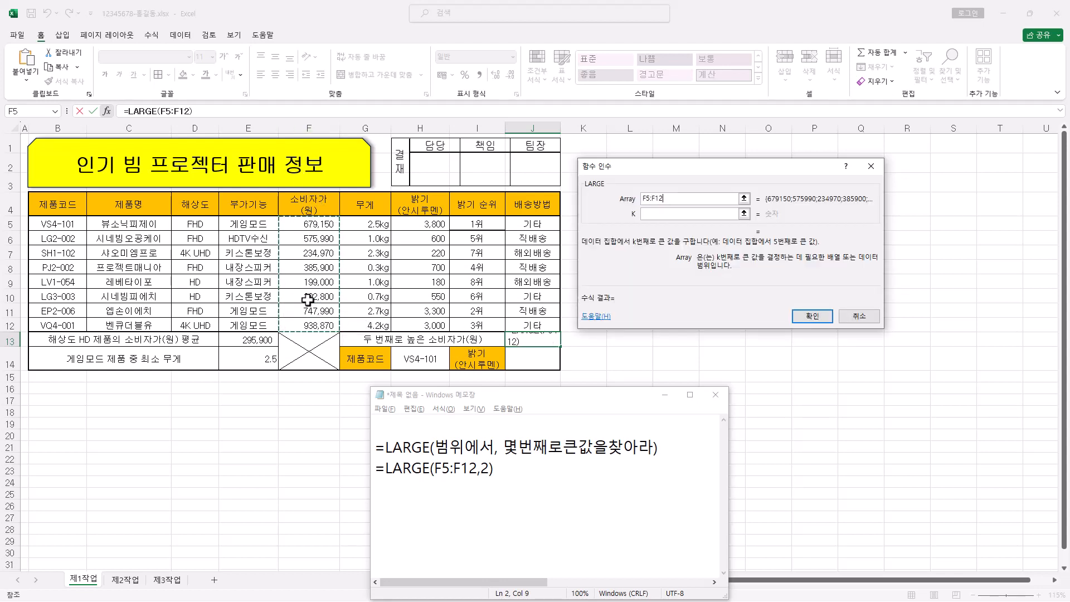
left_click(657, 215)
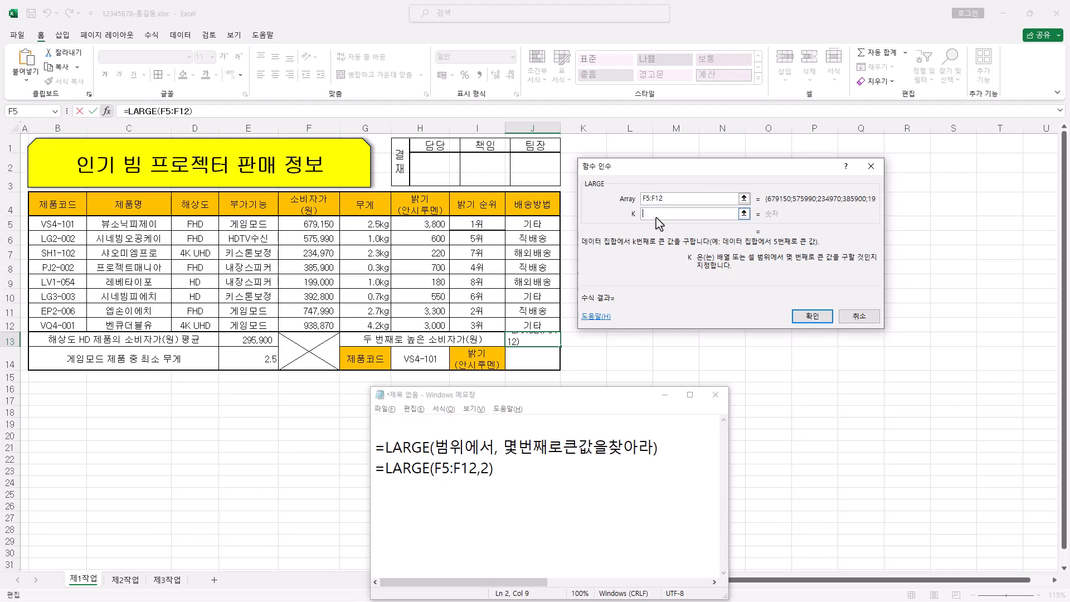
type("2")
left_click(811, 317)
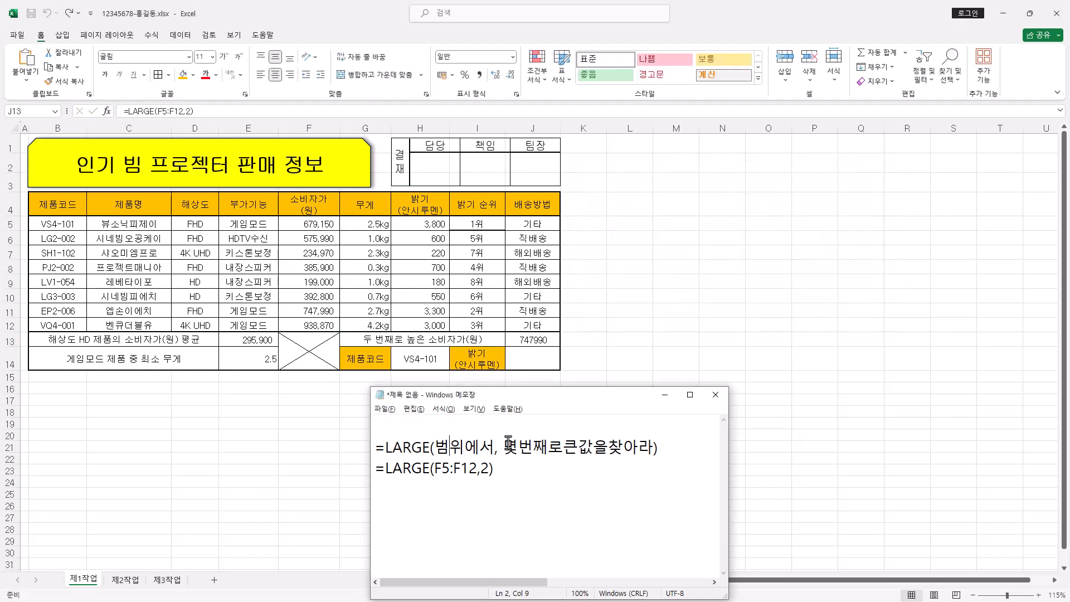
Apply the comma number style to the second-highest price in J13 and right-align it
left_click(534, 339)
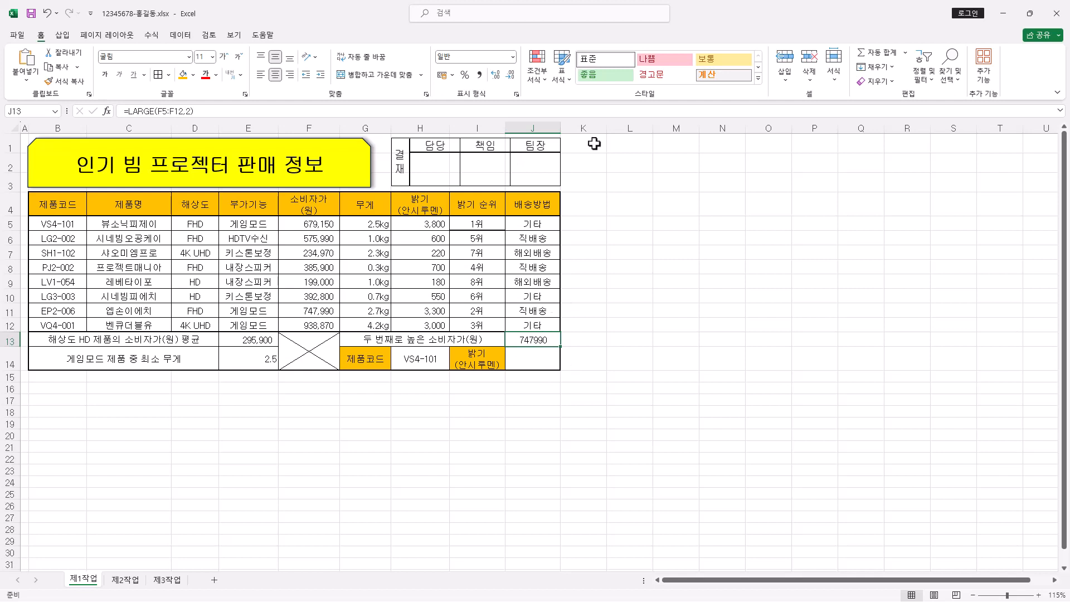
left_click(481, 75)
left_click(289, 74)
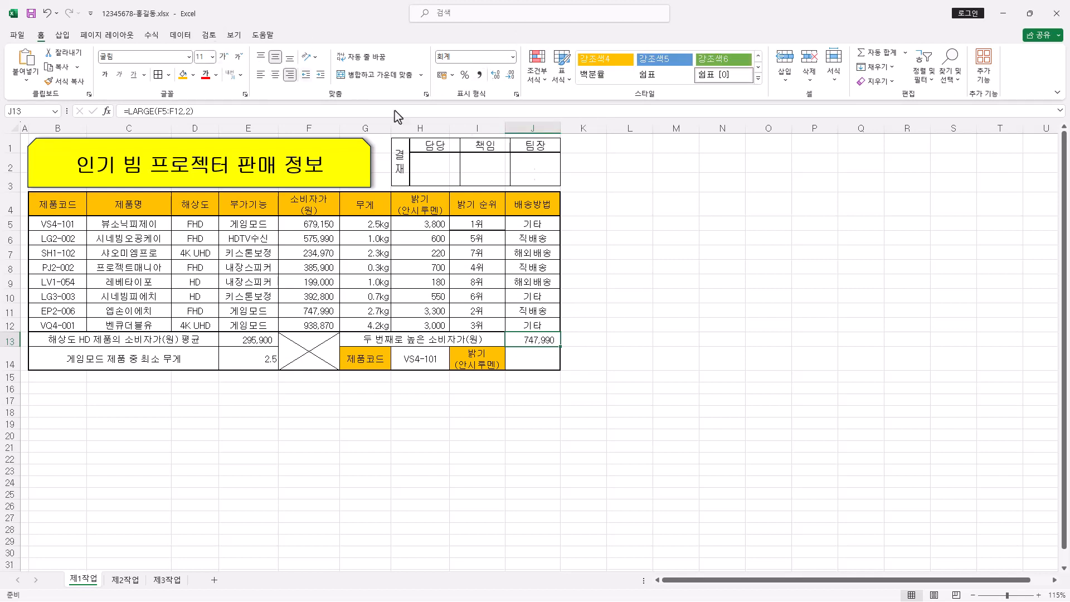
Check the VLOOKUP syntax noted in Notepad, start a VLOOKUP function in J14 and open its arguments
left_click(542, 362)
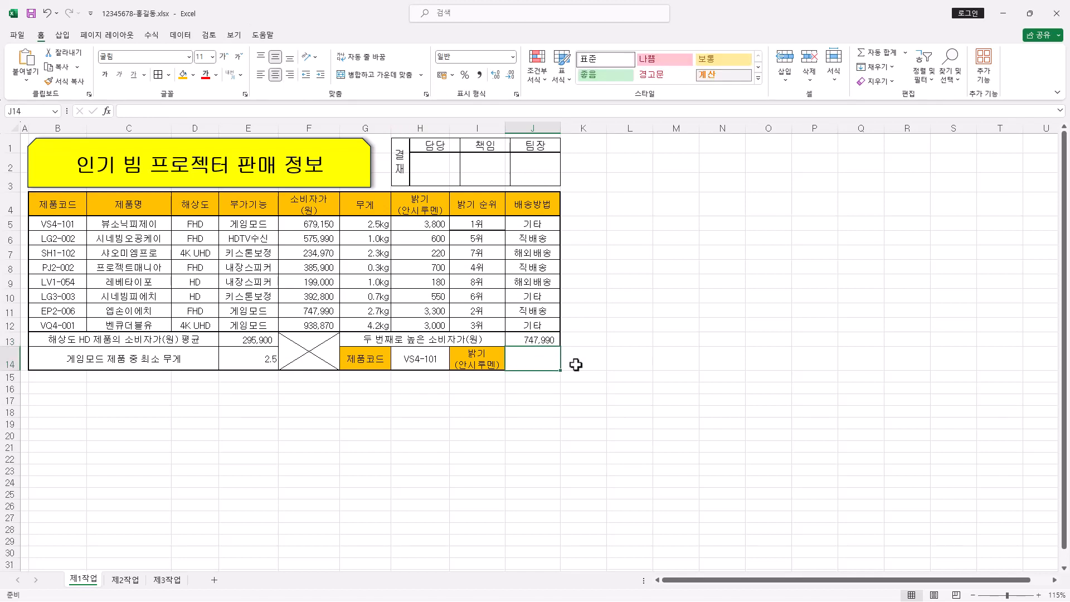
key("alt+Tab")
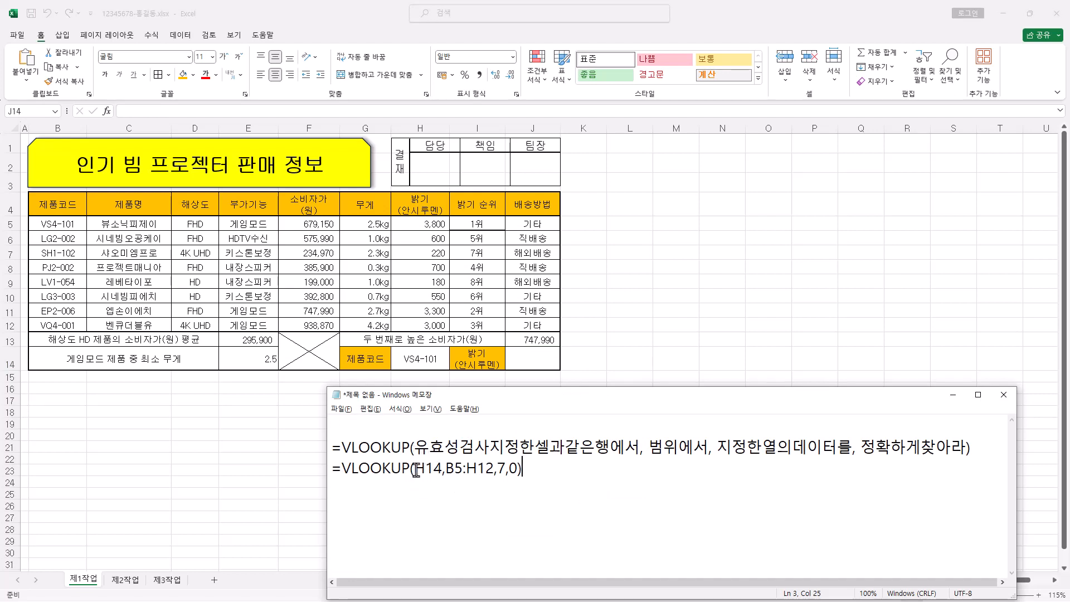
left_click_drag(429, 448, 546, 454)
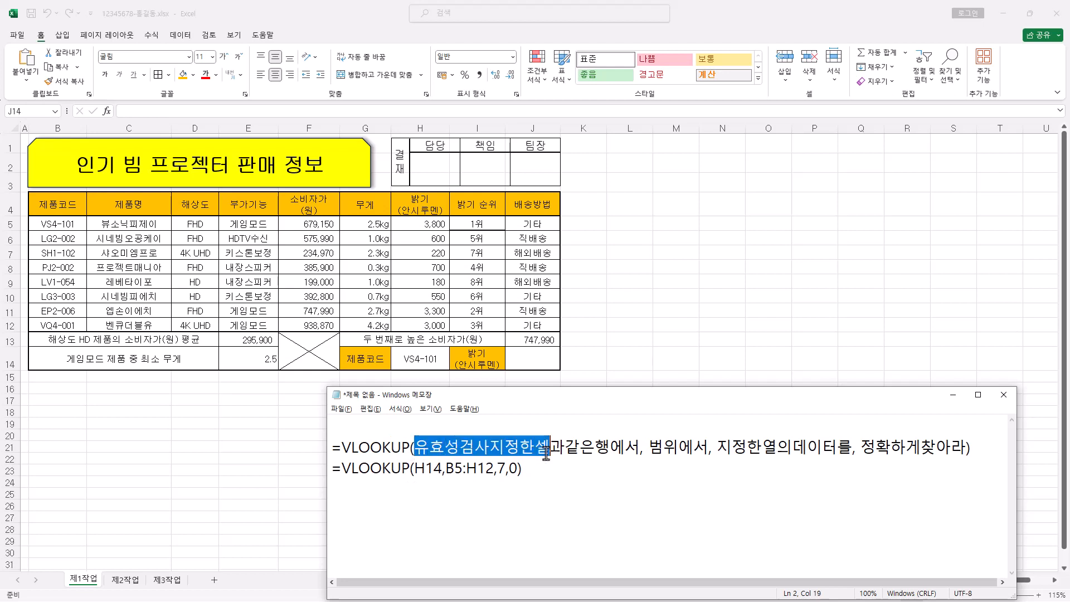
key("alt+Tab")
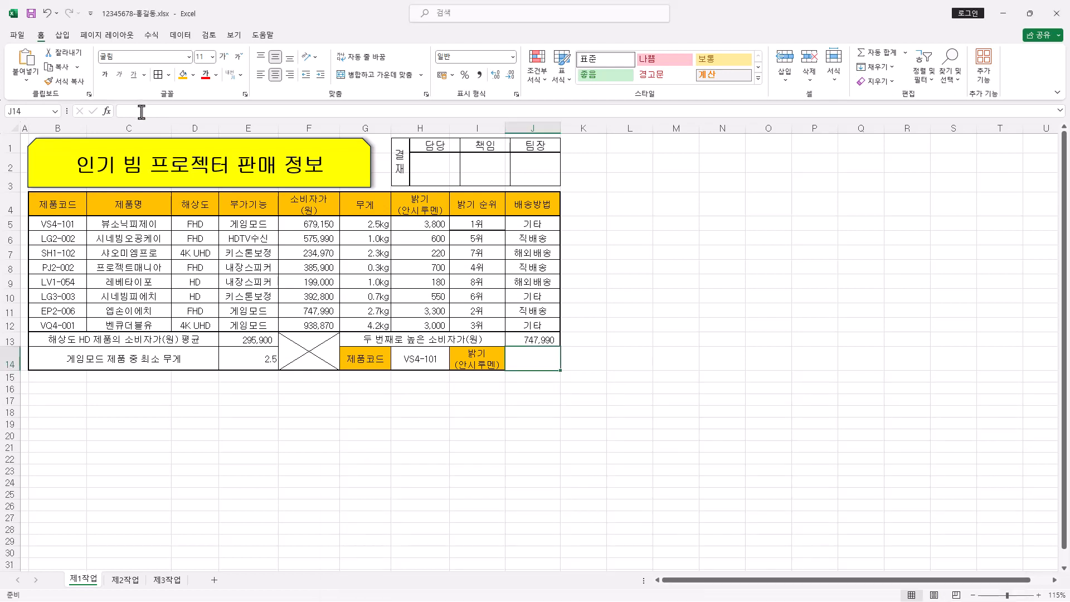
left_click(168, 111)
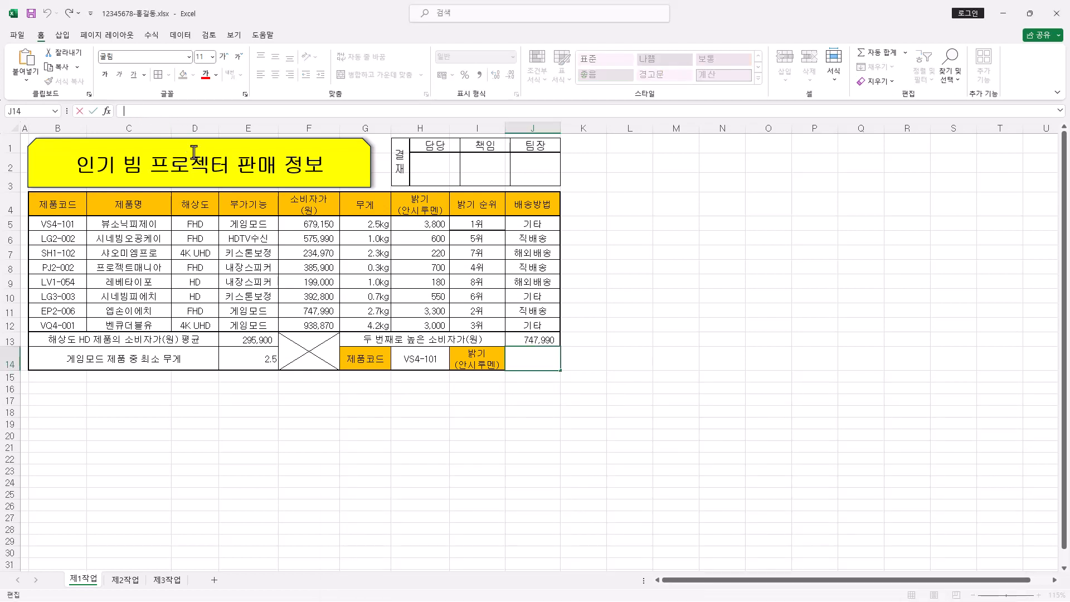
type("=VLOOKUP(")
left_click(107, 111)
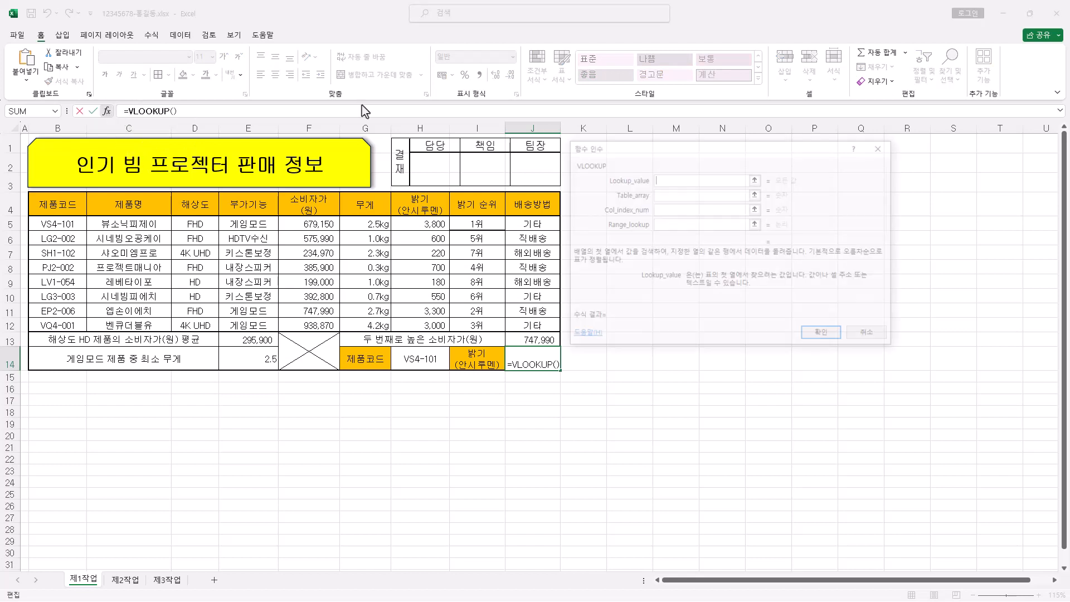
left_click_drag(673, 157, 699, 156)
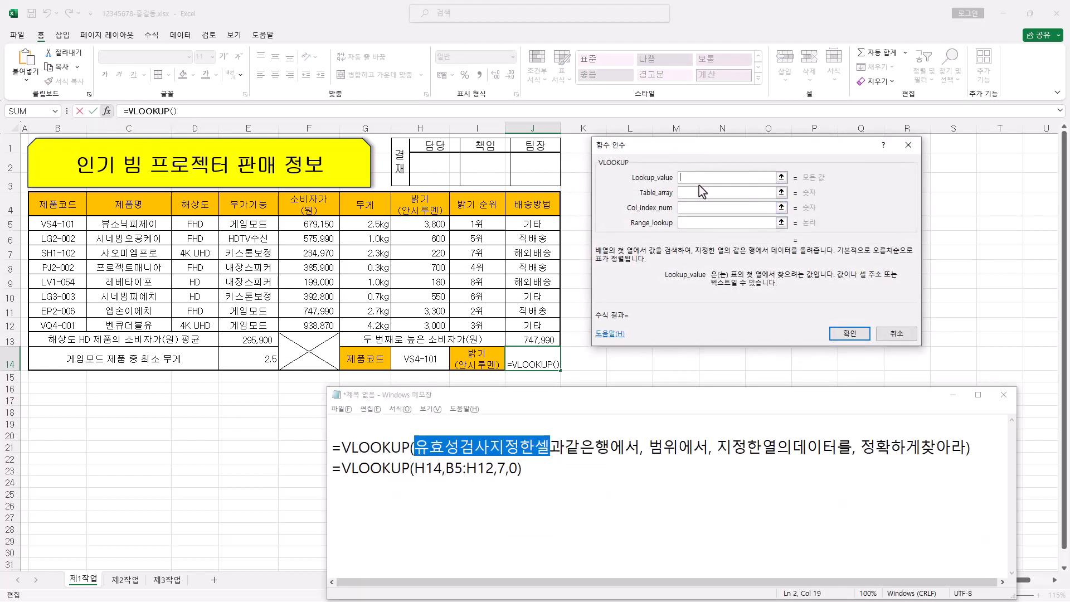
Set the VLOOKUP lookup value to H14 and its table array to B5:H12
left_click(426, 363)
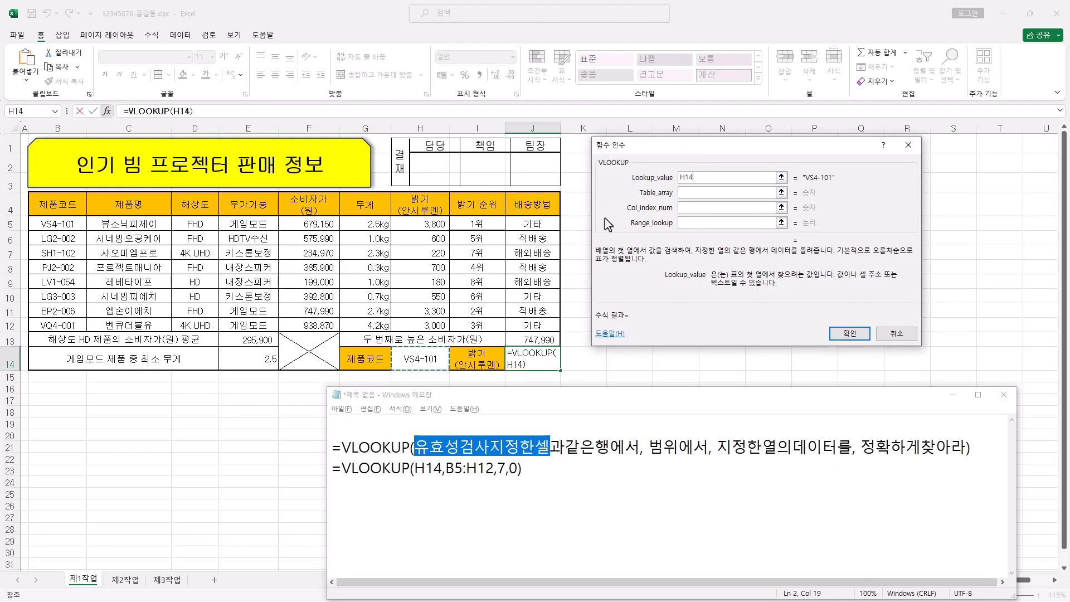
left_click(699, 192)
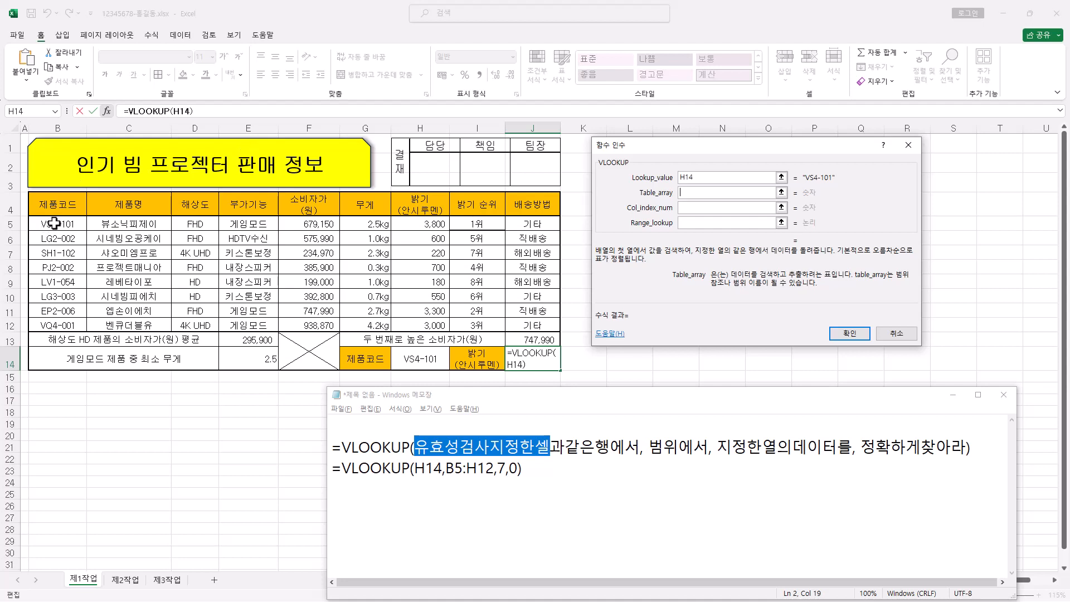
left_click_drag(55, 223, 64, 320)
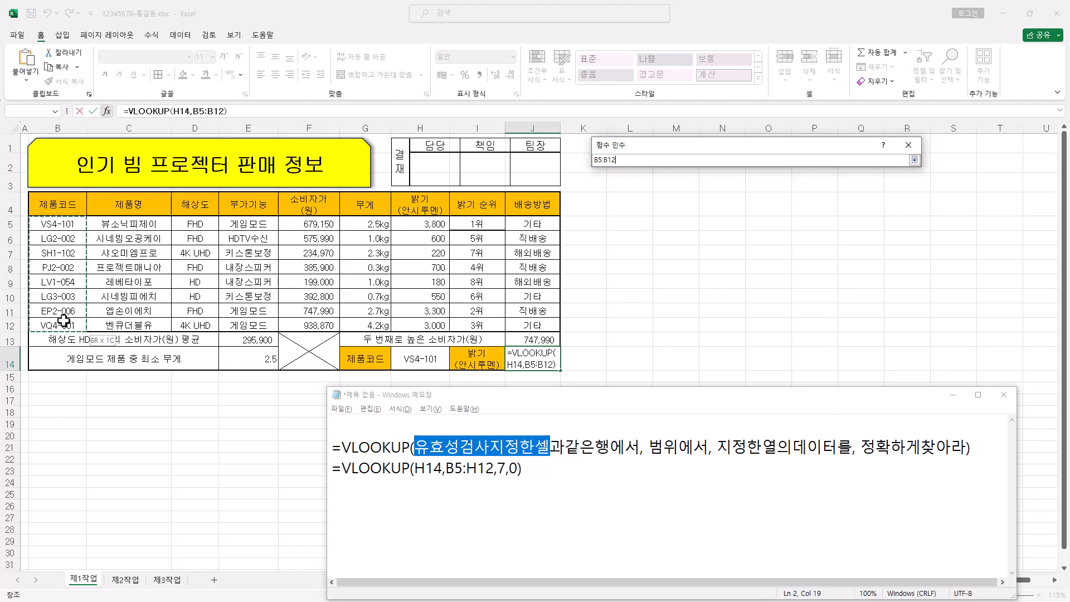
left_click_drag(64, 320, 409, 319)
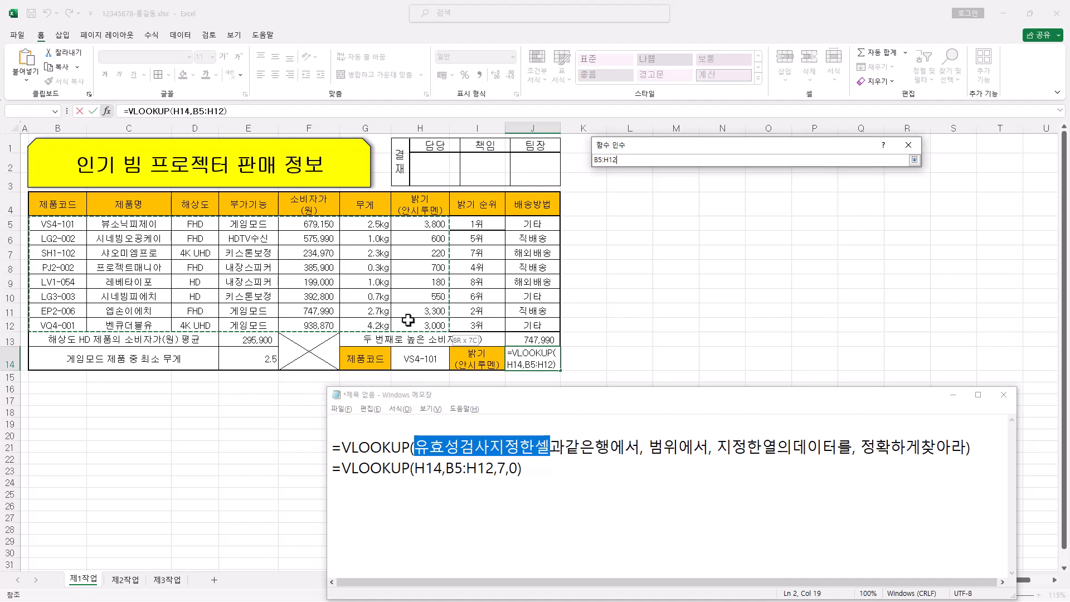
left_click_drag(409, 319, 408, 319)
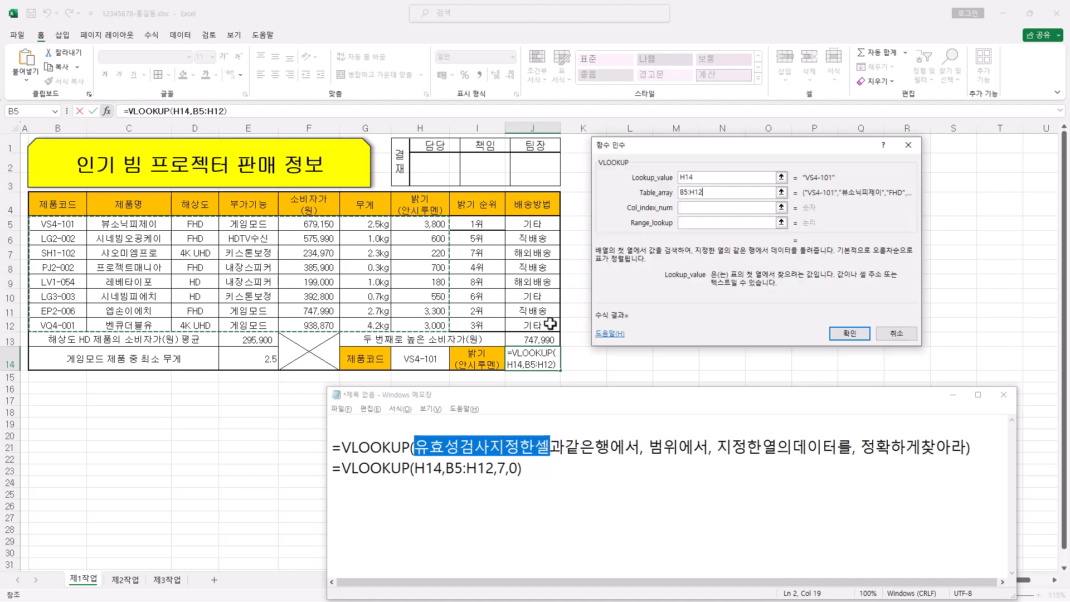
Complete the VLOOKUP in J14 with column index 7 and range lookup 0 for an exact match
left_click(708, 208)
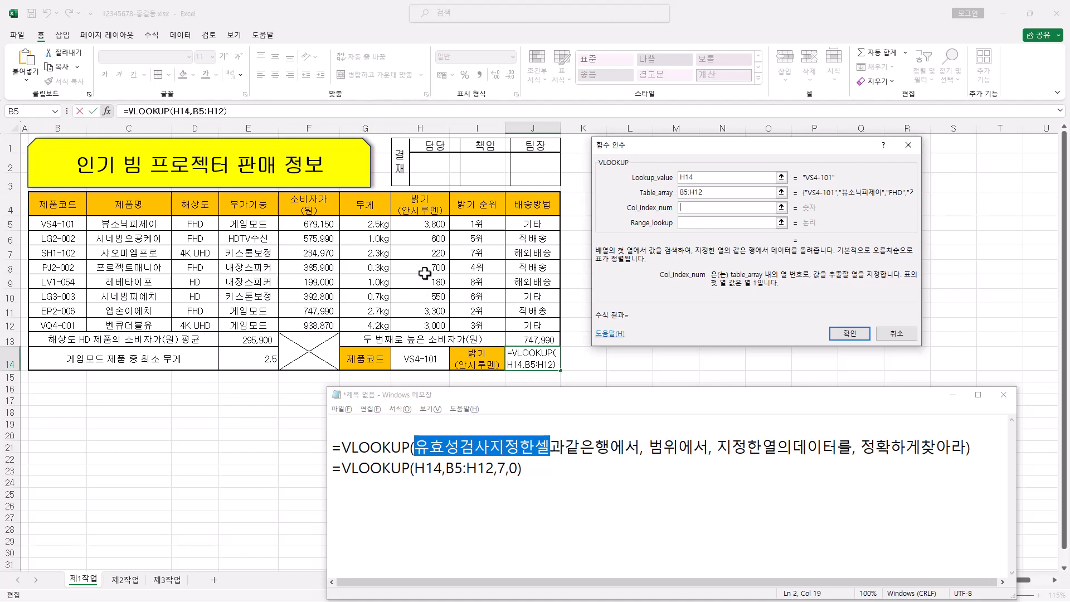
left_click(703, 208)
type("7")
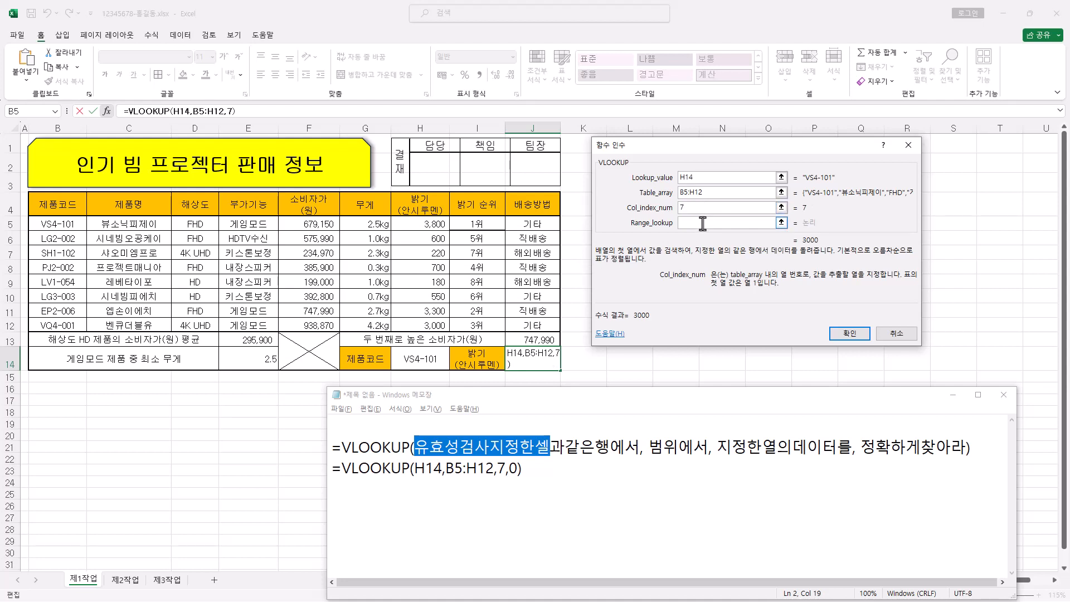
left_click(702, 223)
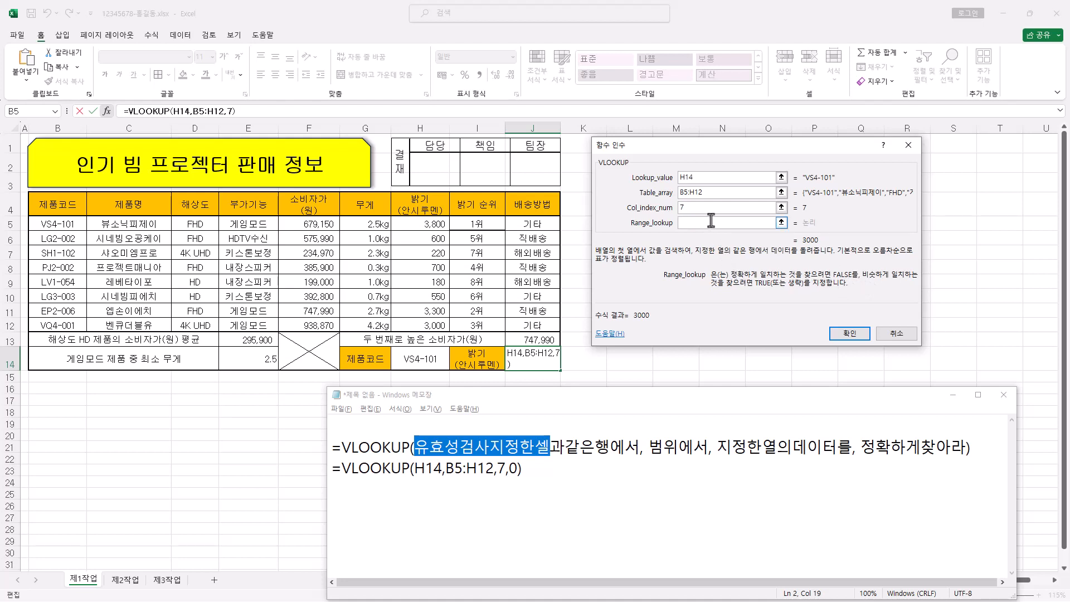
type("0")
left_click(849, 333)
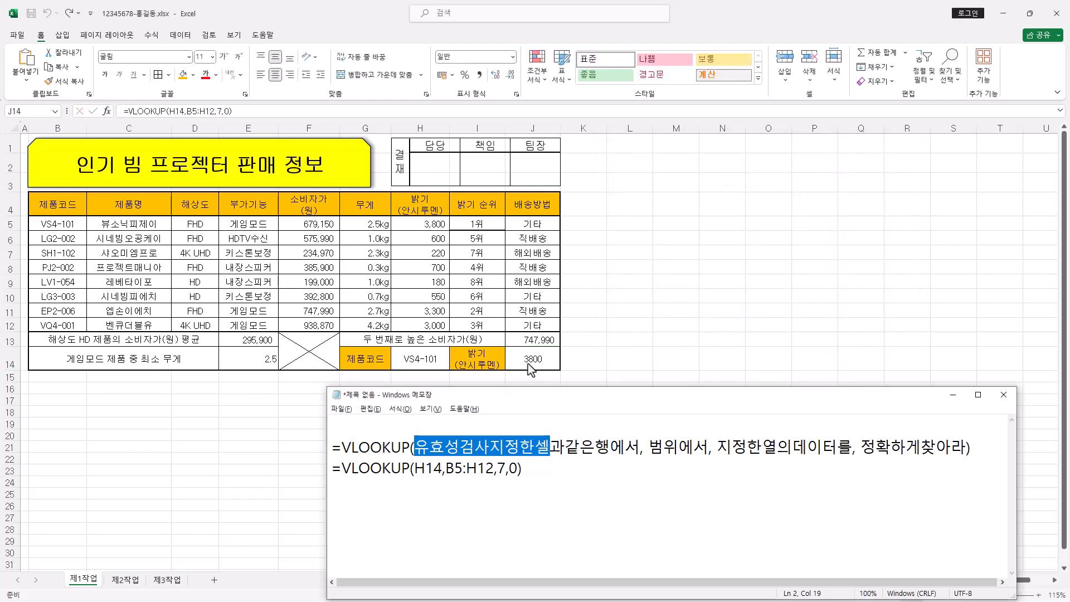
Test the brightness lookup by switching the product code in H14 to VQ4-001, SH1-102 and back to VS4-101
left_click(528, 362)
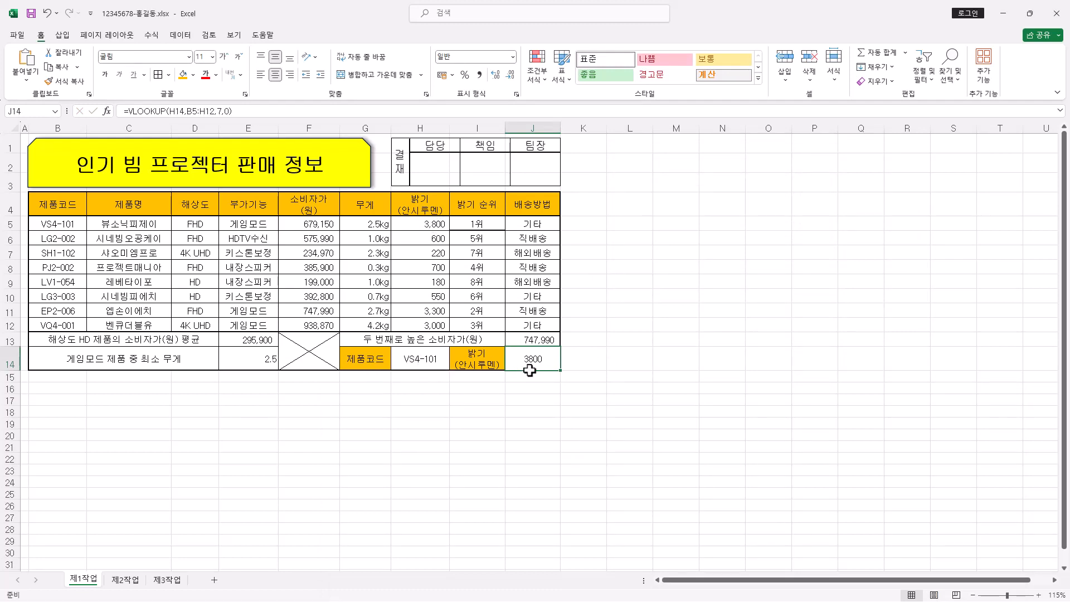
left_click(437, 358)
left_click(455, 365)
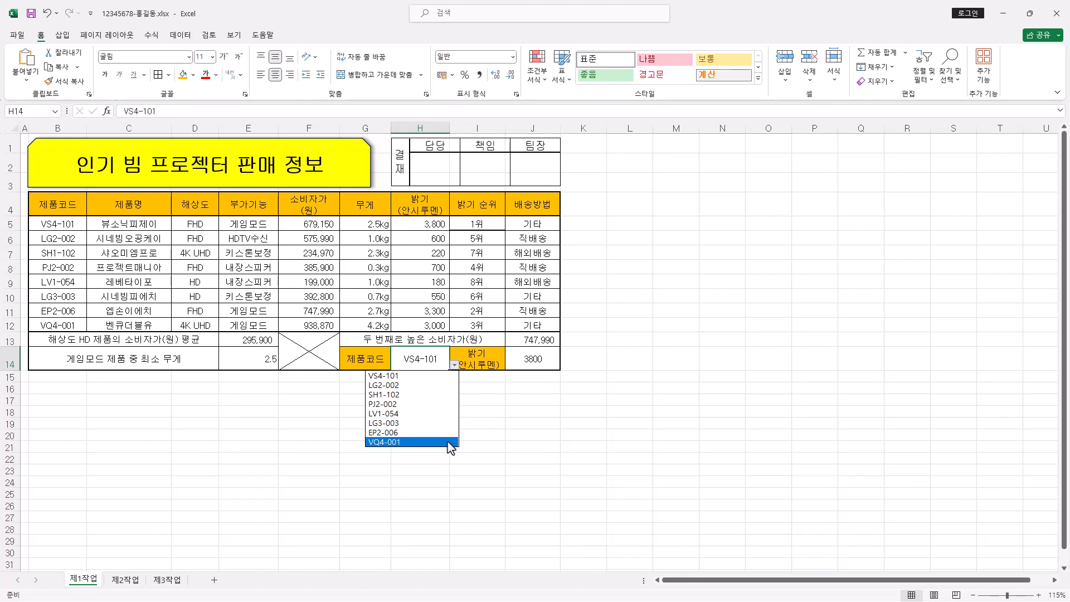
left_click(448, 442)
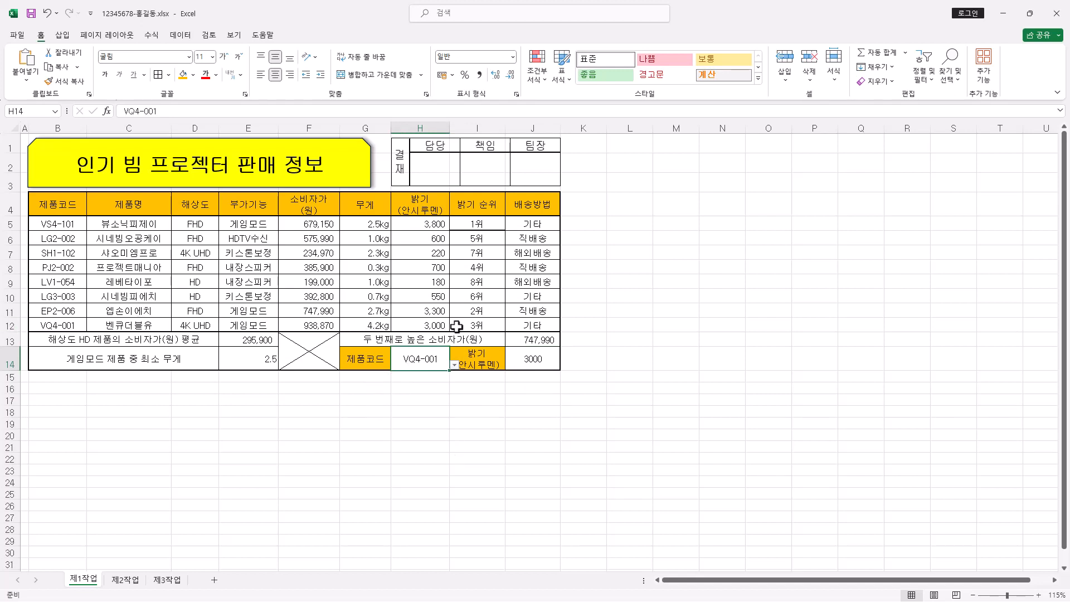
left_click(455, 365)
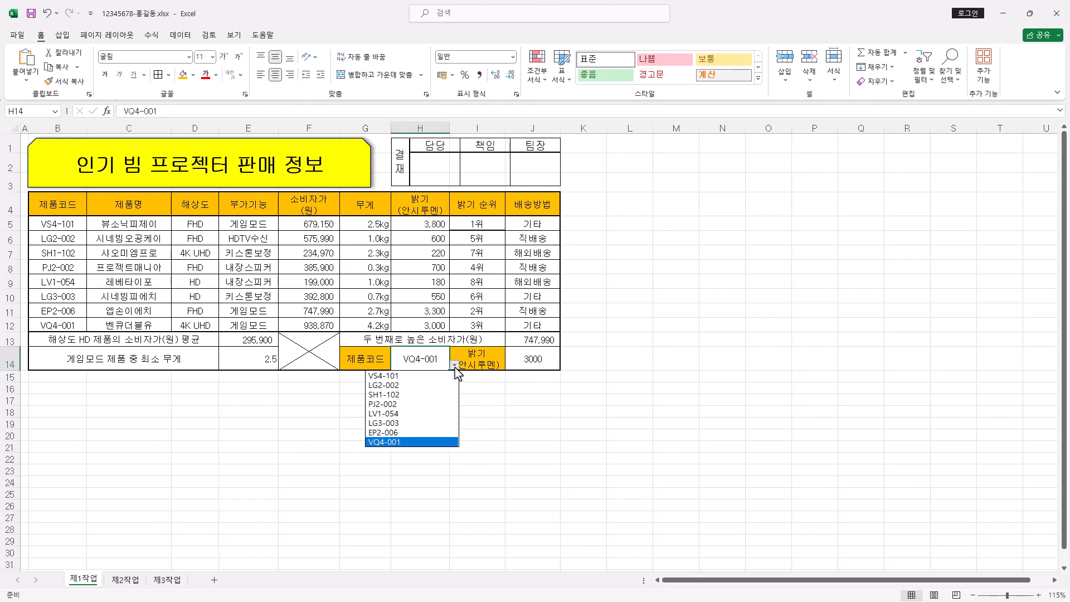
left_click(413, 395)
left_click(454, 365)
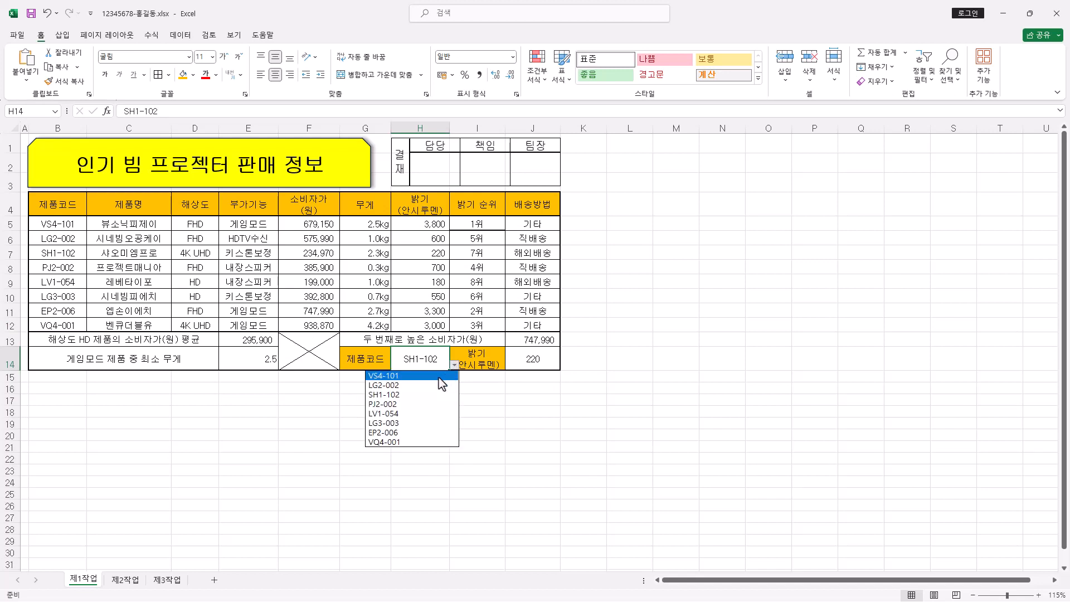
left_click(439, 377)
Start a new conditional formatting rule for B5:J12 that uses a formula to determine which cells to format
left_click(546, 366)
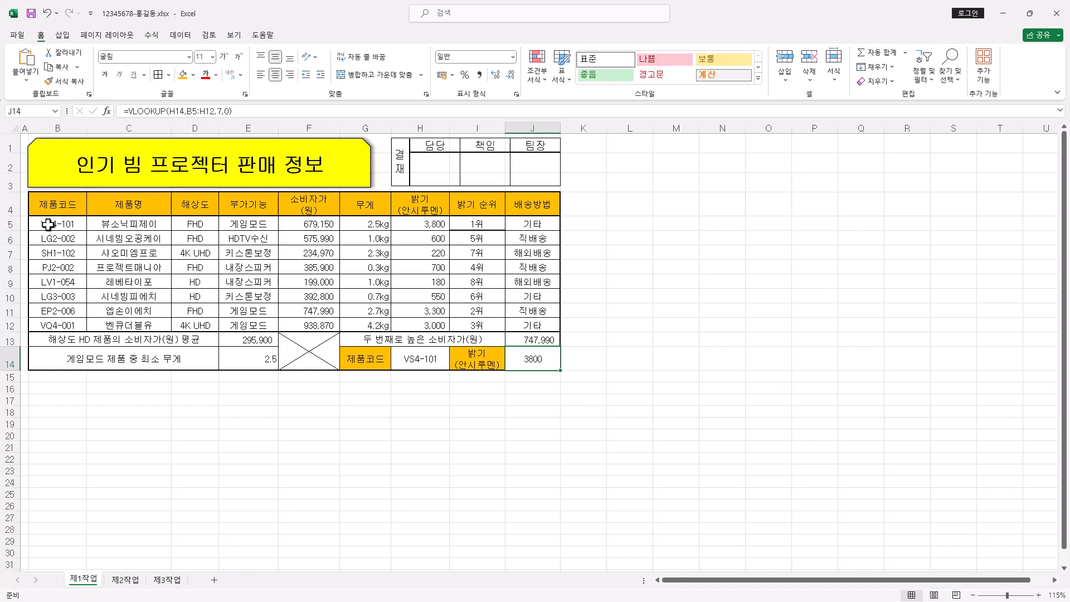
left_click_drag(48, 224, 48, 325)
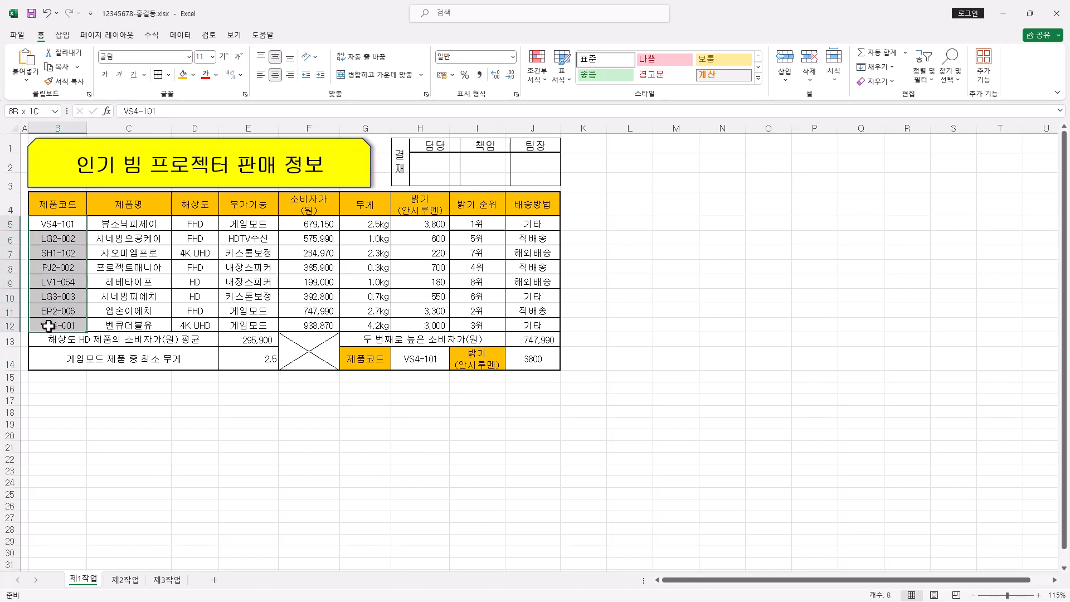
left_click_drag(48, 325, 538, 328)
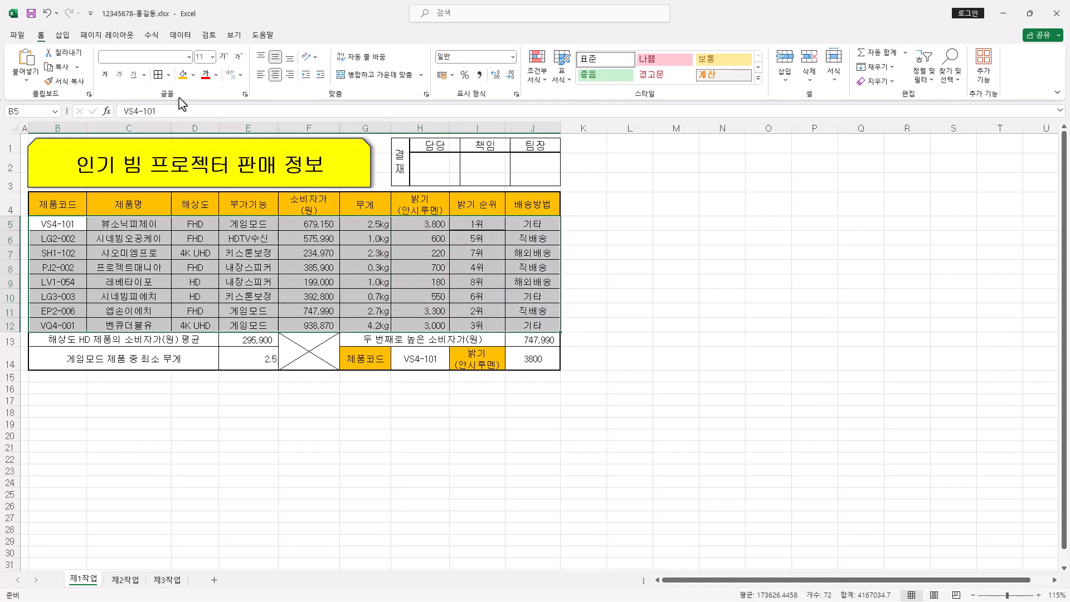
left_click(541, 77)
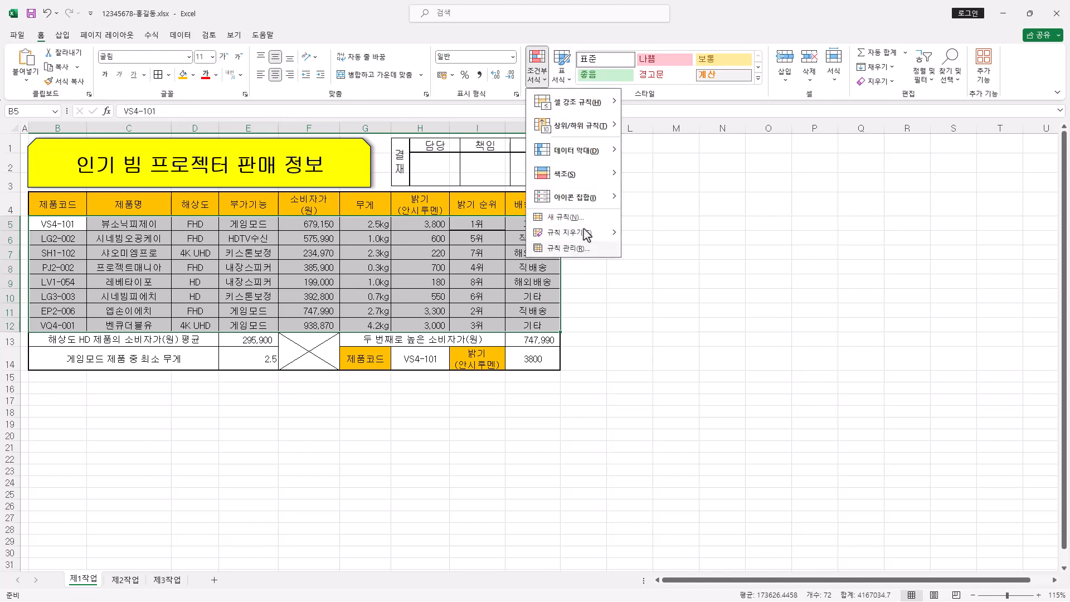
left_click(585, 233)
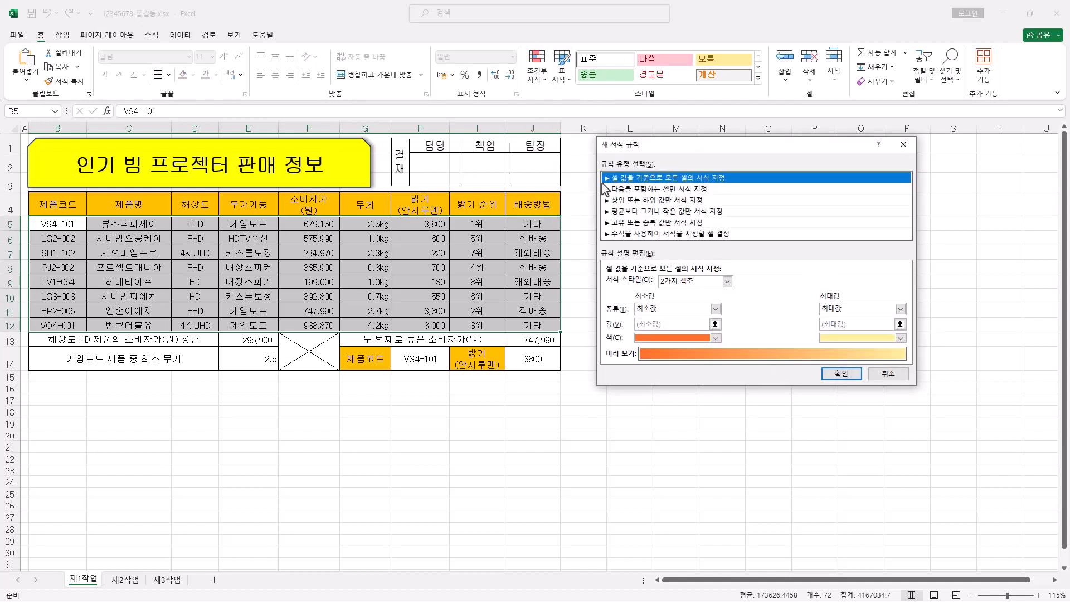
left_click(650, 233)
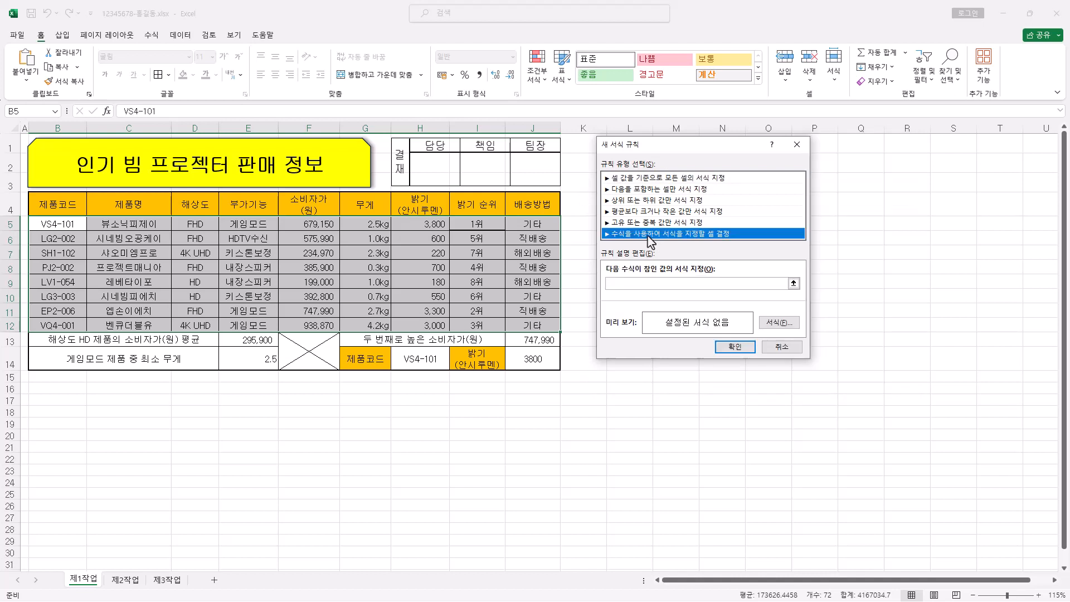
Enter the rule formula =$G5<=1 so that rows with a weight of 1 kg or less are matched
left_click(624, 284)
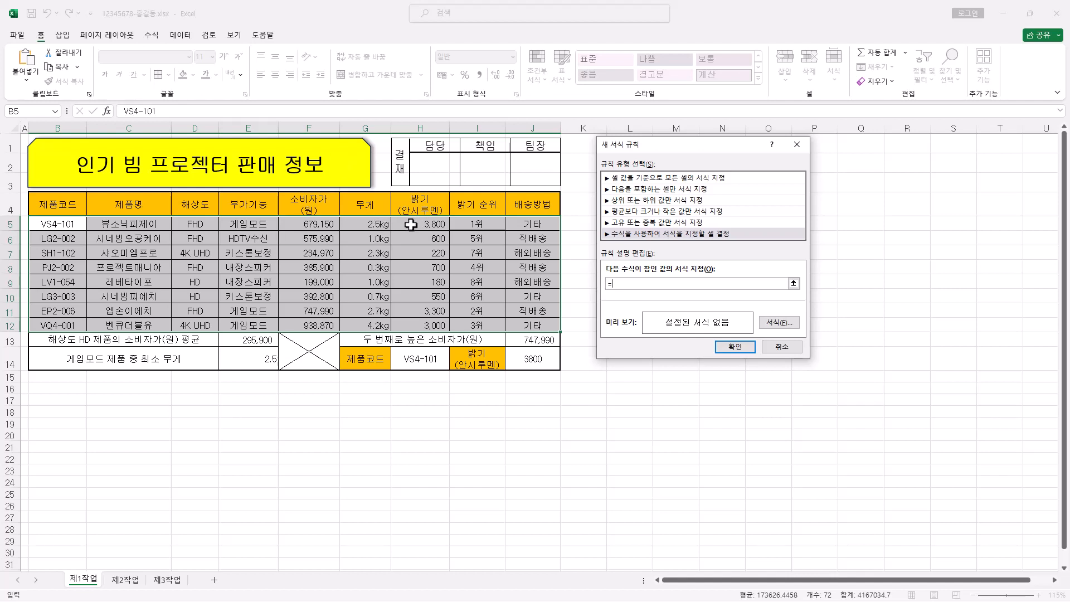
left_click(375, 224)
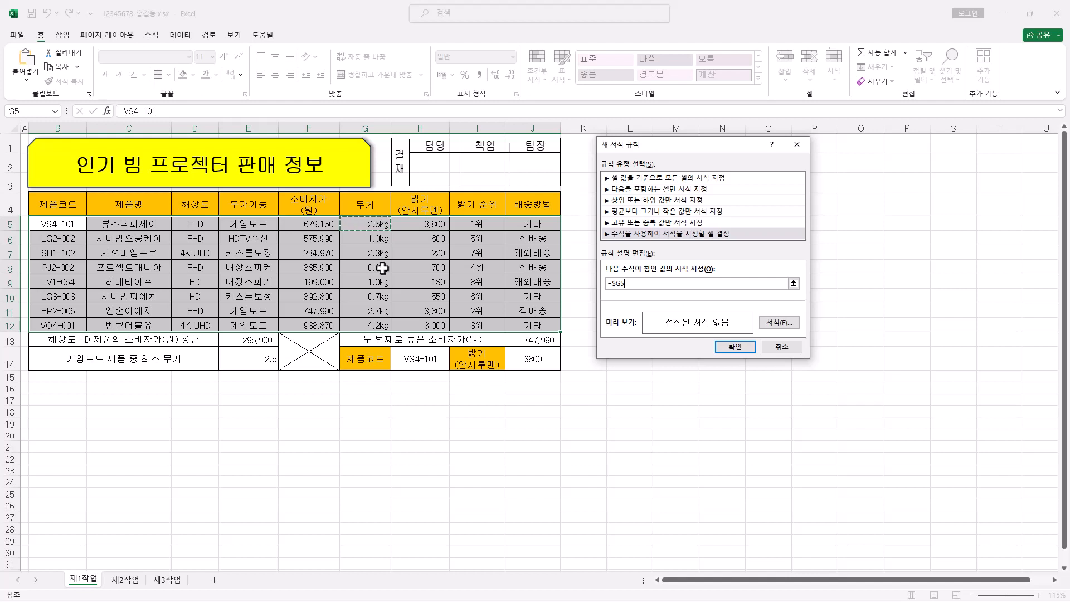
left_click(620, 285)
left_click_drag(638, 284, 626, 286)
left_click(644, 285)
Give the rule a bold blue font format and apply it to the selected table rows
left_click(792, 325)
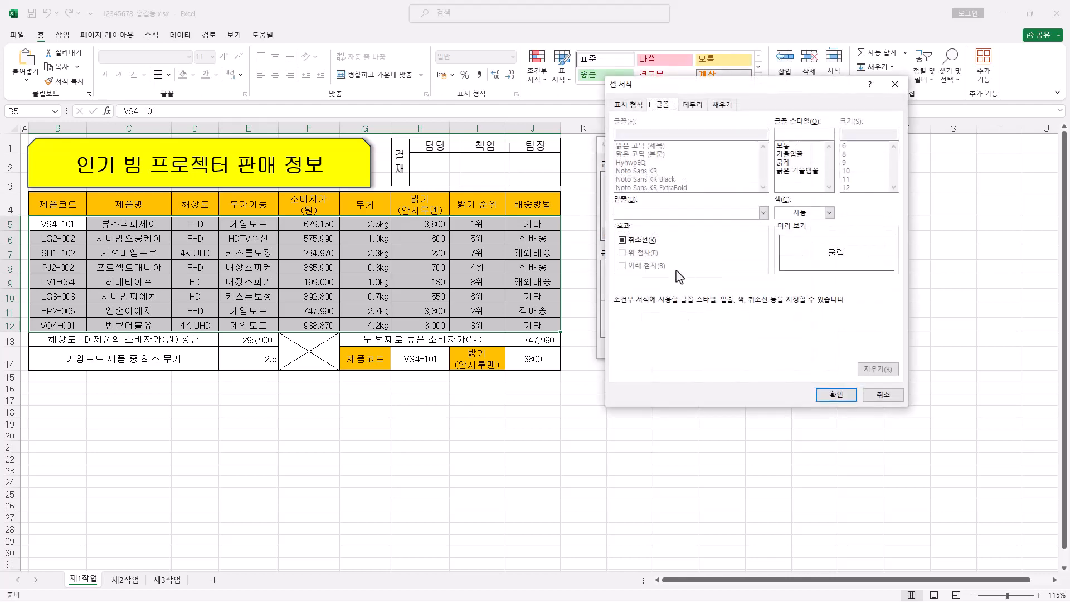
left_click(829, 212)
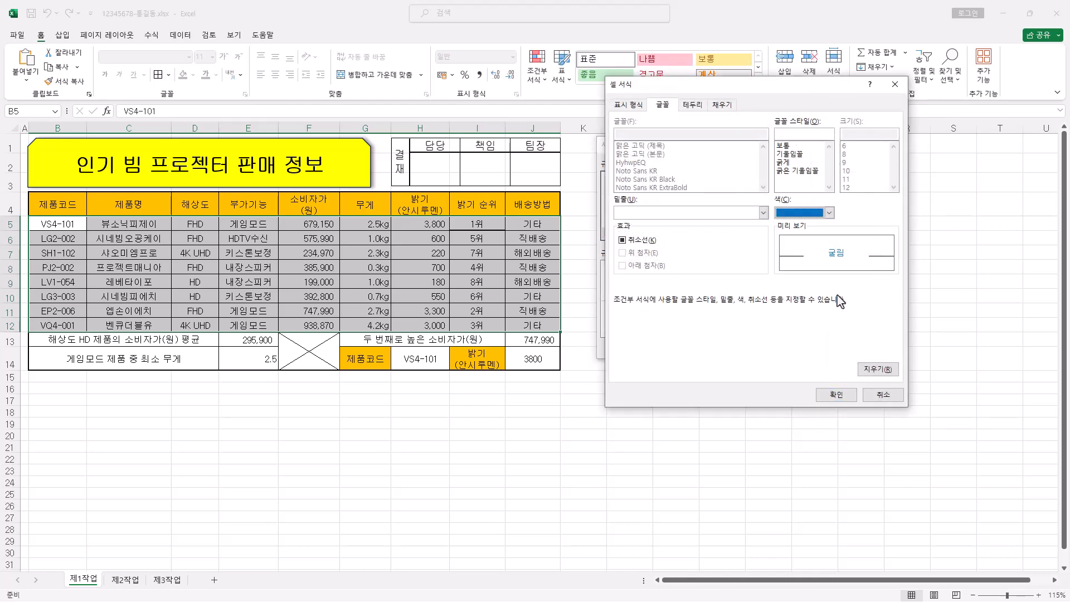
left_click(847, 334)
left_click(784, 162)
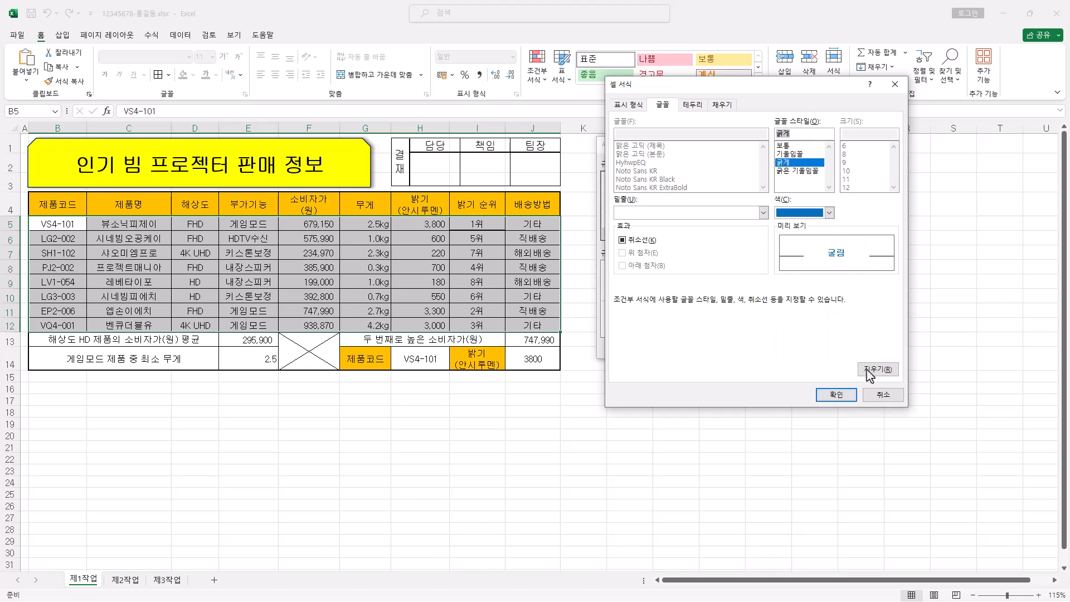
left_click(836, 395)
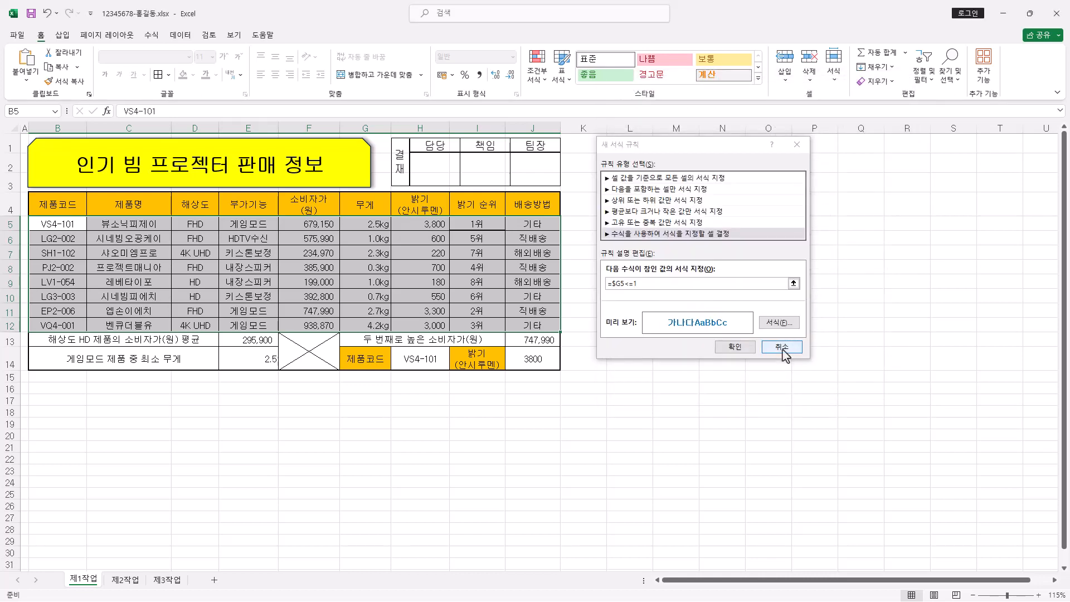
left_click(735, 346)
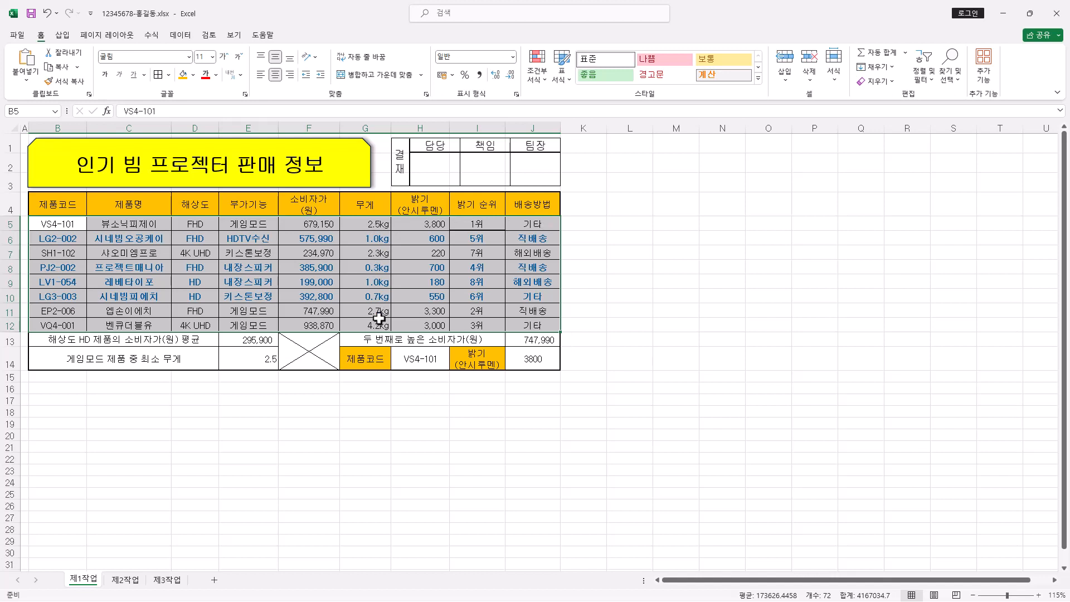
Check the rows formatted by the rule, and apply the comma style to the brightness lookup result in J14
left_click_drag(56, 238, 535, 237)
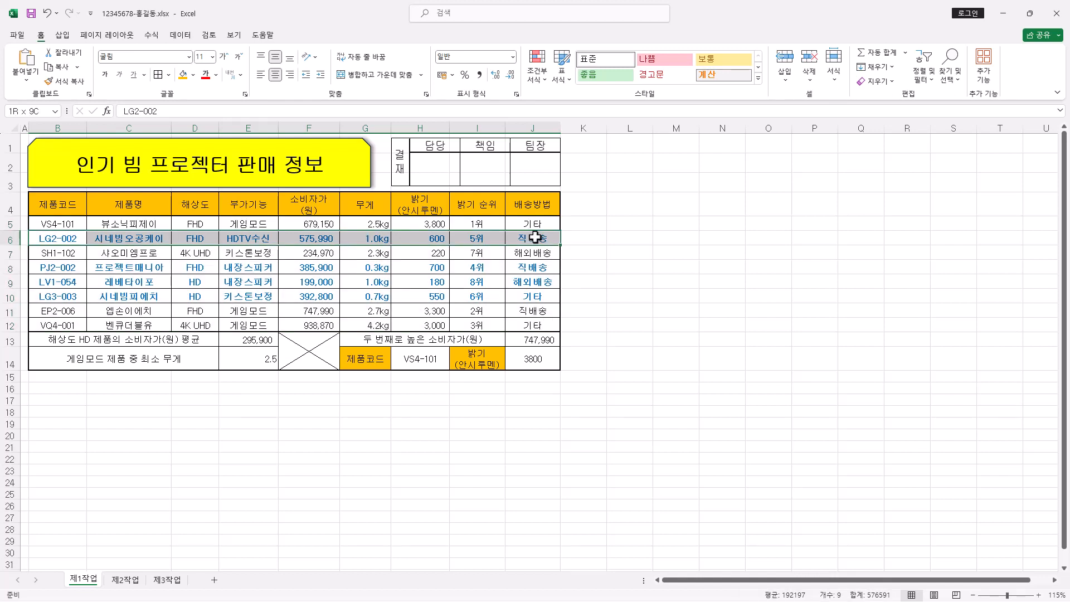
left_click_drag(56, 267, 521, 269)
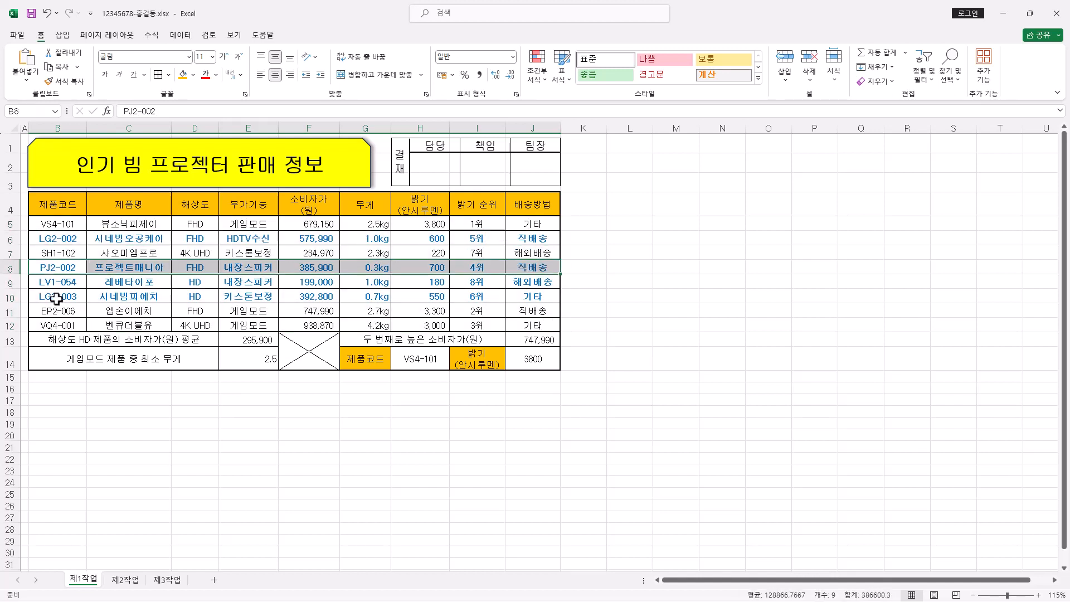
left_click_drag(56, 298, 518, 297)
left_click(533, 282)
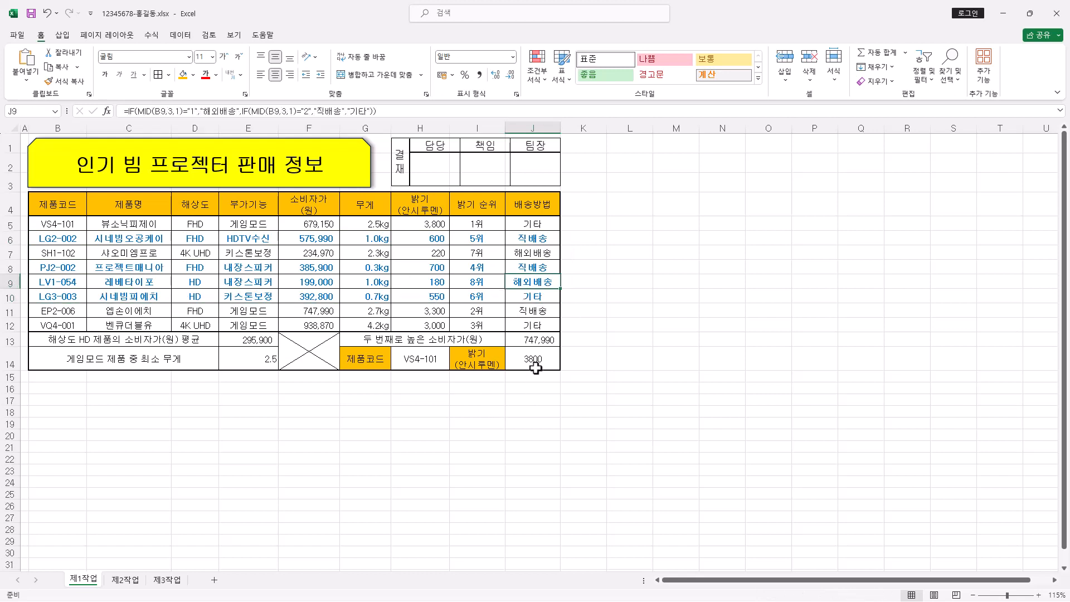
left_click(535, 367)
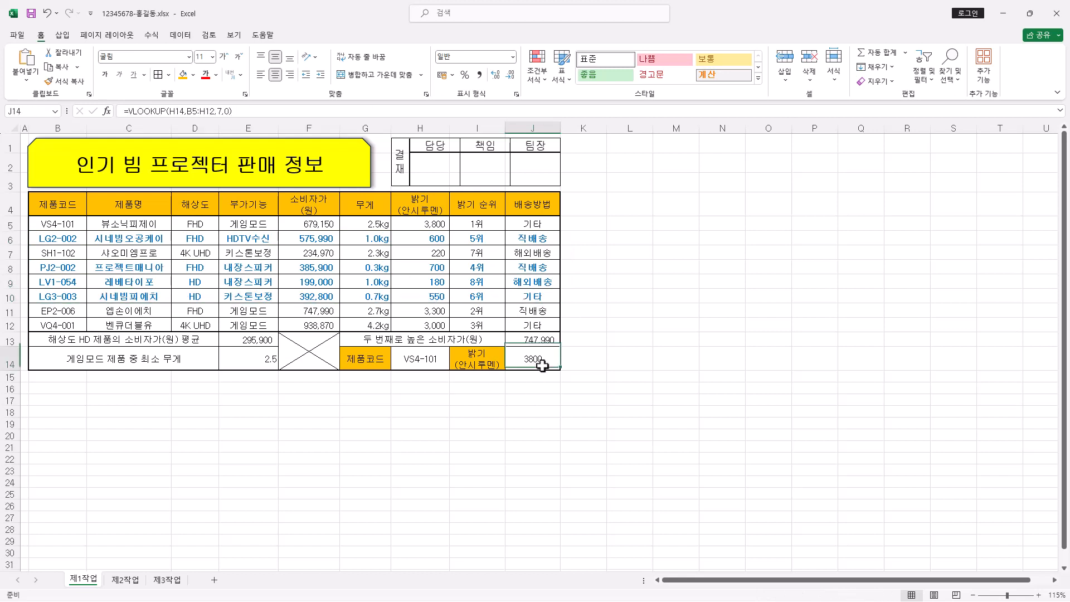
left_click(480, 76)
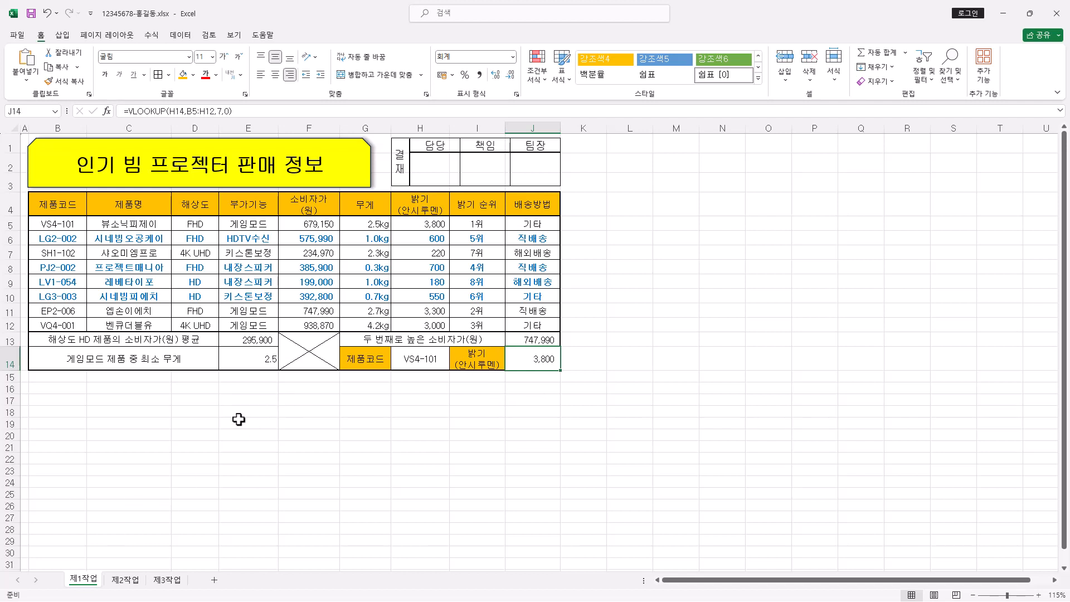
Copy B4:H12 and paste it at B2 of the 제2작업 sheet, keeping the source column widths
left_click_drag(69, 207, 410, 326)
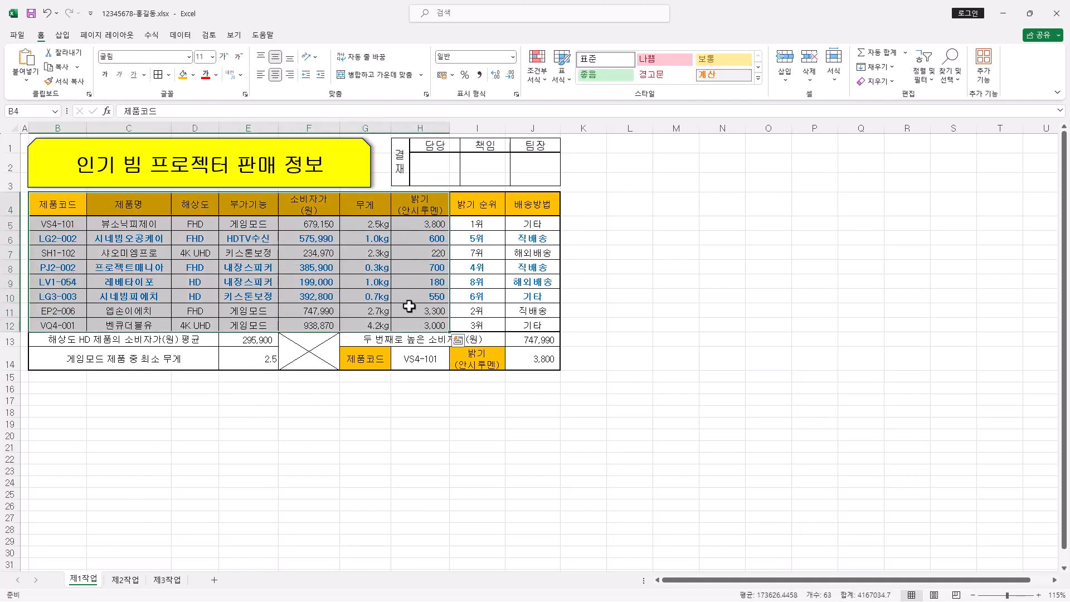
key("ctrl+c")
key("ctrl+q")
left_click(125, 579)
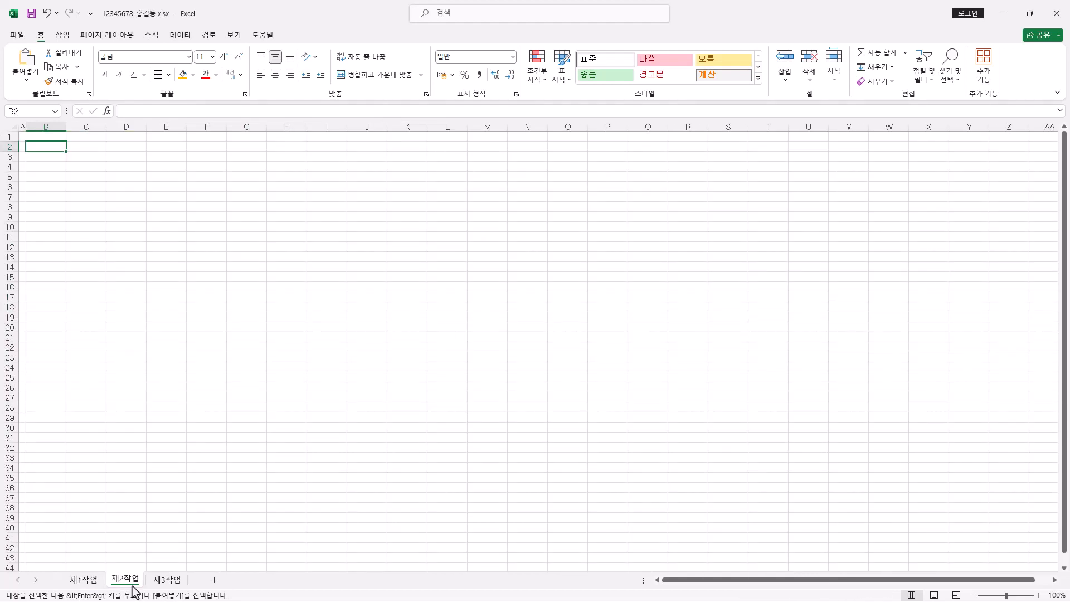
left_click(25, 83)
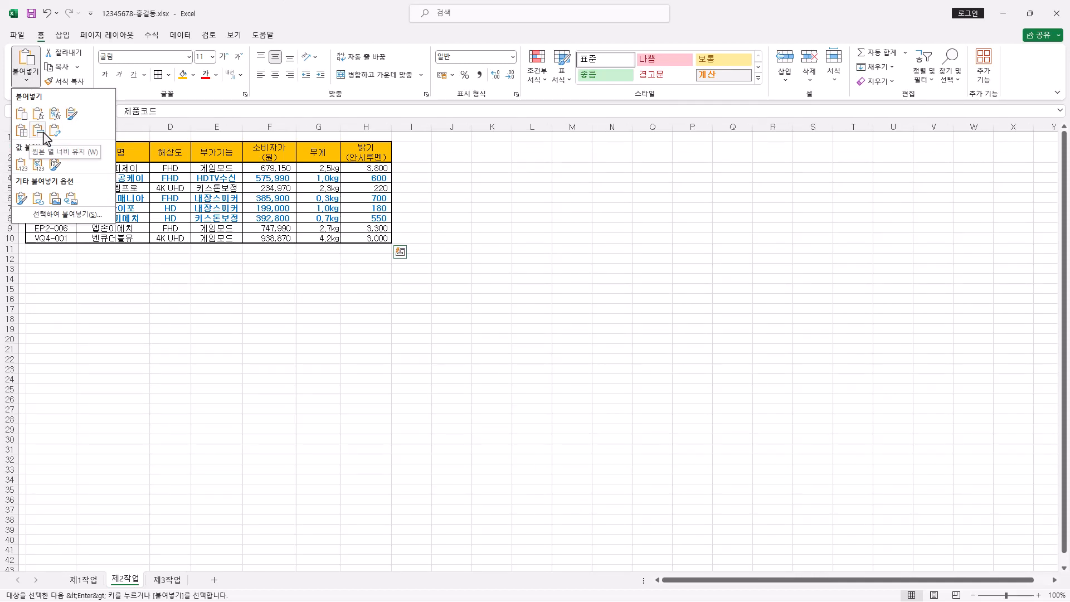
left_click(43, 132)
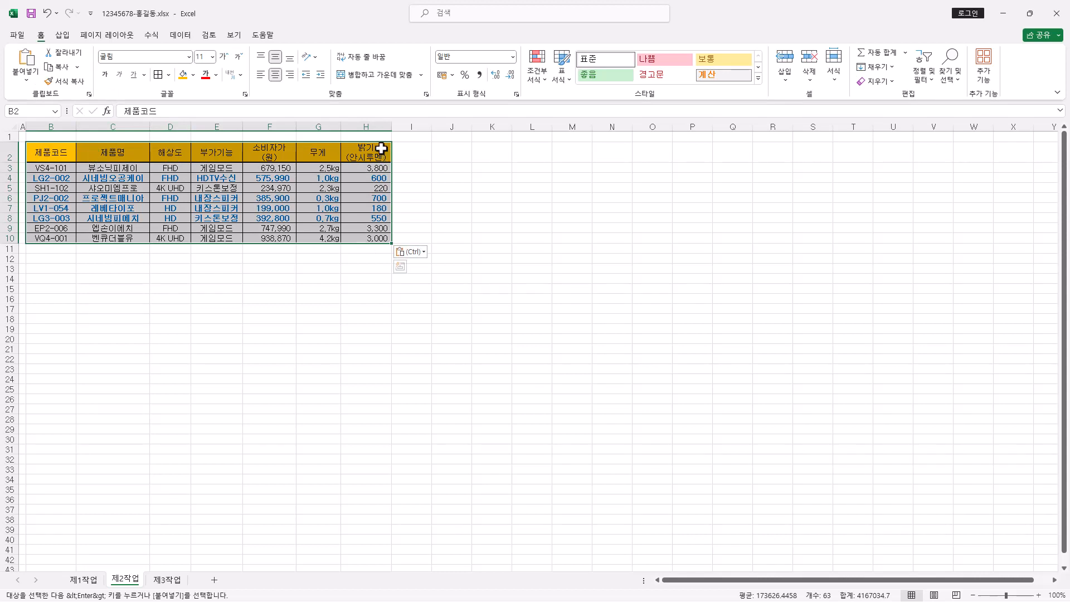
Increase the height of rows 3 to 10 slightly on the 제2작업 sheet
left_click_drag(9, 168, 9, 239)
left_click_drag(9, 233, 10, 235)
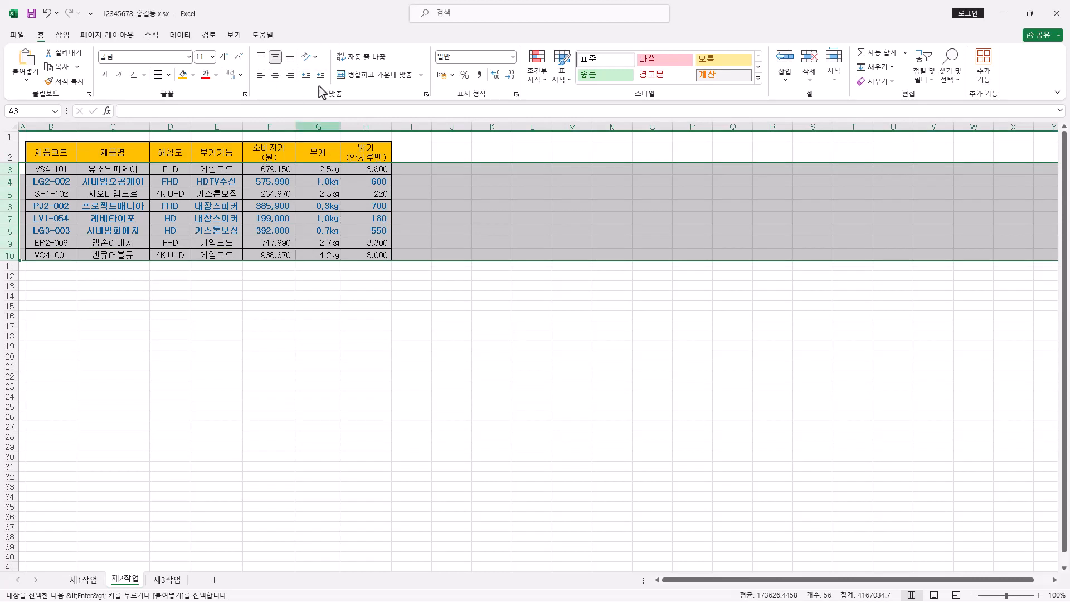
left_click(386, 172)
Merge and center B11:G11 and enter the label "해상도 FHD 제품의 무게 평균"
scroll(216, 282, "up", 2)
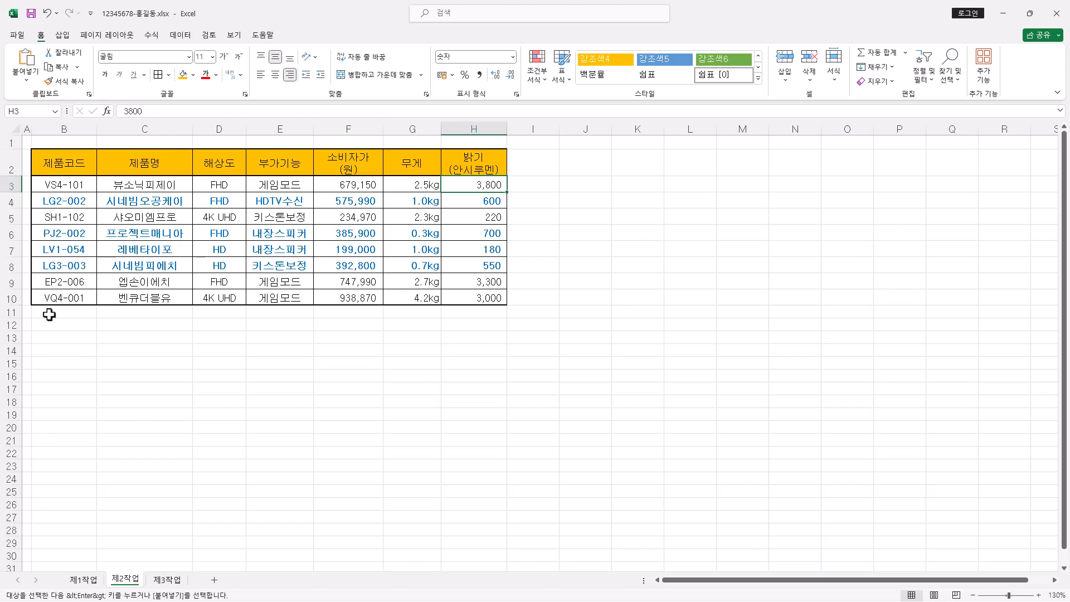
left_click_drag(49, 315, 389, 306)
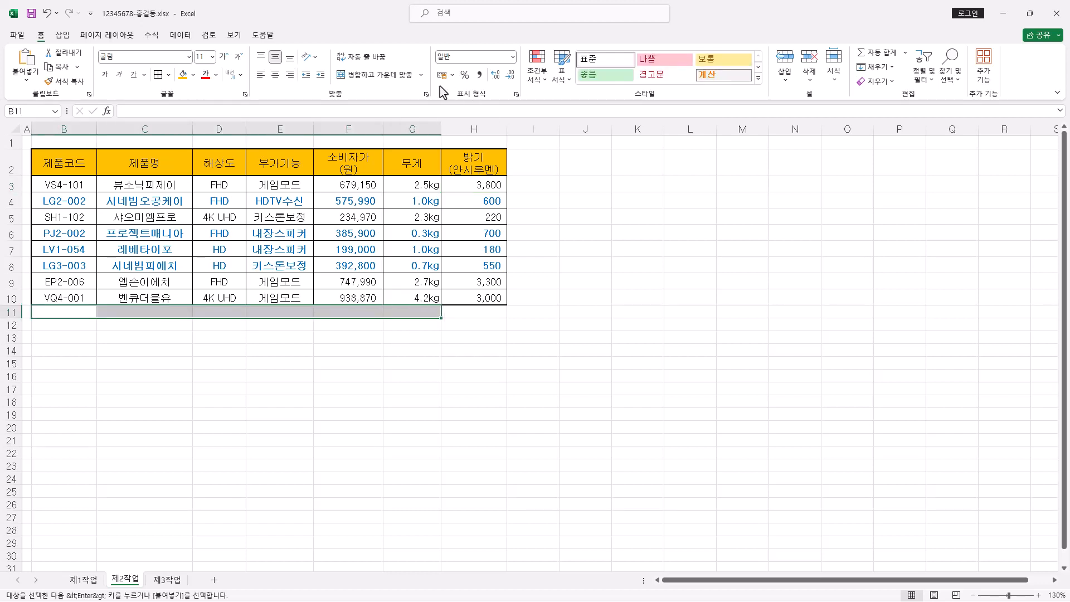
left_click(403, 77)
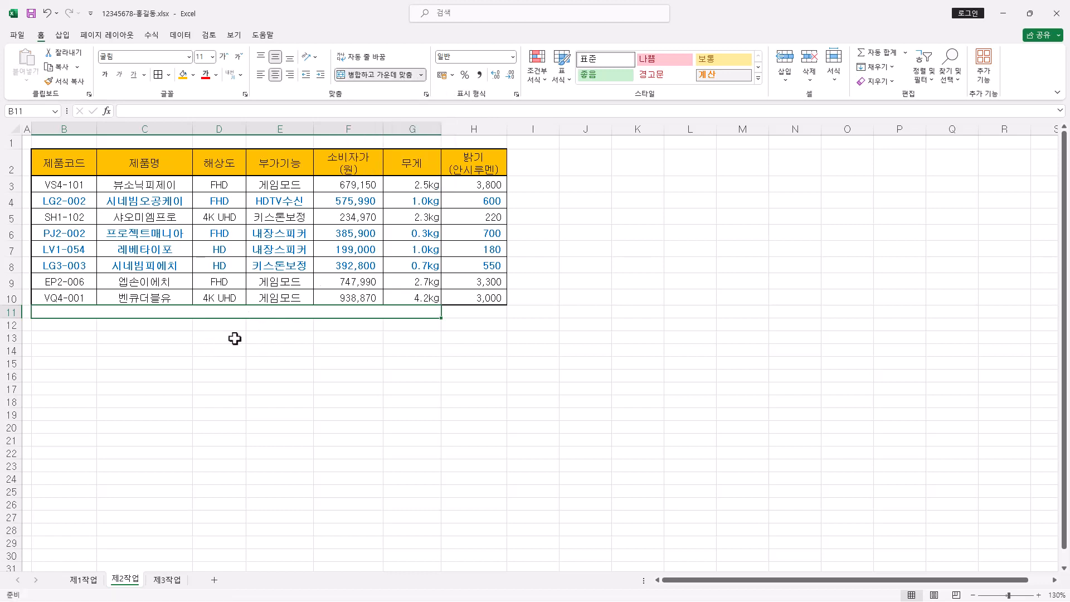
type("해상도 FHD 제품의 무게 평균")
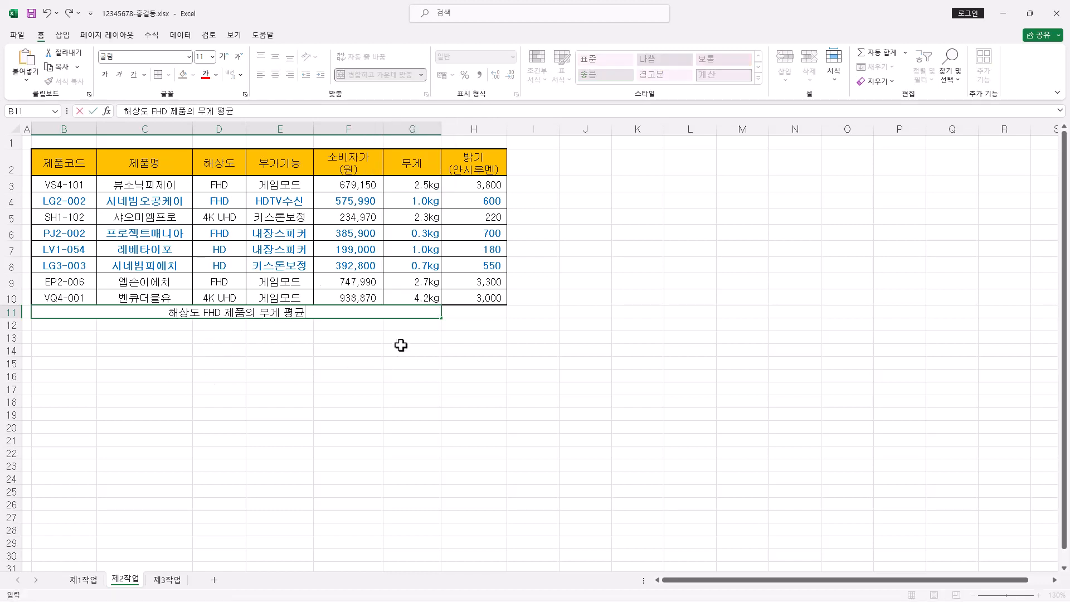
Check the DAVERAGE note in Notepad, start a DAVERAGE function in H11 and open its arguments
left_click(479, 315)
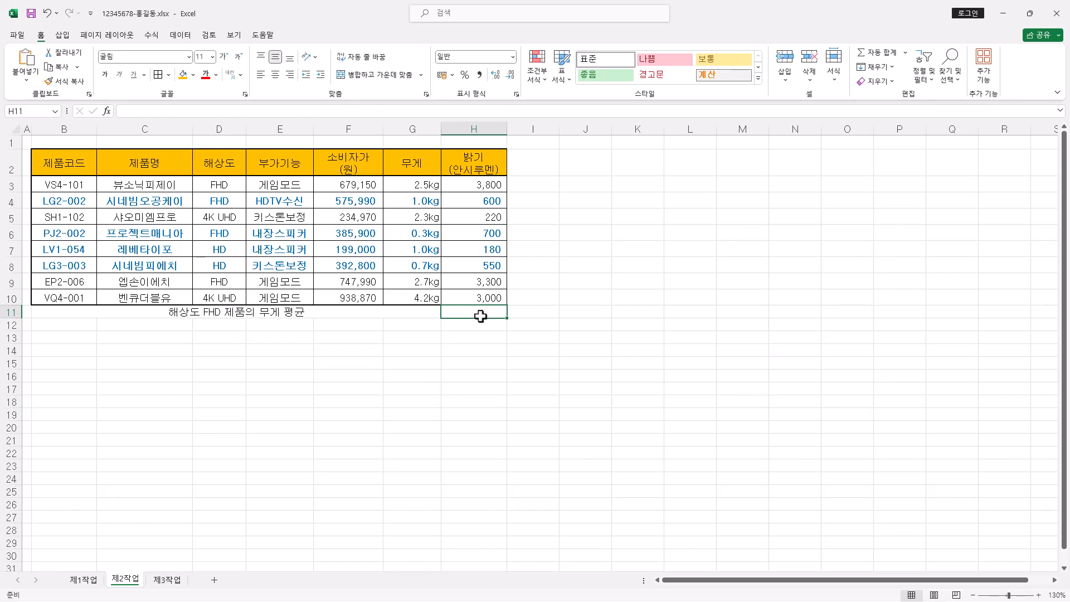
key("alt+Tab")
left_click_drag(267, 470, 505, 471)
left_click(203, 112)
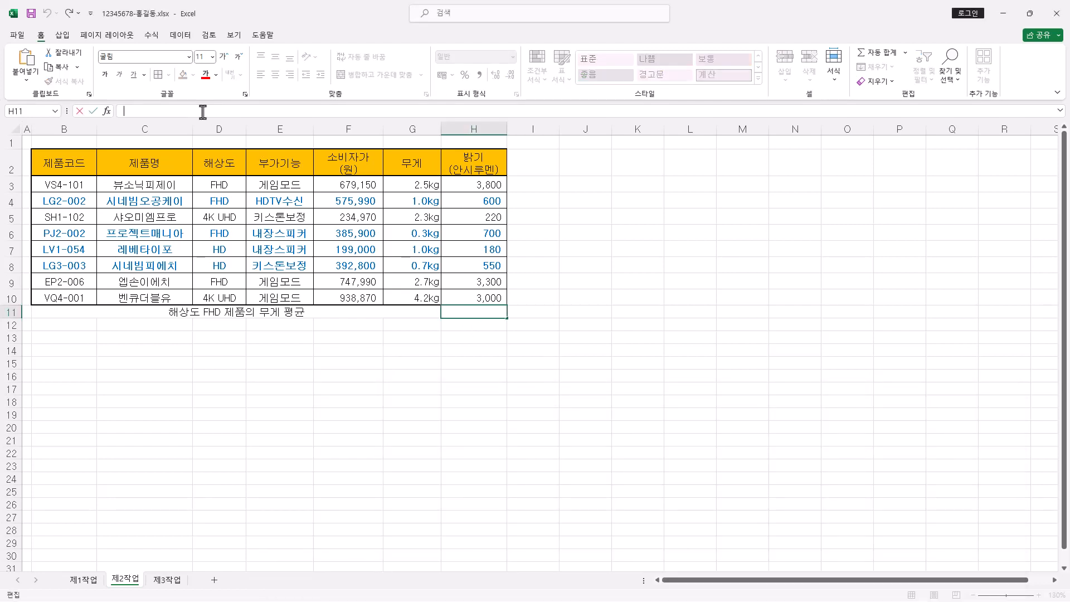
type("=DAVERAGE(")
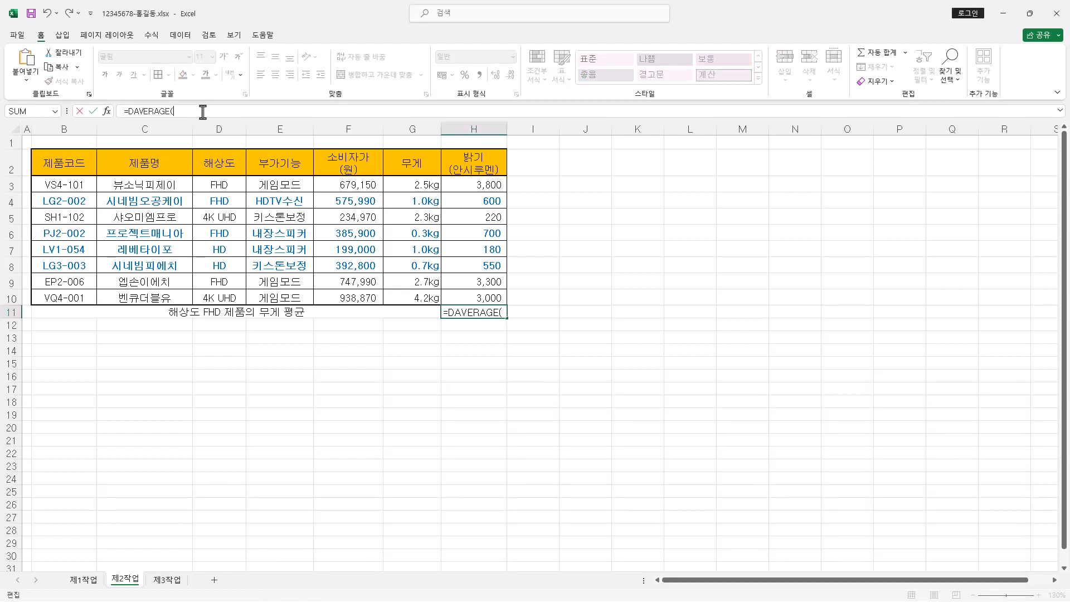
left_click(107, 112)
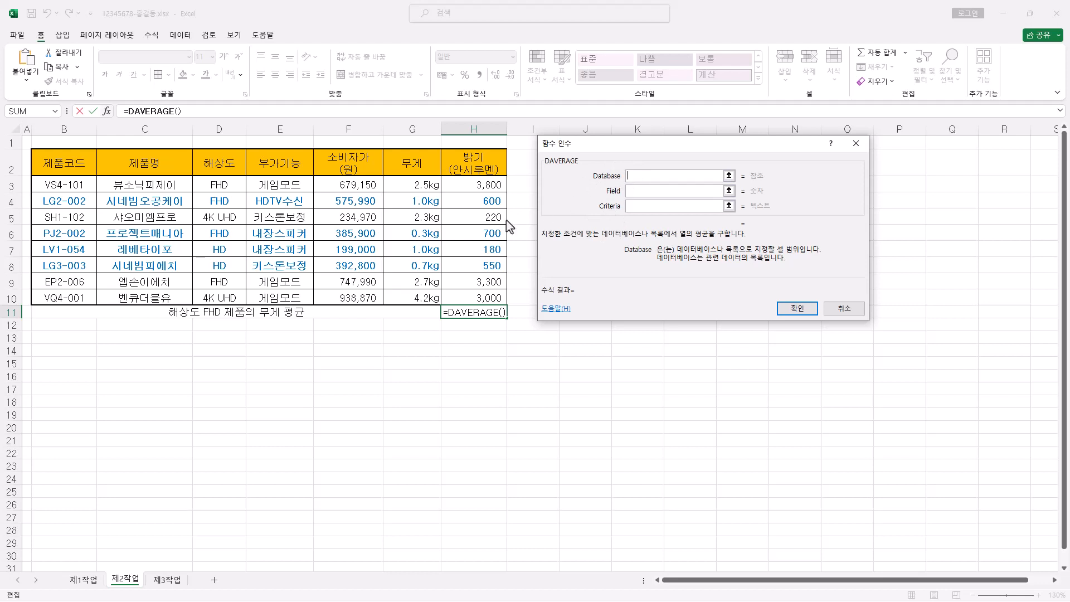
Bring up the DAVERAGE syntax in Notepad for reference and set the function's database to B2:H10
key("alt+Tab")
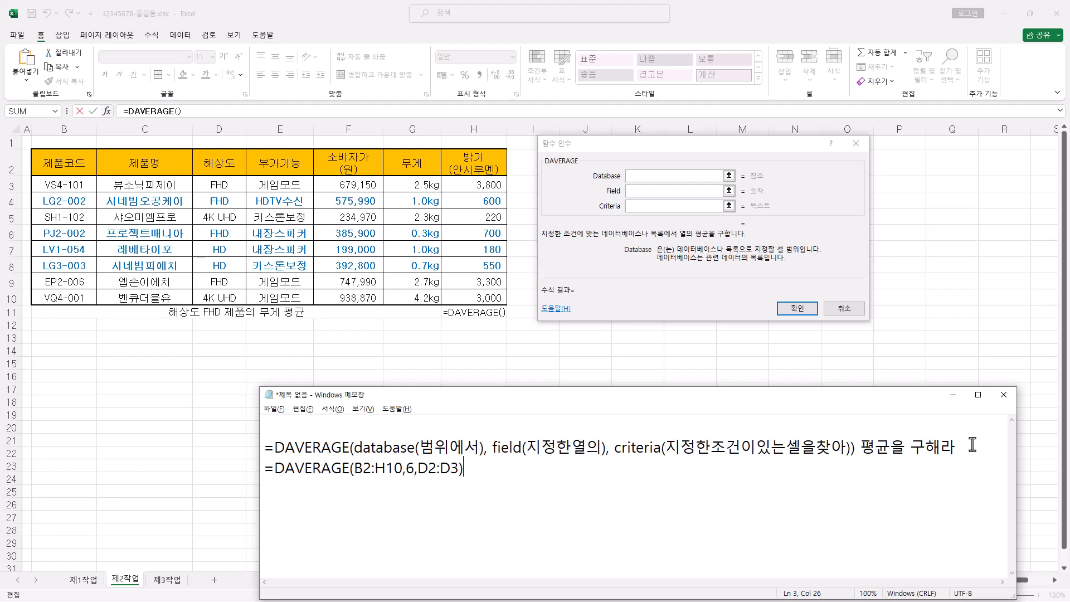
left_click(661, 176)
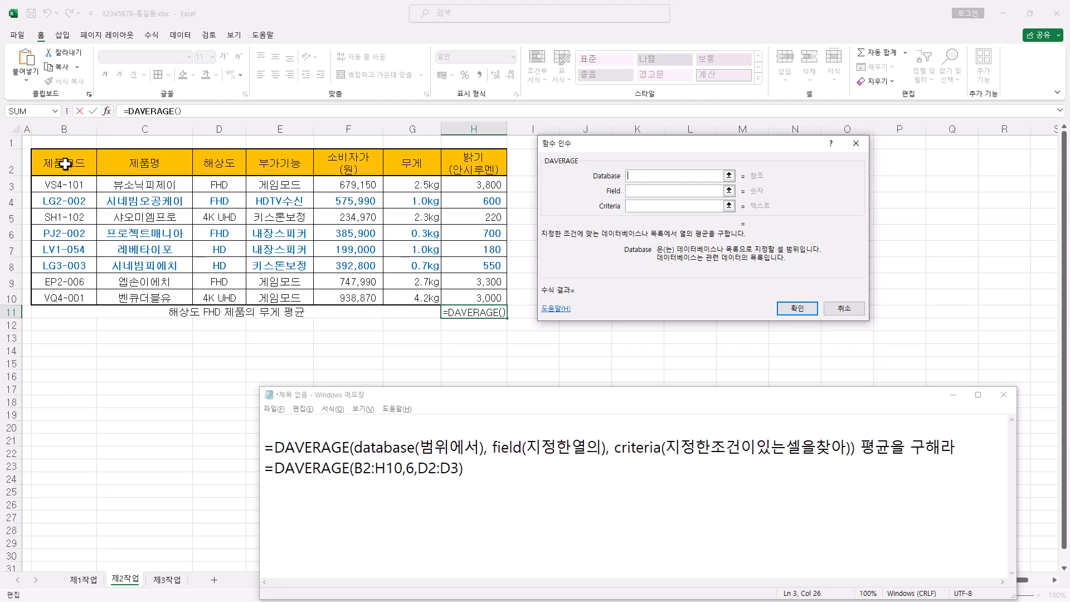
left_click_drag(65, 163, 455, 291)
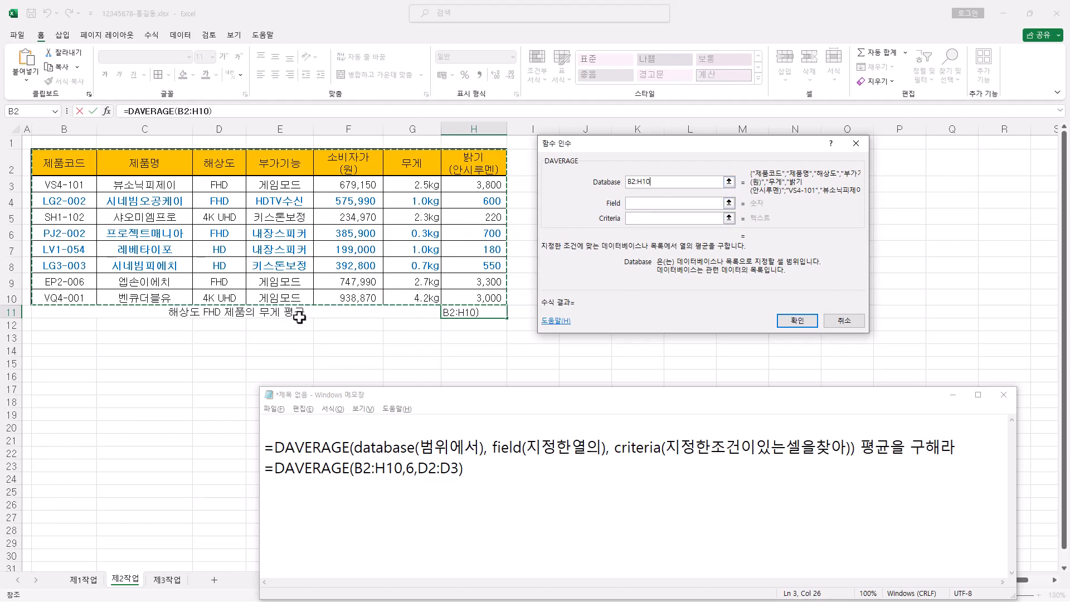
key("Tab")
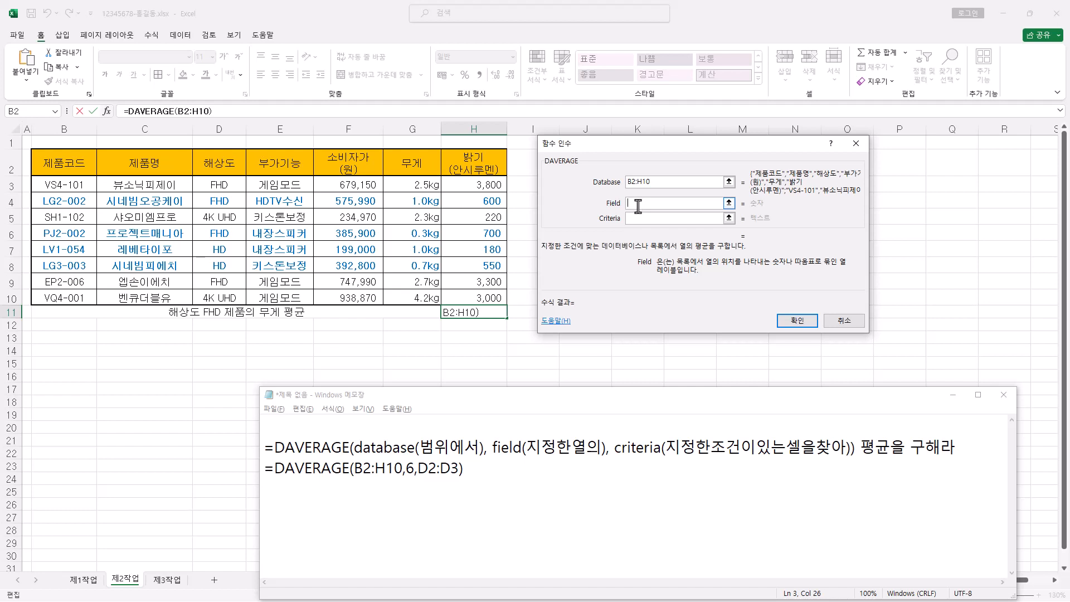
Complete the DAVERAGE function in H11 with field 6 and criteria D2:D3
type("6")
left_click(641, 219)
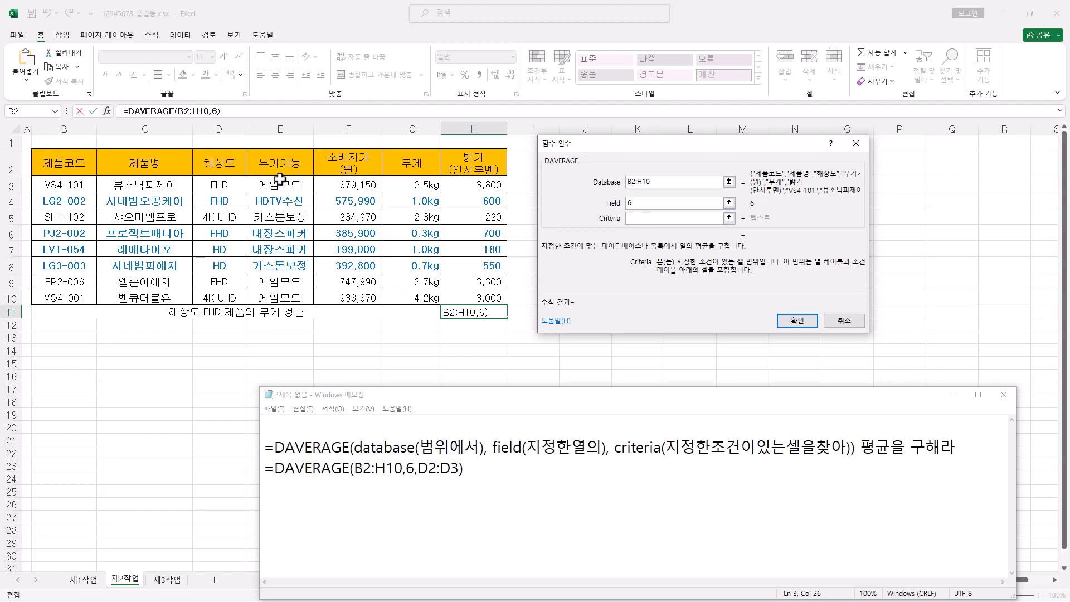
left_click_drag(223, 164, 229, 182)
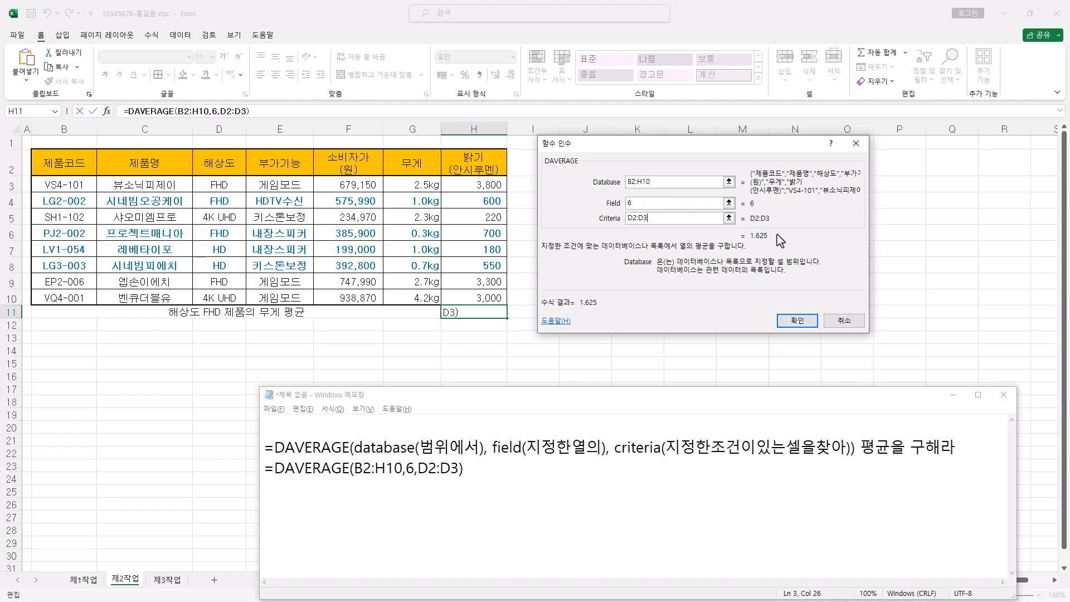
left_click(807, 322)
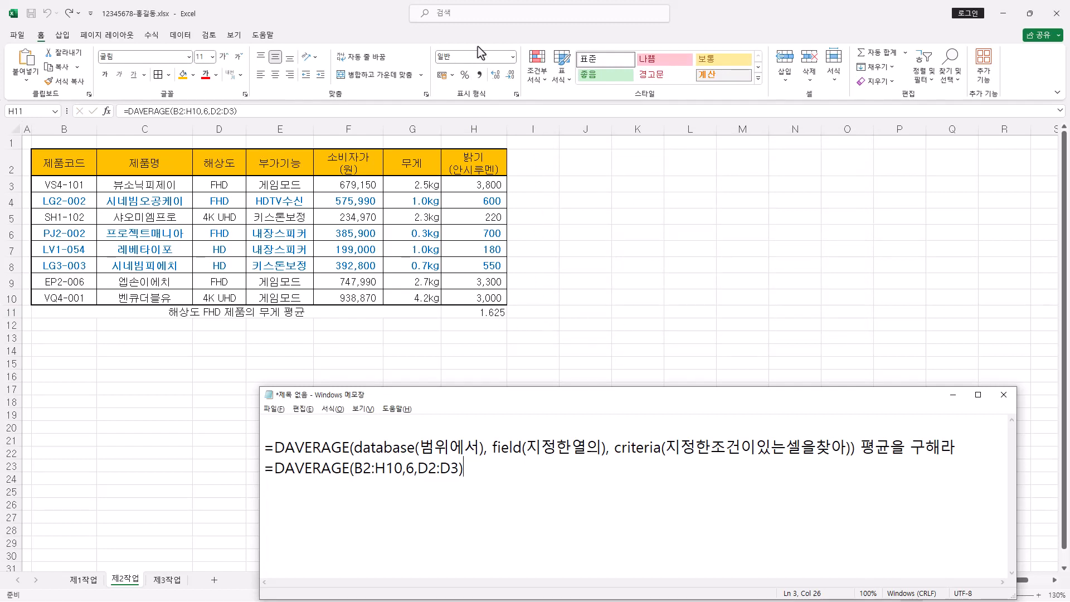
left_click(495, 315)
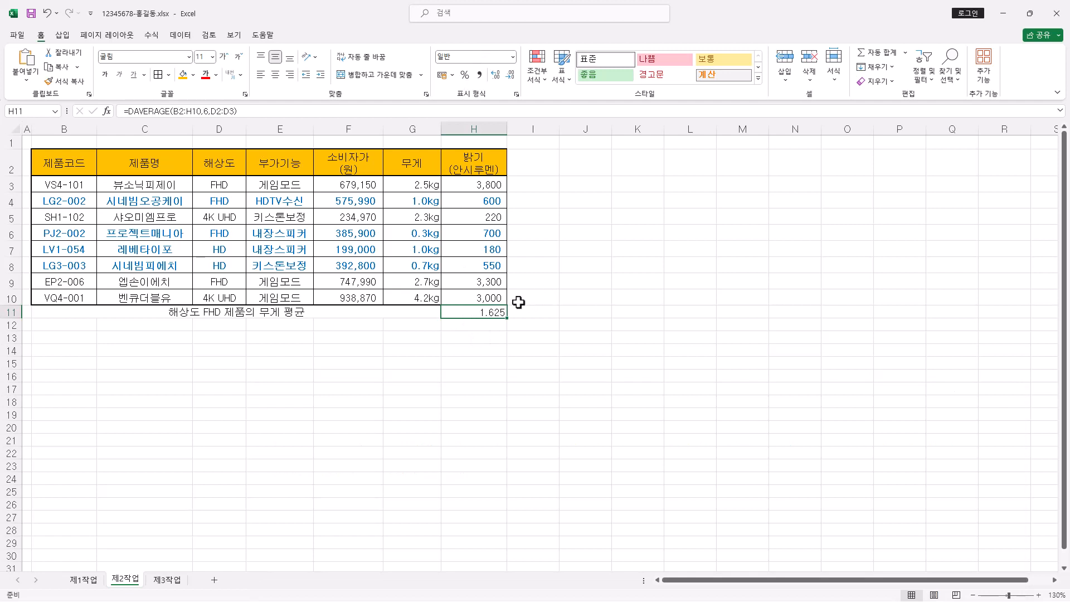
Apply all borders to the FHD average weight row, B11:H11
left_click(68, 315)
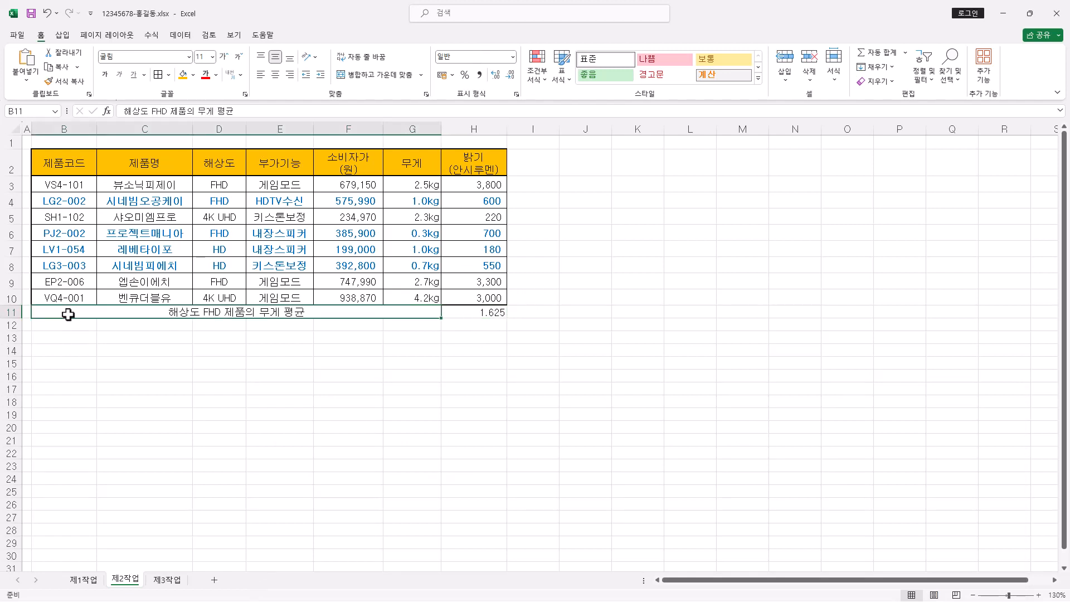
left_click(496, 315)
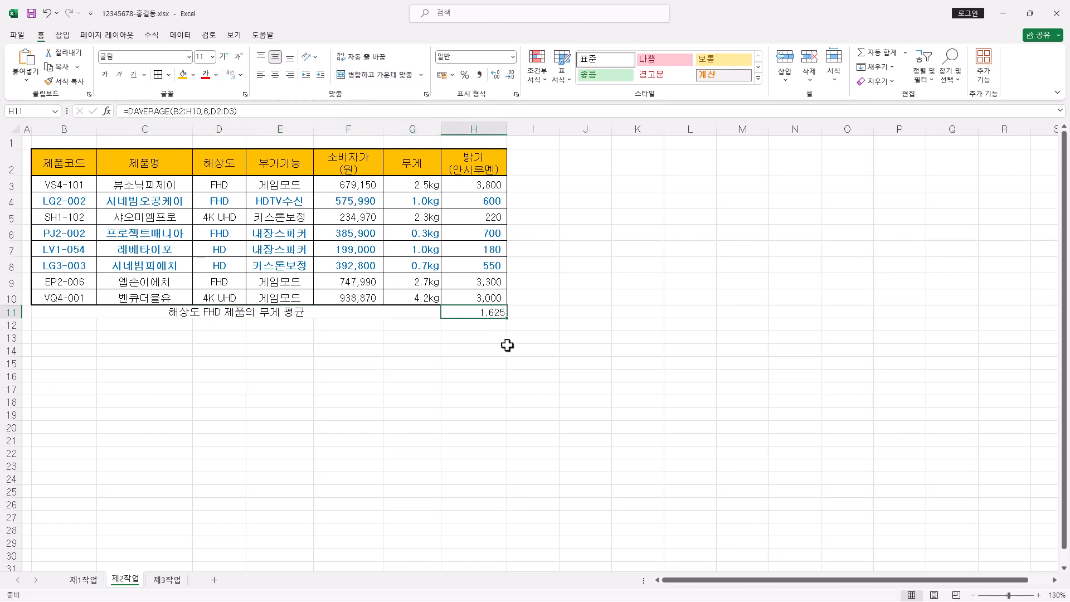
left_click_drag(257, 312, 456, 312)
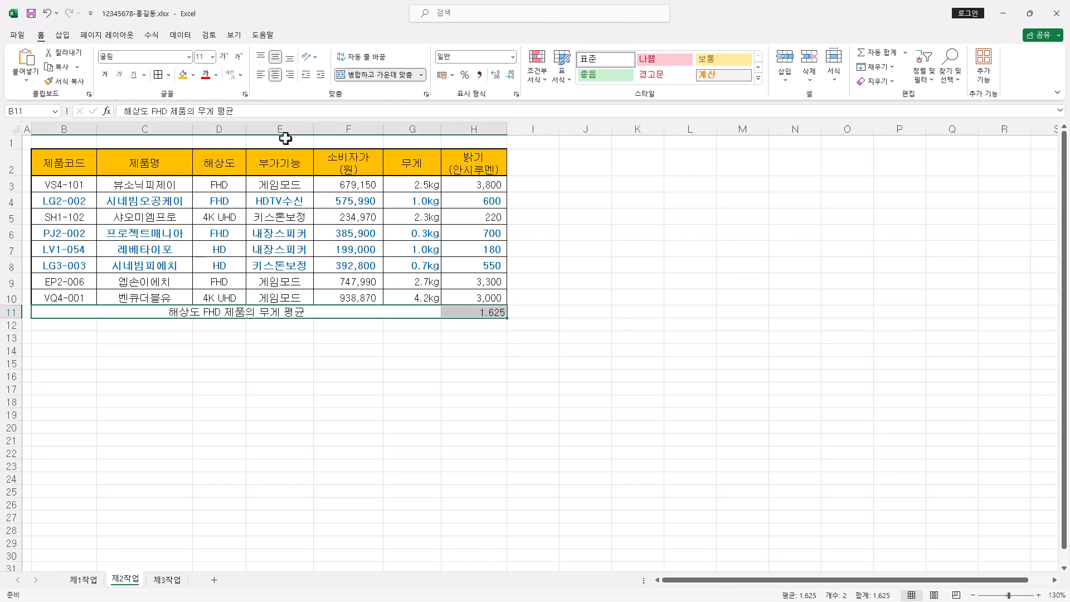
left_click(168, 75)
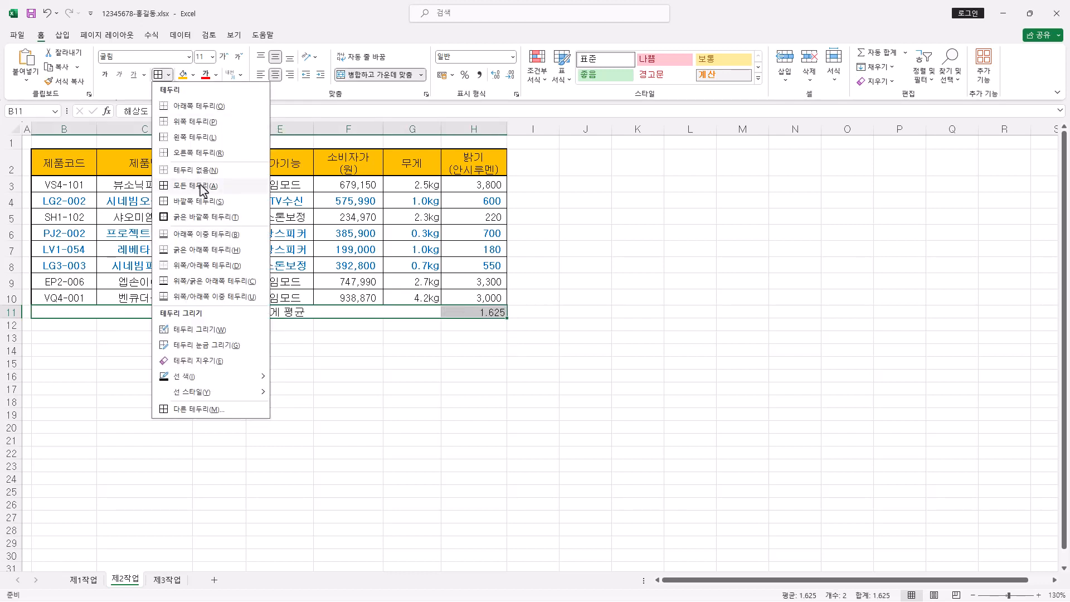
left_click(202, 186)
left_click(473, 312)
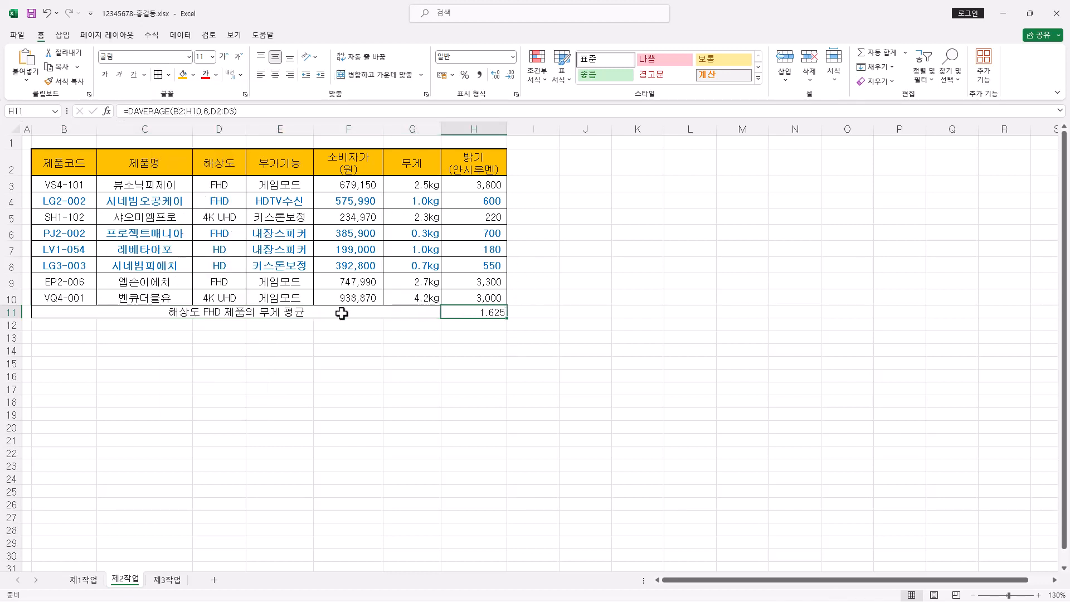
left_click(307, 313)
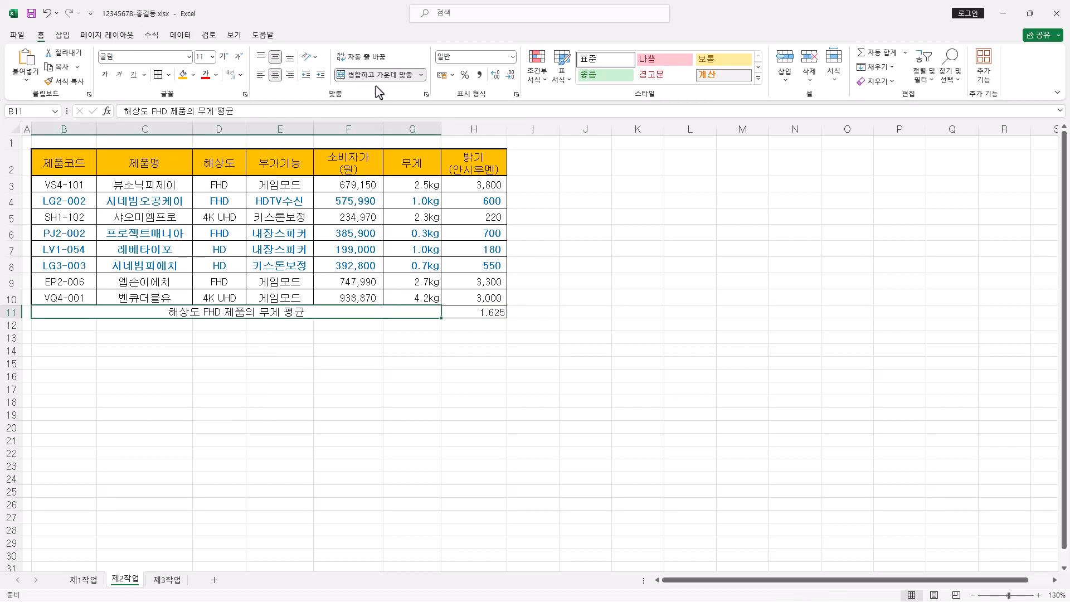
Run Goal Seek on H11 with a target value of 1.6 by changing cell G3, and accept the solution
left_click(473, 312)
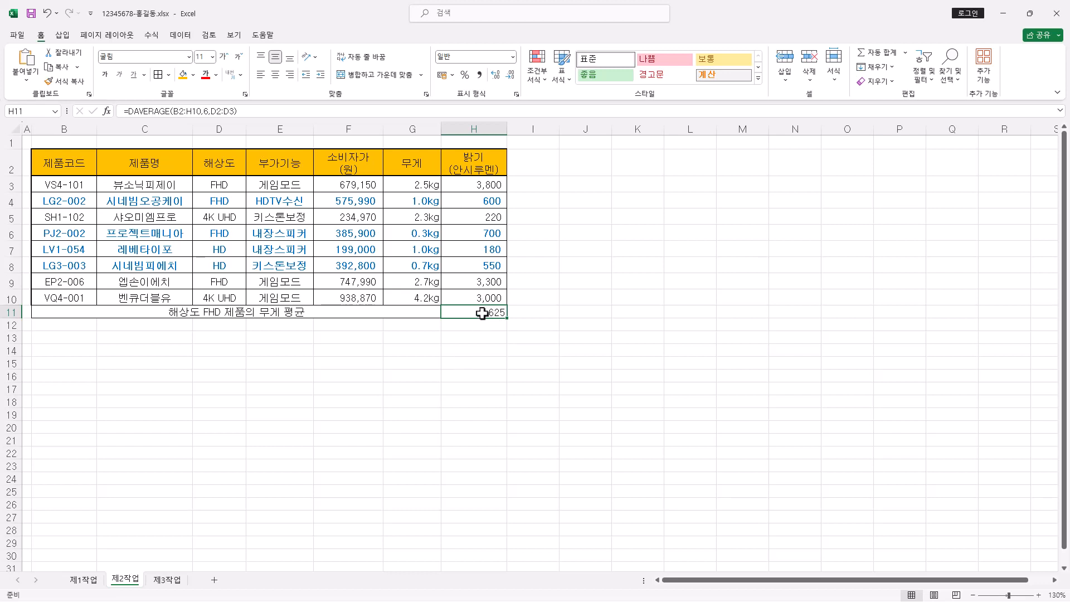
left_click(181, 38)
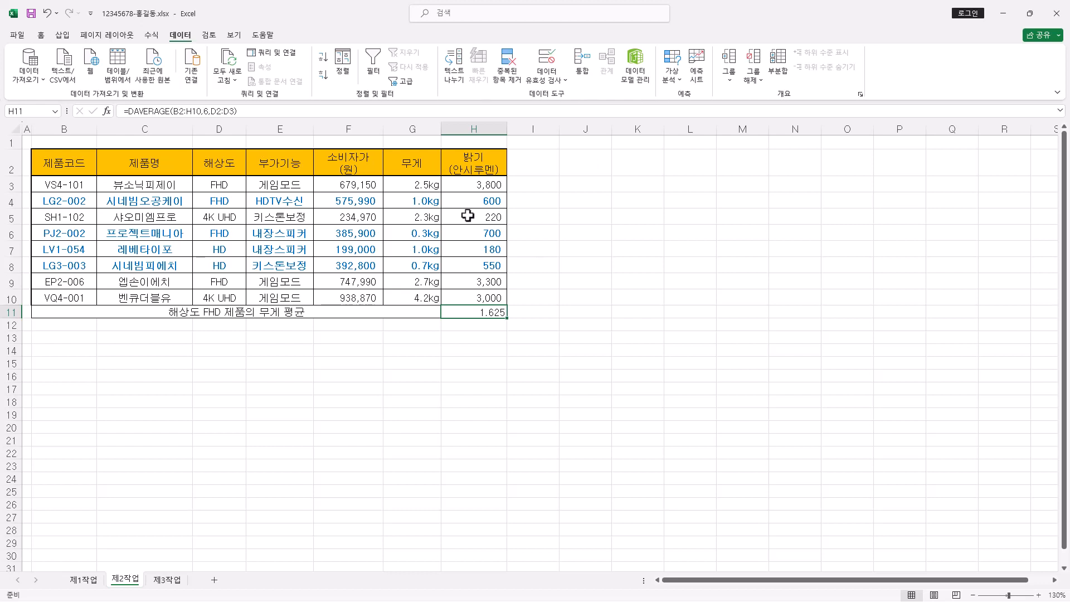
left_click(681, 82)
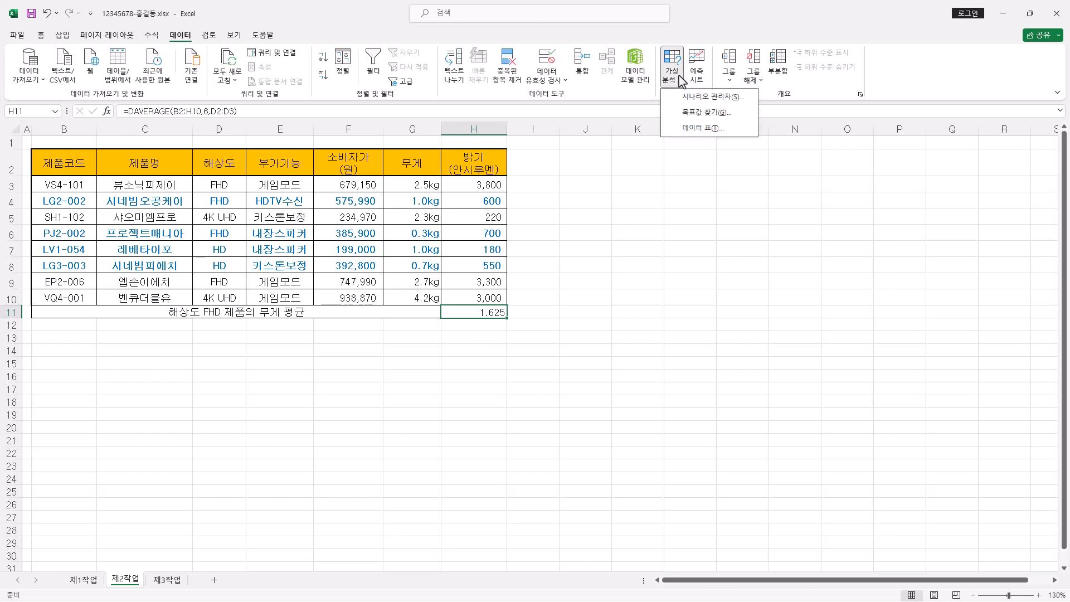
left_click(721, 117)
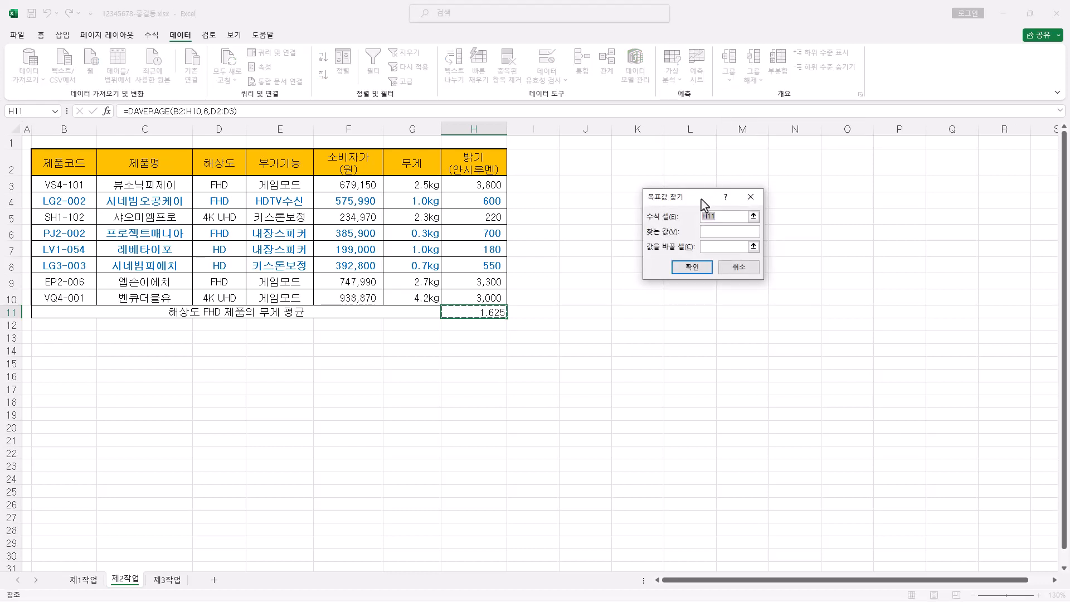
left_click_drag(701, 199, 591, 178)
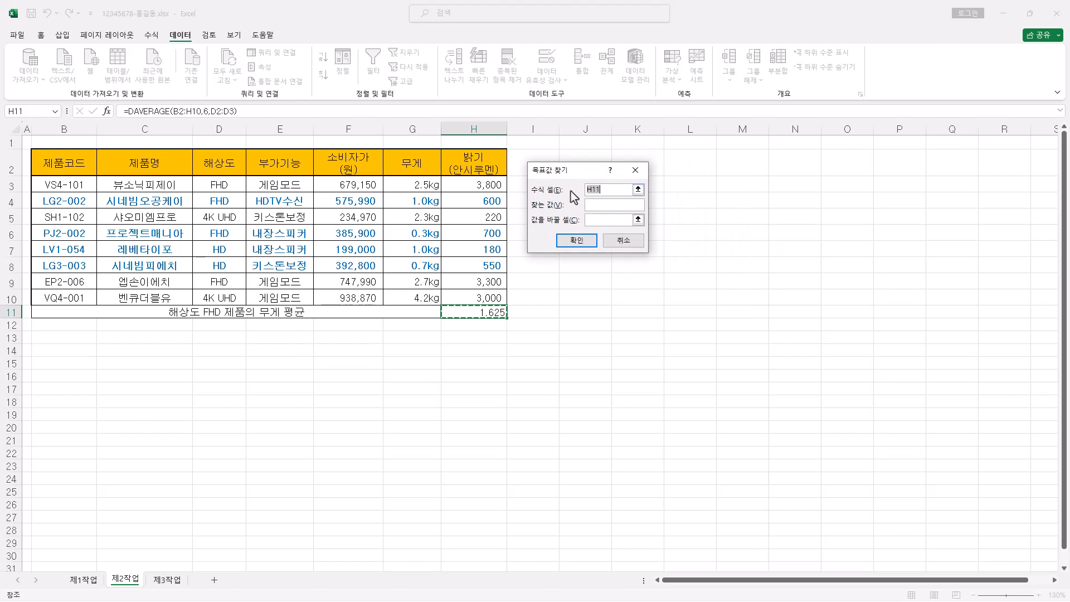
left_click(596, 205)
left_click(601, 221)
left_click(433, 188)
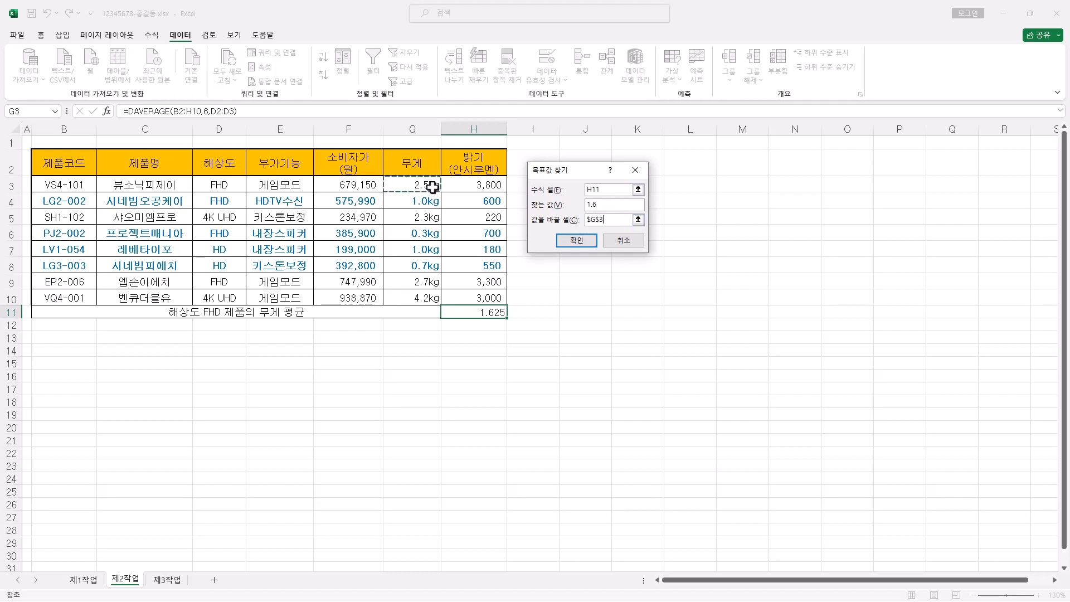
left_click(594, 220)
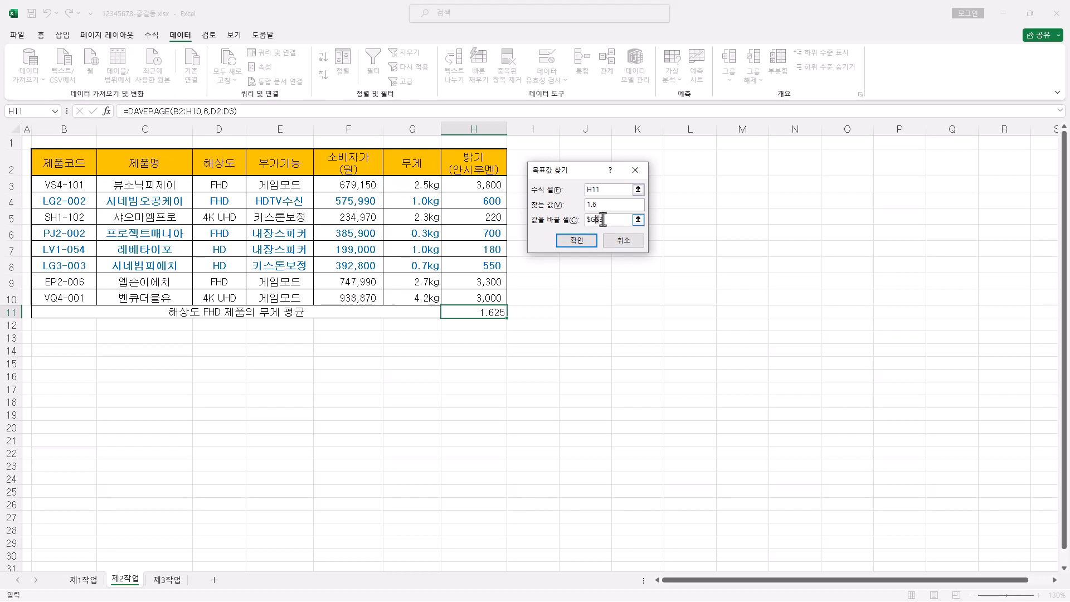
left_click(577, 240)
left_click_drag(561, 167, 632, 189)
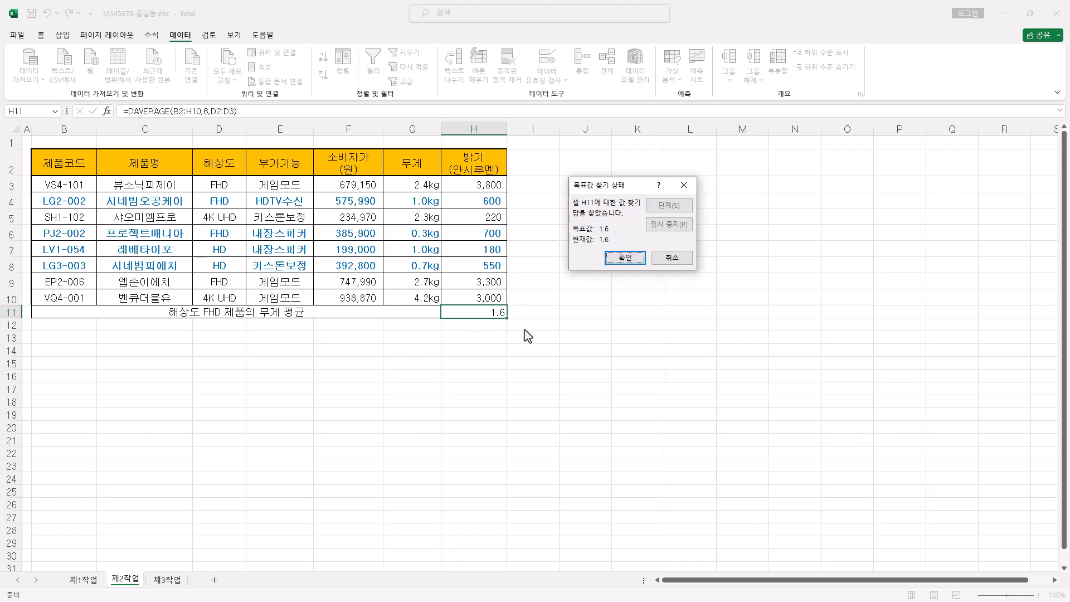
left_click(641, 261)
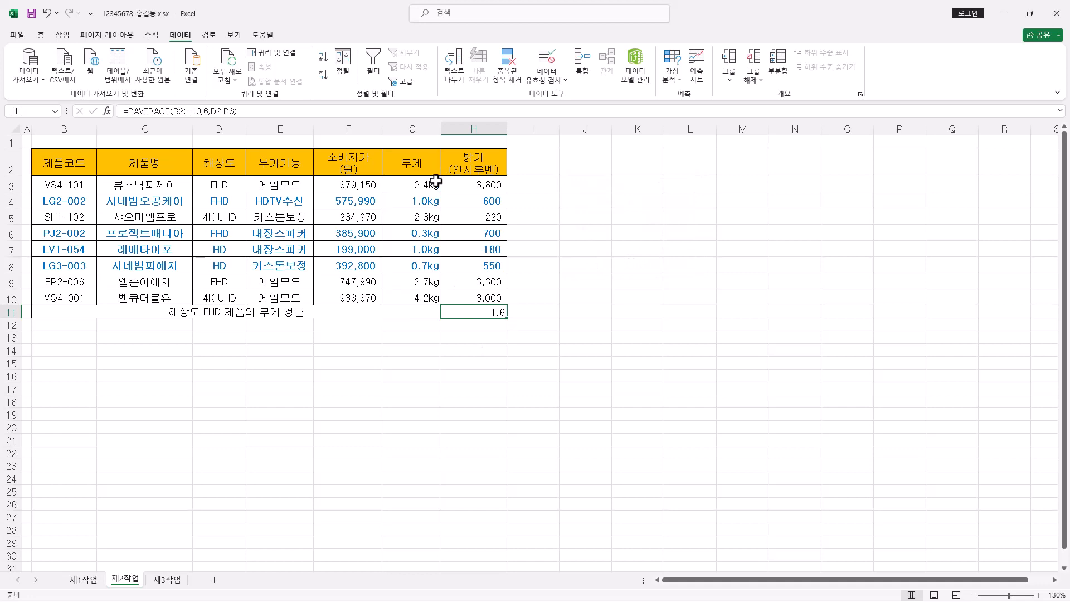
Copy the 제품코드 and 소비자가(원) headers on the 제2작업 sheet to B14:C14 as criteria headers
left_click(85, 581)
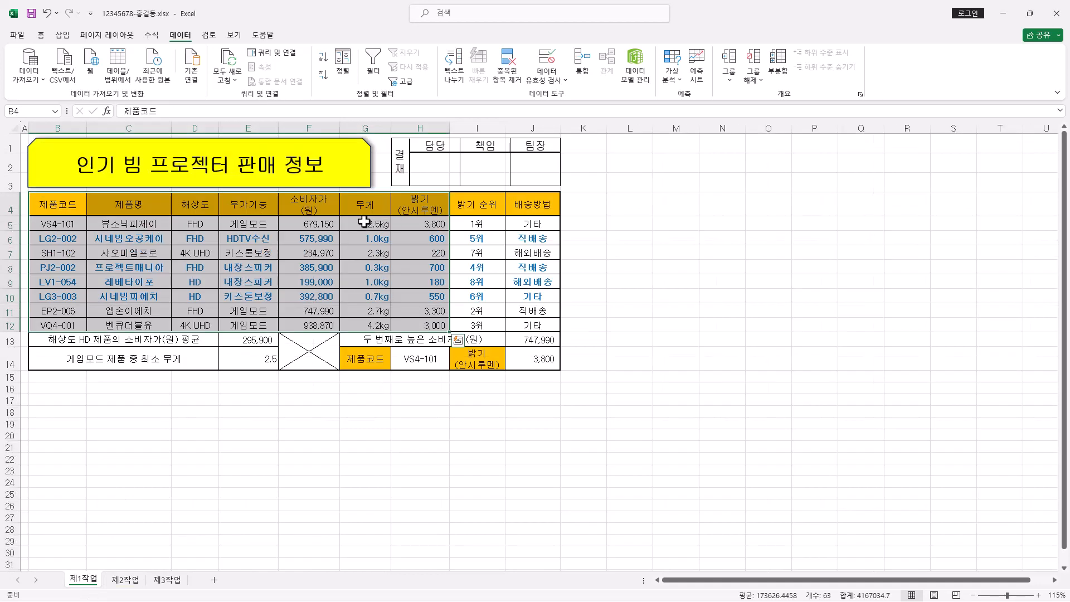
left_click(124, 580)
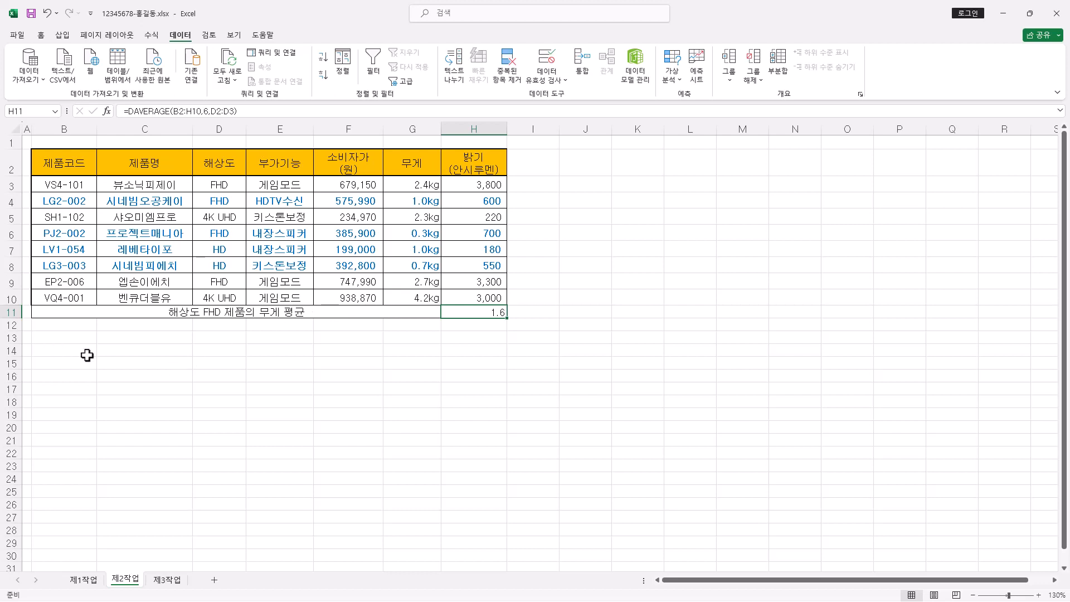
left_click(78, 164)
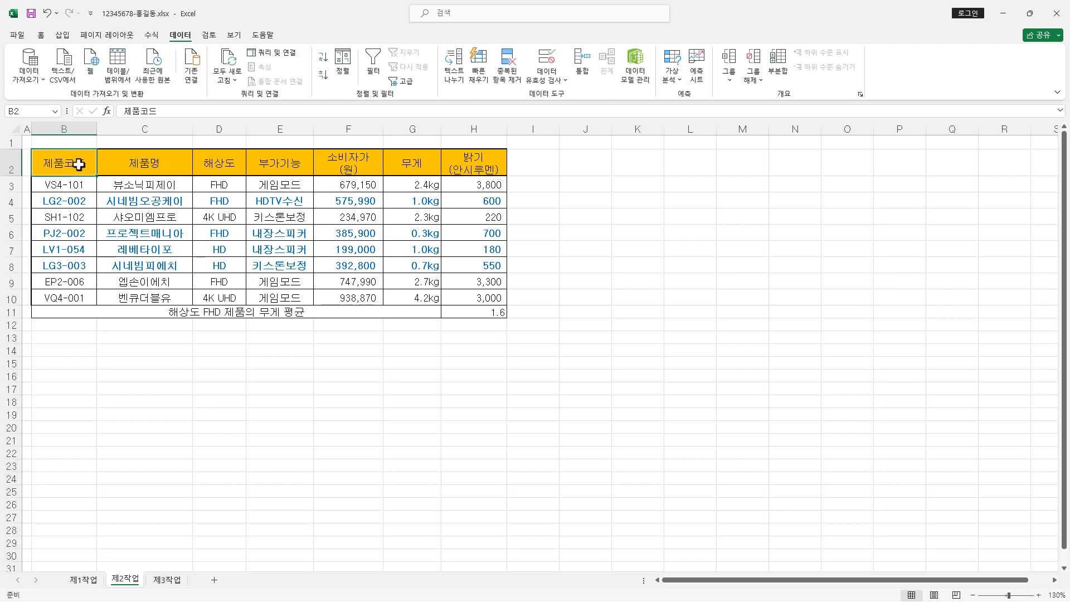
left_click(354, 163, "ctrl")
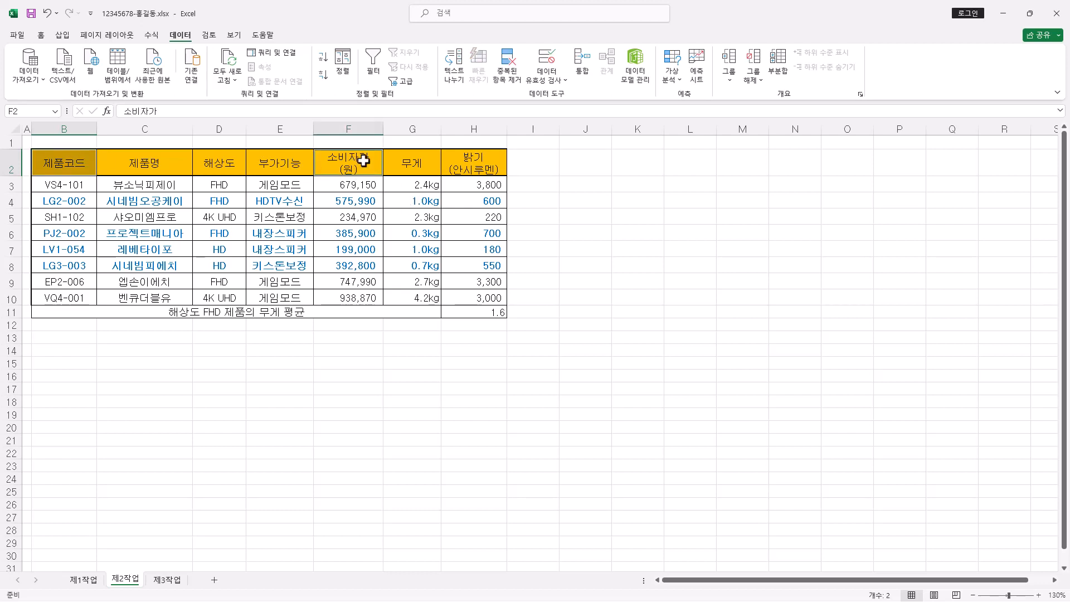
key("ctrl+c")
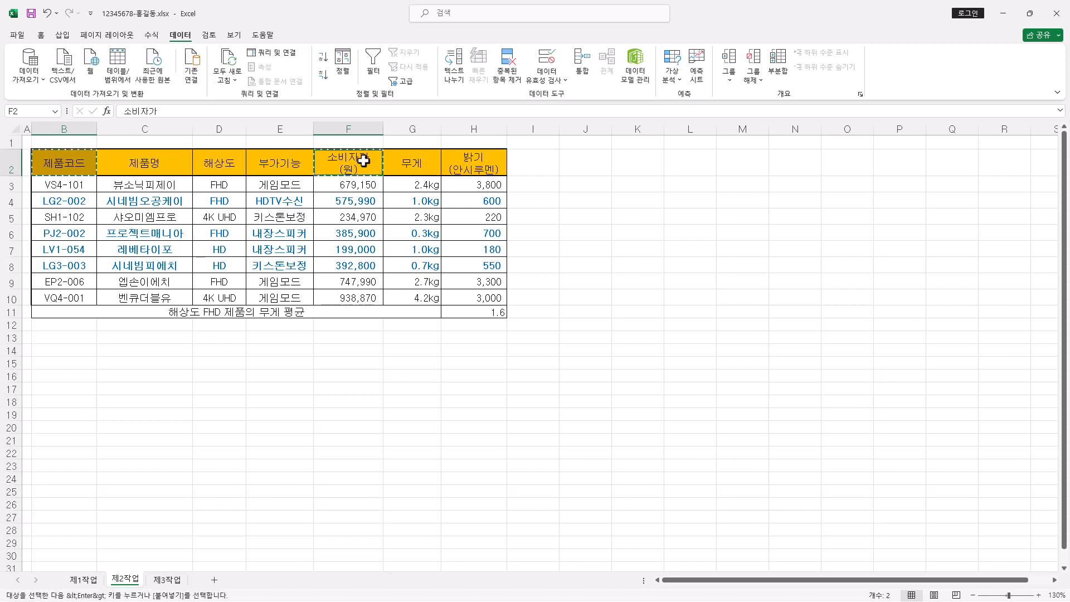
left_click(73, 352)
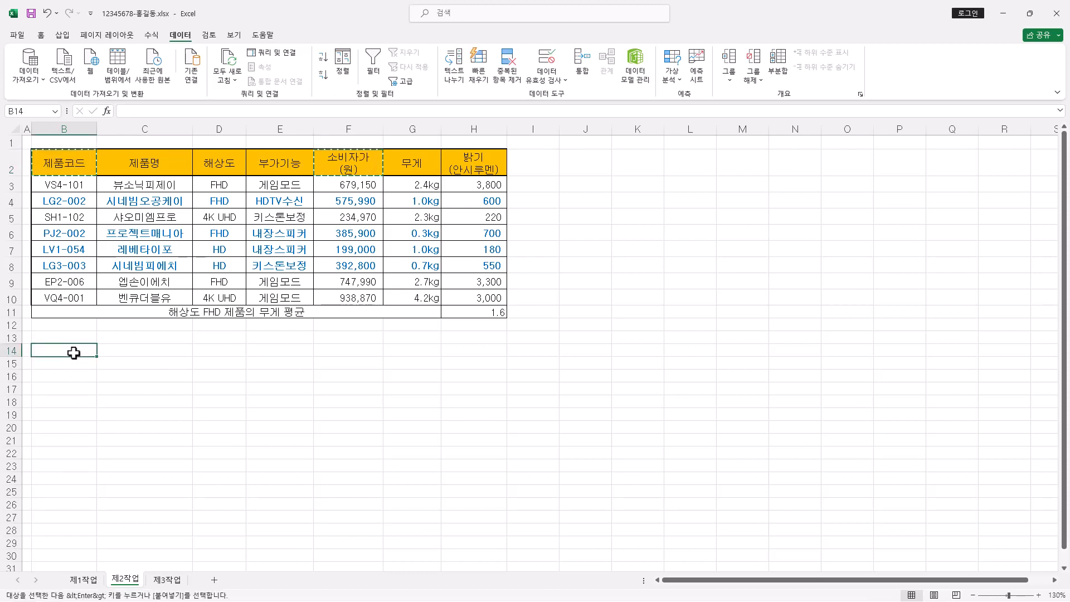
key("shift+Right")
key("ctrl+v")
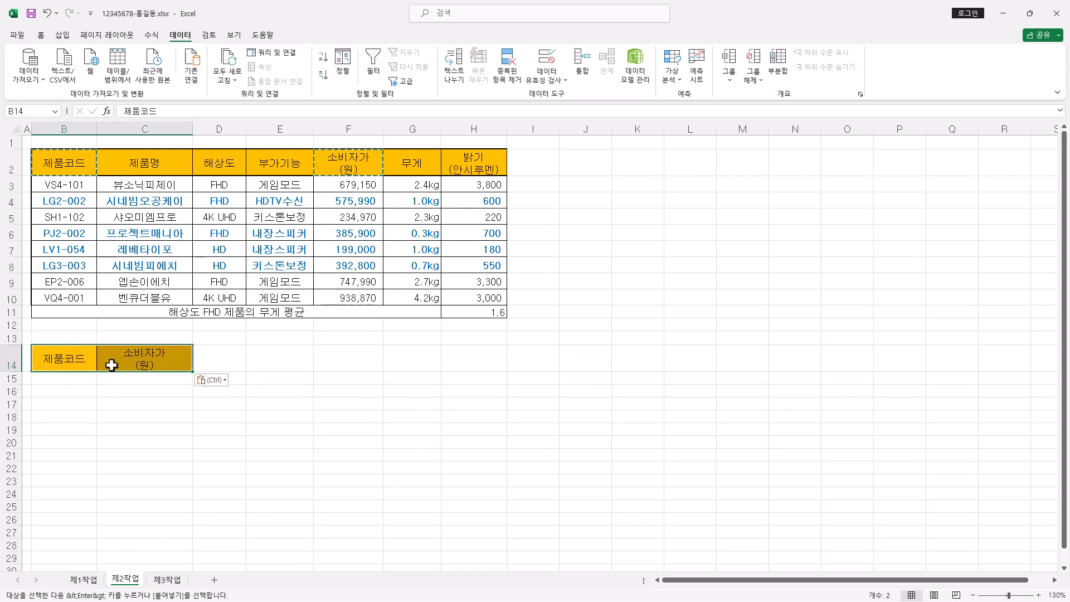
Enter the criterion L* under the 제품코드 header in B15
left_click(84, 363)
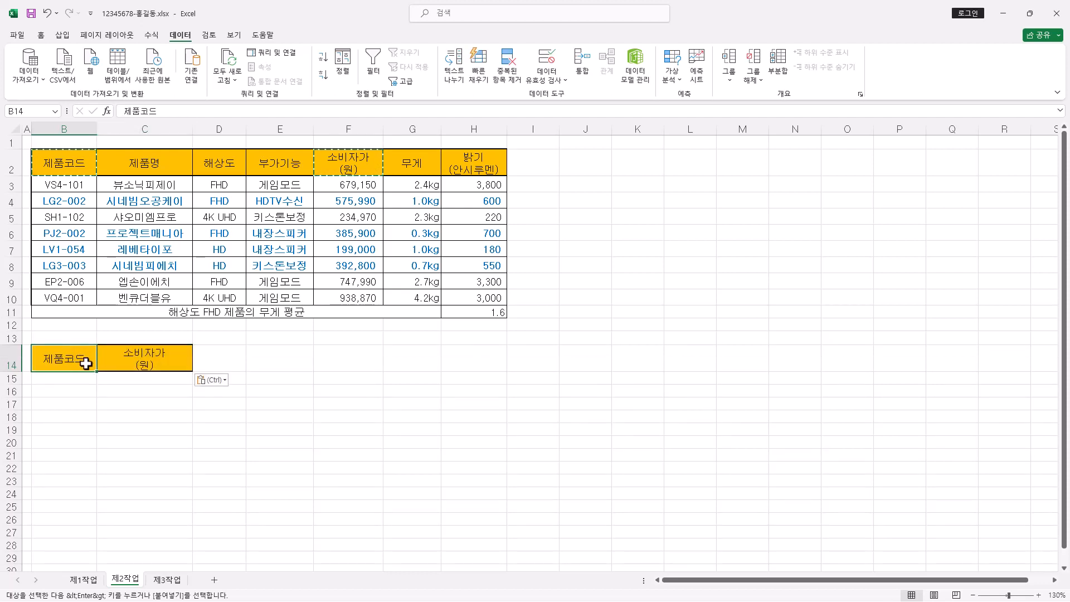
left_click(79, 379)
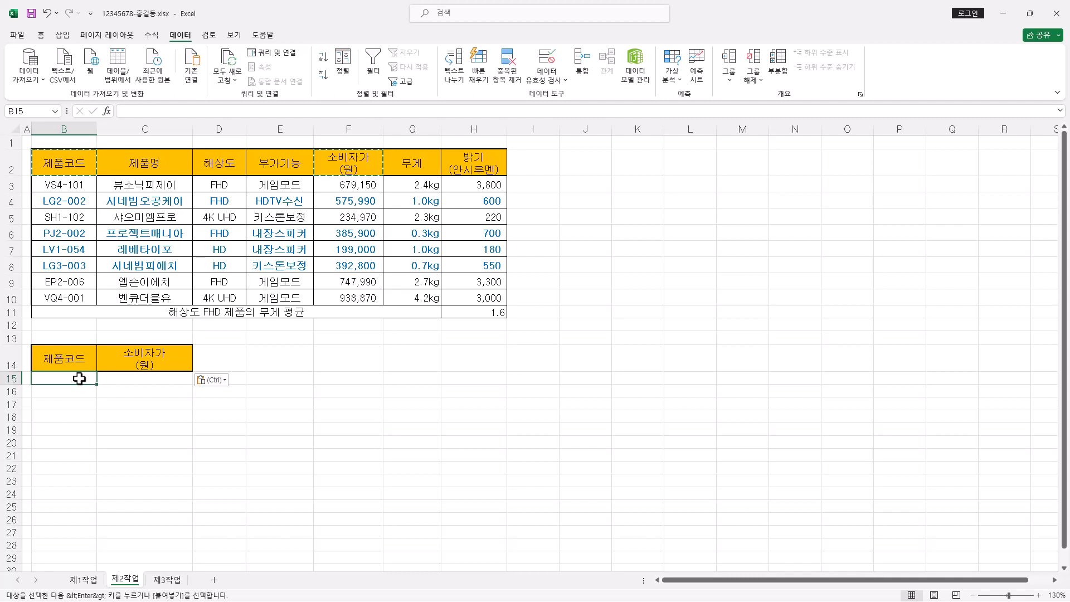
double_click(79, 378)
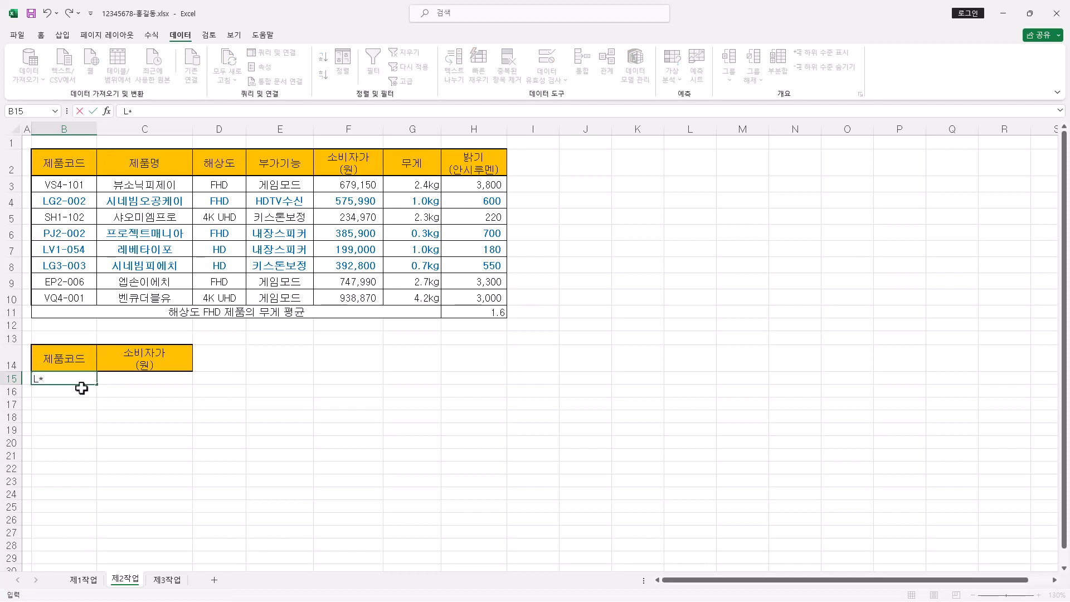
left_click(144, 376)
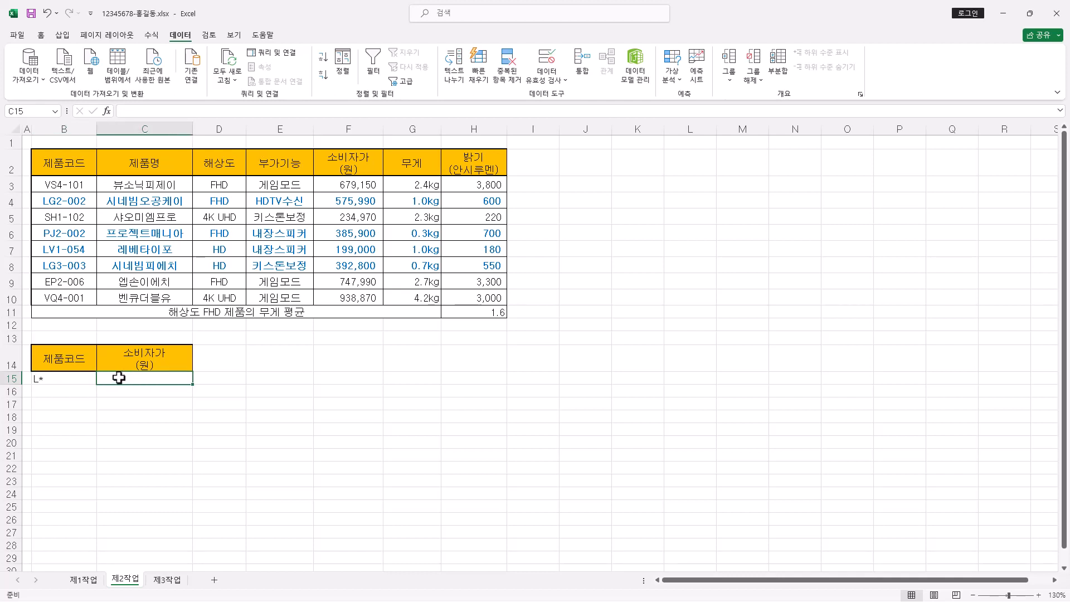
left_click(89, 378)
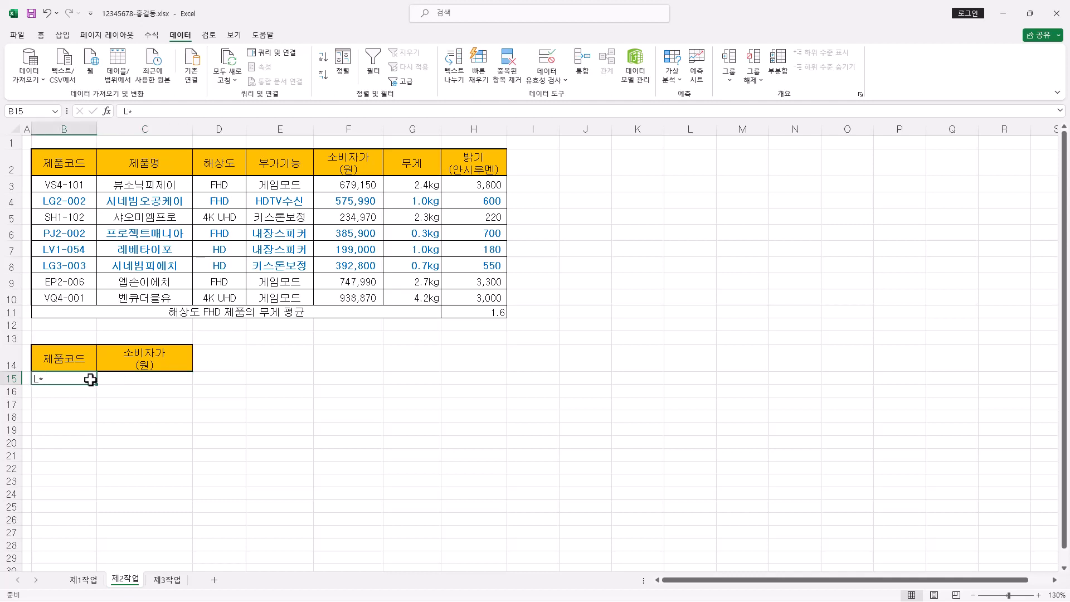
left_click(118, 378)
left_click(114, 378)
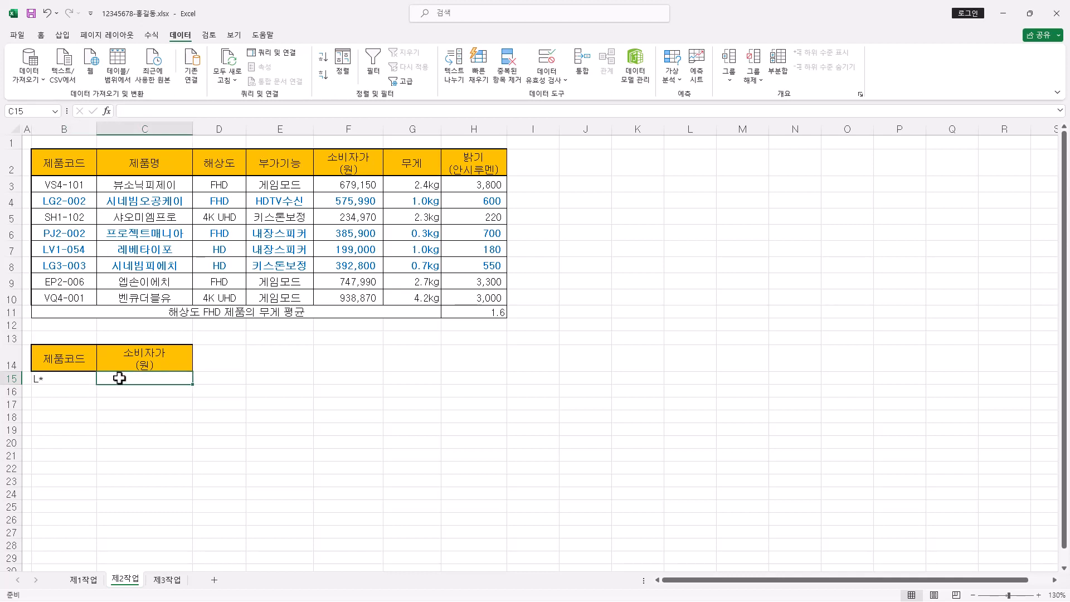
left_click(79, 381)
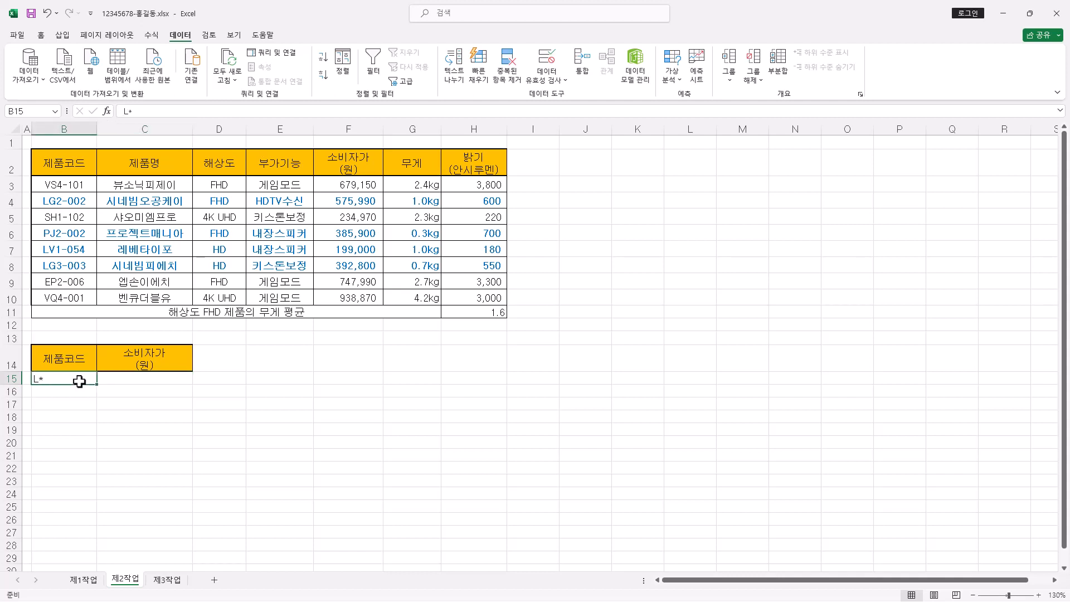
left_click(146, 382)
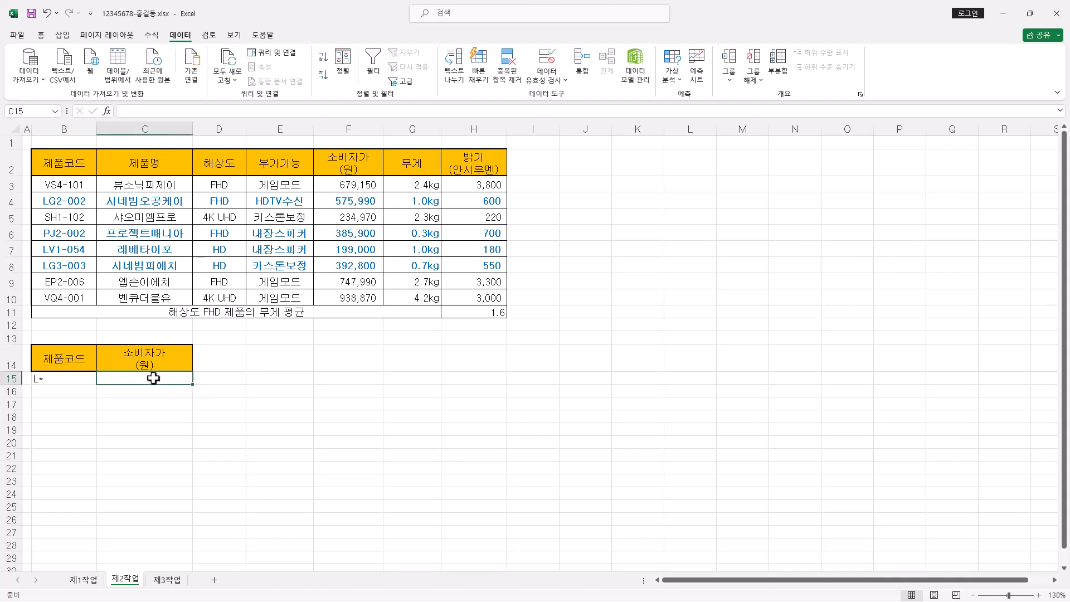
left_click(154, 392)
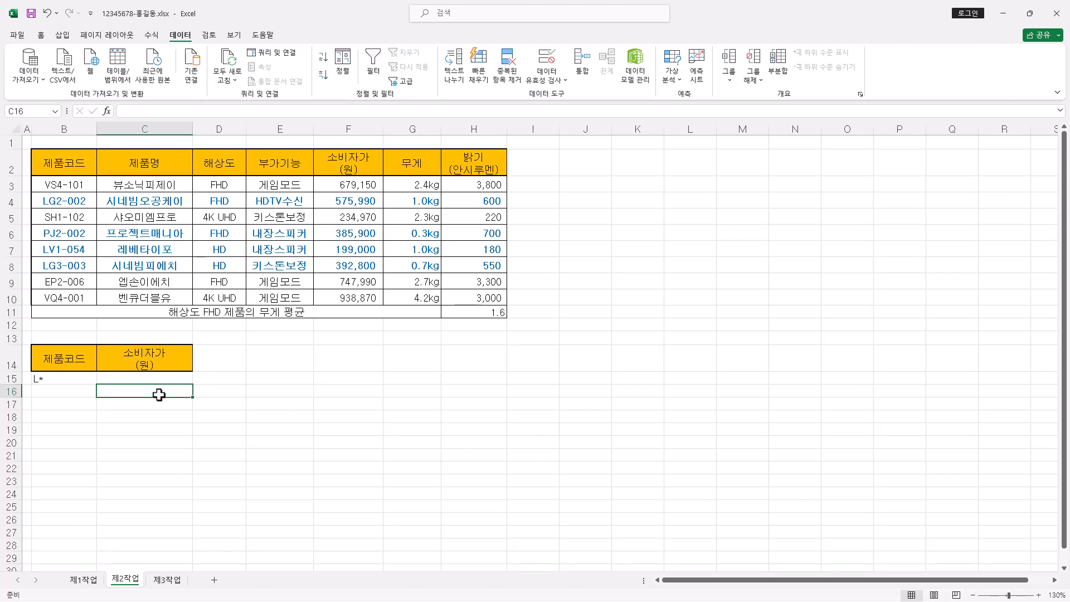
Enter the criterion <=300000 under the 소비자가(원) criteria header in C16, one row below the L* condition
type("<")
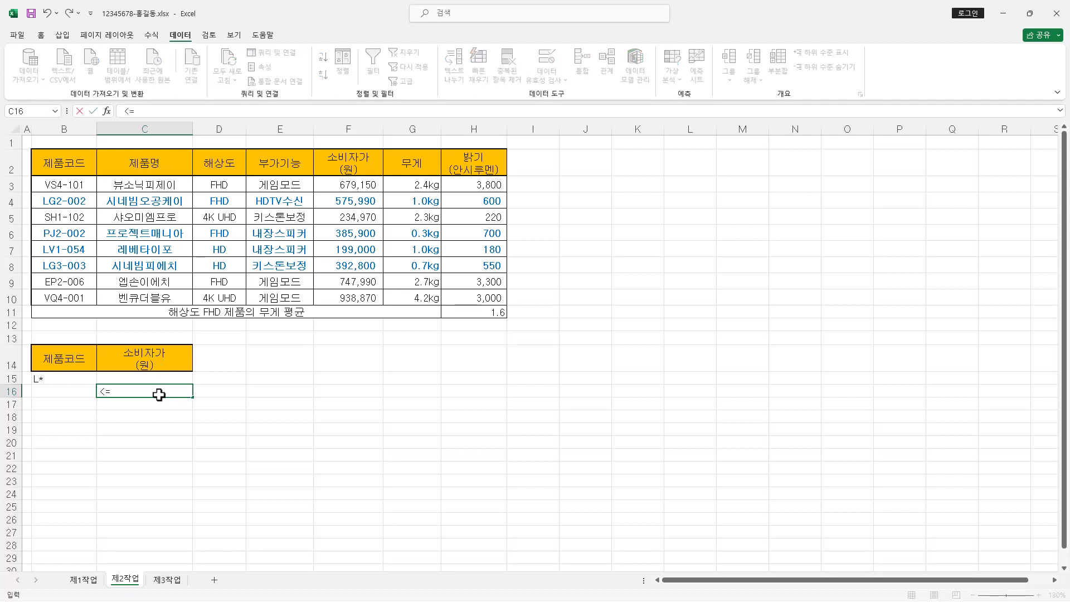
type("=300000")
key("Return")
left_click_drag(75, 365, 173, 388)
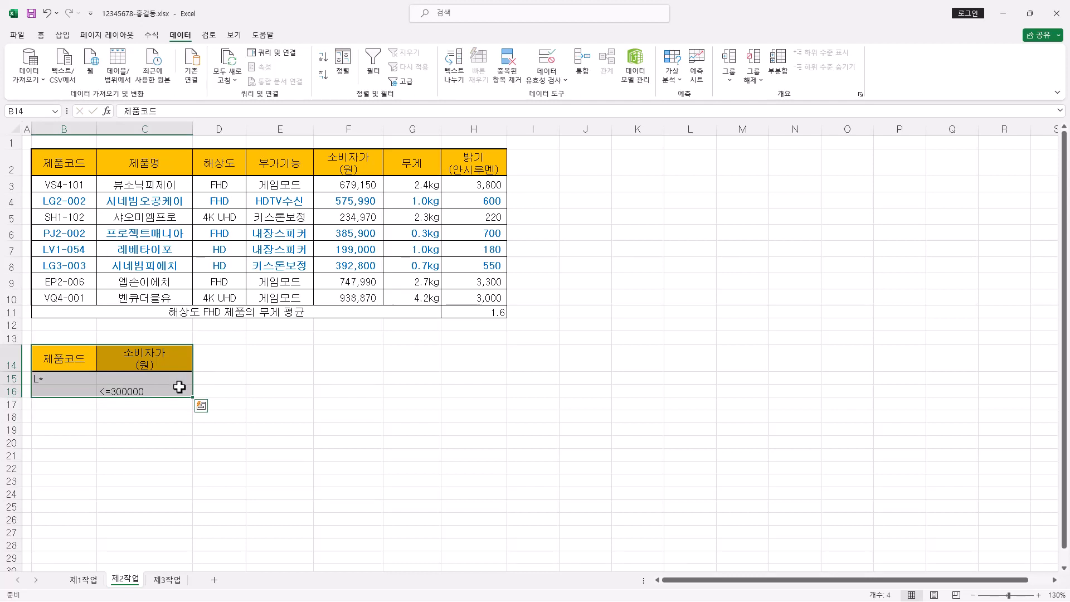
left_click(174, 388)
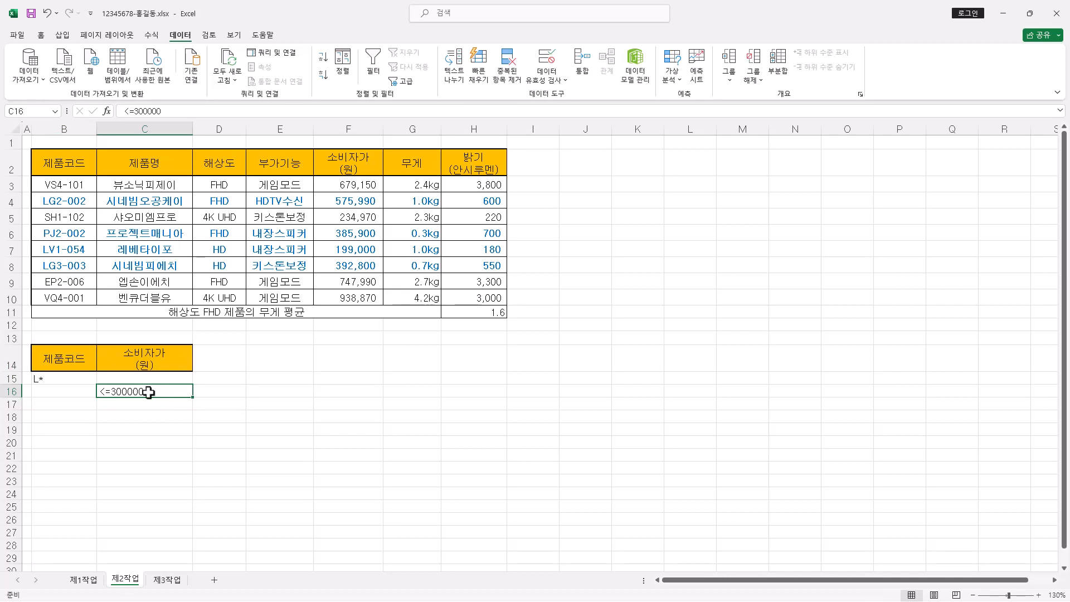
Copy the 제품명, 해상도, 소비자가(원) and 밝기(안시루멘) headers of the table to B18:E18 as output headers
left_click(84, 419)
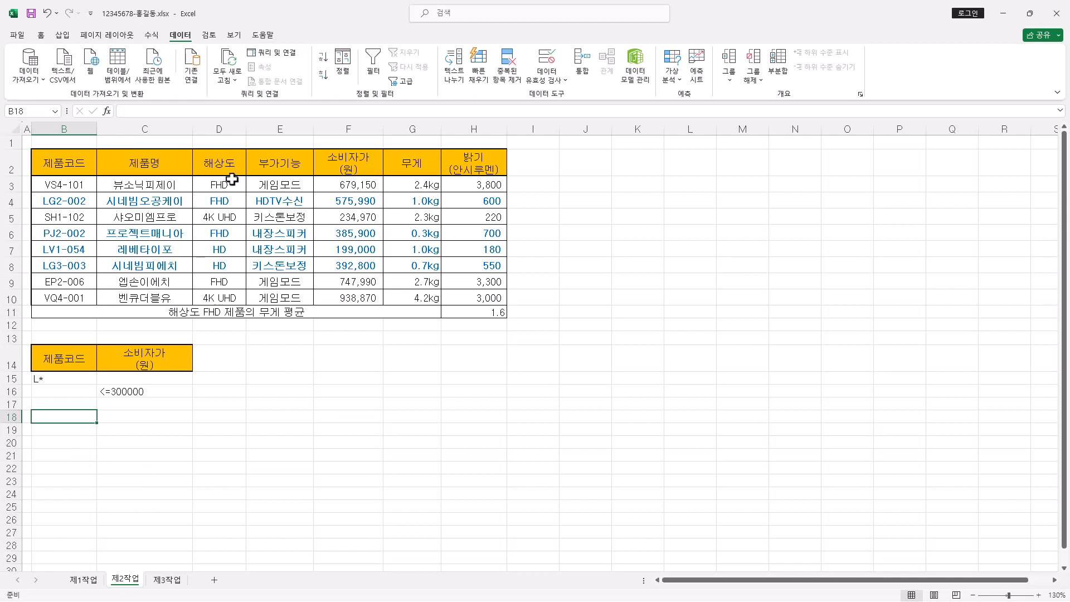
left_click(164, 163)
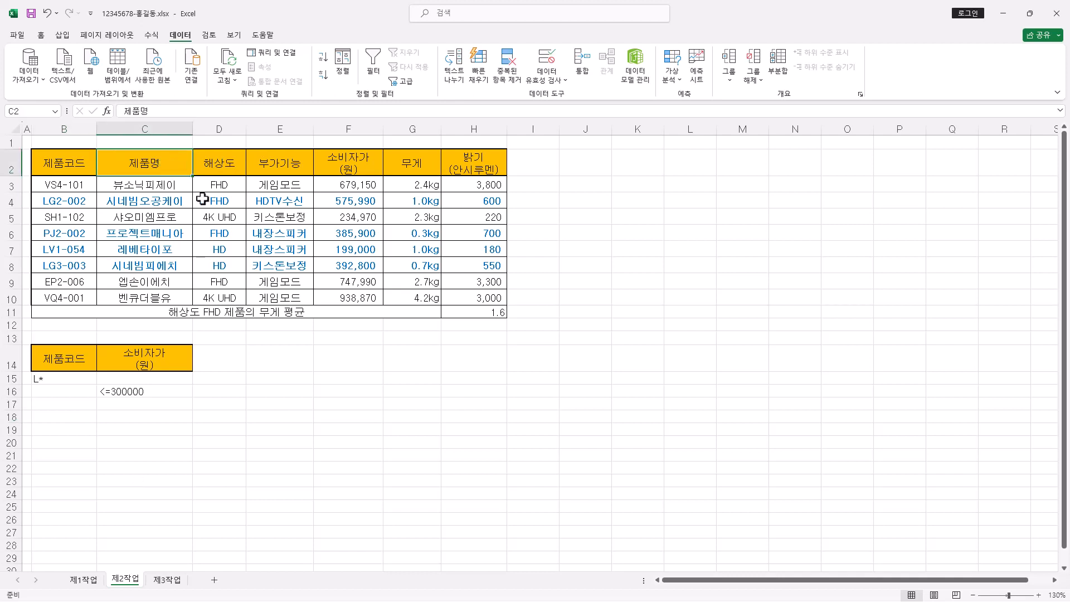
left_click(218, 168, "ctrl")
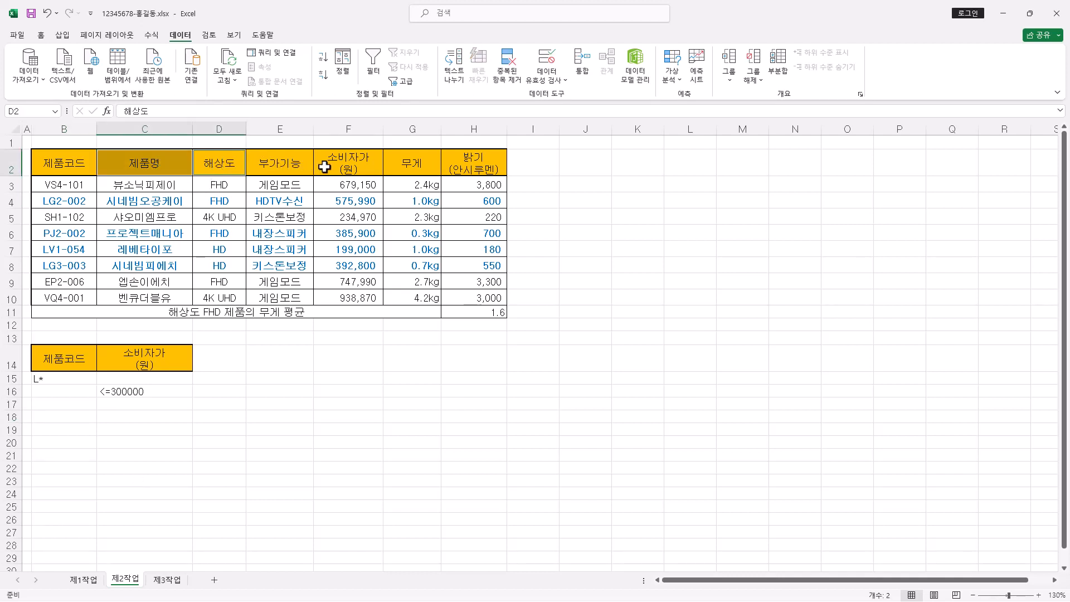
left_click(341, 167, "ctrl")
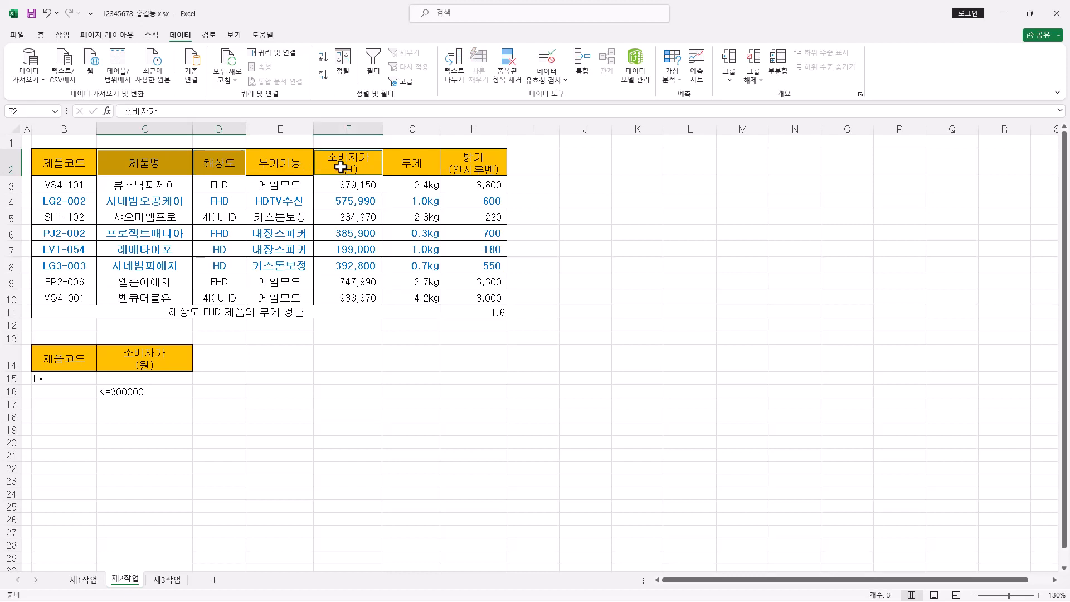
left_click(473, 166, "ctrl")
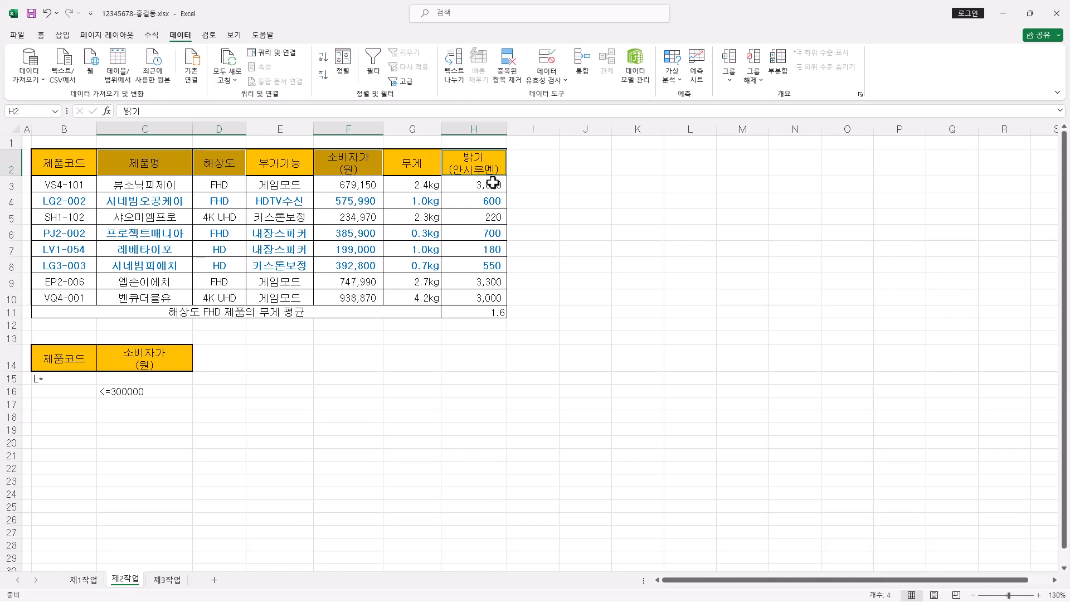
key("ctrl+c")
left_click(63, 417)
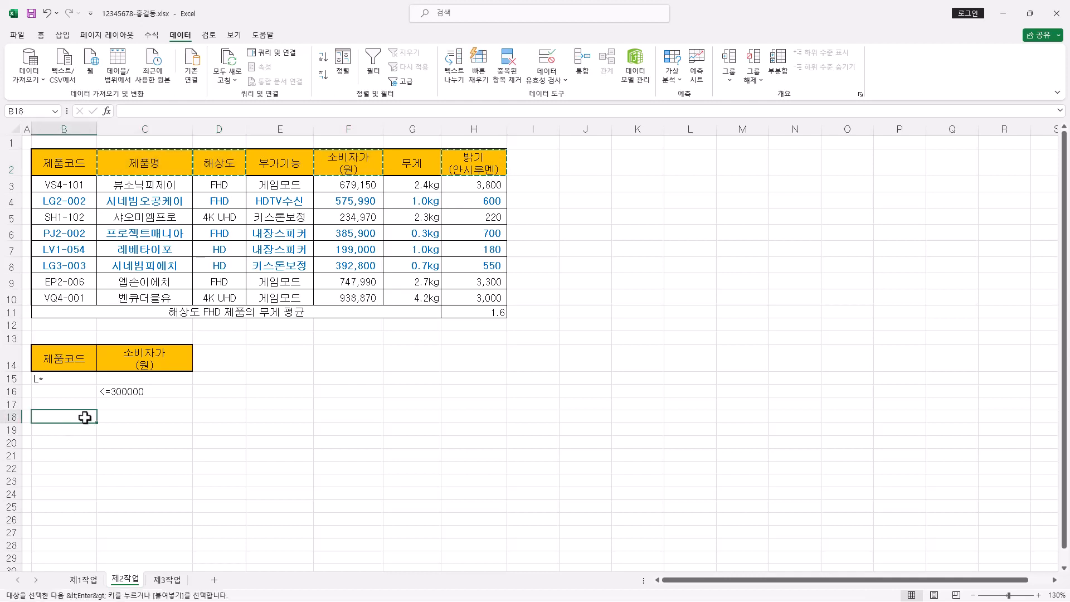
key("ctrl+v")
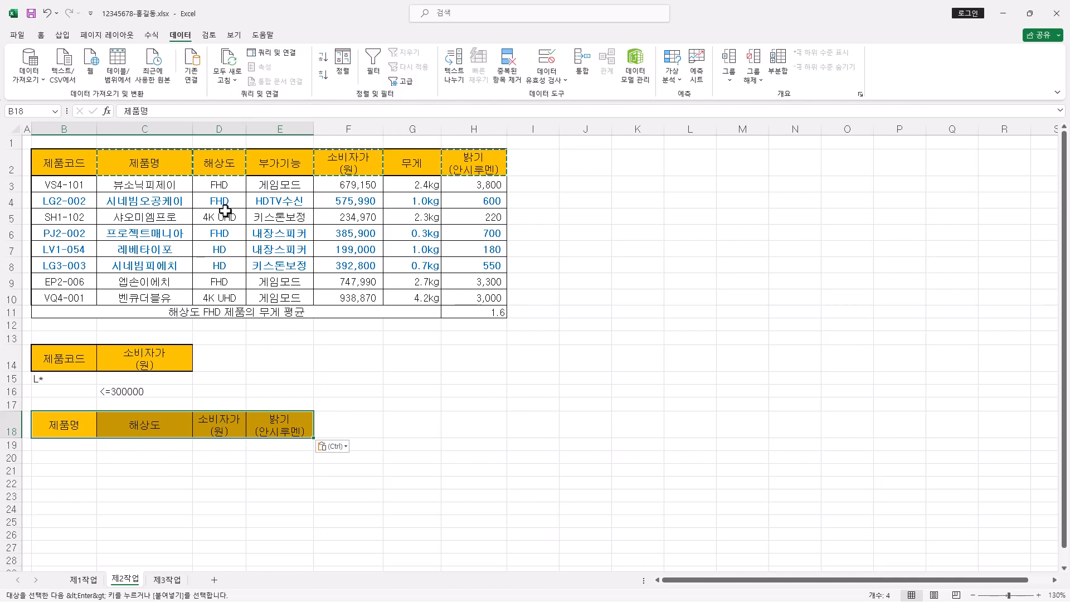
Run an advanced filter on list range B2:H10 with criteria range B14:C16, copying the results to B18:E18
left_click_drag(77, 167, 476, 296)
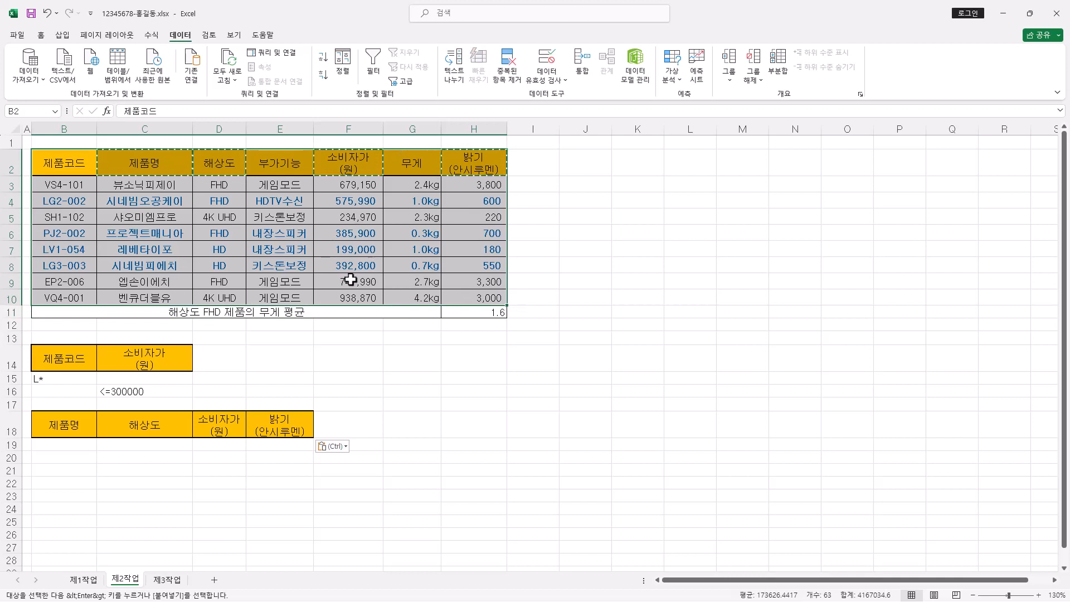
key("Escape")
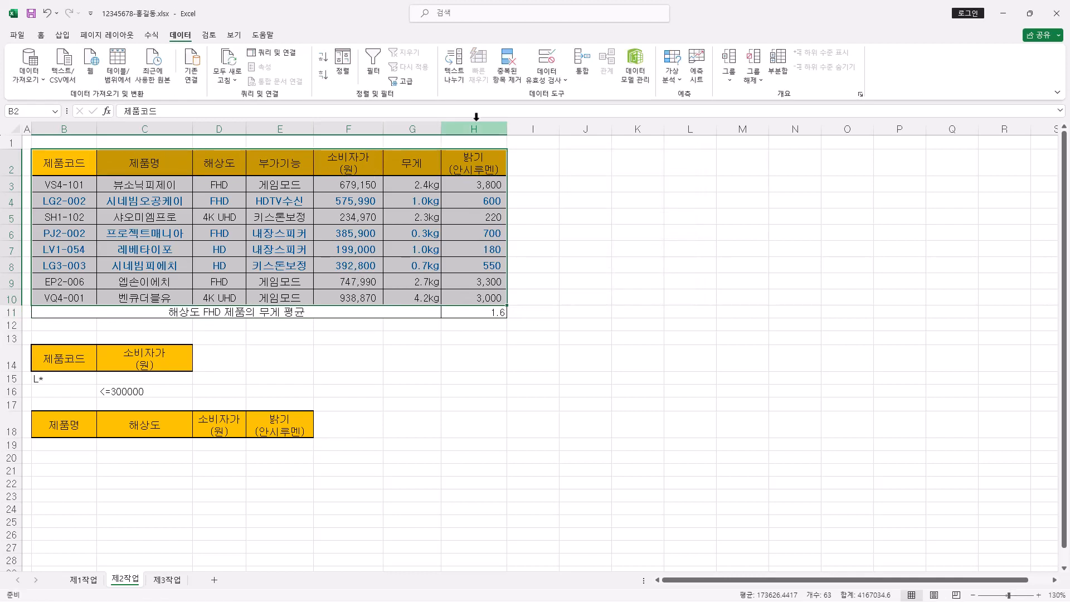
left_click(408, 83)
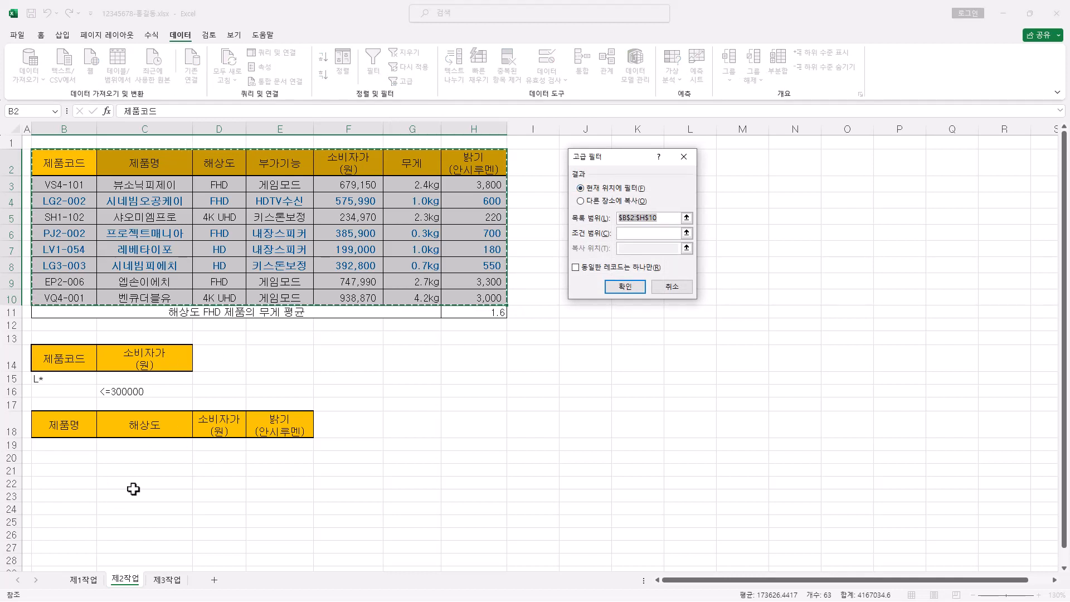
left_click(610, 203)
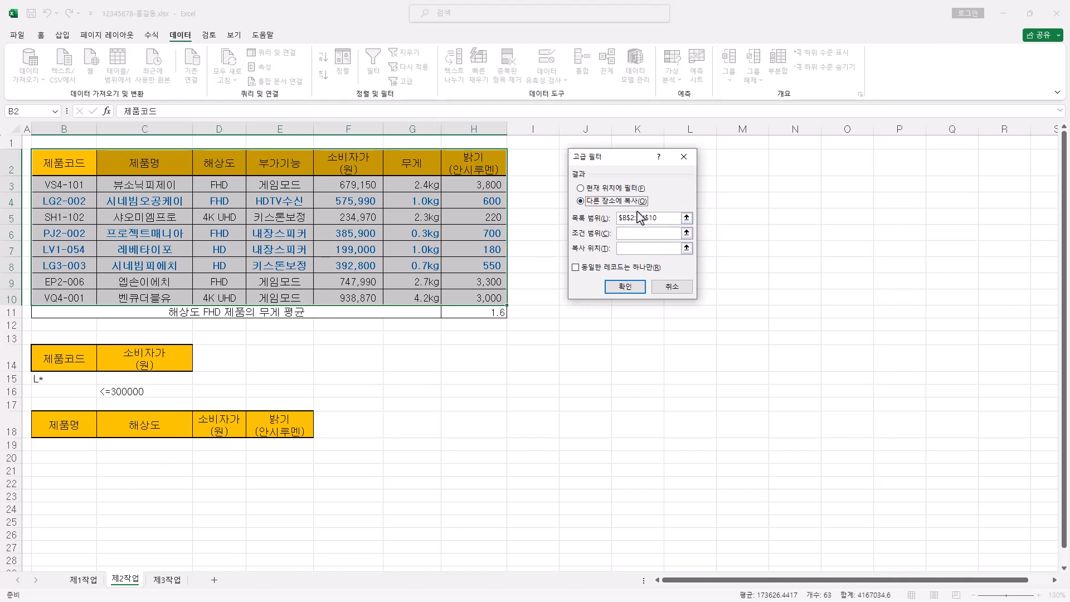
left_click(644, 244)
left_click(630, 234)
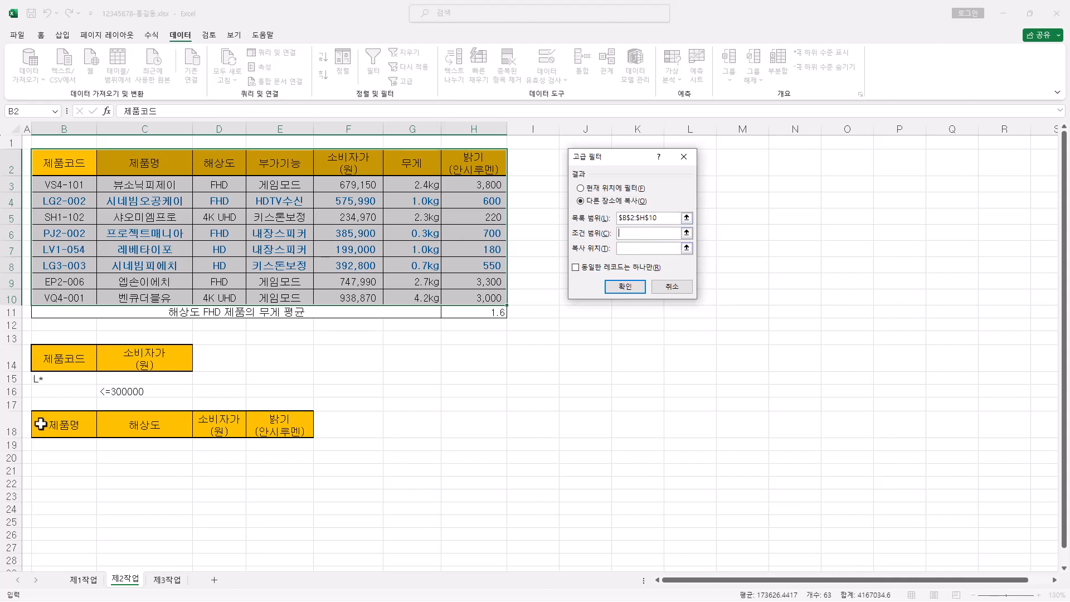
left_click_drag(71, 352, 150, 391)
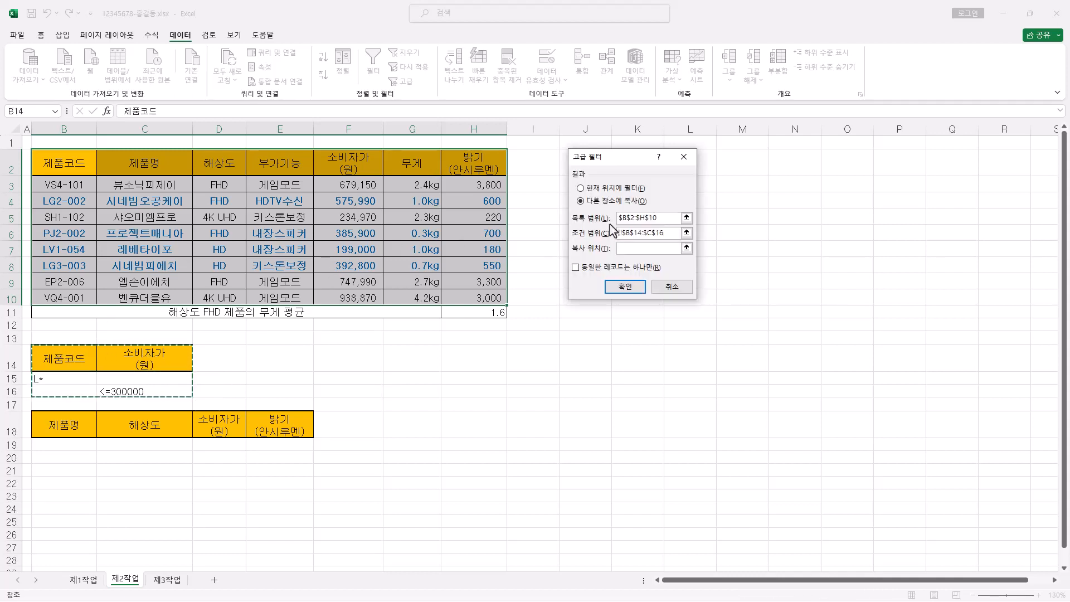
left_click(632, 249)
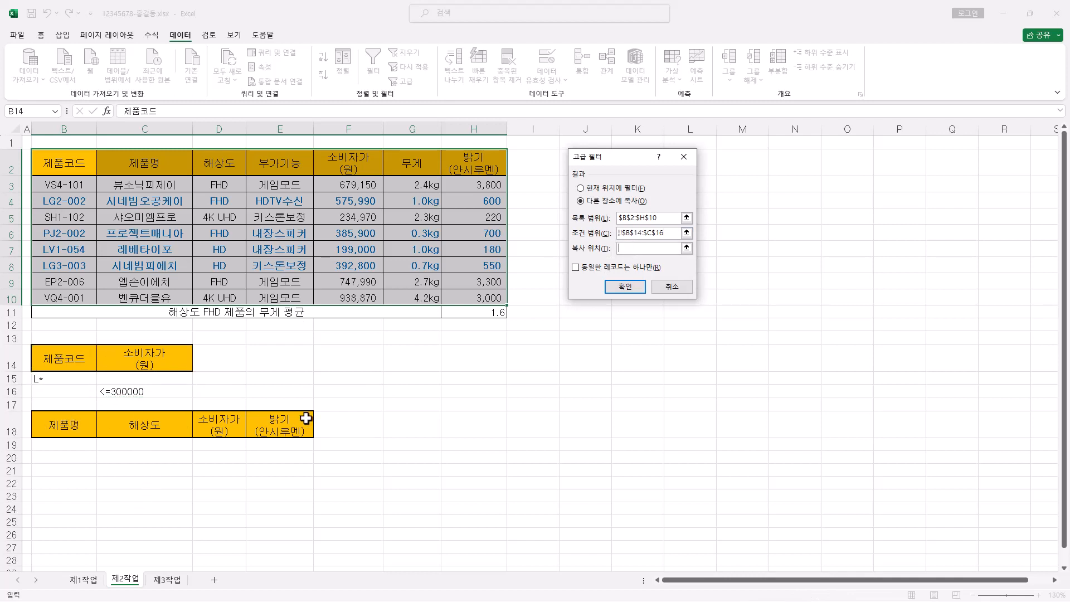
left_click_drag(67, 426, 277, 429)
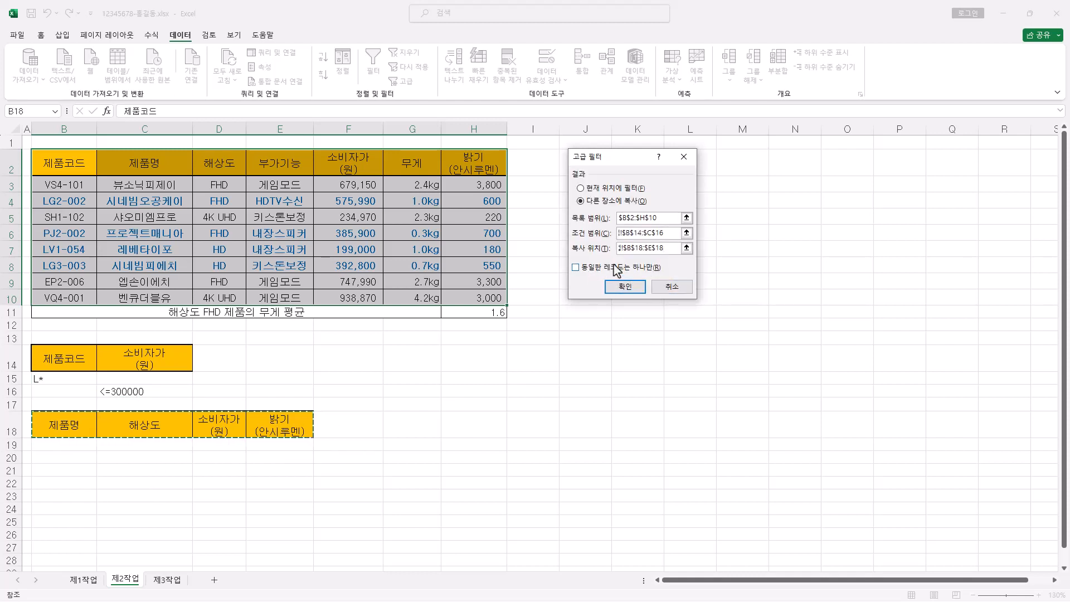
left_click(633, 287)
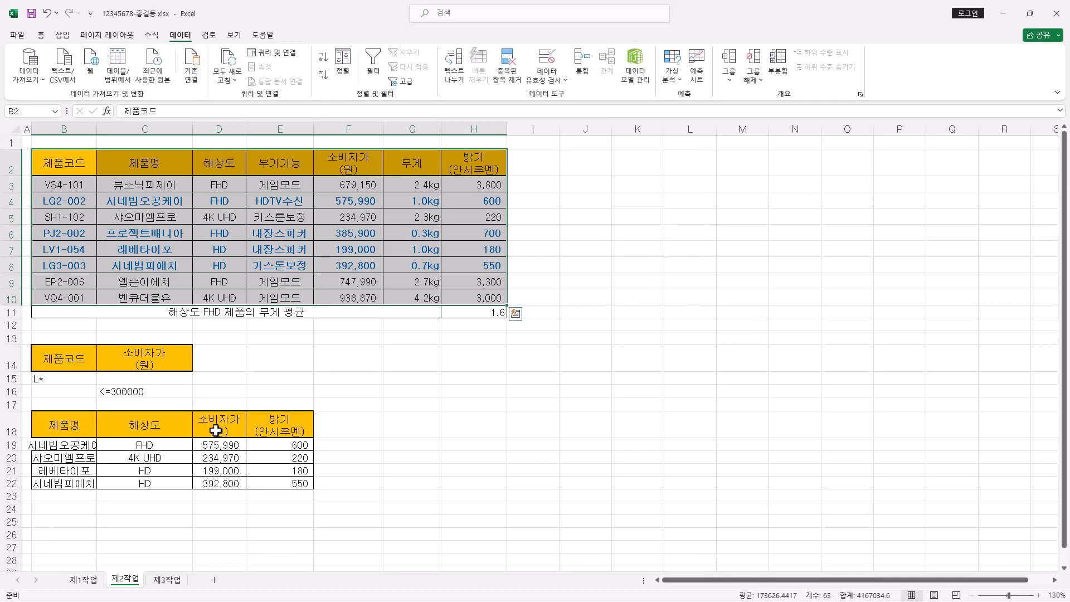
Widen column B of the 제2작업 sheet to fit the full product names in the filtered list
left_click(79, 445)
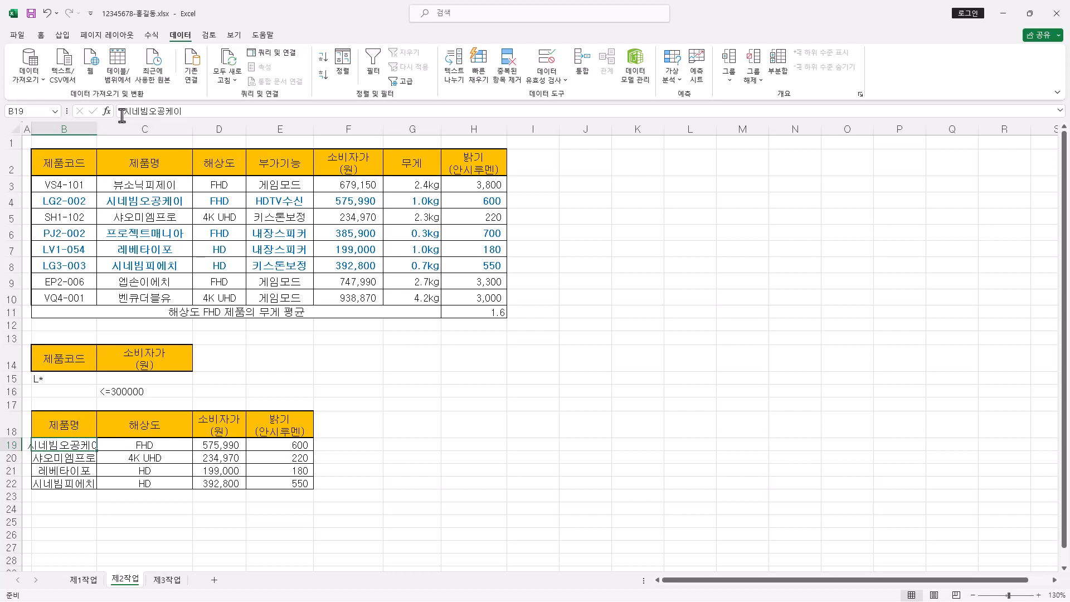
left_click_drag(97, 130, 120, 131)
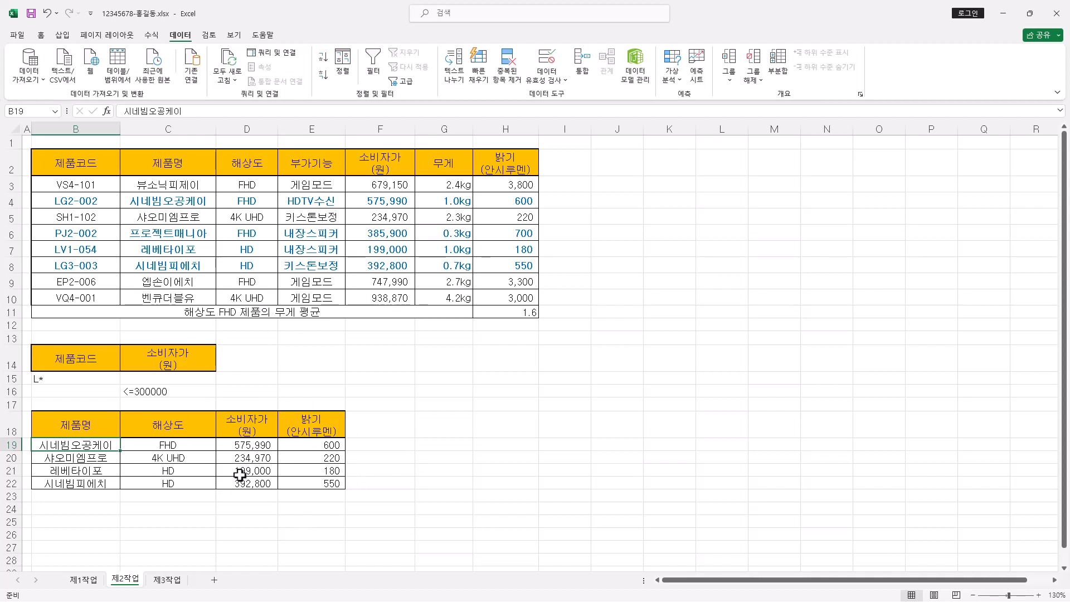
Copy the table B4:H12 from the 제1작업 sheet to B2 of the 제3작업 sheet, keeping the source column widths
left_click(84, 579)
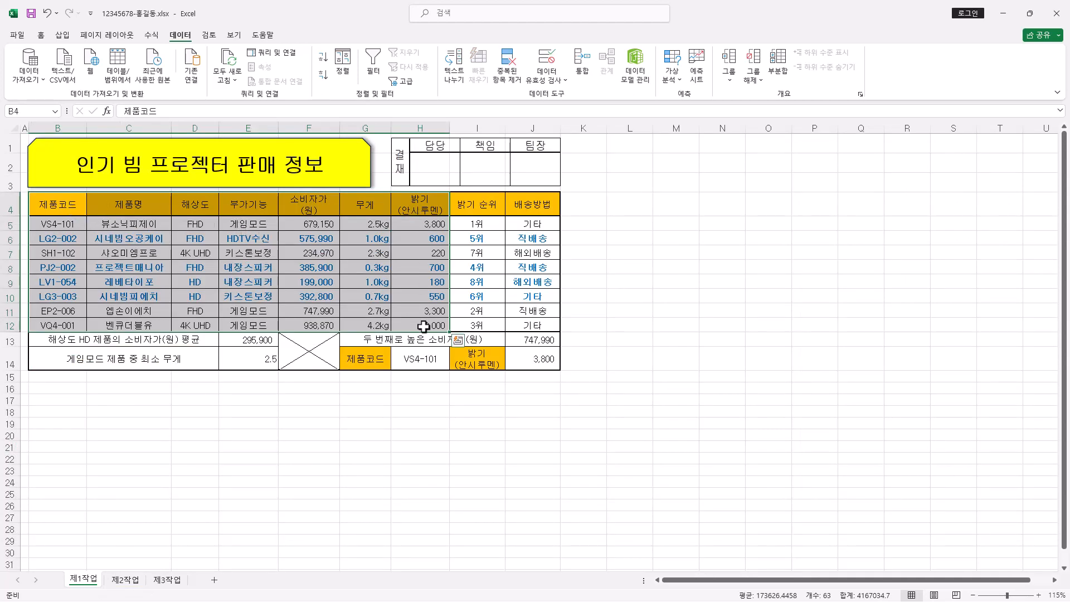
key("ctrl+c")
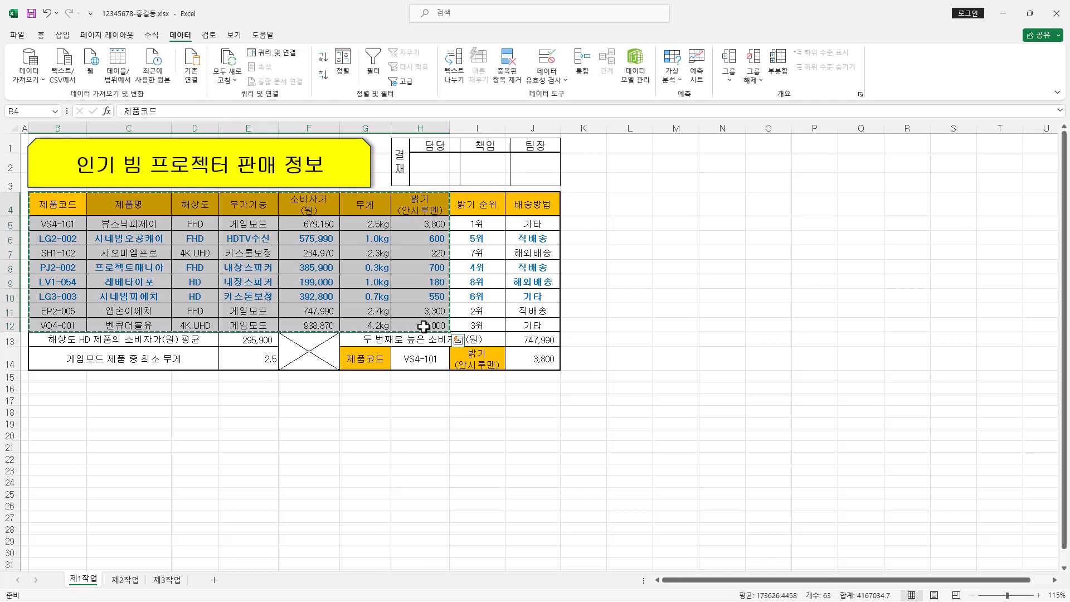
left_click(167, 580)
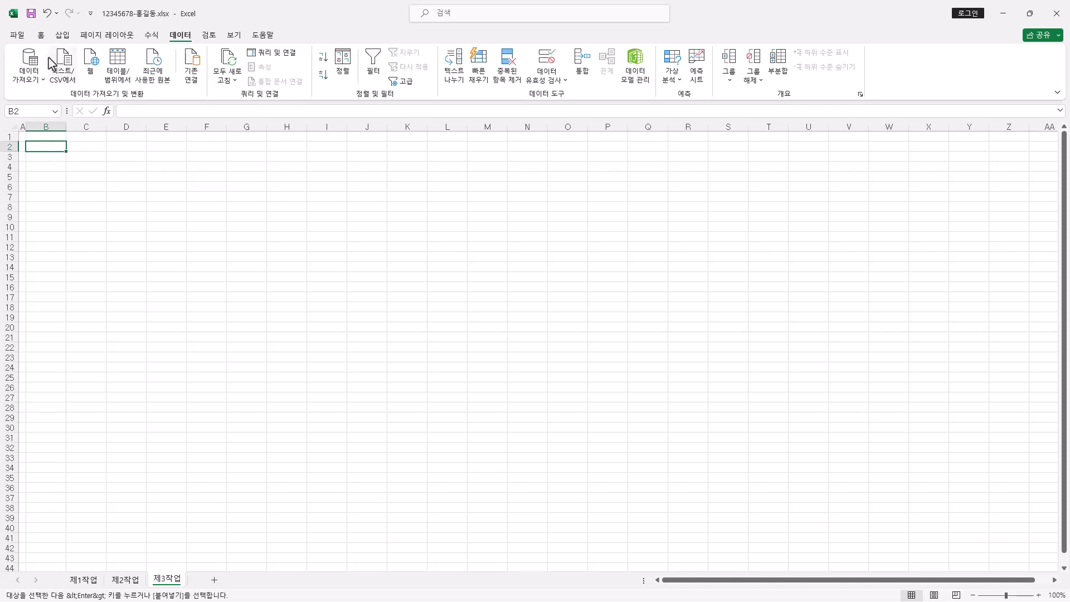
left_click(40, 35)
left_click(26, 79)
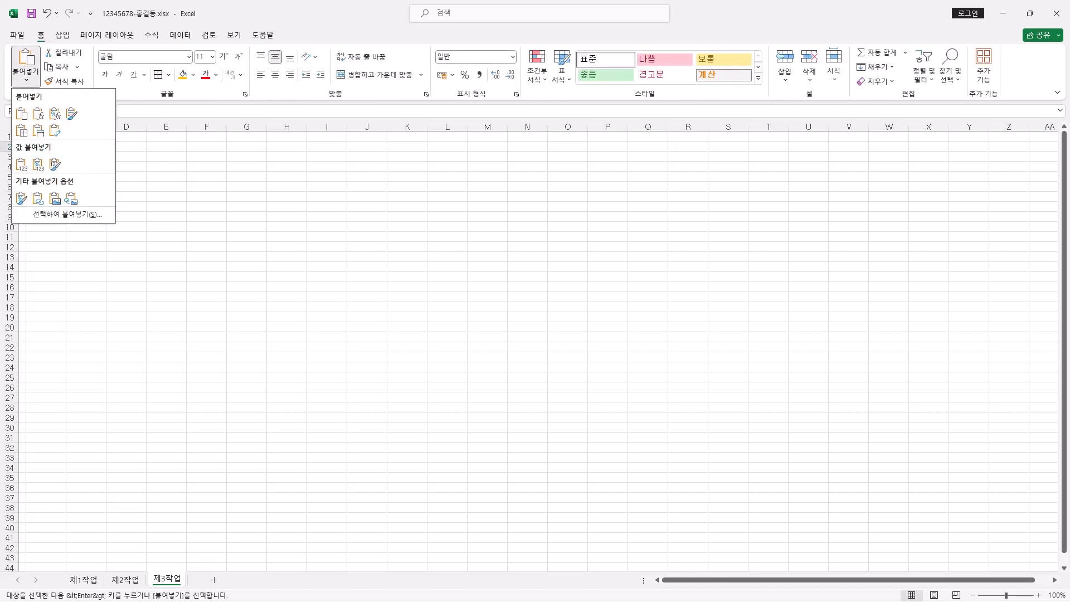
left_click(38, 131)
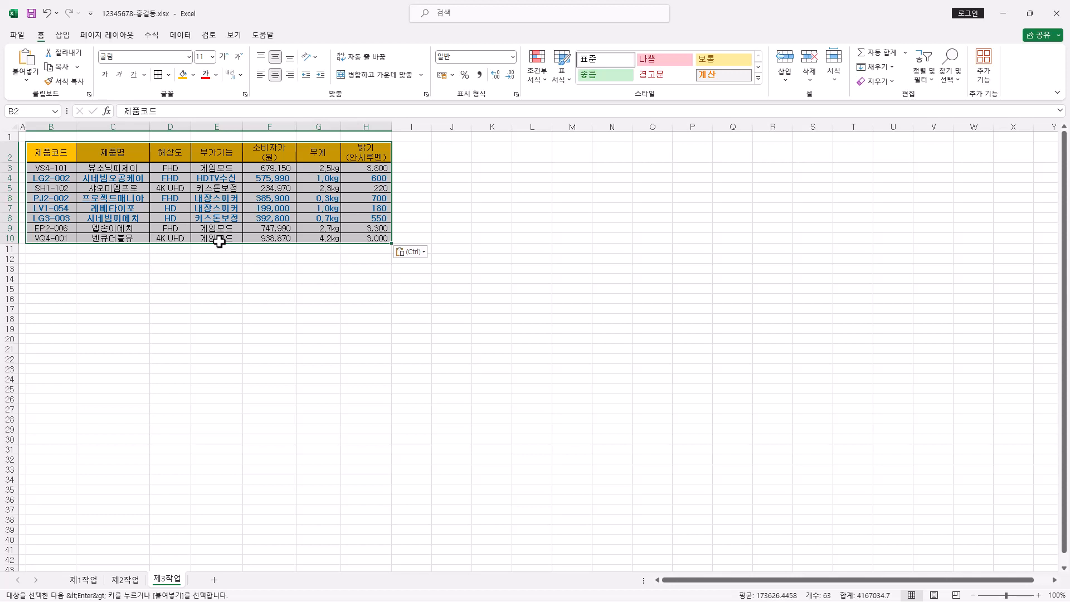
Sort the table on the 제3작업 sheet by 해상도 in descending order
left_click(98, 156)
left_click(174, 154)
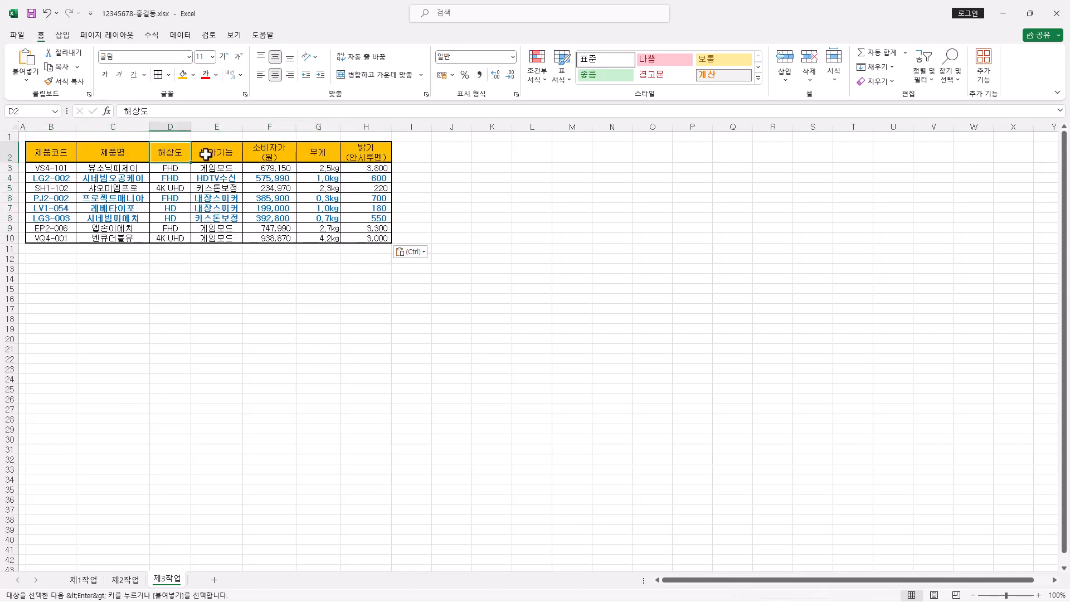
left_click(219, 152)
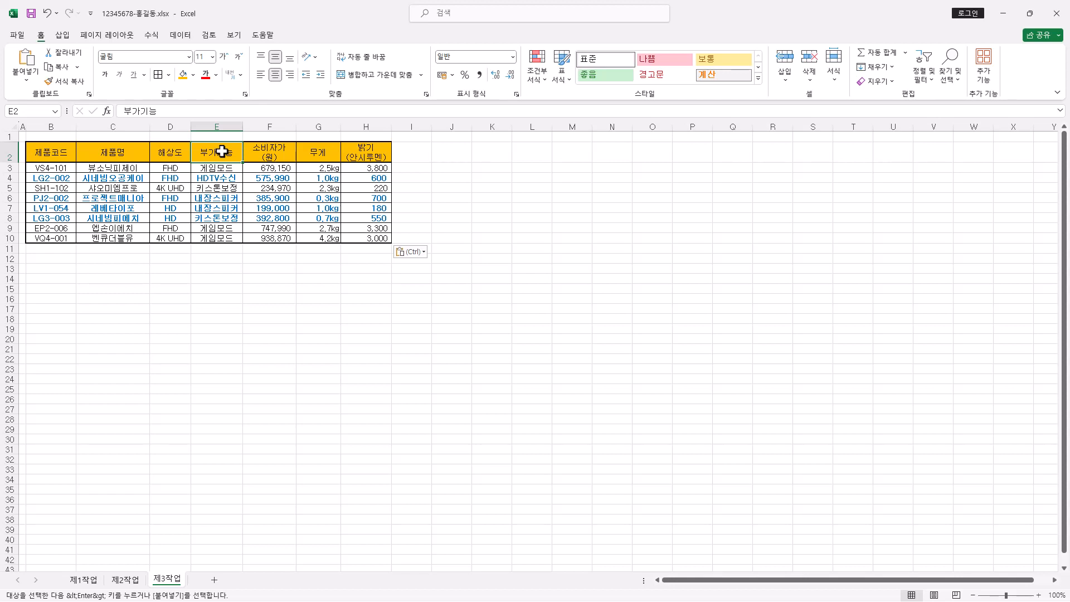
left_click(184, 153)
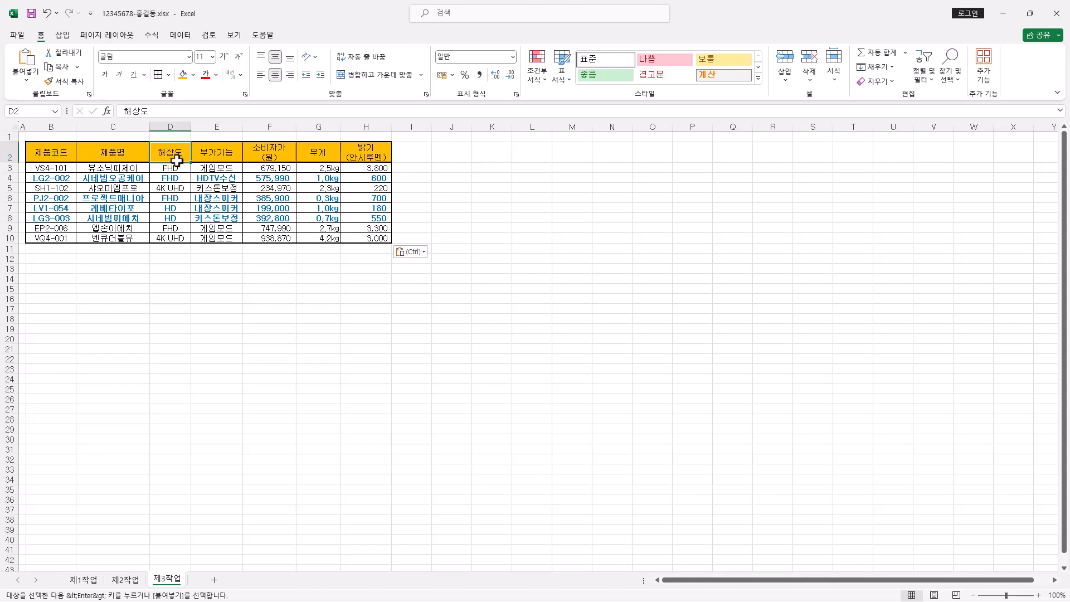
left_click(180, 35)
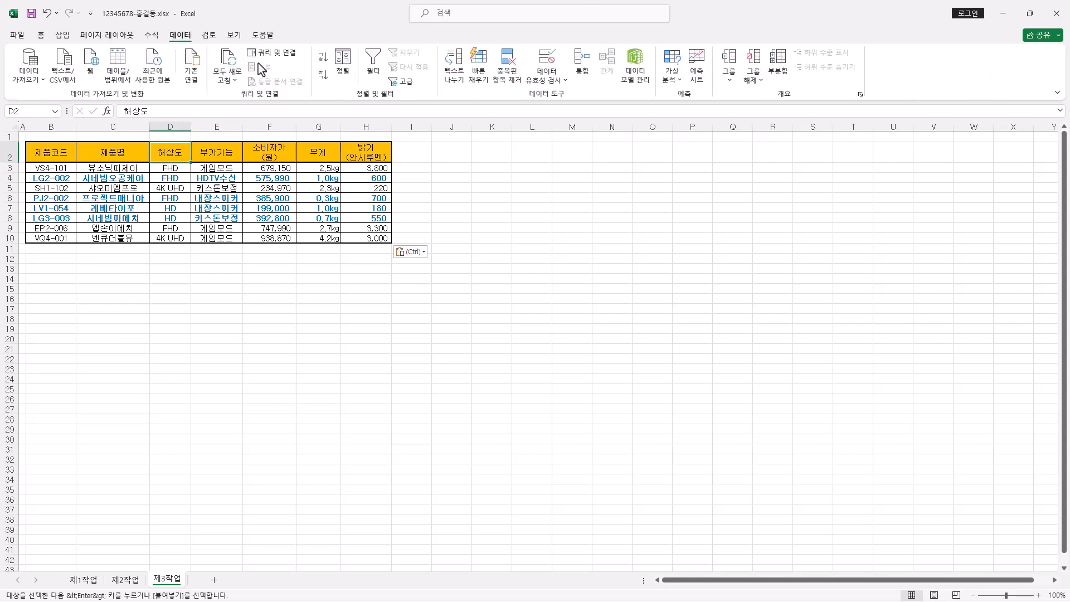
left_click(326, 63)
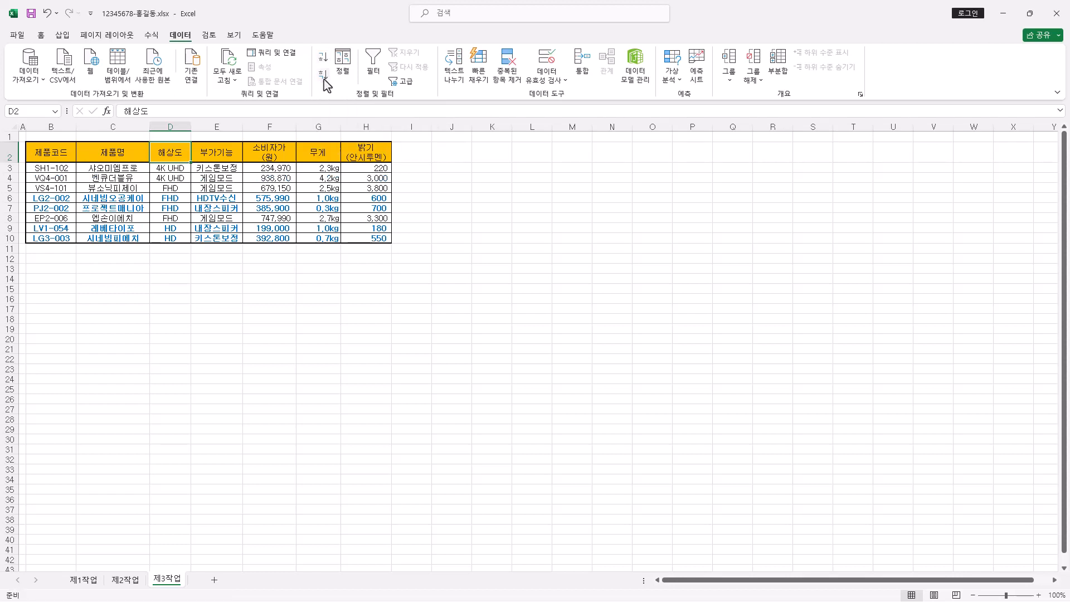
left_click(324, 75)
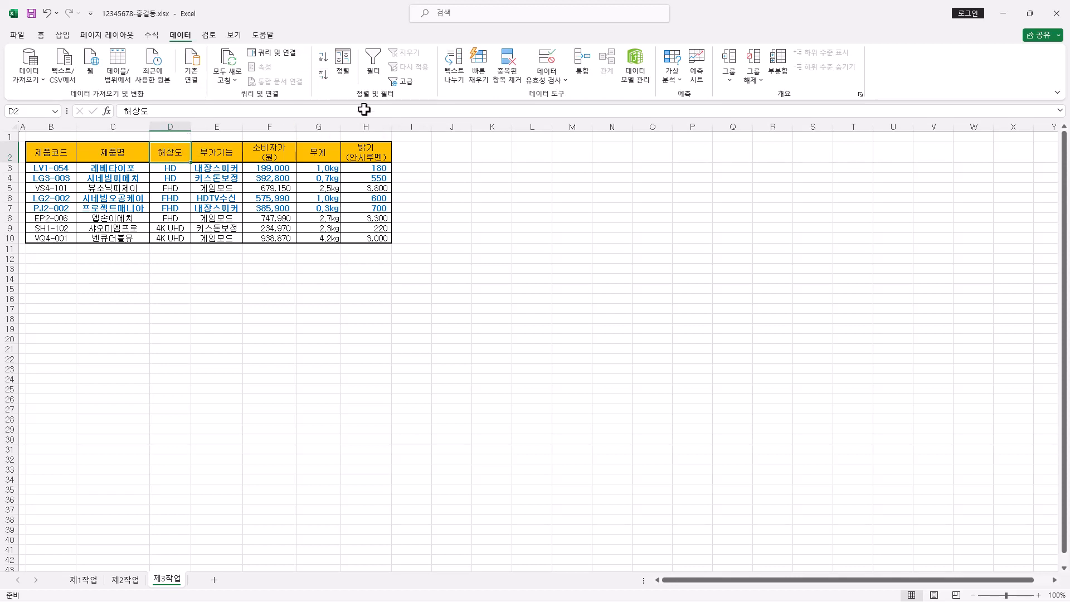
Add subtotals to the 제3작업 table grouped by 해상도, using the 개수 function on 제품명 only, with 밝기(안시루멘) excluded
left_click(778, 70)
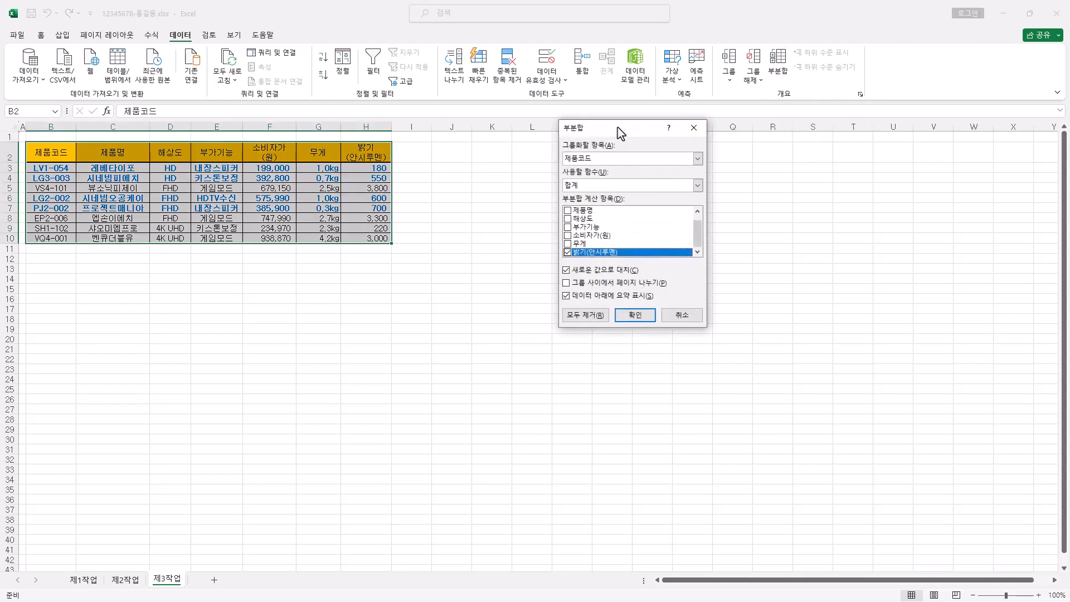
left_click_drag(619, 132, 555, 133)
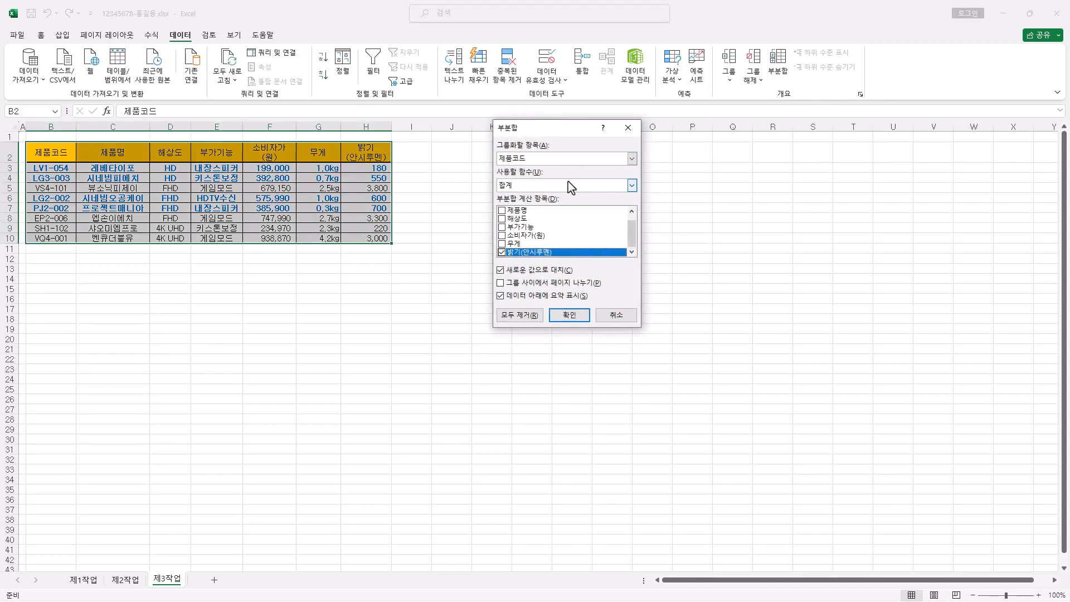
left_click(549, 159)
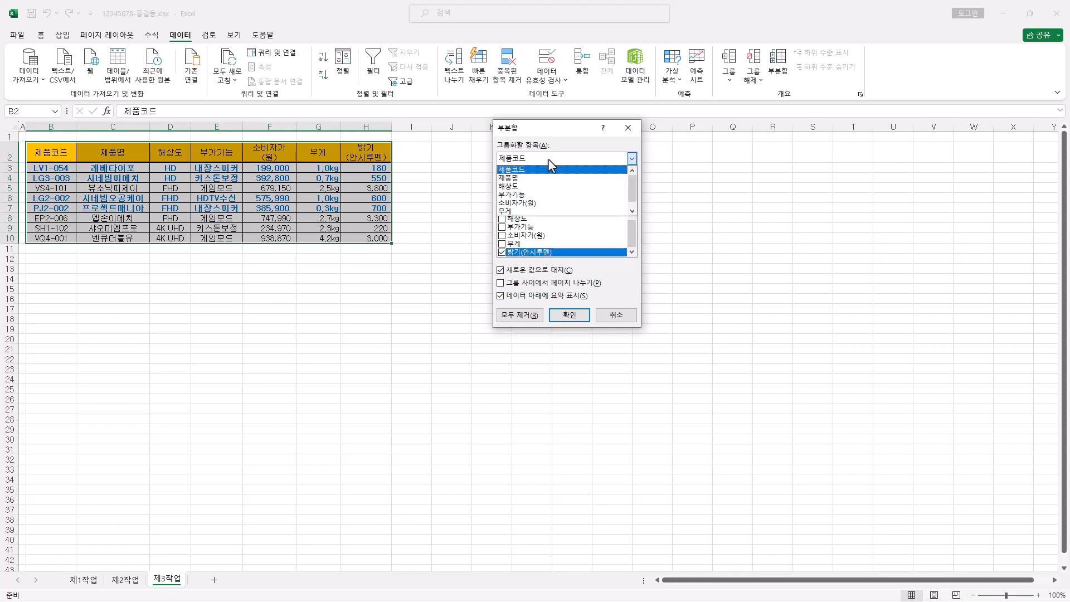
left_click(515, 187)
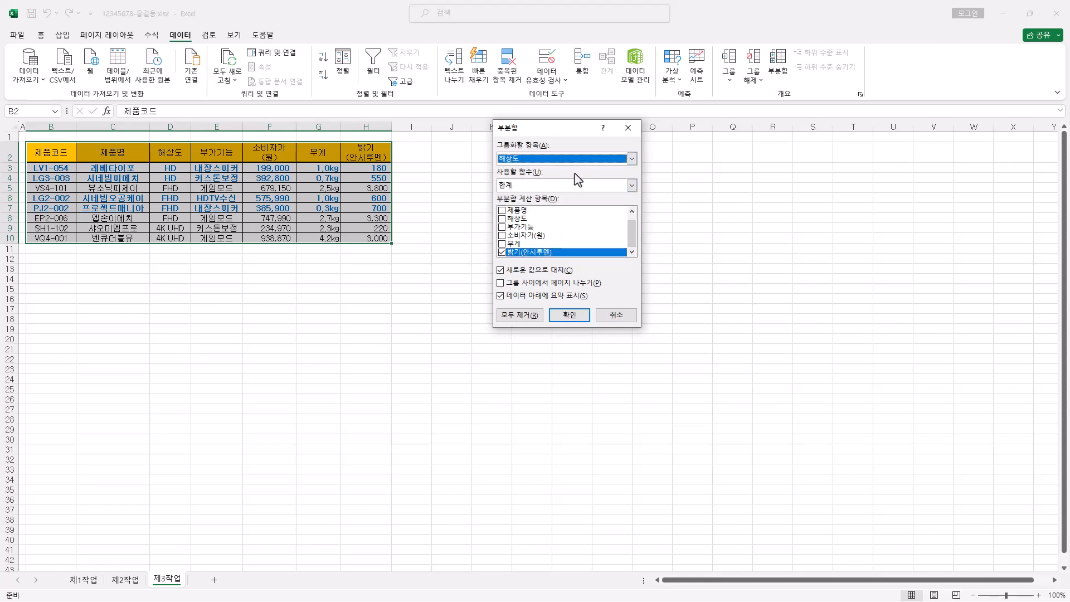
left_click(555, 186)
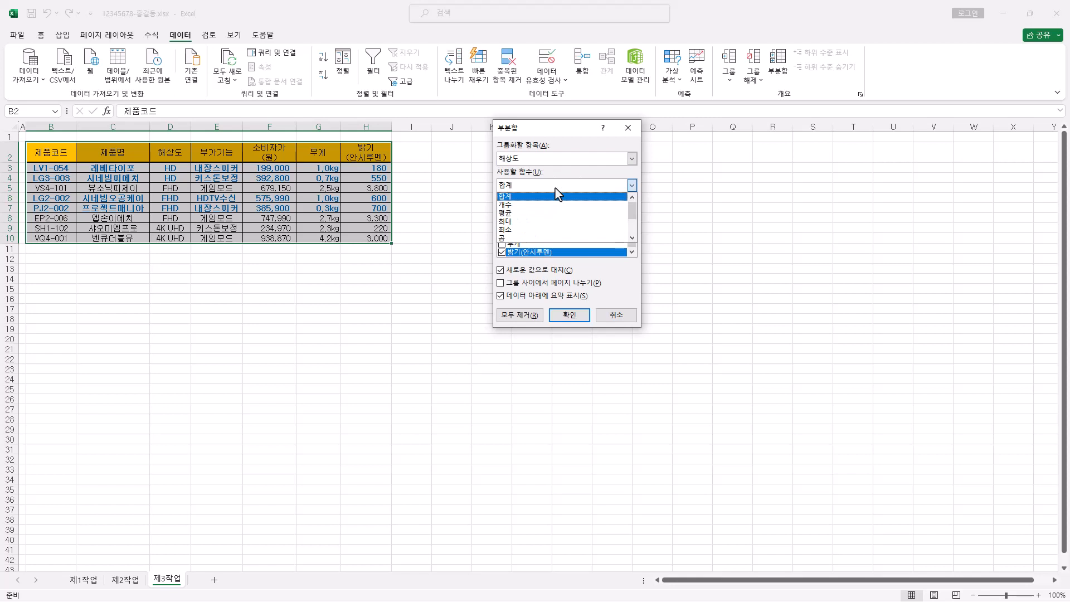
left_click(546, 205)
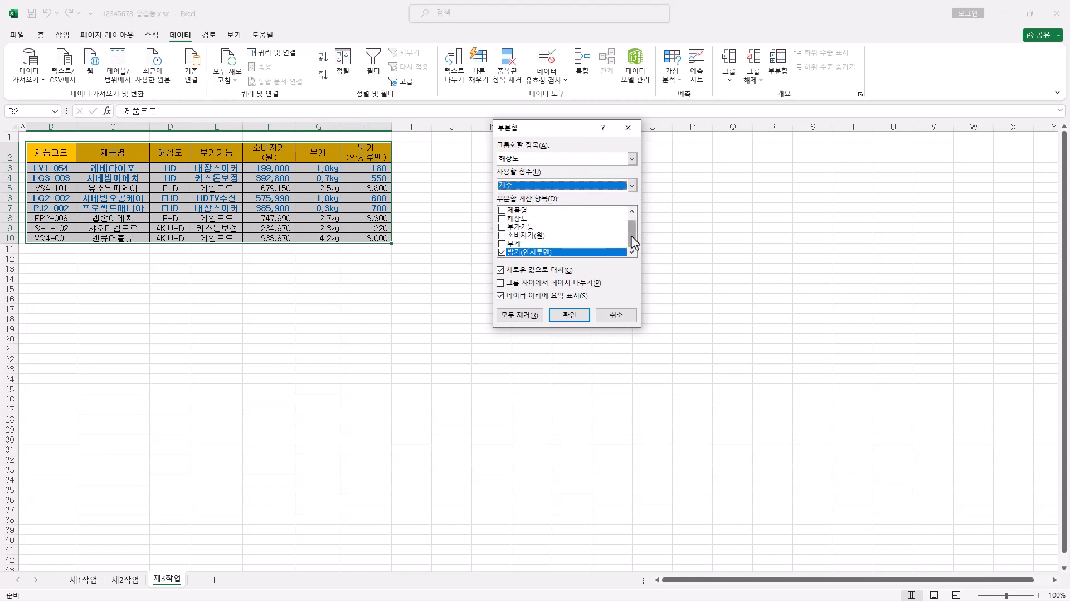
left_click_drag(634, 242, 634, 237)
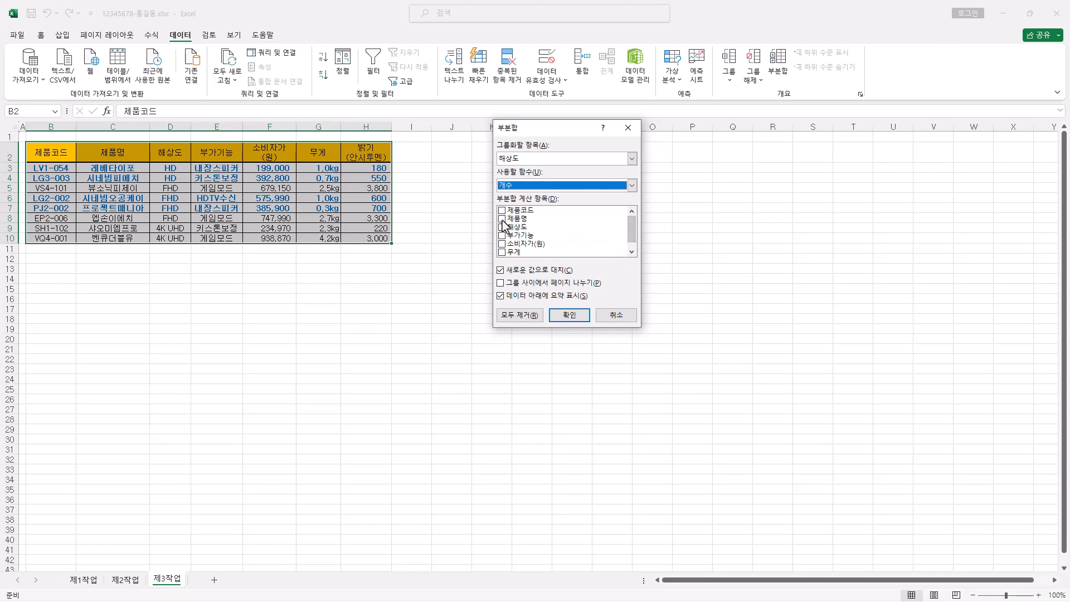
left_click(502, 218)
left_click(632, 251)
left_click(535, 252)
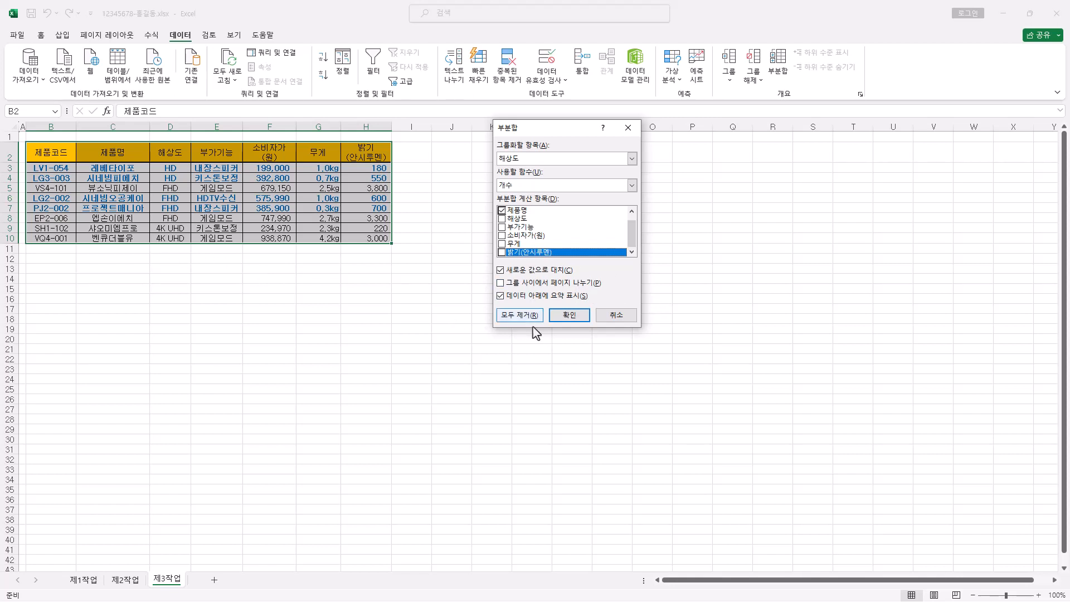
left_click(569, 315)
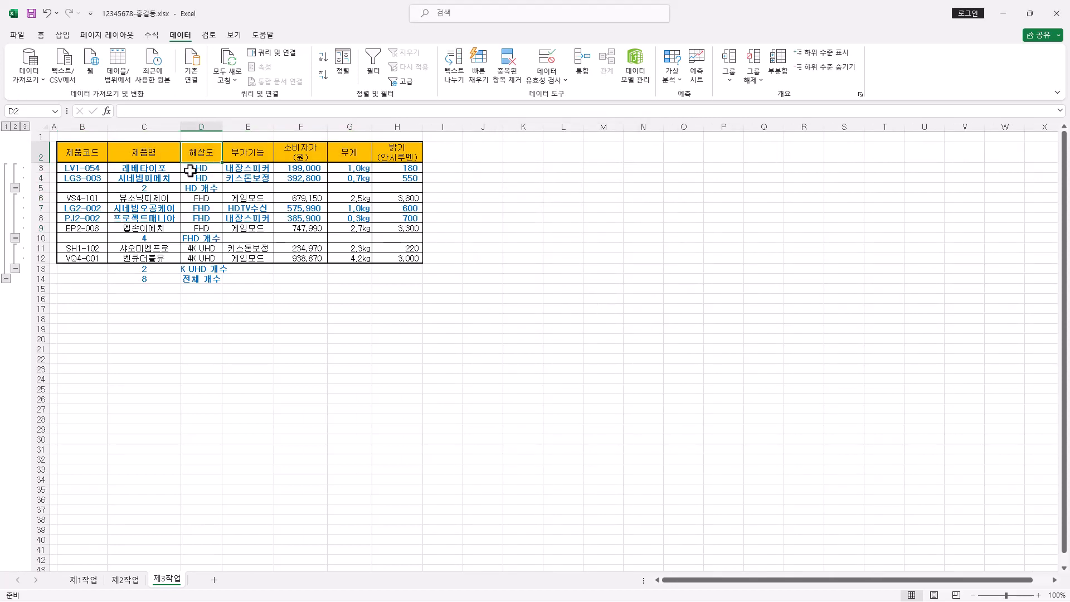
Add a second subtotal by 해상도 with the 평균 of 소비자가(원) only, keeping the existing 개수 subtotals instead of replacing them
left_click(778, 66)
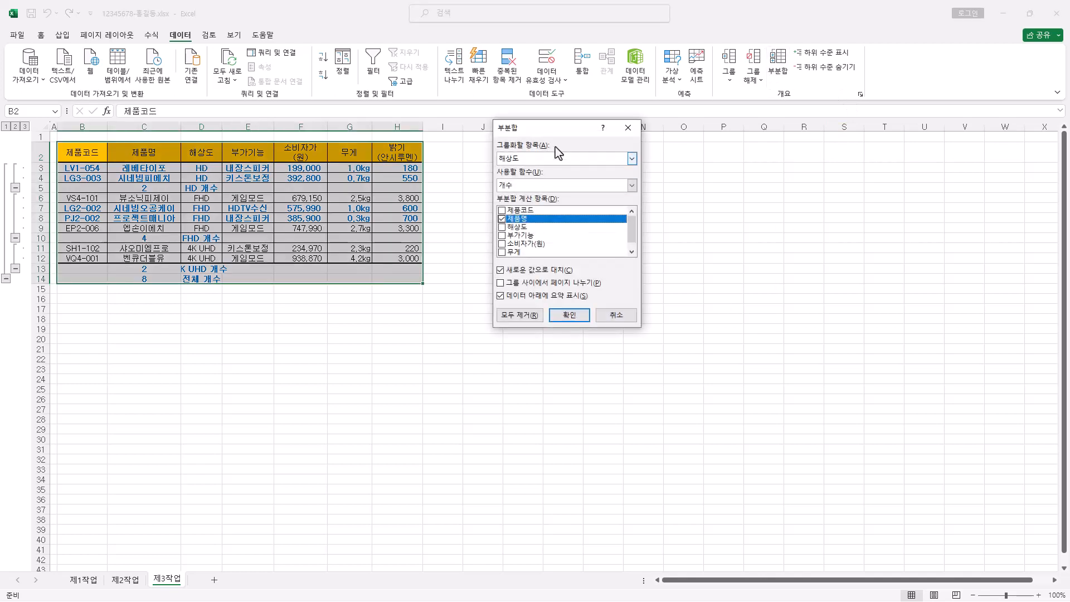
left_click(546, 185)
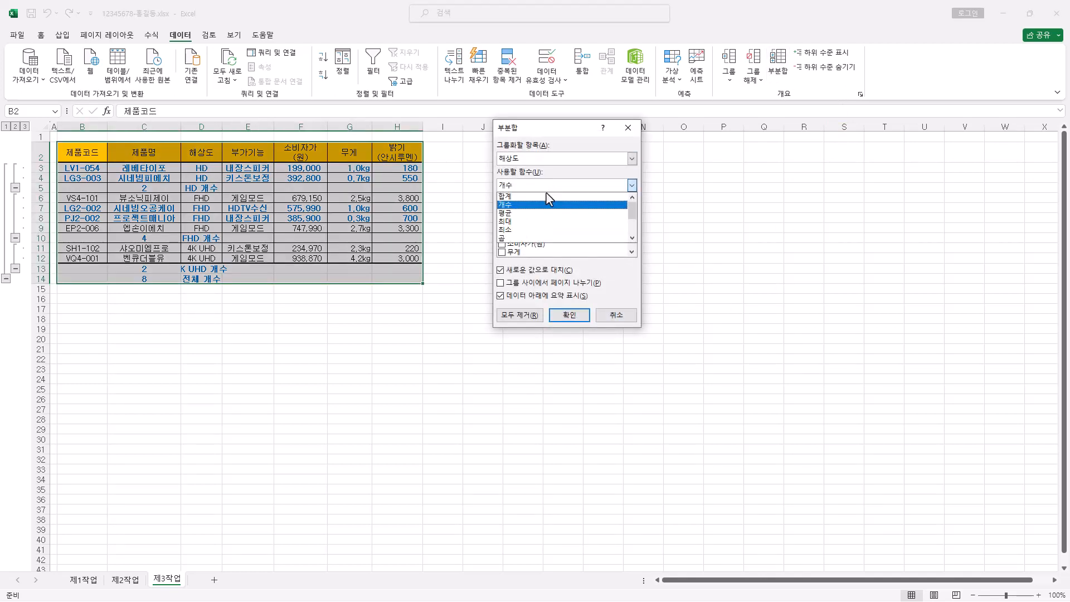
left_click(545, 214)
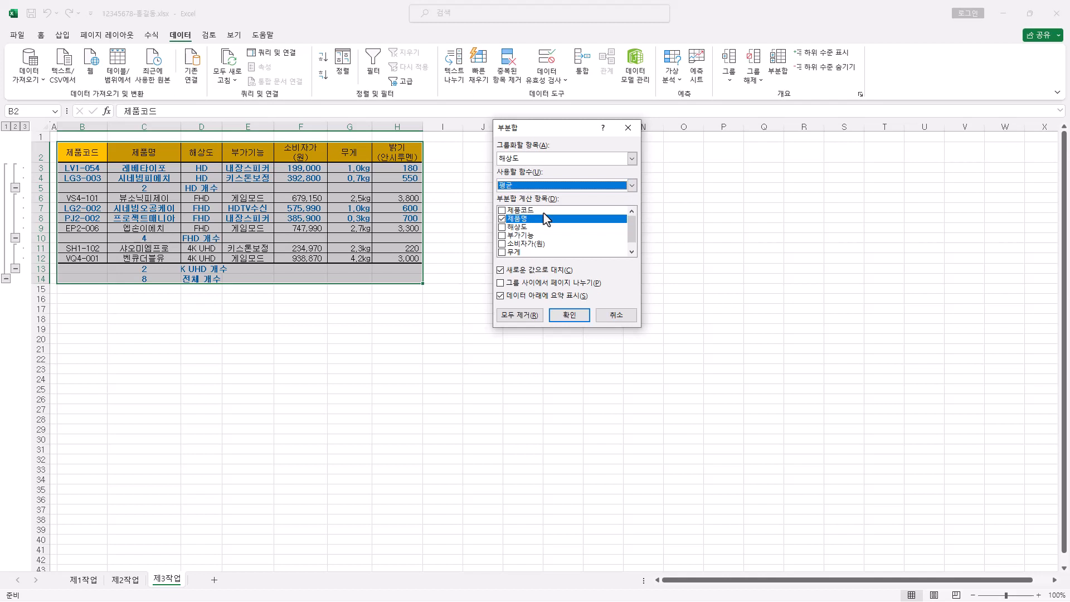
left_click(502, 219)
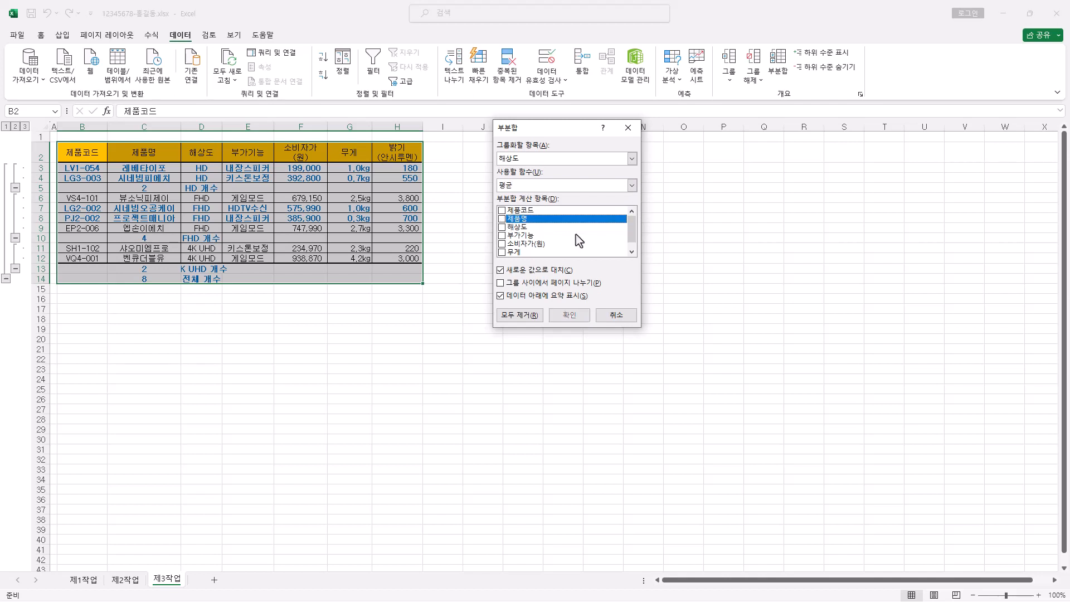
left_click(502, 244)
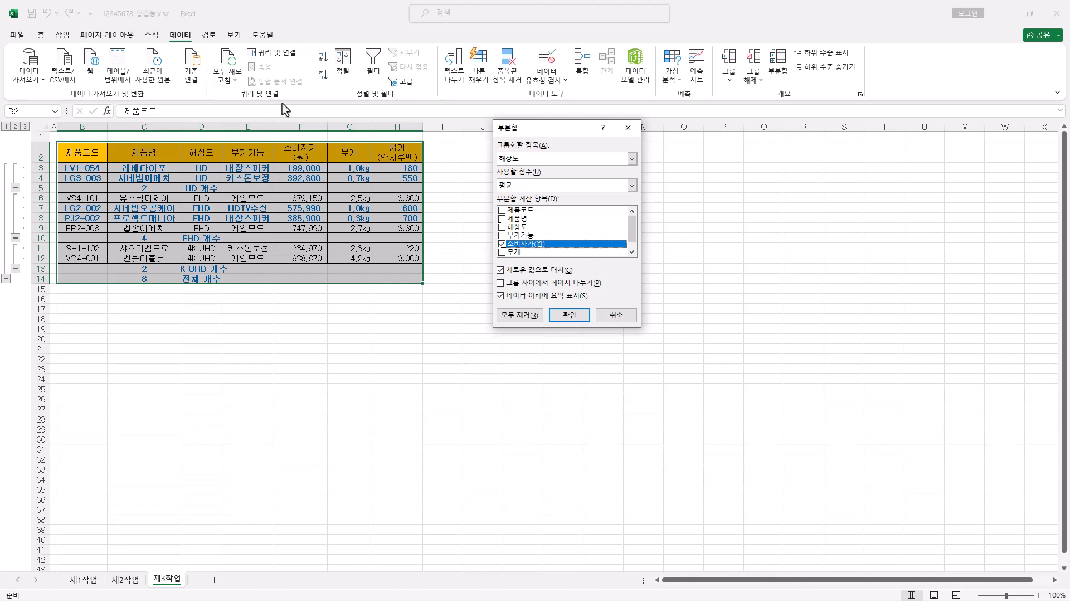
left_click(501, 270)
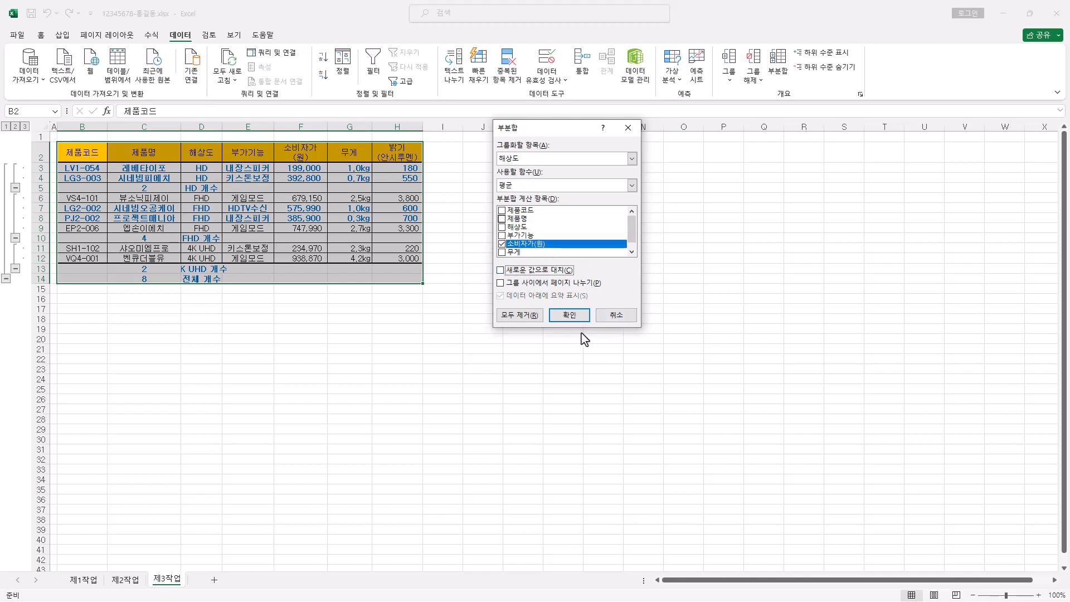
left_click(569, 316)
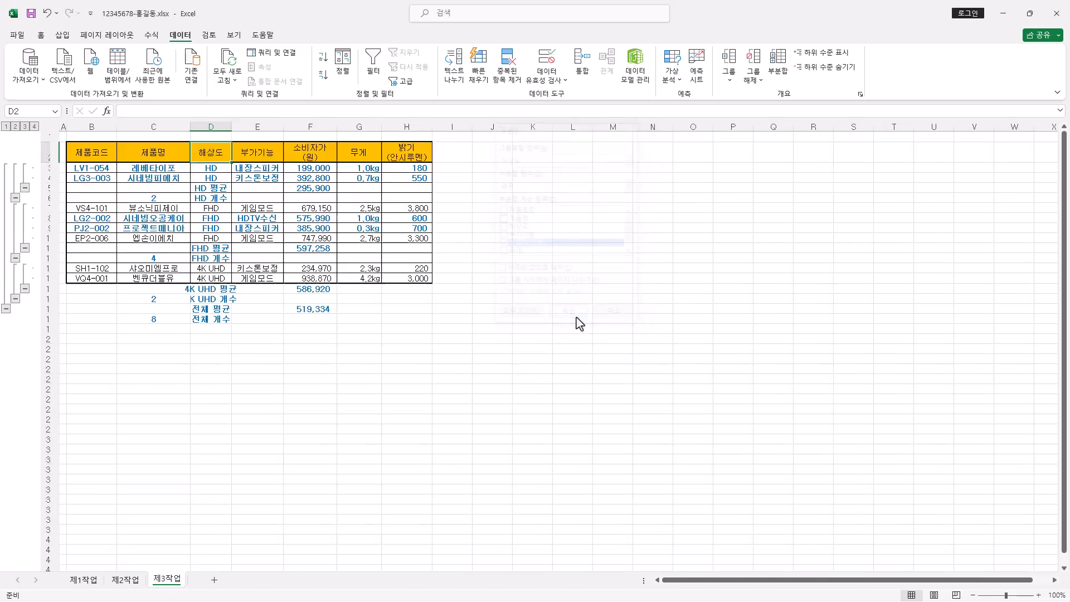
Widen column D to fit the full subtotal labels and clear the outline from the subtotalled table
left_click(227, 151)
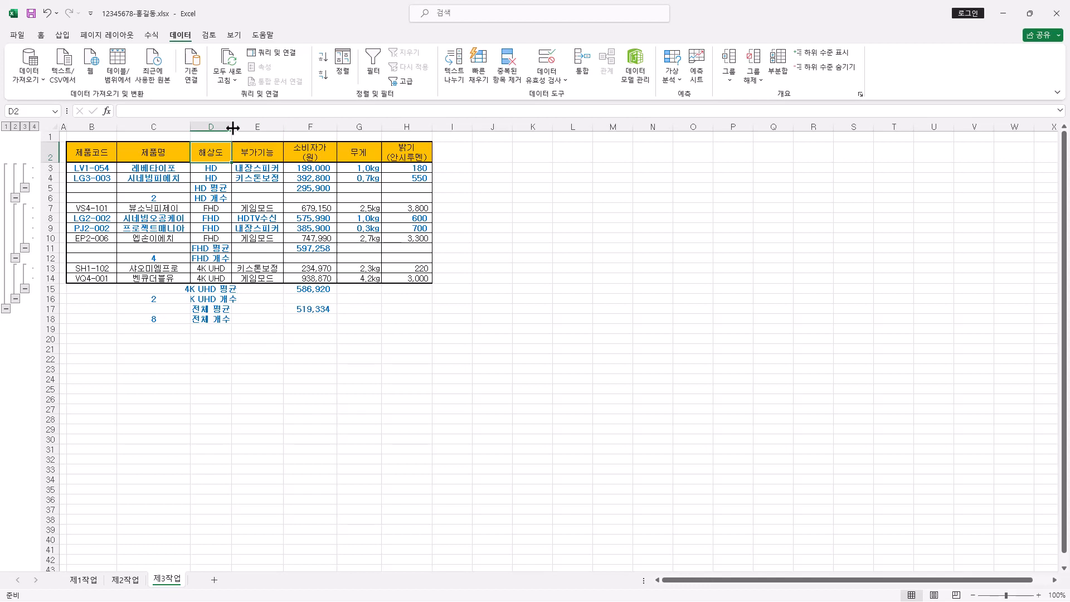
left_click_drag(233, 128, 260, 127)
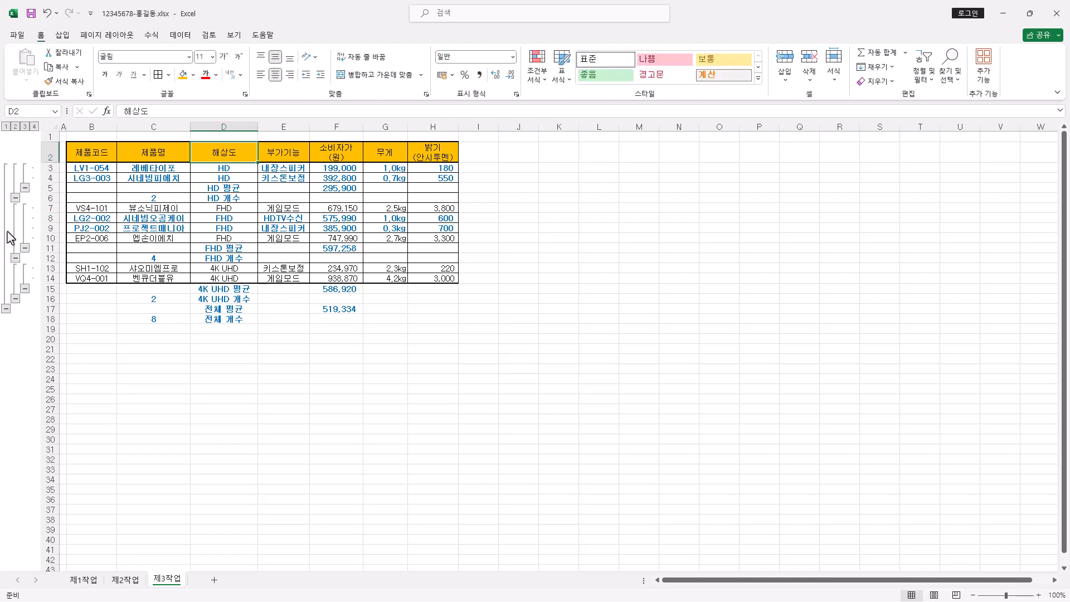
left_click(180, 35)
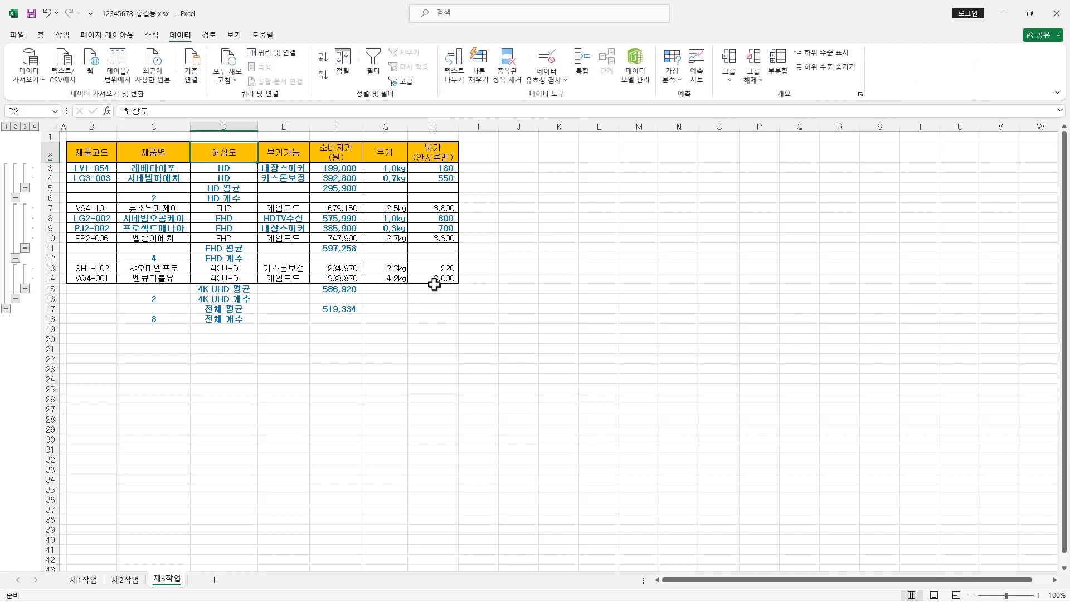
left_click(760, 81)
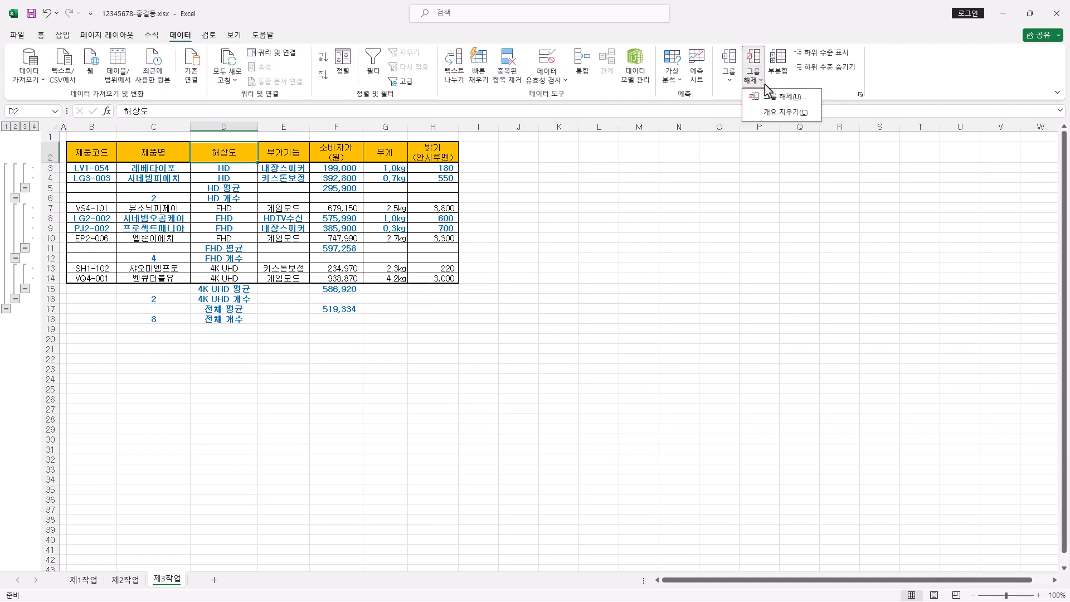
left_click(782, 113)
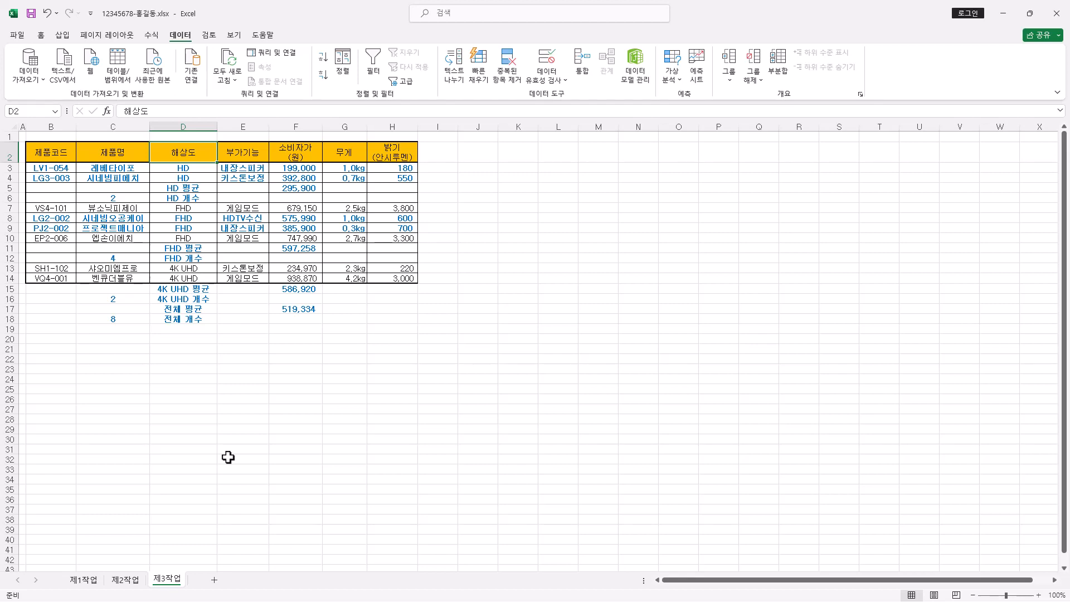
Select the chart source ranges C4:C8, C11:C12, F4:G8 and F11:G12 together on the 제1작업 sheet
left_click(85, 581)
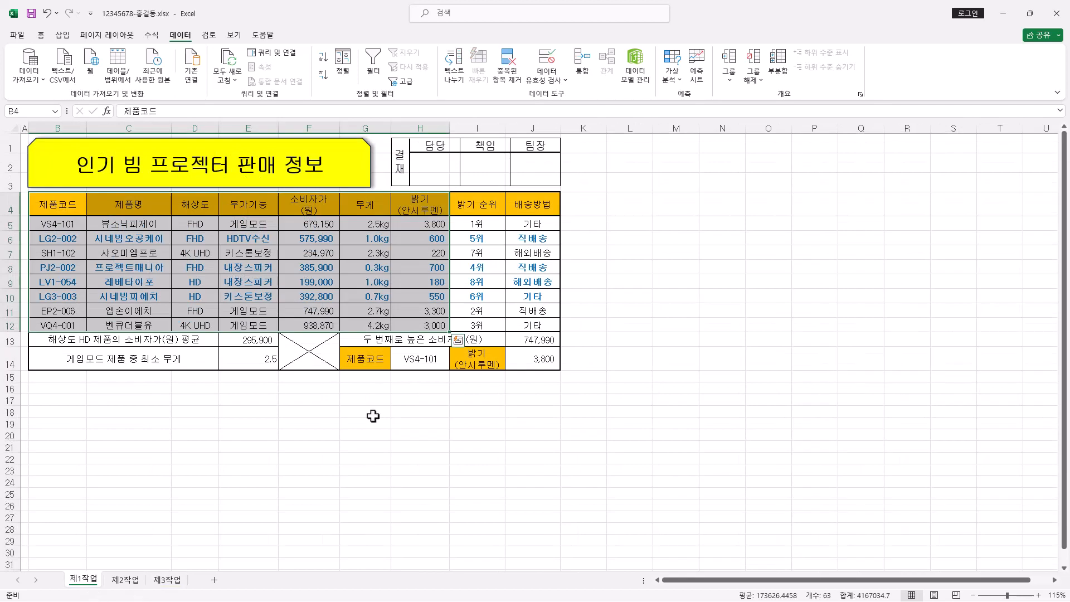
left_click(226, 388)
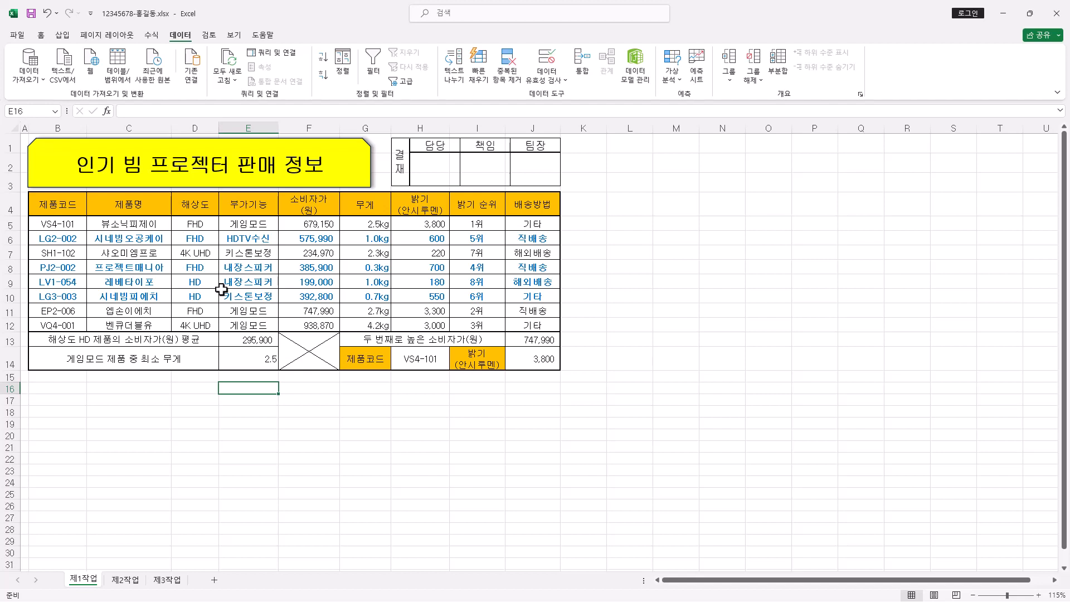
left_click(145, 206)
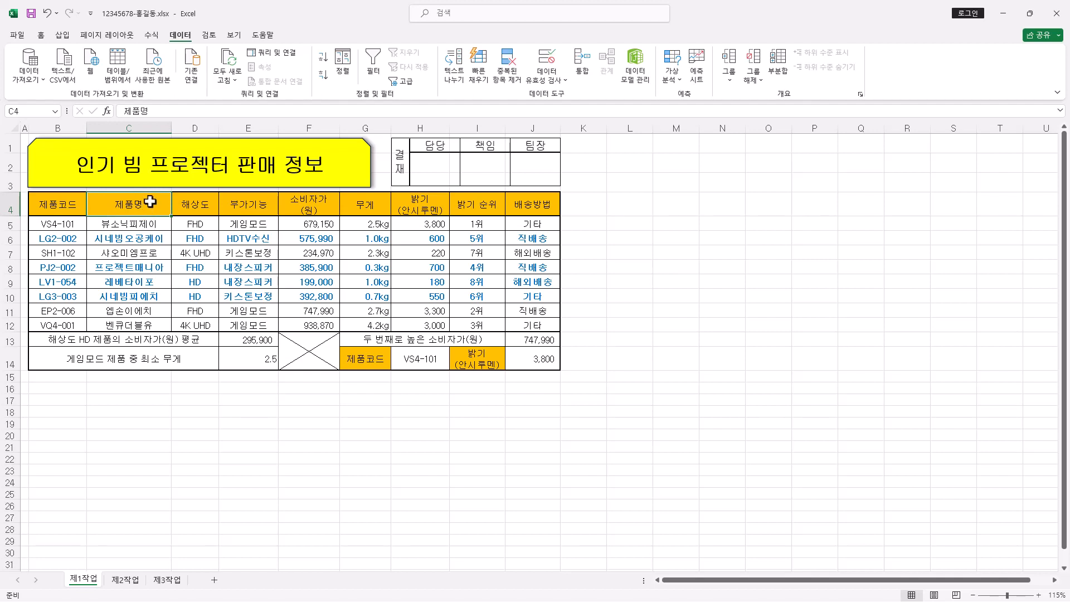
left_click_drag(150, 201, 157, 270)
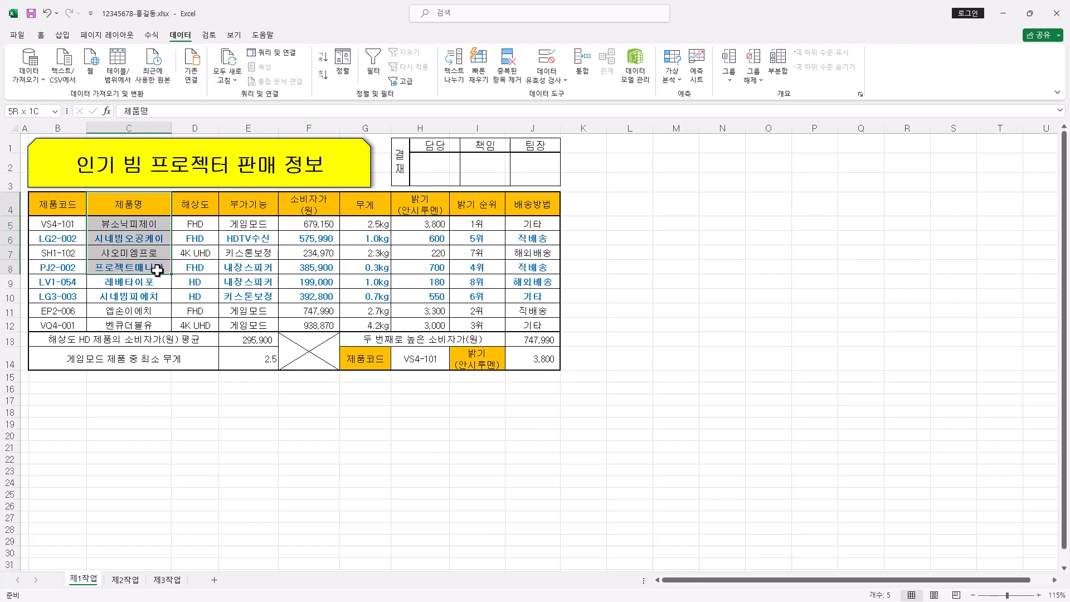
left_click_drag(158, 270, 158, 270)
left_click(155, 311, "ctrl")
left_click_drag(154, 311, 161, 329)
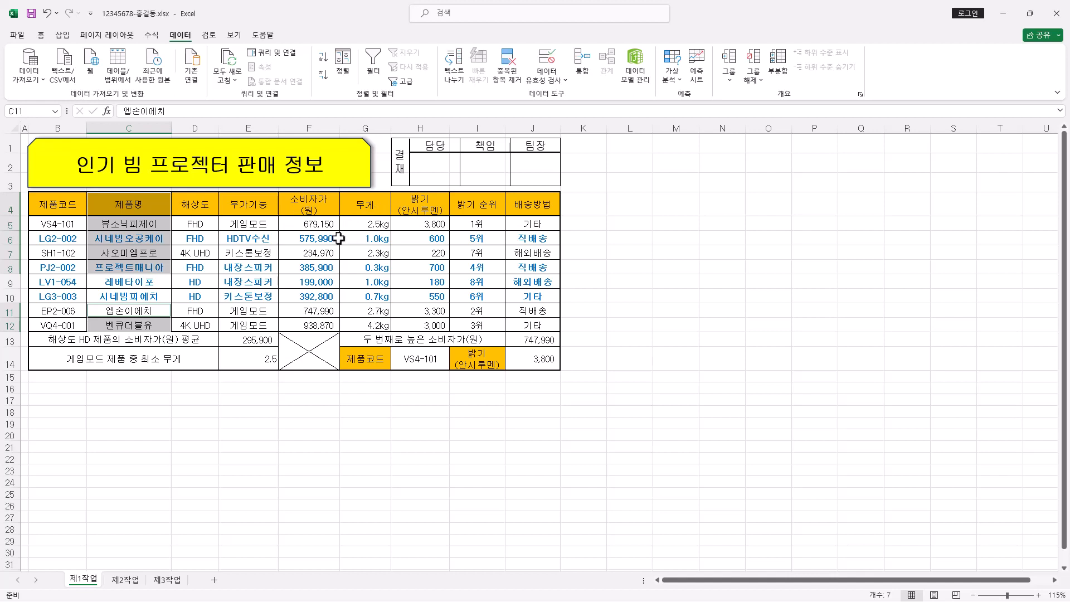
left_click_drag(315, 203, 364, 270)
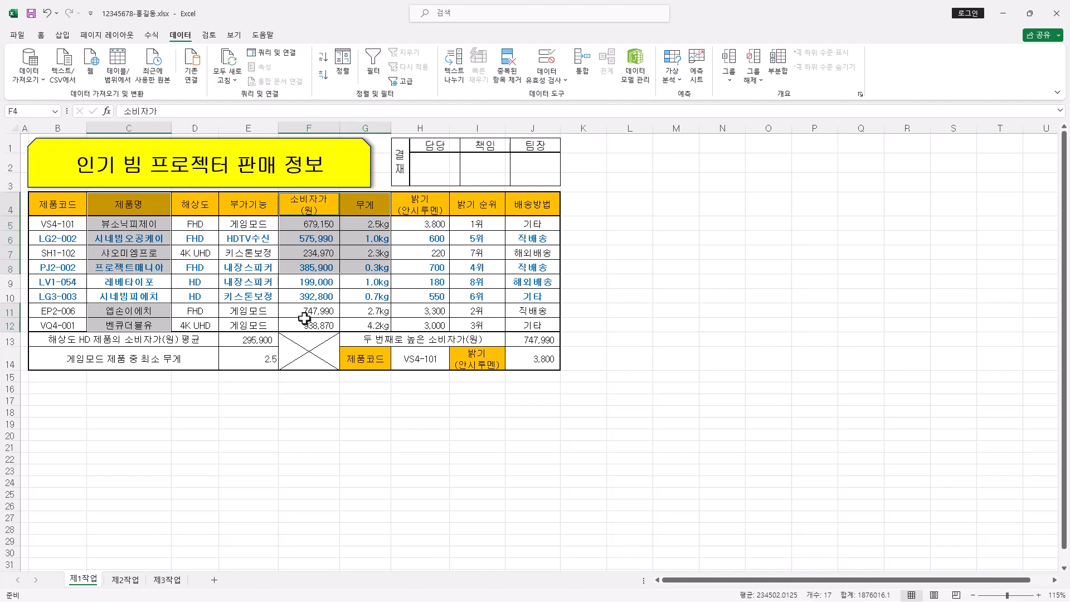
left_click_drag(317, 311, 377, 326)
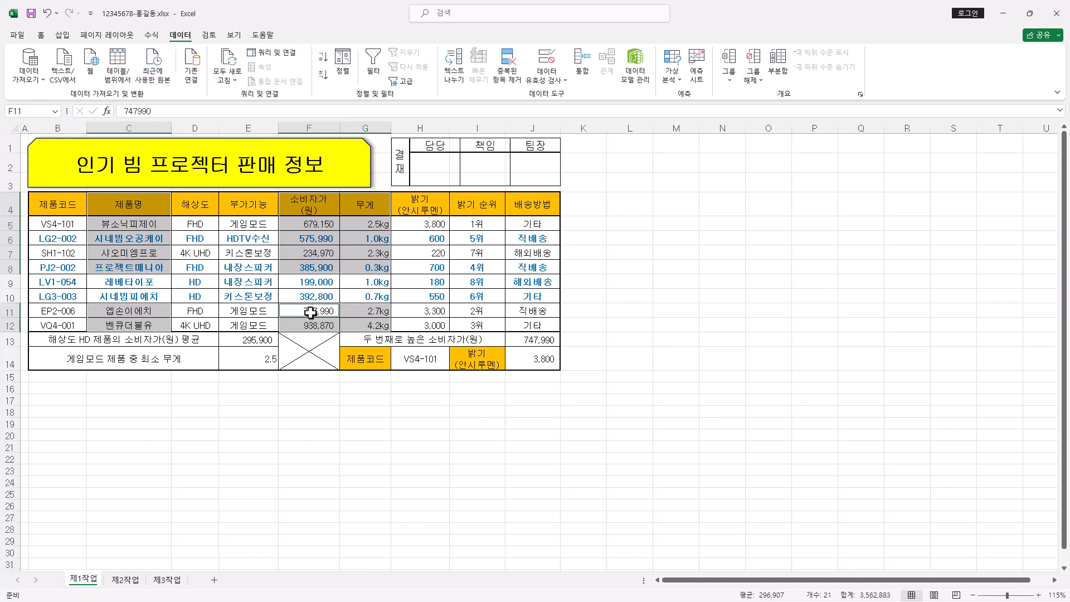
Insert a custom combo chart with 소비자가(원) as 묶은 세로 막대형 and 무게 as 표식이 있는 꺾은선형 on the secondary axis
left_click(62, 35)
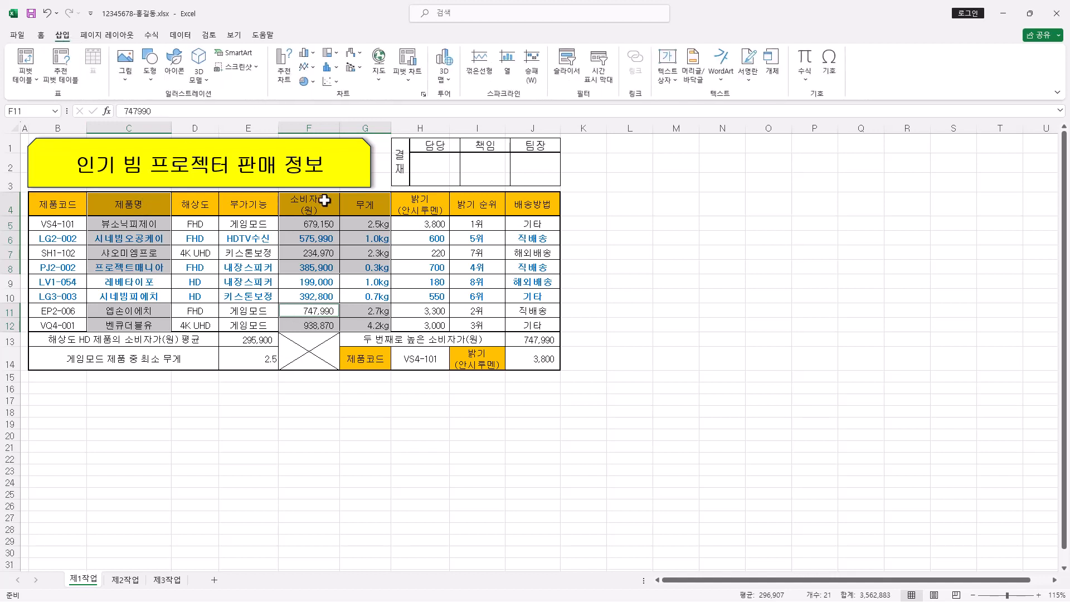
left_click(361, 69)
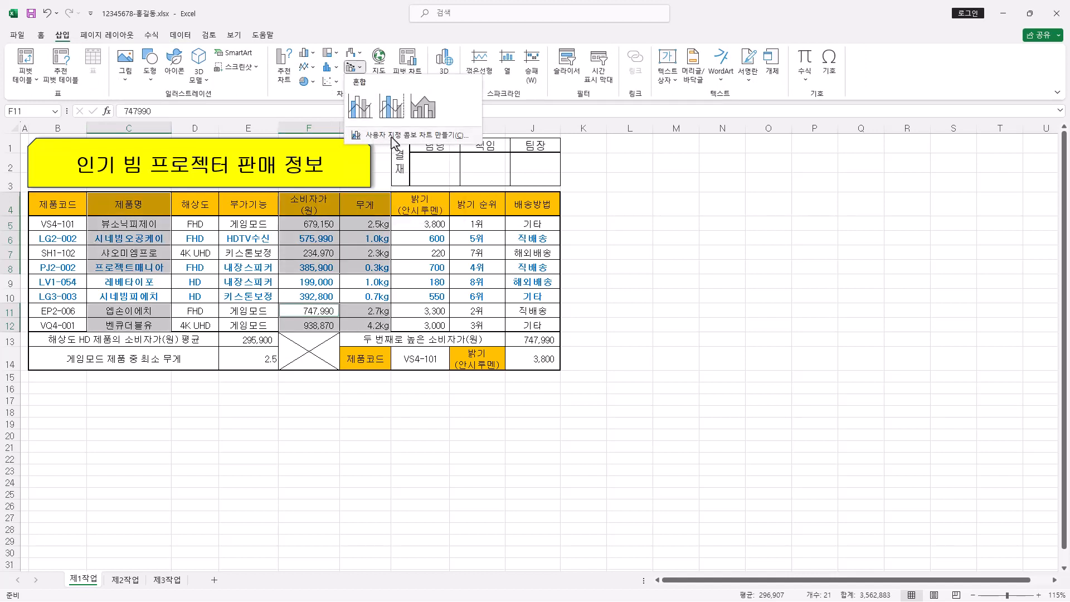
left_click(440, 136)
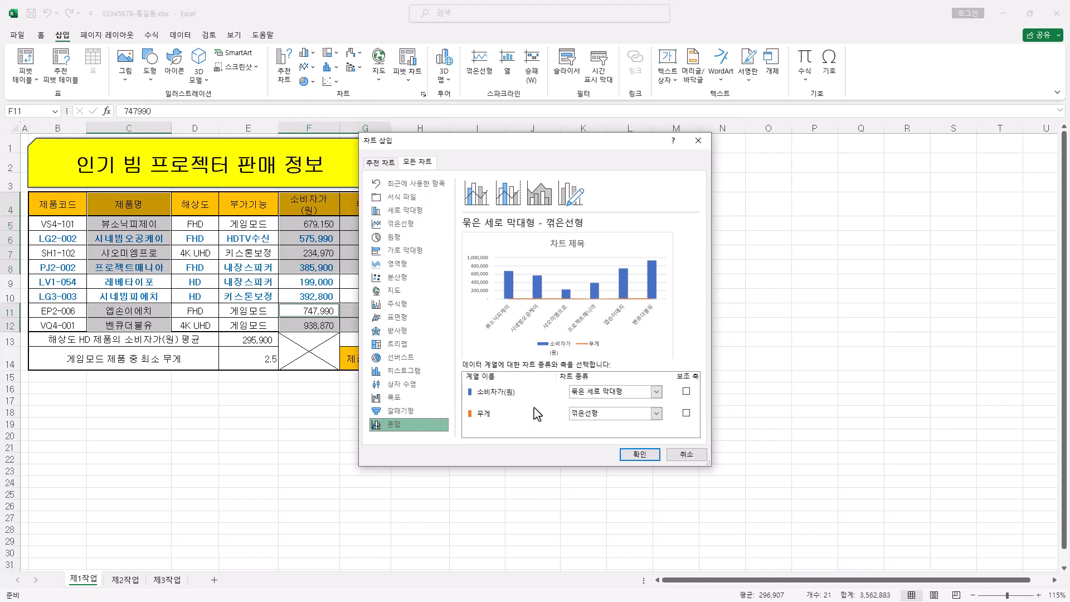
left_click(627, 416)
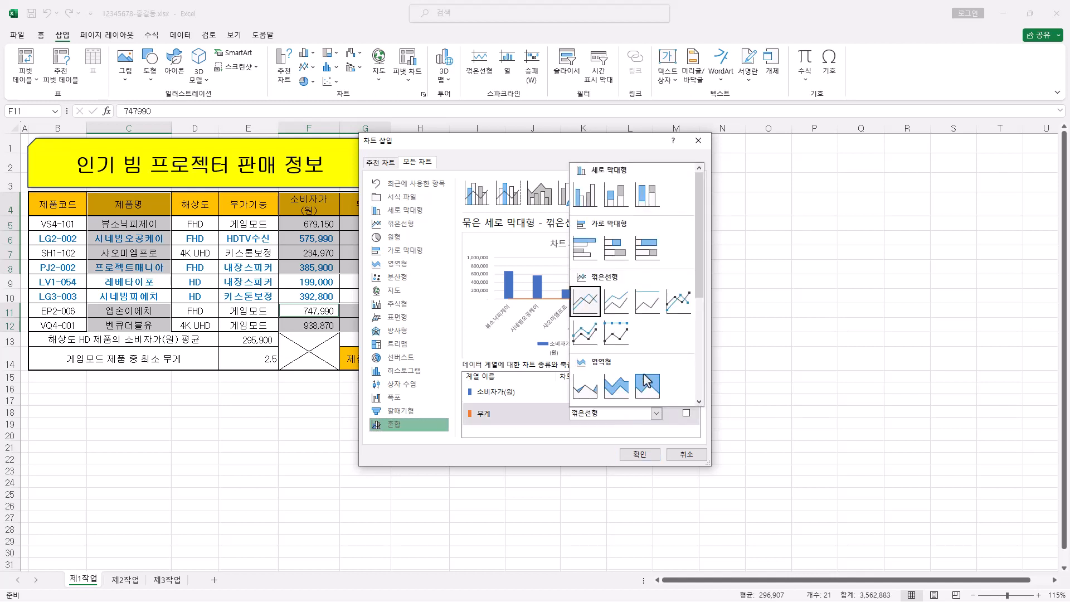
left_click(683, 312)
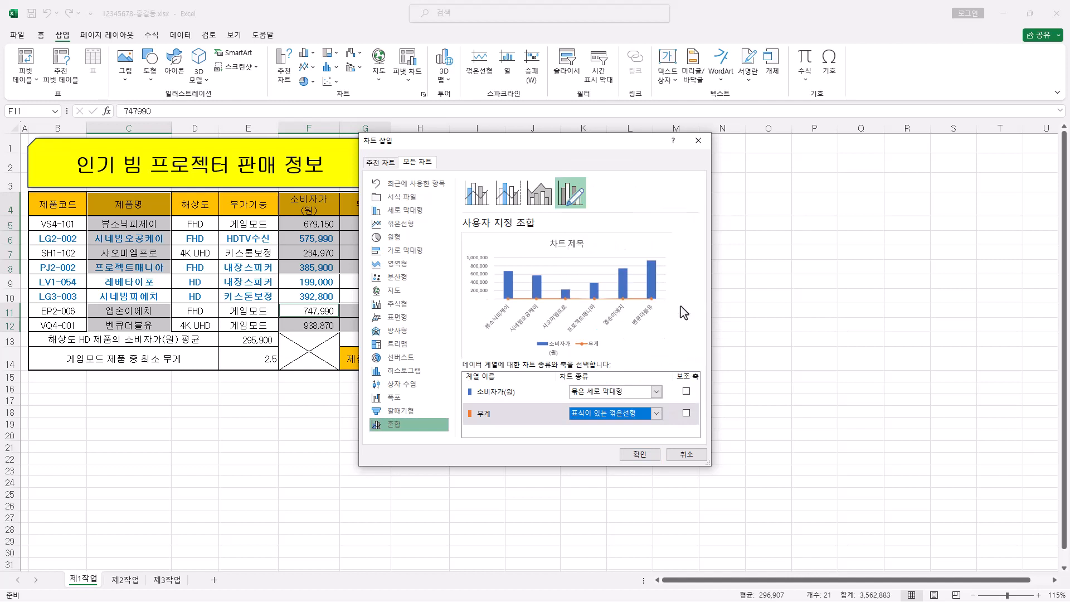
left_click(686, 414)
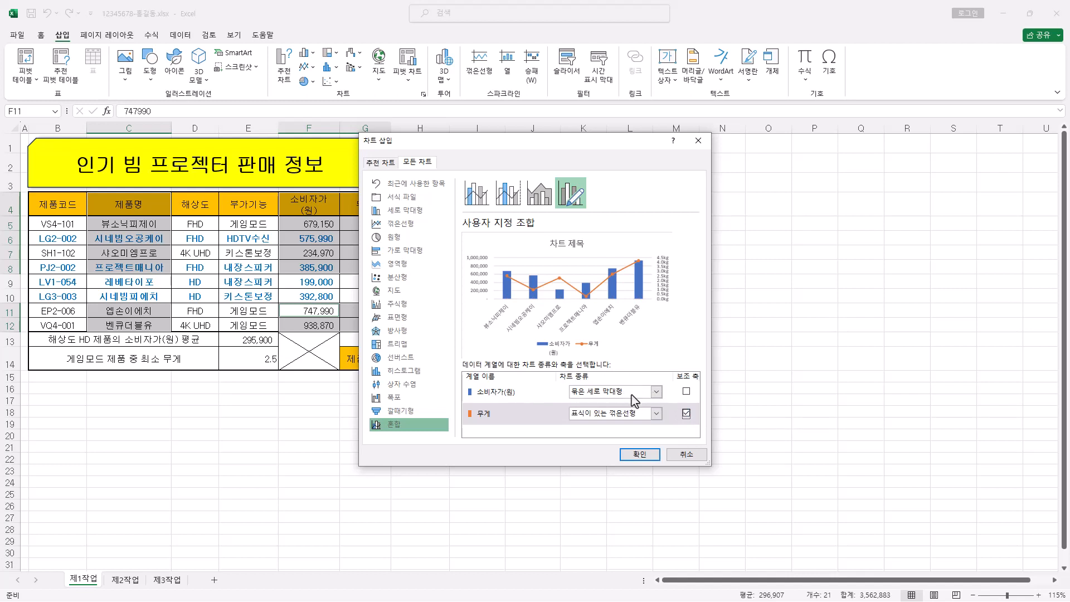
left_click(649, 454)
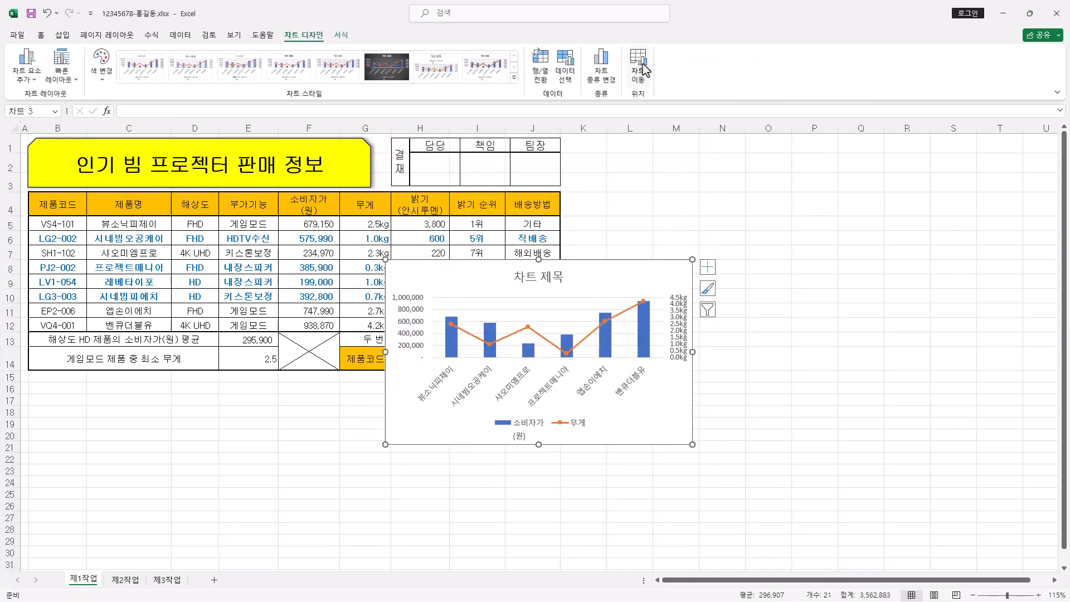
Move the chart to a new sheet named 제4작업 and place that sheet after 제3작업
left_click(641, 66)
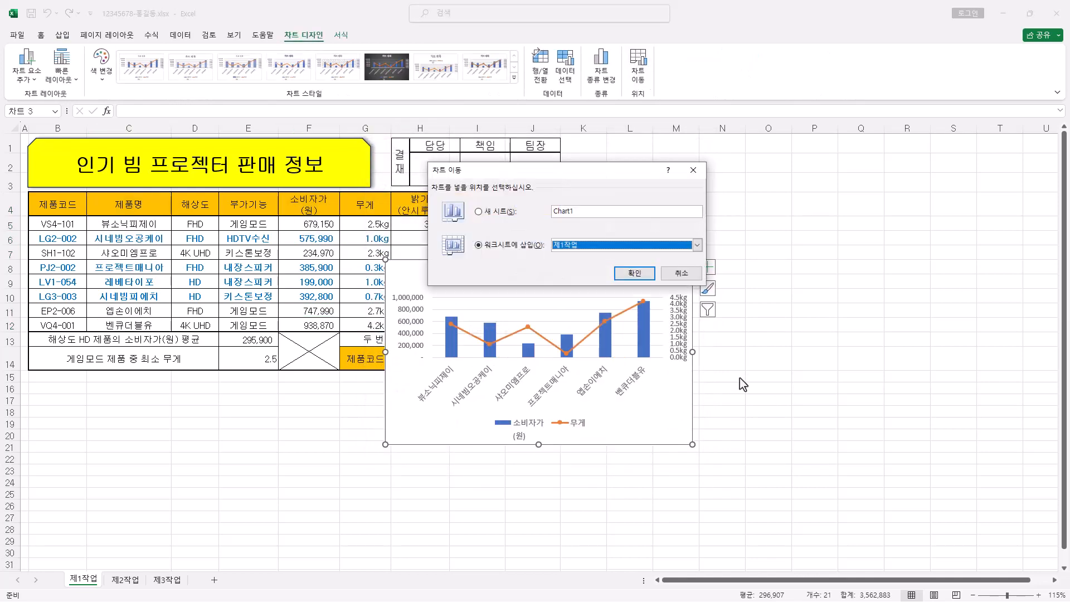
left_click(496, 212)
left_click(600, 211)
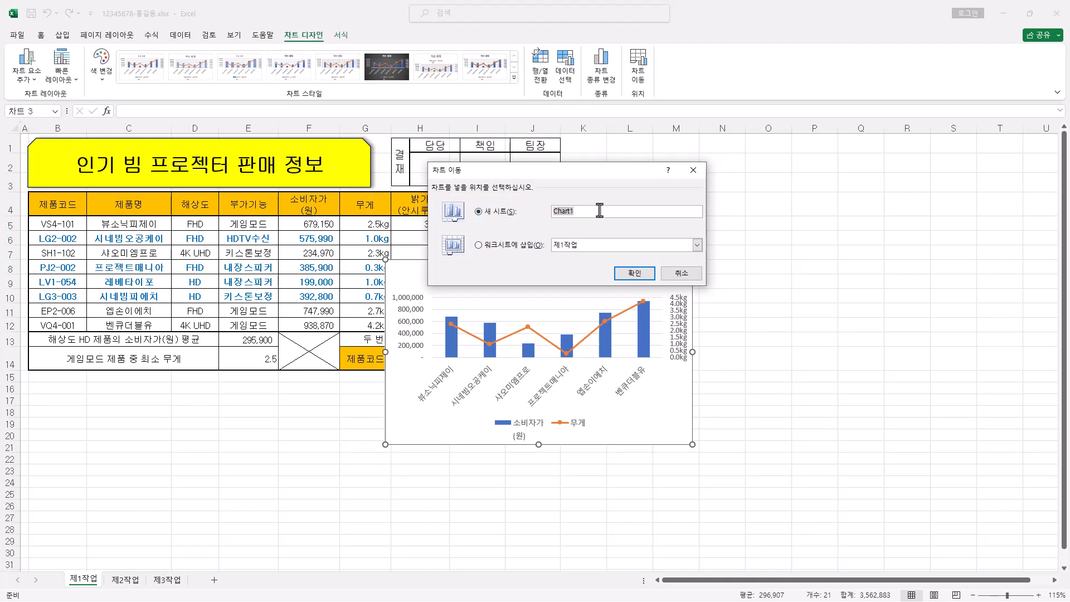
type("제4작업")
left_click(633, 274)
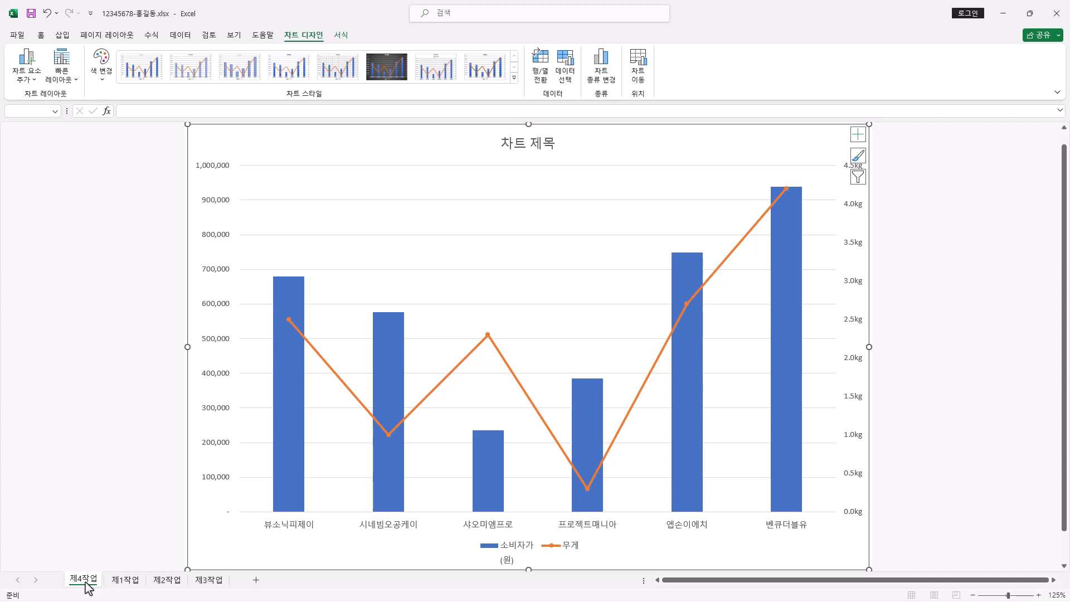
left_click_drag(86, 583, 236, 585)
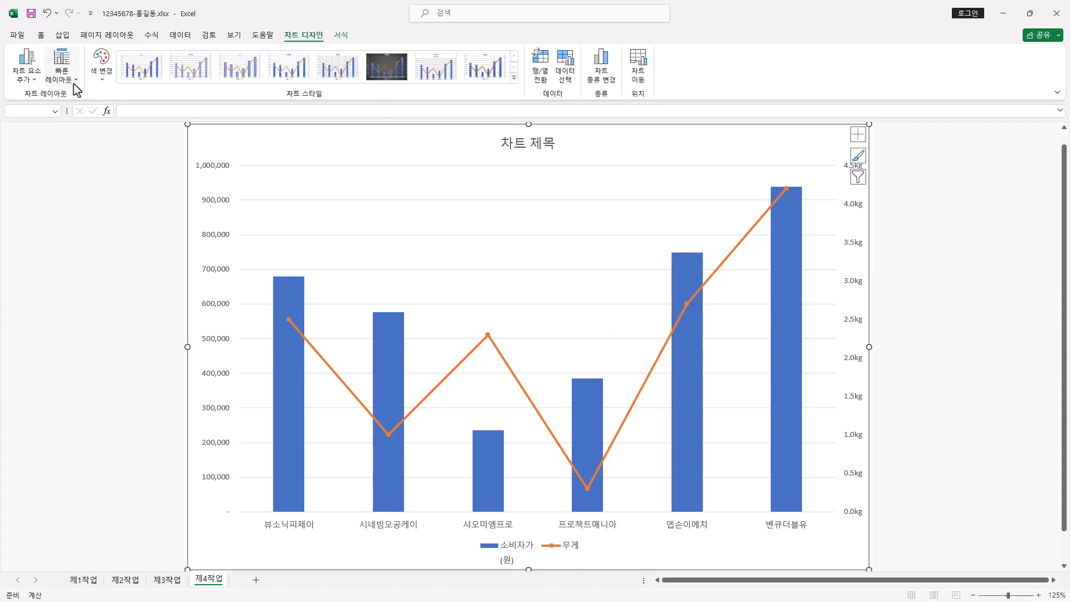
Apply the third quick layout and the first chart style to the combo chart
left_click(61, 71)
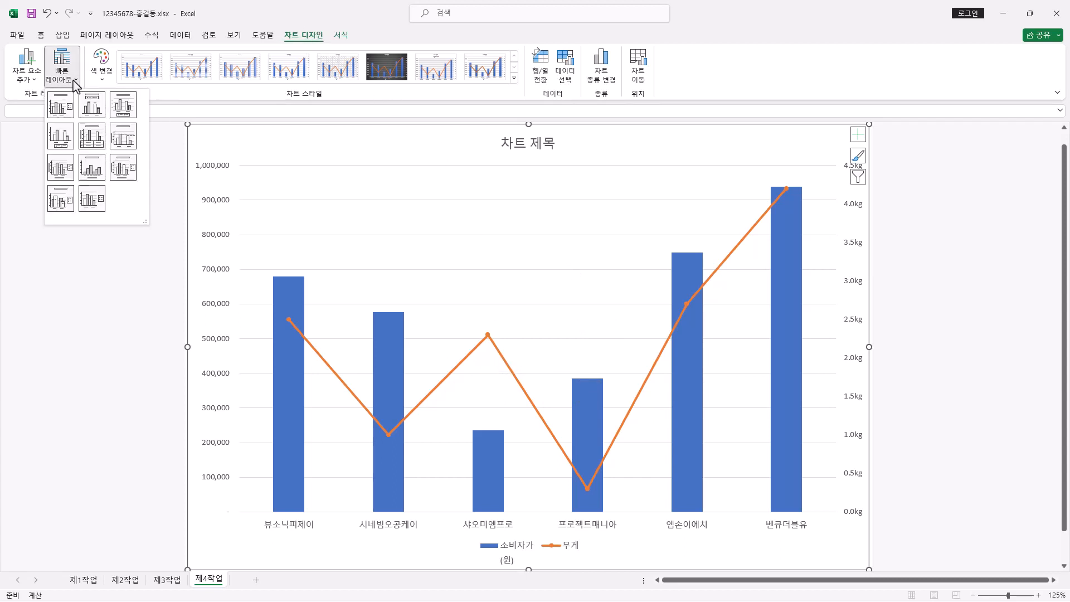
left_click(121, 108)
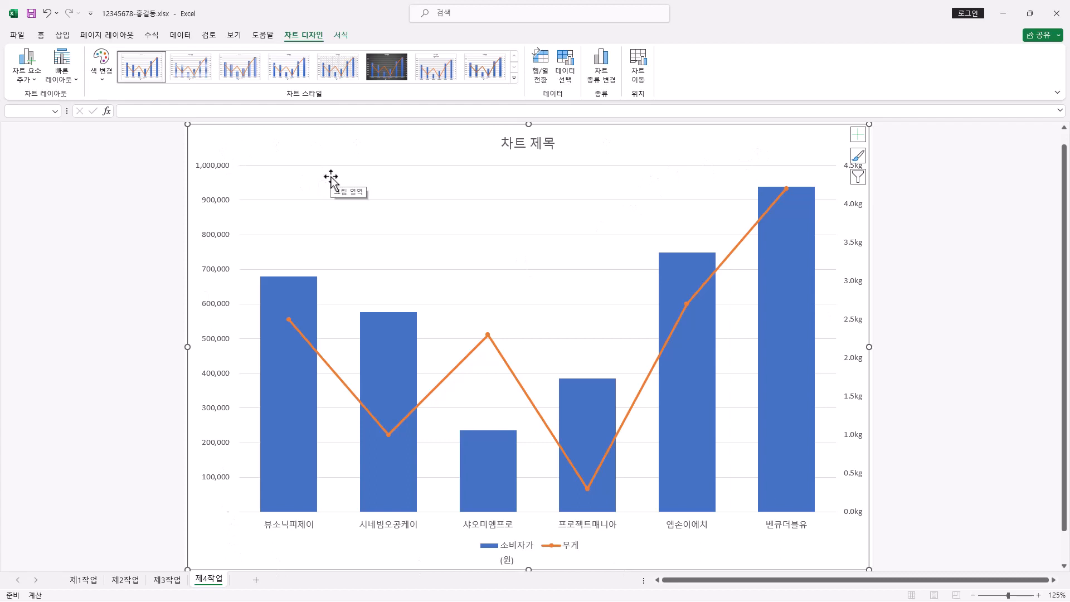
Format all text in the chart area as 굴림, 11 pt, in black
left_click(41, 35)
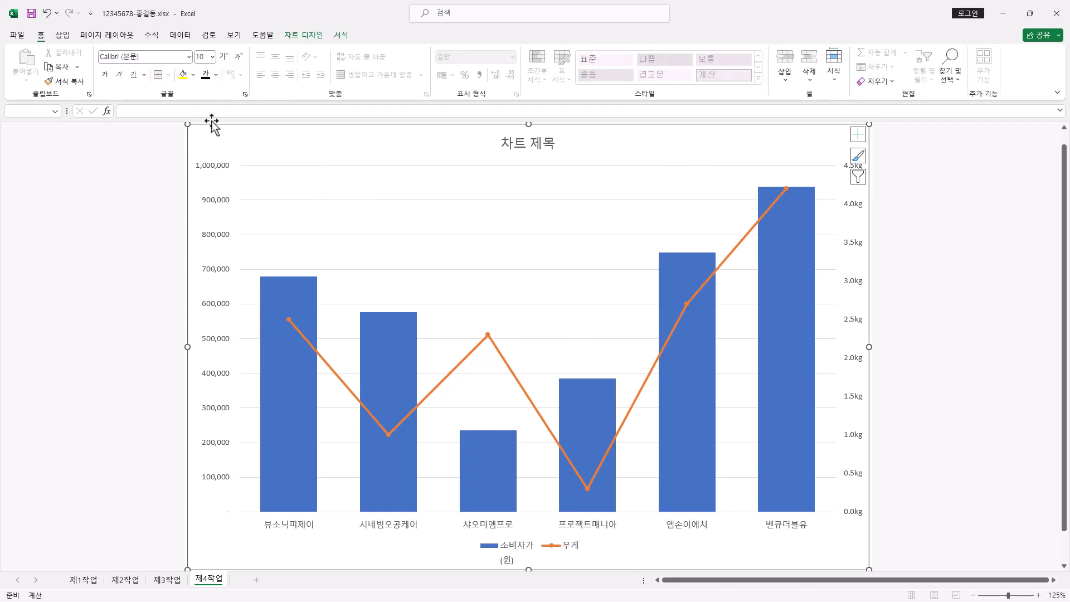
left_click(188, 57)
left_click(138, 171)
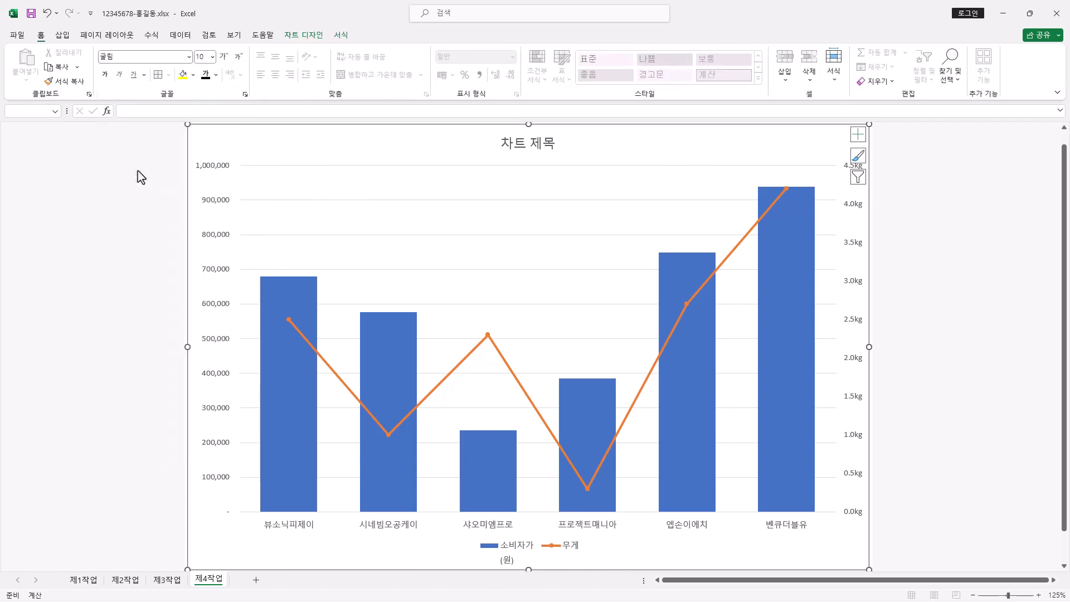
left_click(212, 58)
left_click(212, 128)
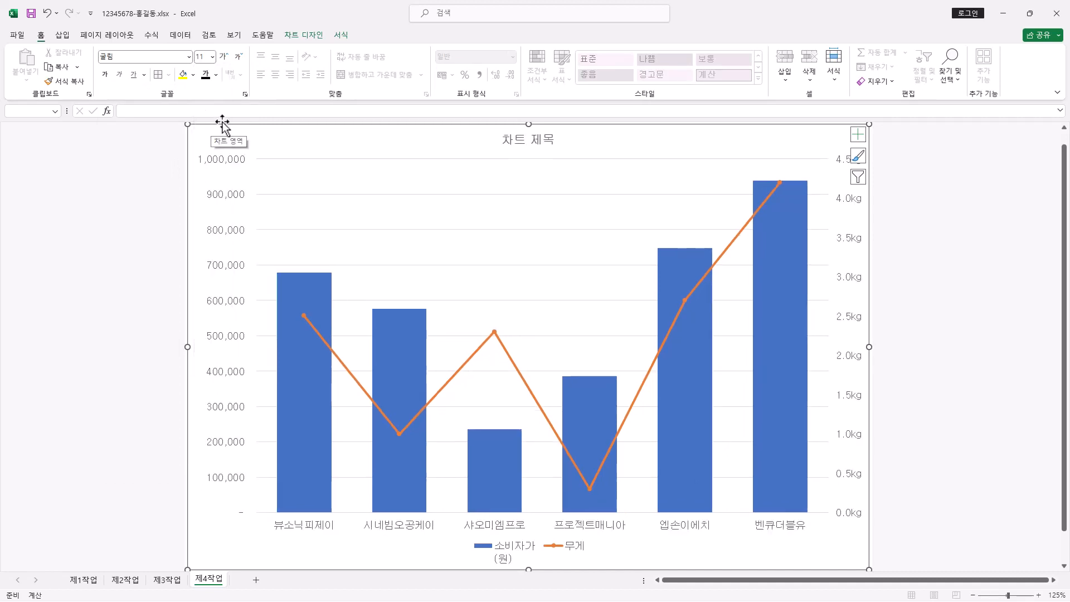
left_click(216, 74)
left_click(215, 120)
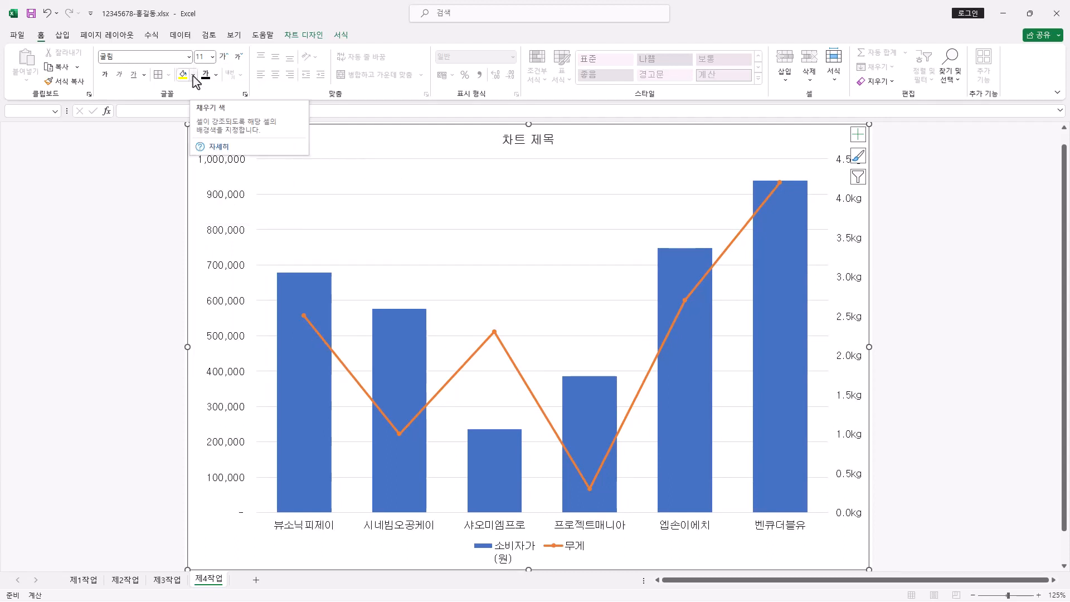
Fill the chart area with the light blue tissue-paper texture and the plot area with solid white
left_click(341, 35)
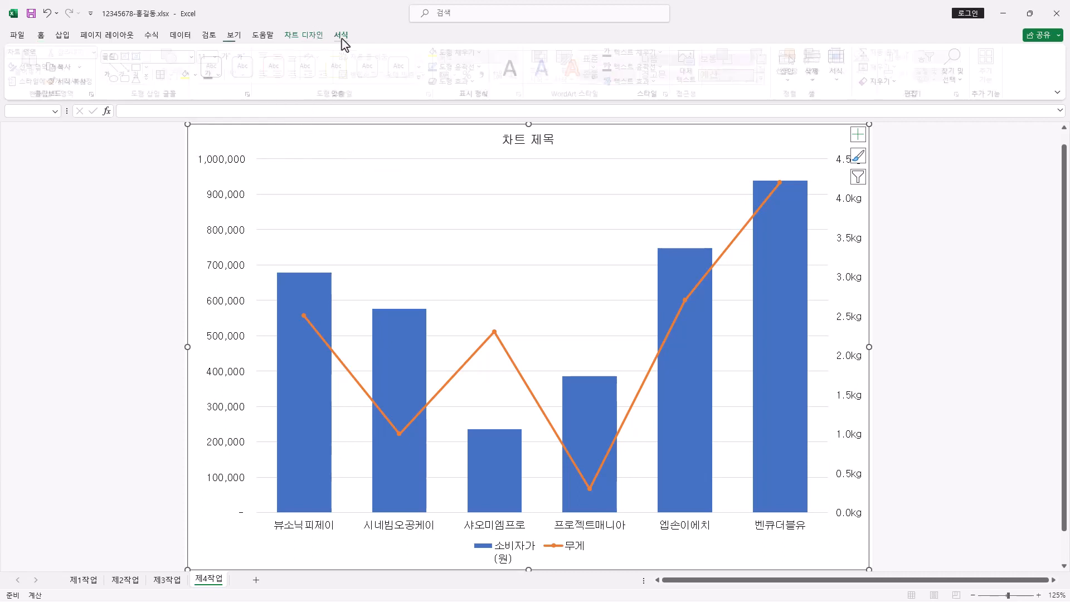
left_click(484, 52)
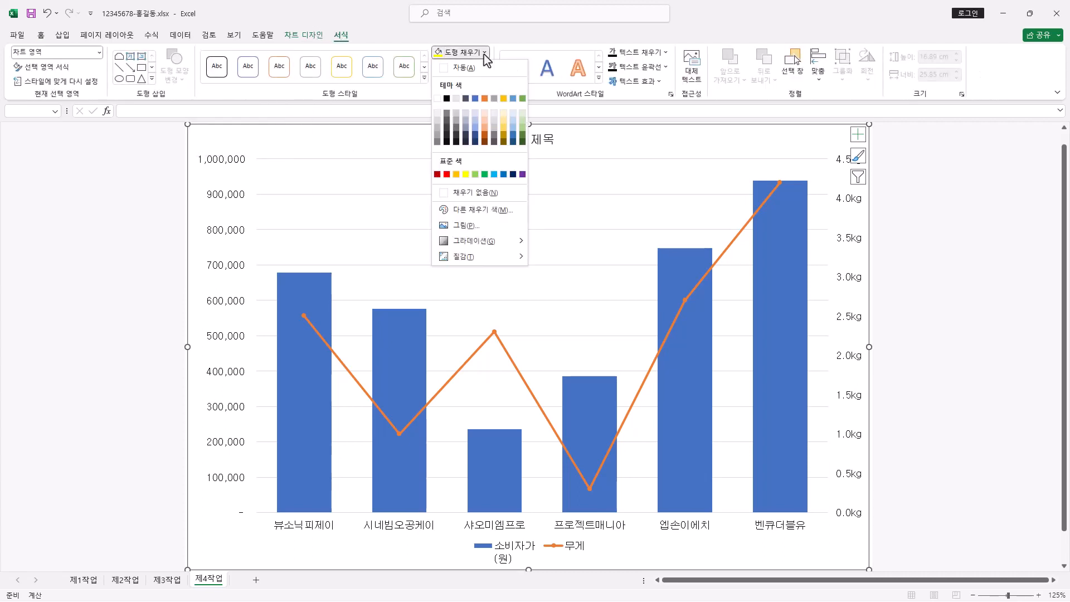
mouse_move(476, 256)
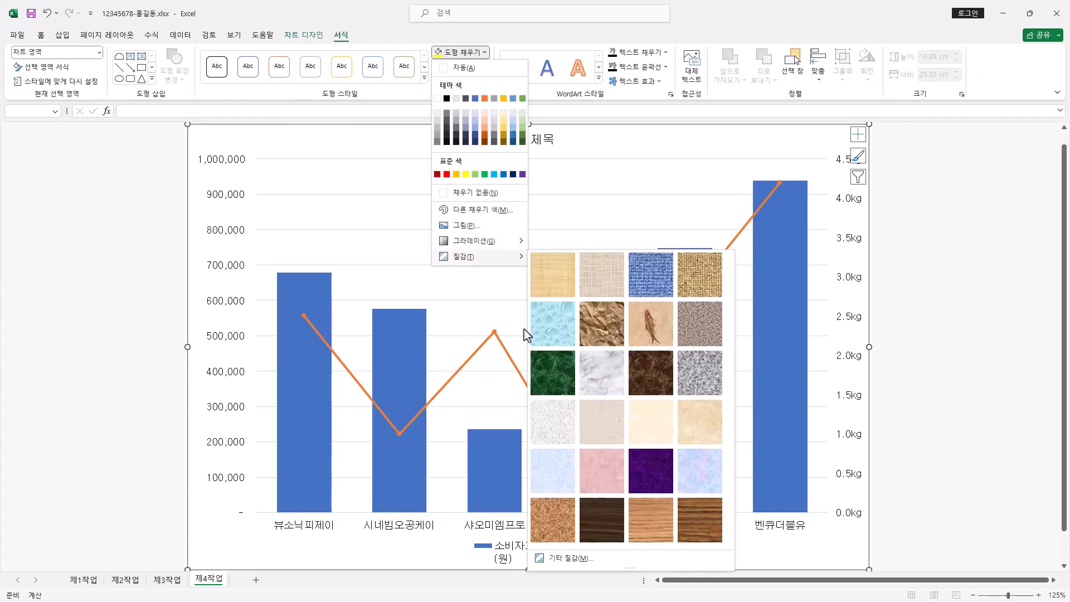
left_click(560, 482)
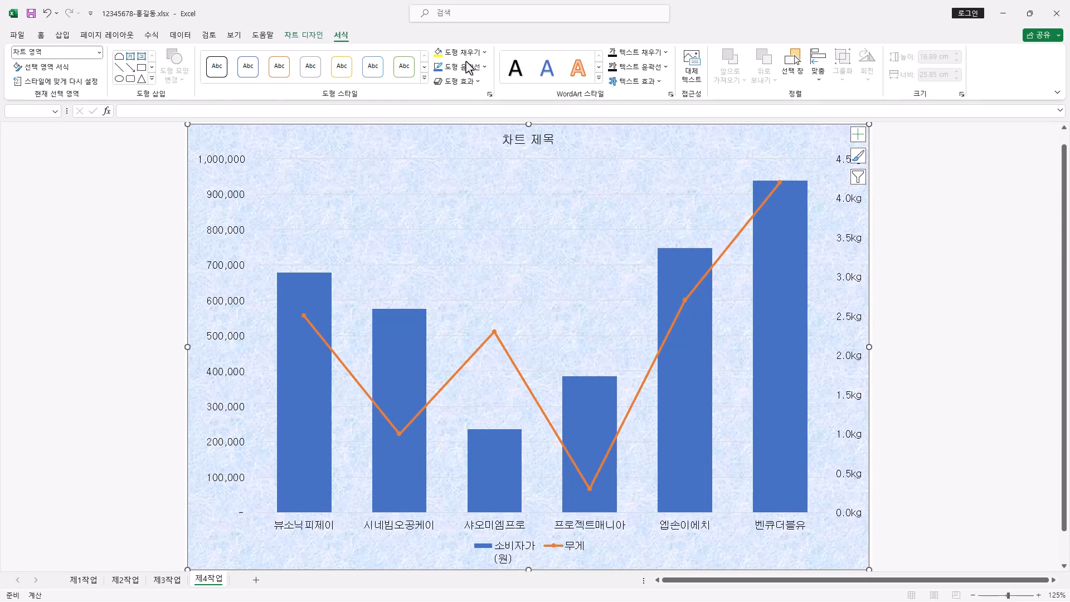
left_click(450, 185)
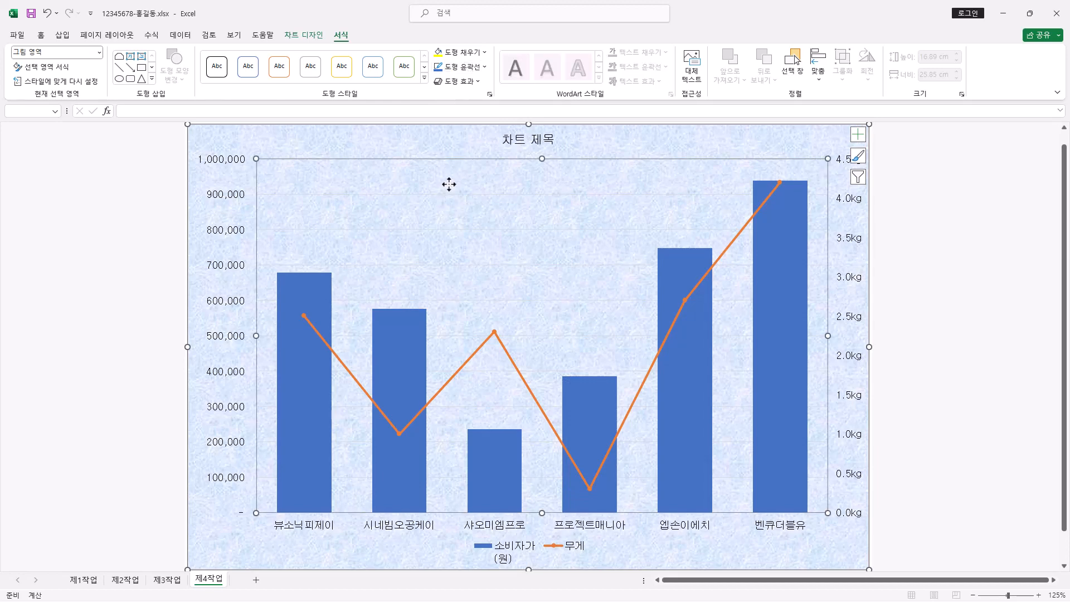
left_click(484, 52)
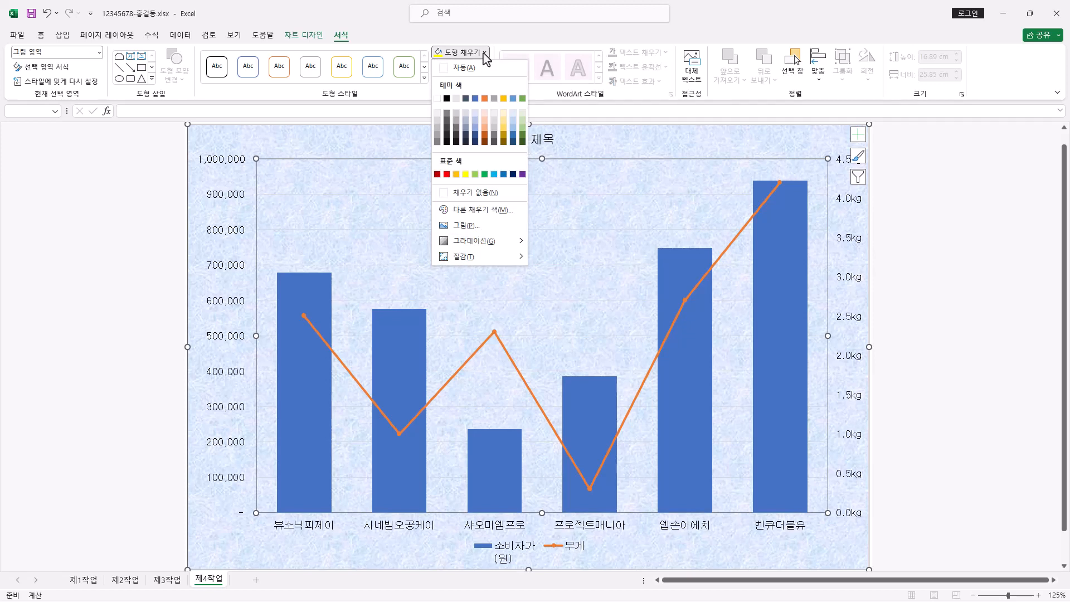
left_click(438, 98)
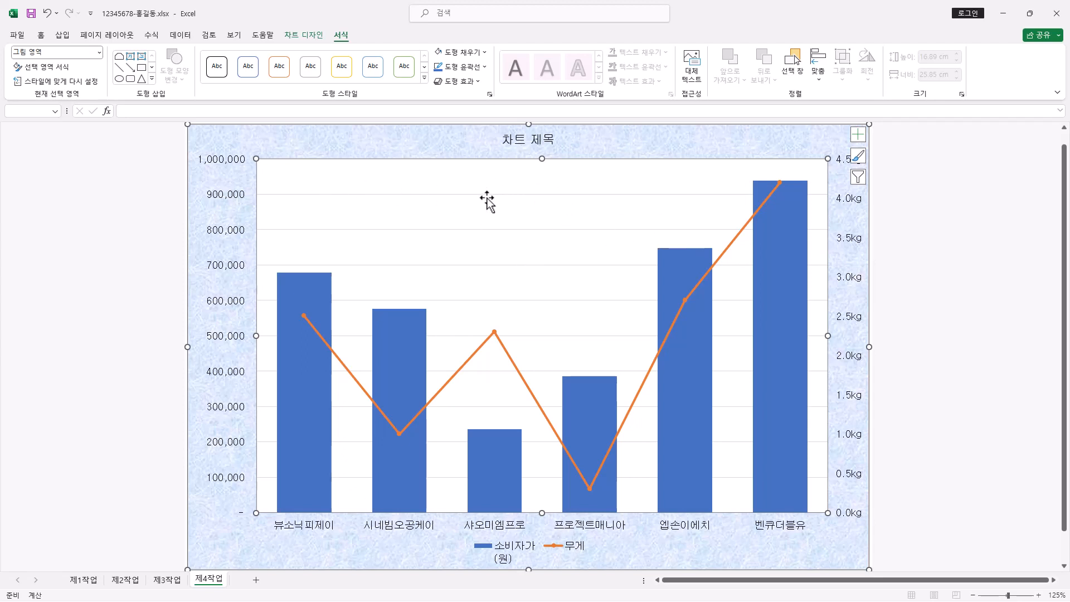
Make the primary vertical axis major gridlines black with the dashed (파선) line style
left_click(529, 194)
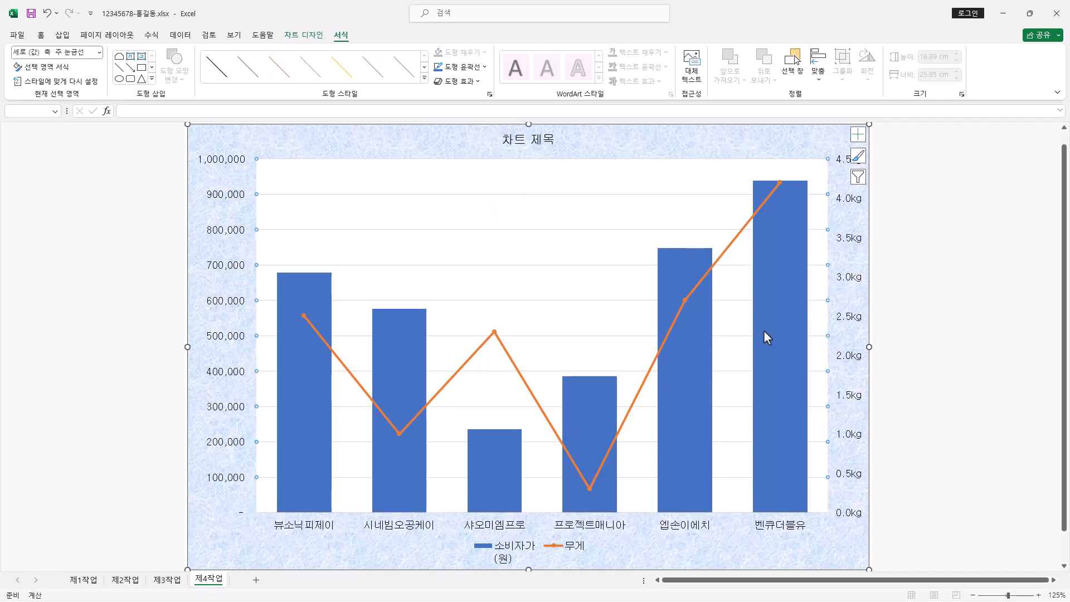
left_click(485, 67)
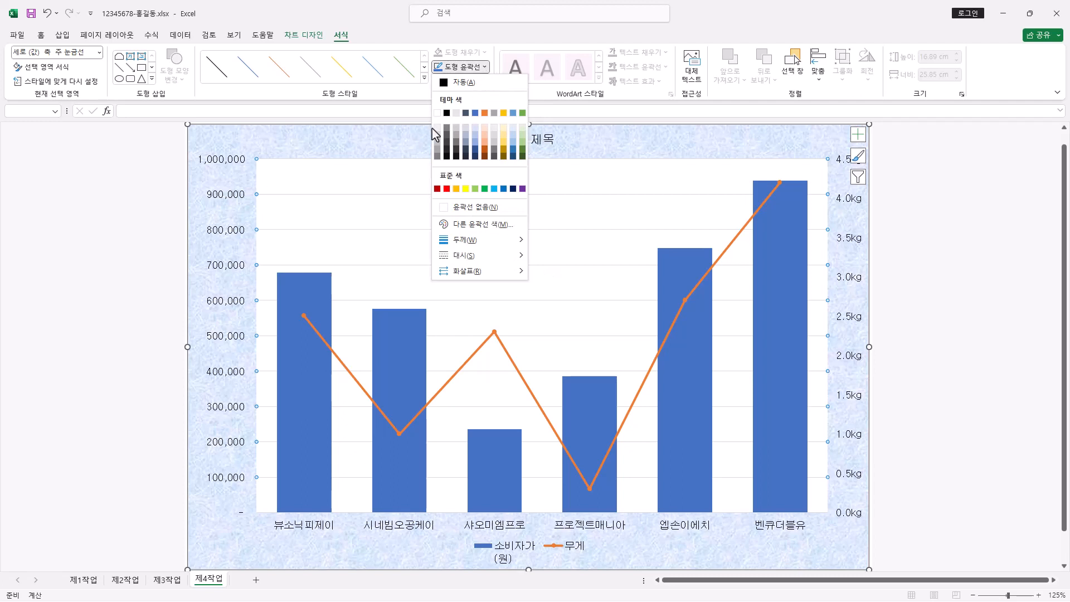
left_click(446, 113)
left_click(477, 67)
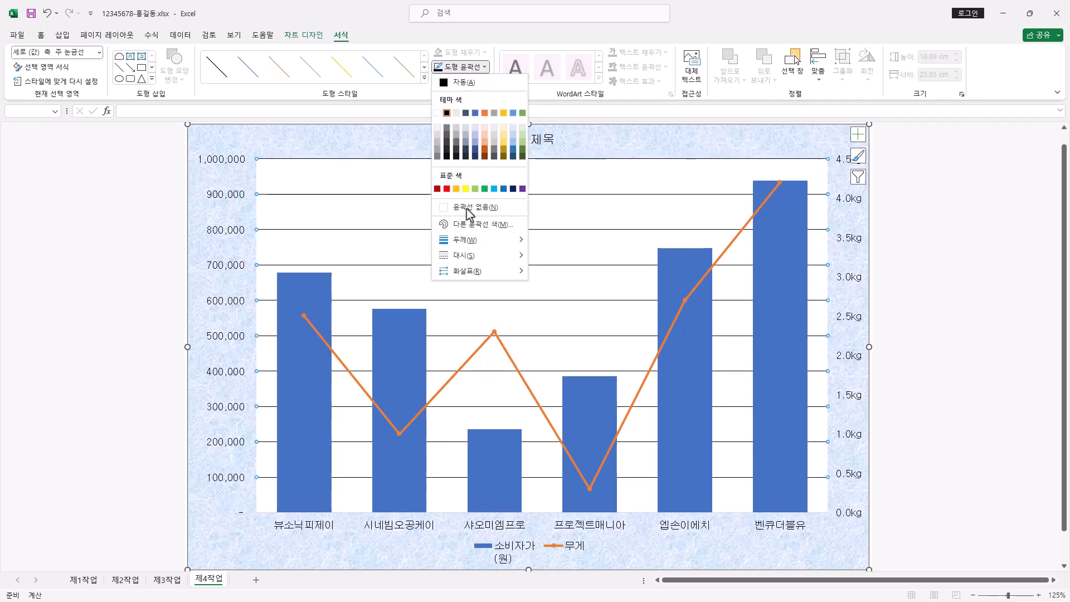
mouse_move(493, 251)
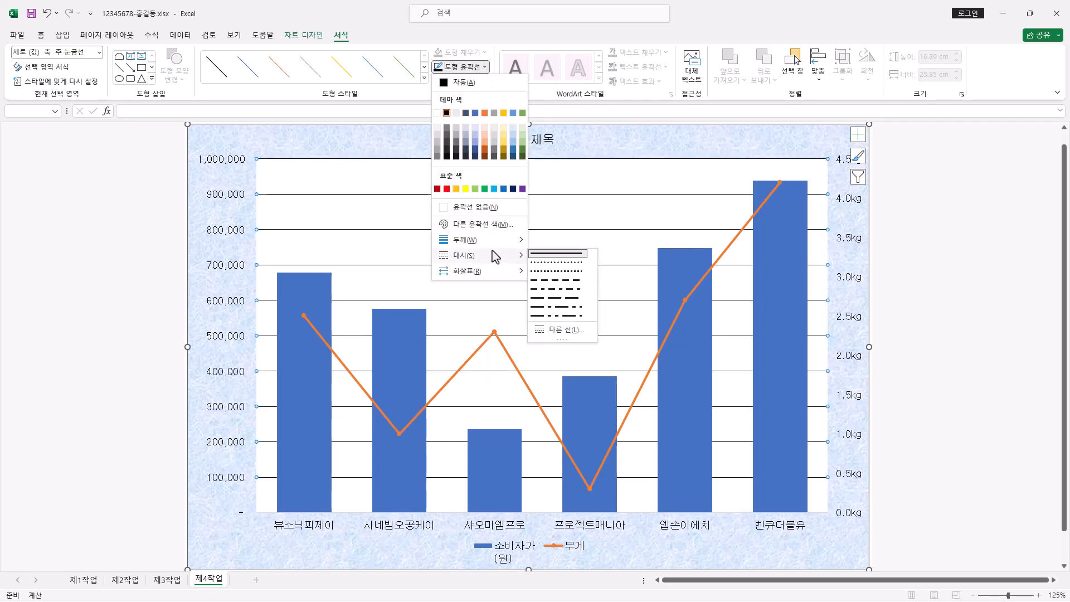
left_click(557, 281)
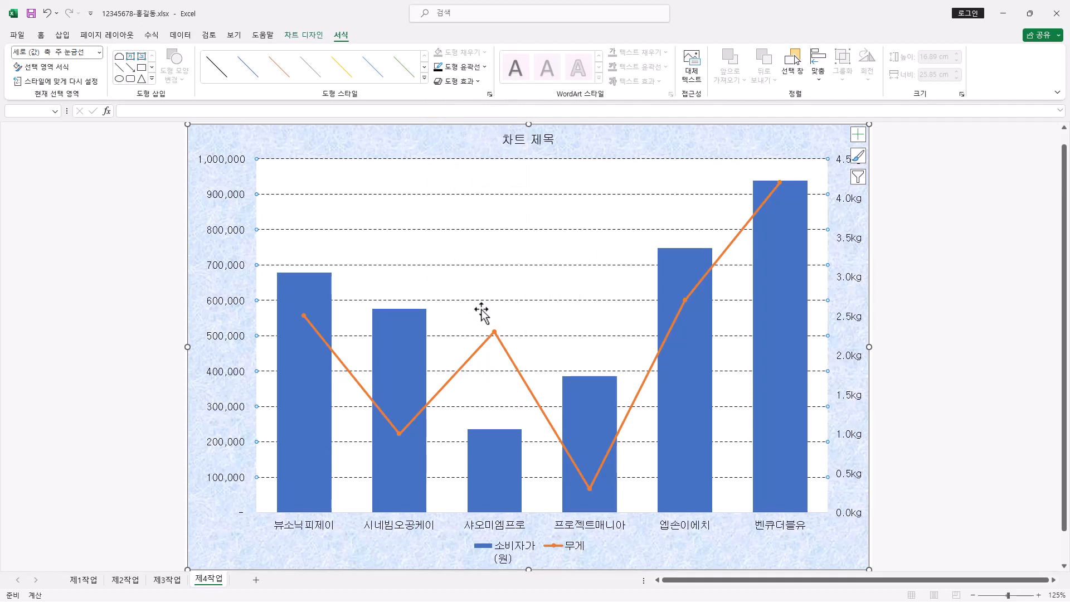
Replace the chart title placeholder with "4K UHD 및 FHD 빔 프로젝터 비교"
left_click(528, 140)
left_click_drag(499, 139, 568, 141)
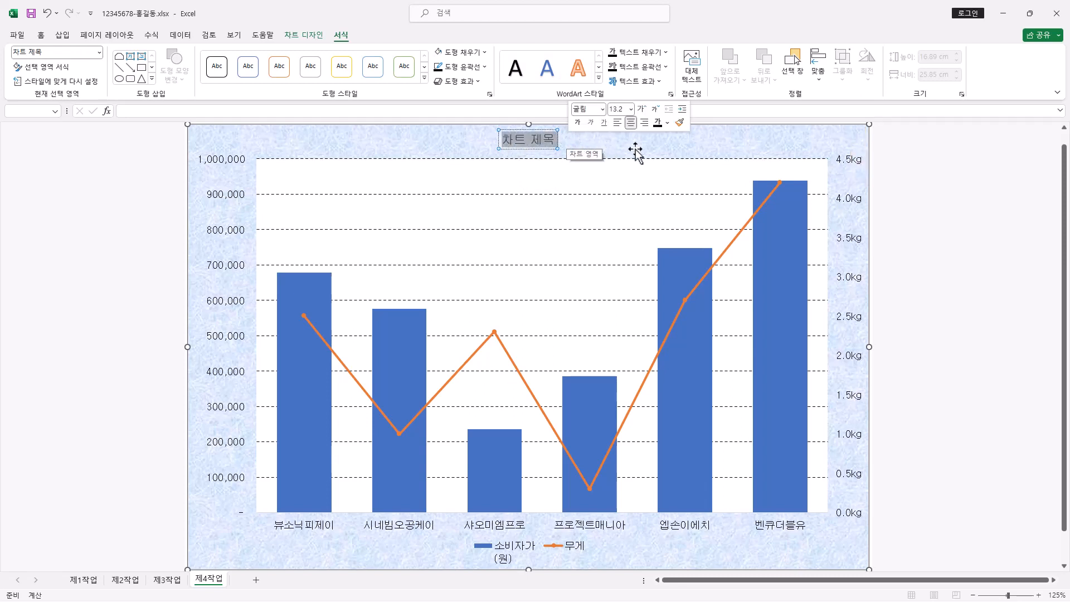
type("4K UHD 및 FHD 빔 프로젝터 비교")
key("Escape")
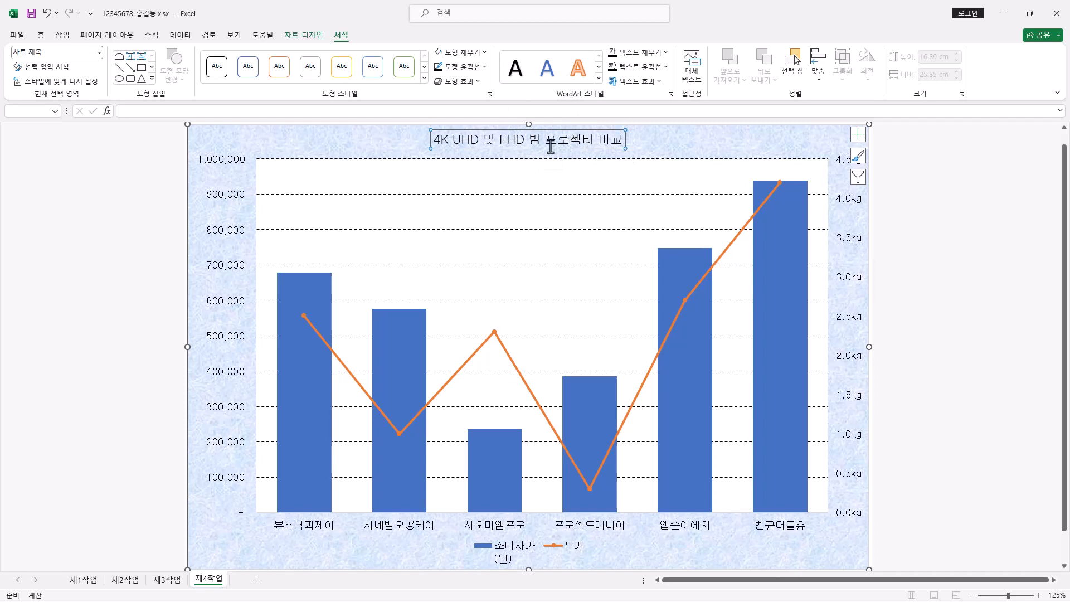
Give the chart title a white fill and a black outline
left_click(484, 52)
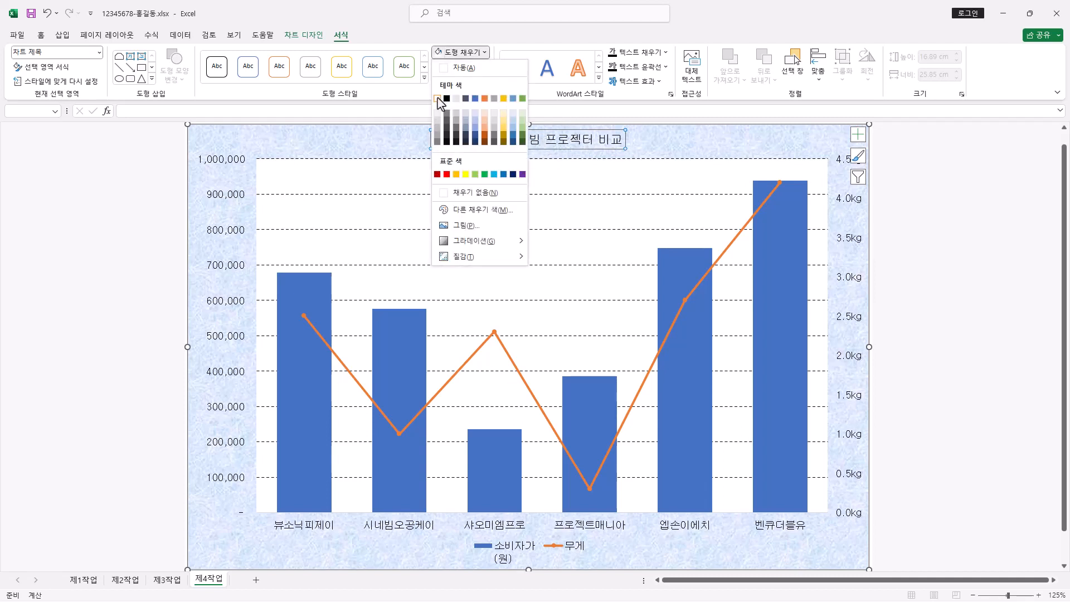
key("Escape")
left_click(485, 67)
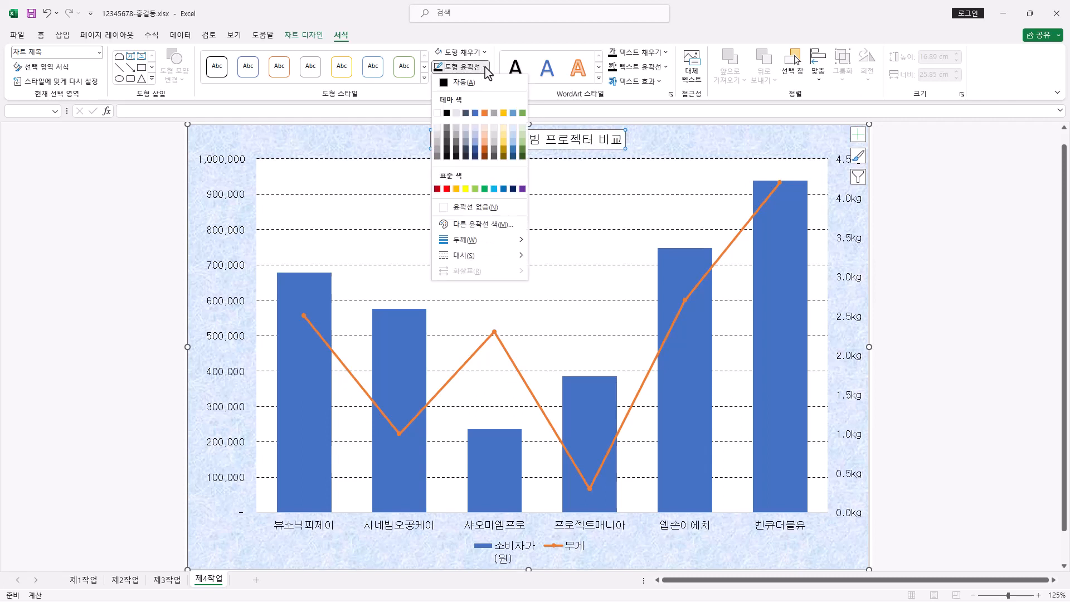
left_click(446, 114)
Set the chart title's font size to 20 and make it bold
left_click(42, 36)
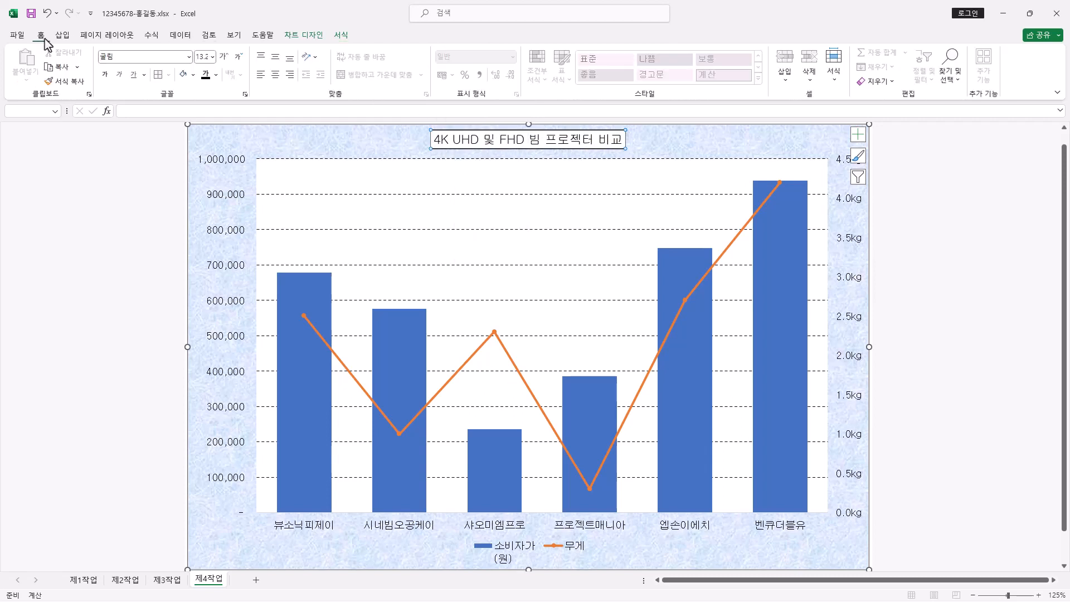
left_click(166, 56)
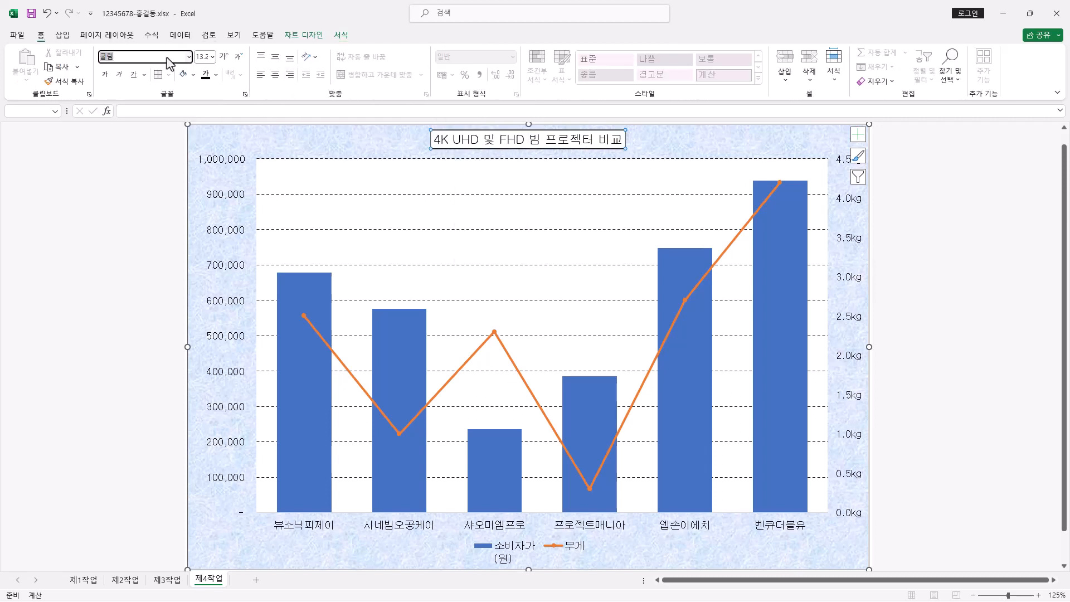
left_click(213, 58)
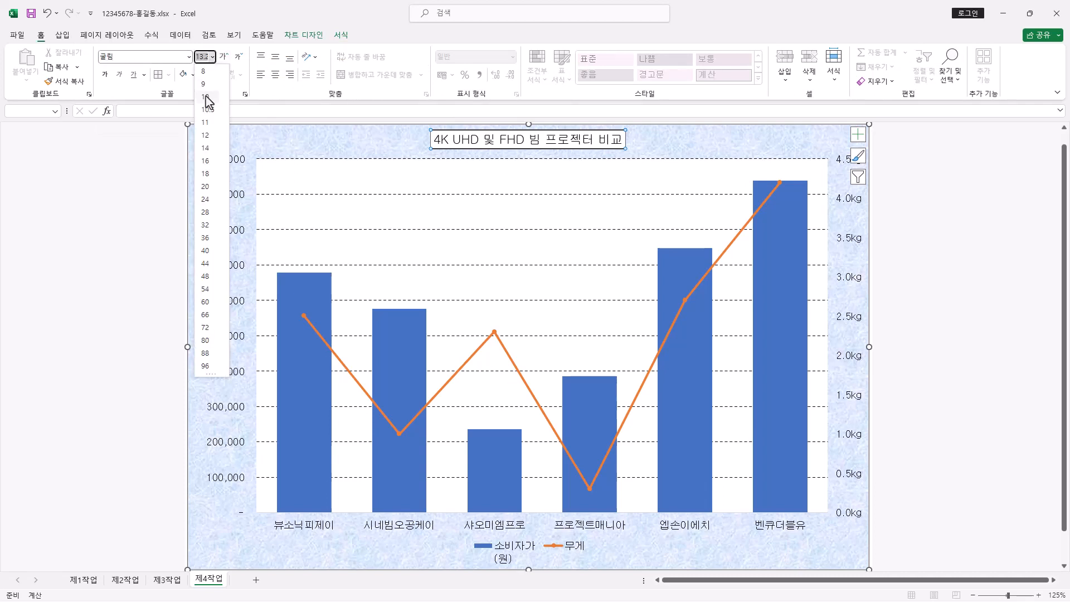
left_click(205, 186)
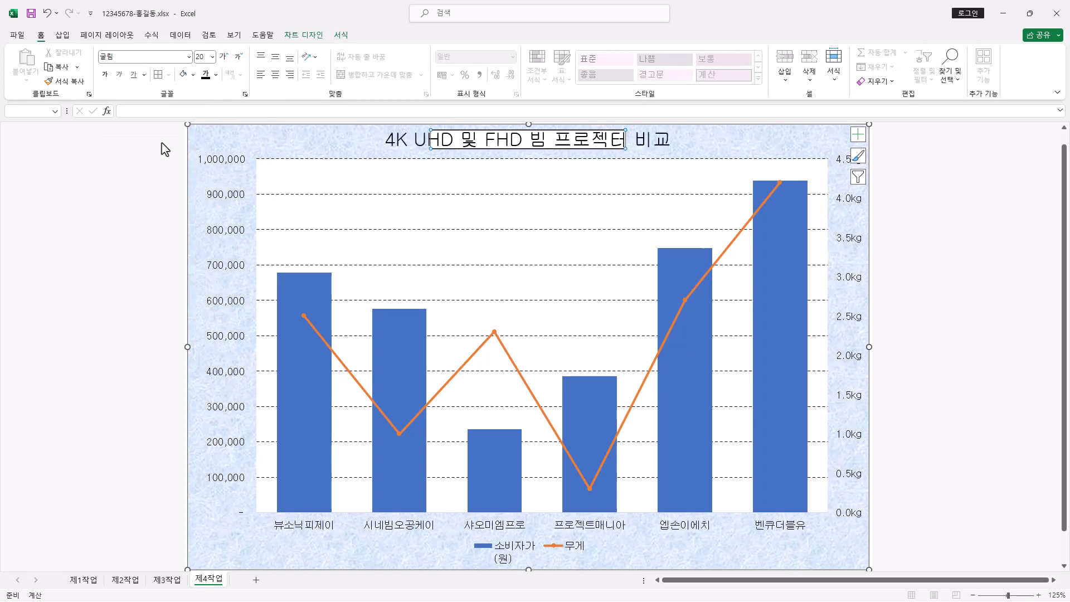
left_click(105, 74)
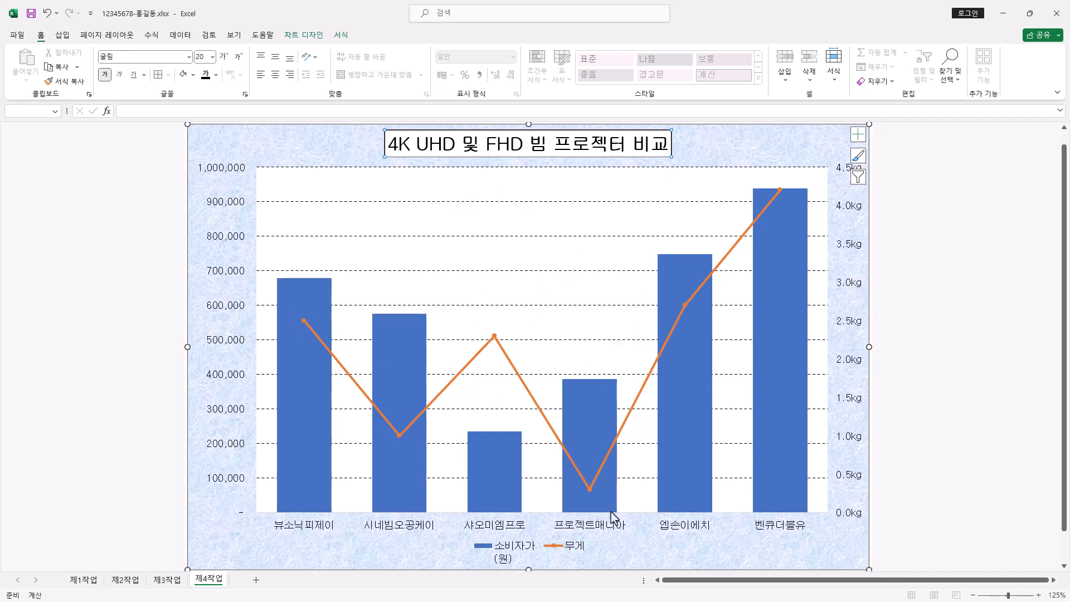
Change the 무게 line series markers to the built-in triangle shape
left_click(495, 337)
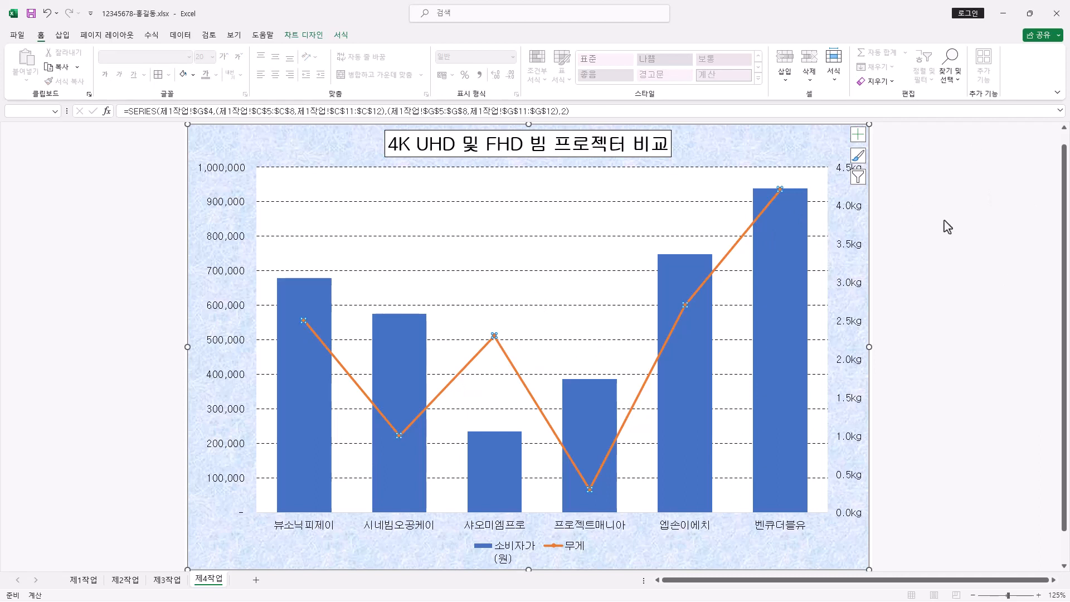
right_click(495, 339)
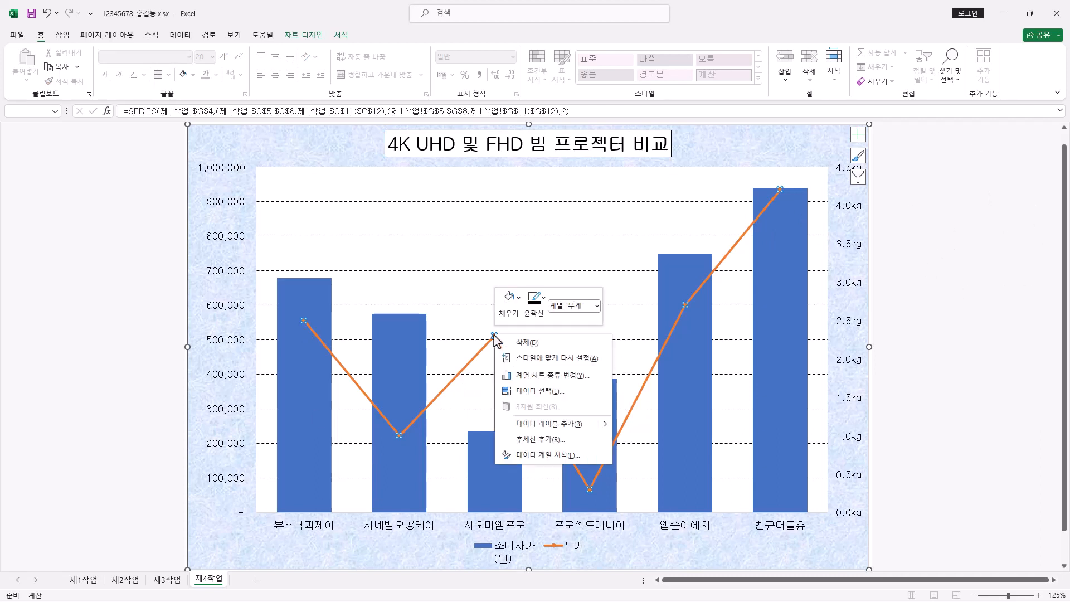
left_click(551, 455)
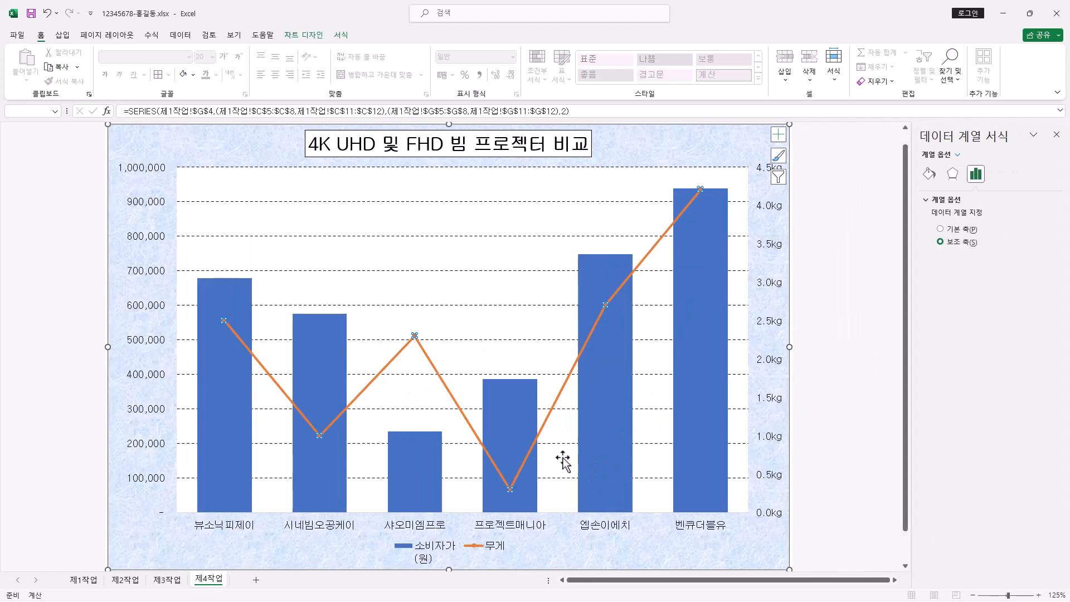
left_click(613, 182)
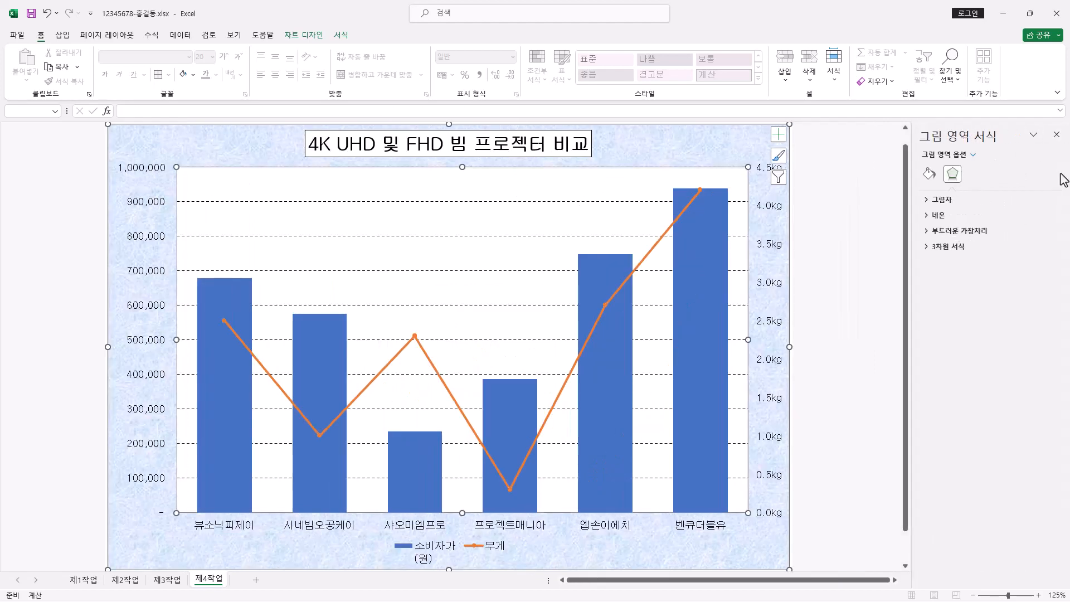
left_click(415, 337)
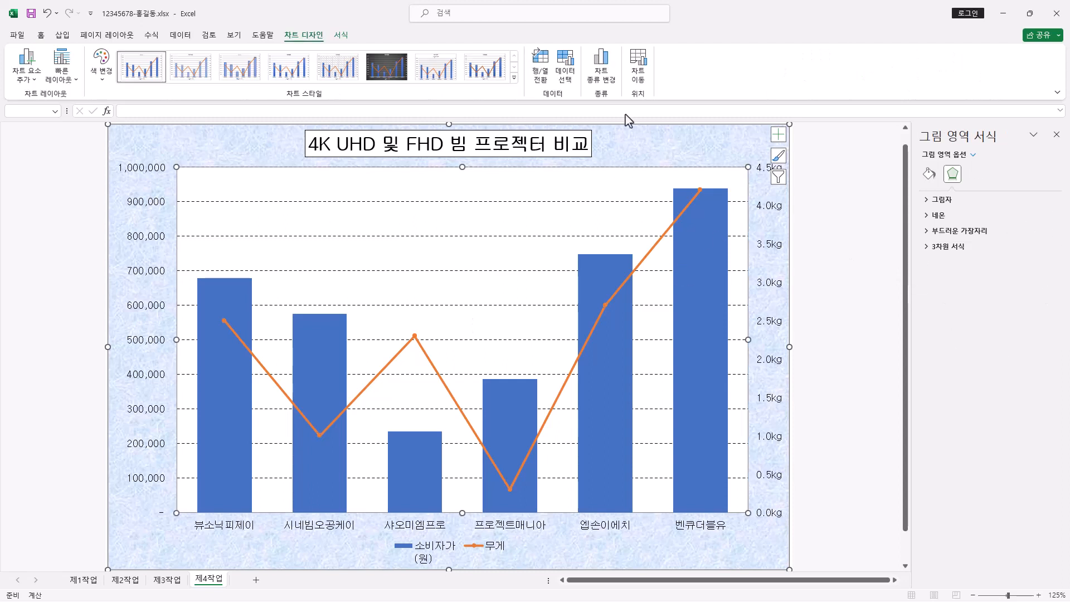
left_click(415, 337)
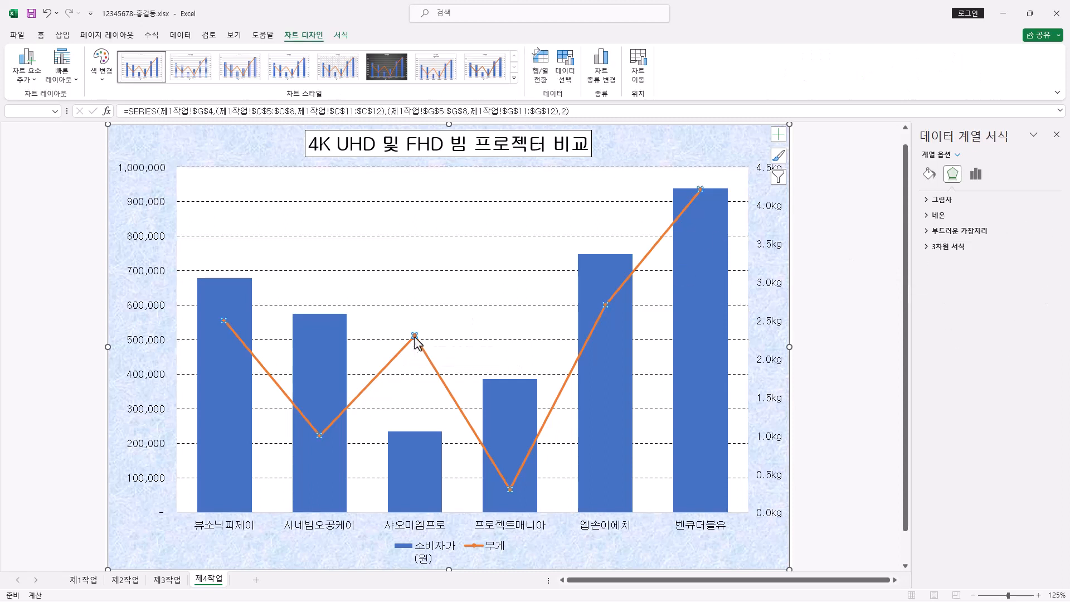
left_click(934, 177)
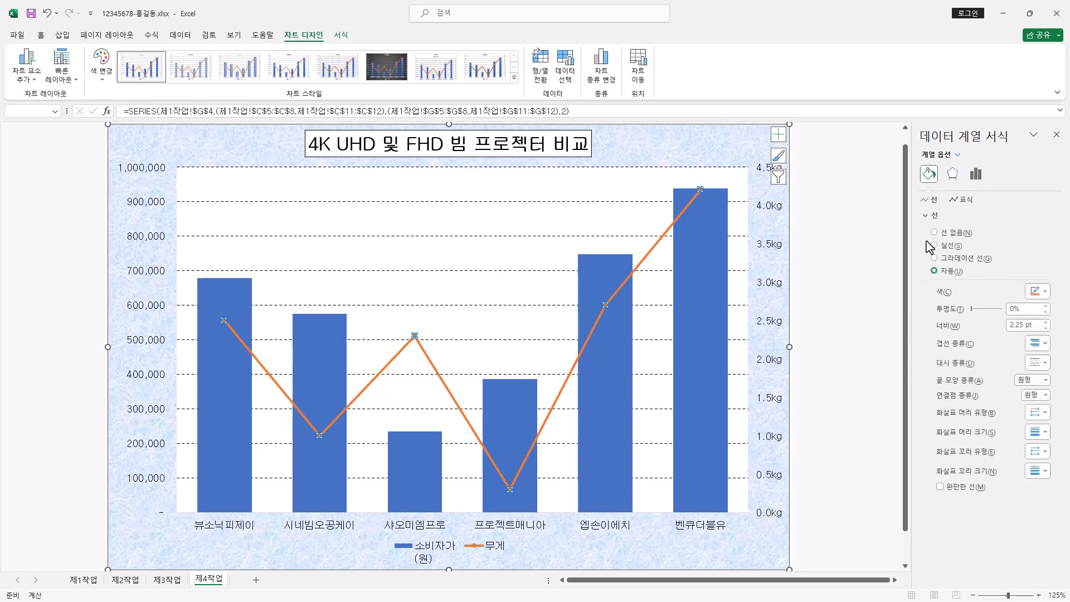
left_click(963, 200)
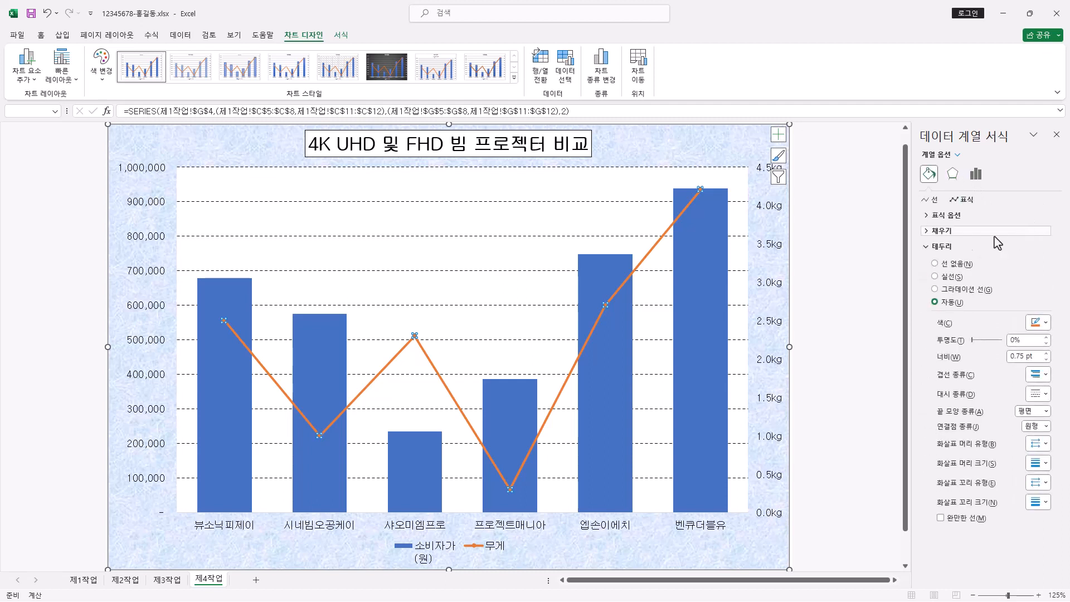
left_click(926, 216)
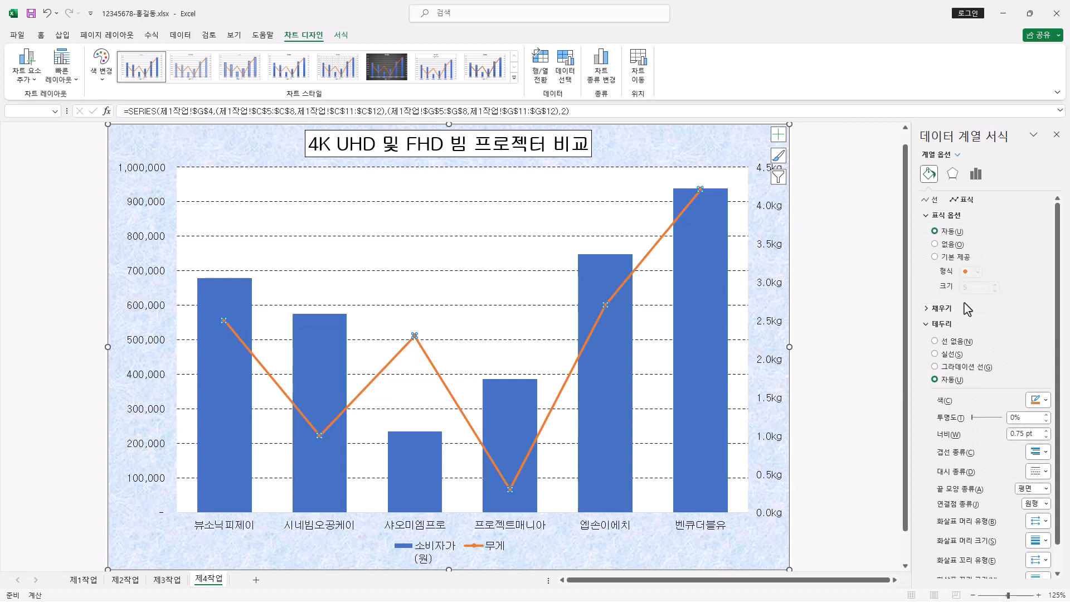
left_click(946, 259)
left_click(978, 273)
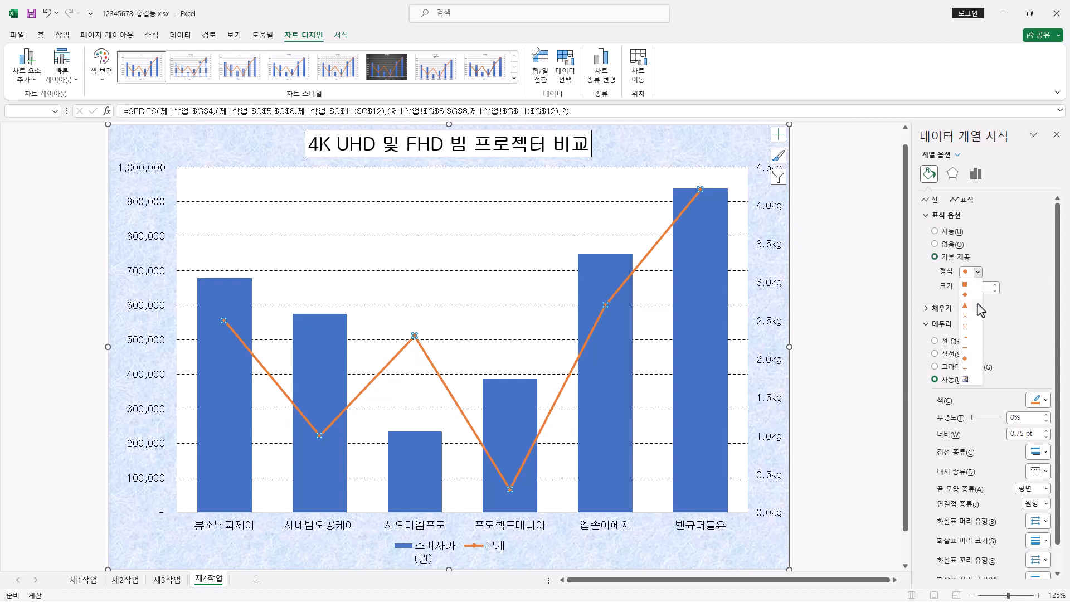
left_click(977, 305)
Enlarge the triangle markers of the 무게 line series
left_click(998, 286)
left_click(998, 286)
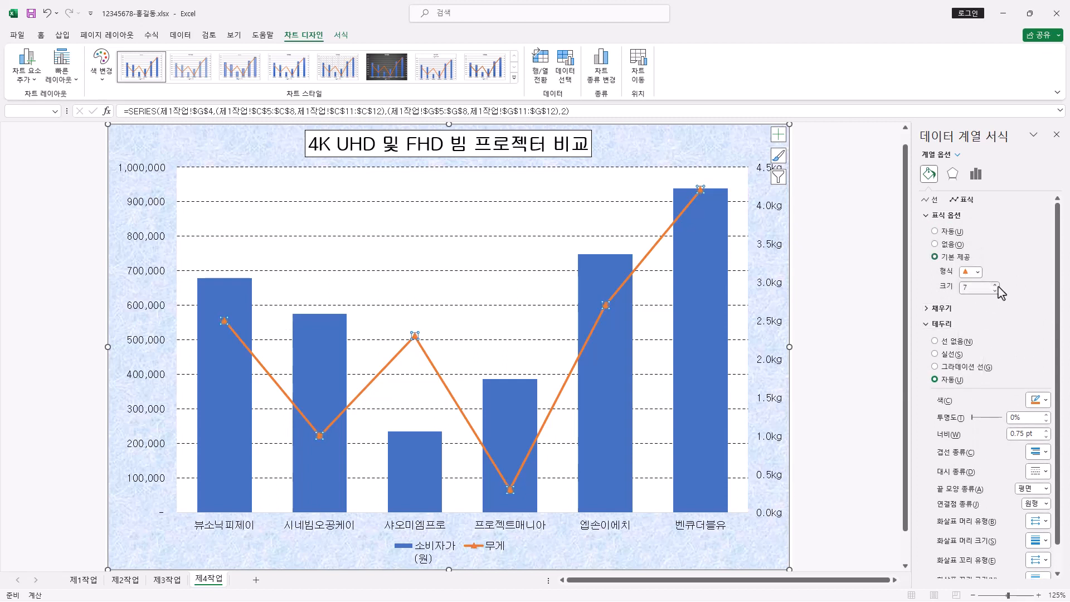
left_click(998, 286)
left_click(998, 286)
left_click(996, 285)
Add a data label to only the 뷰소닉피제이 column of the 소비자가(원) series
left_click(221, 416)
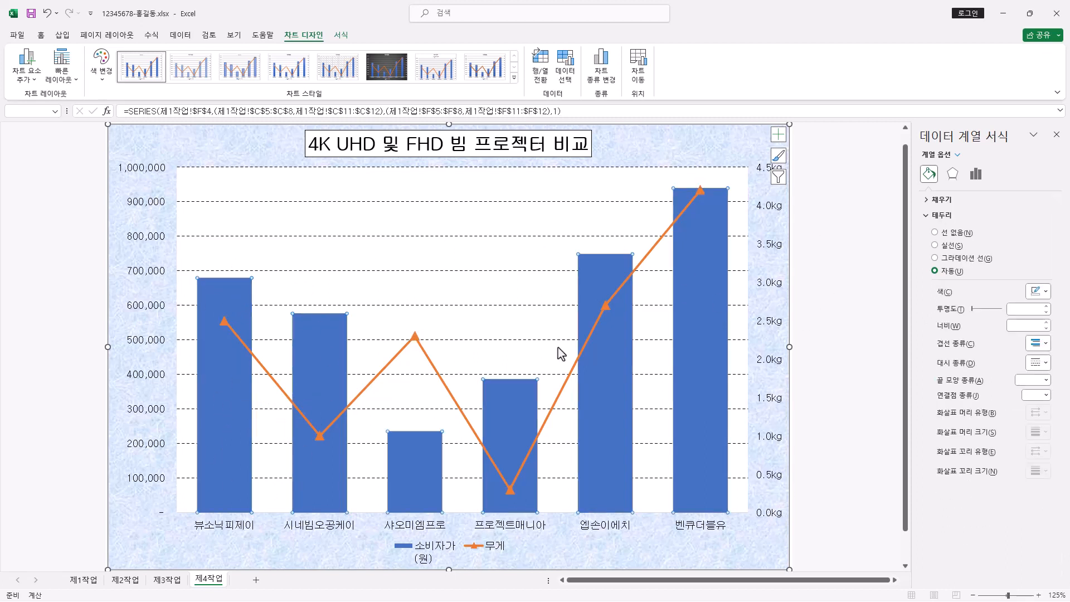
left_click(228, 416)
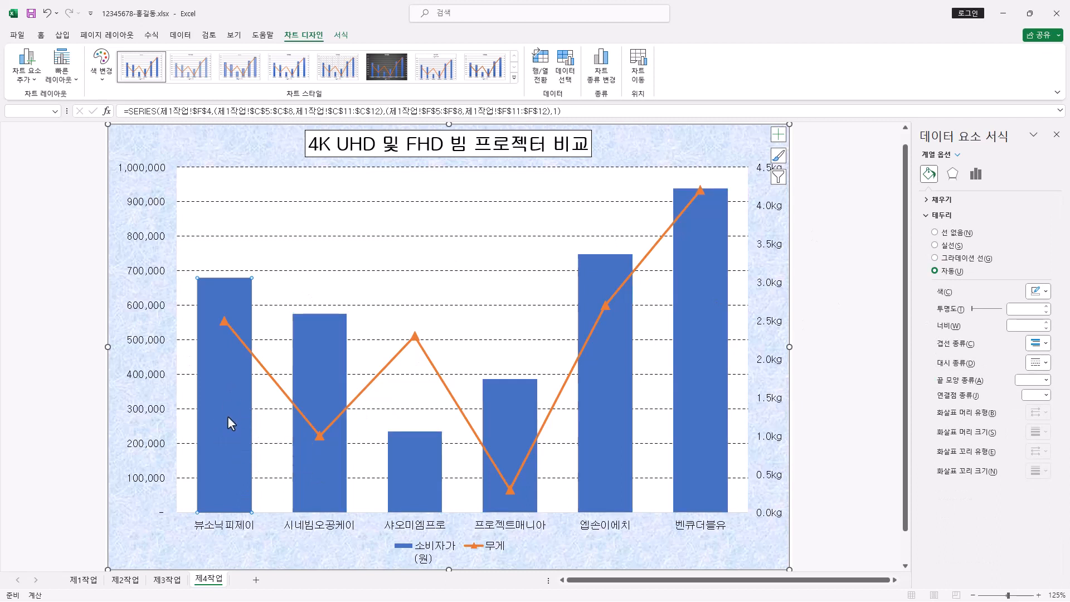
right_click(225, 377)
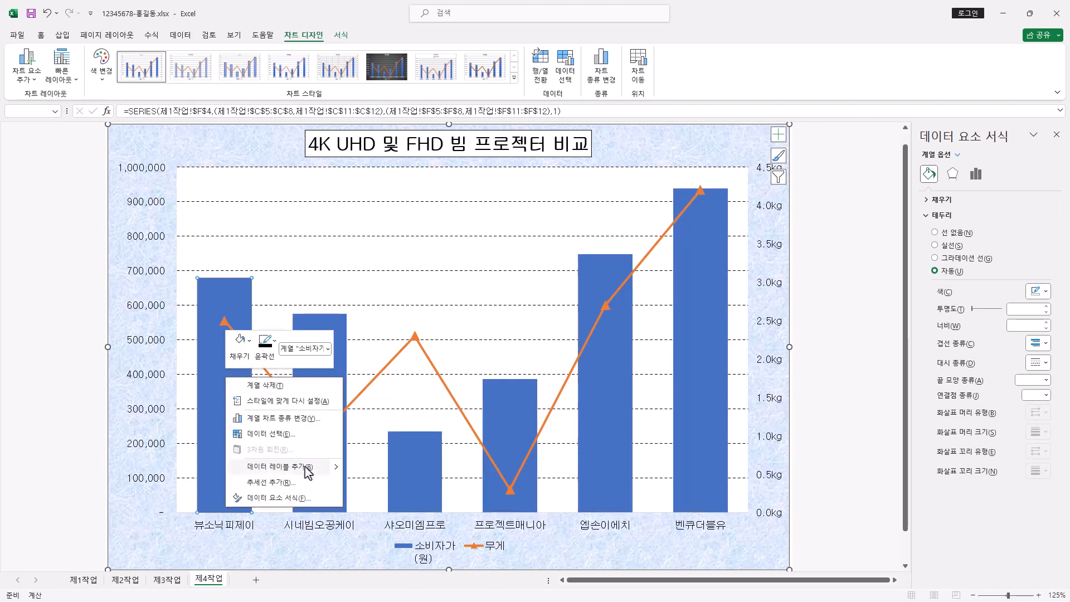
left_click(284, 471)
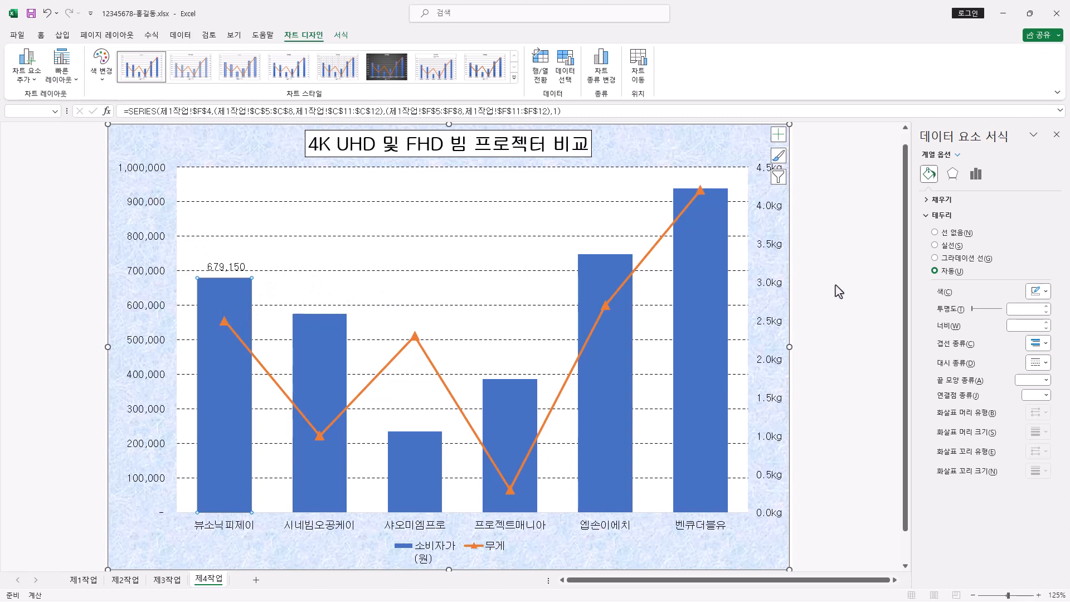
left_click(521, 189)
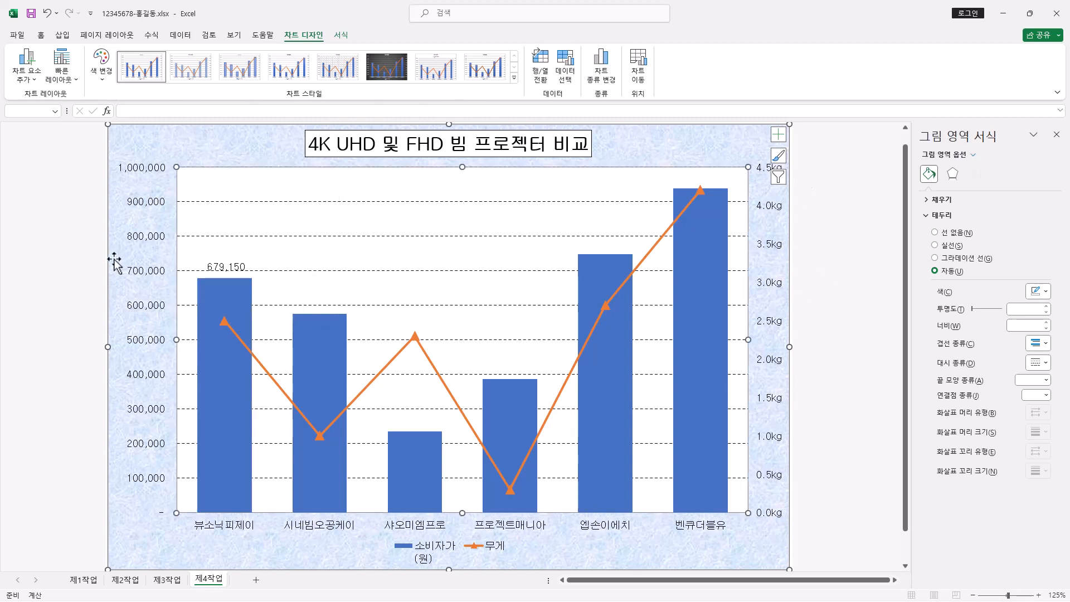
Give the primary vertical, secondary vertical and horizontal category axes a black outline
left_click(151, 274)
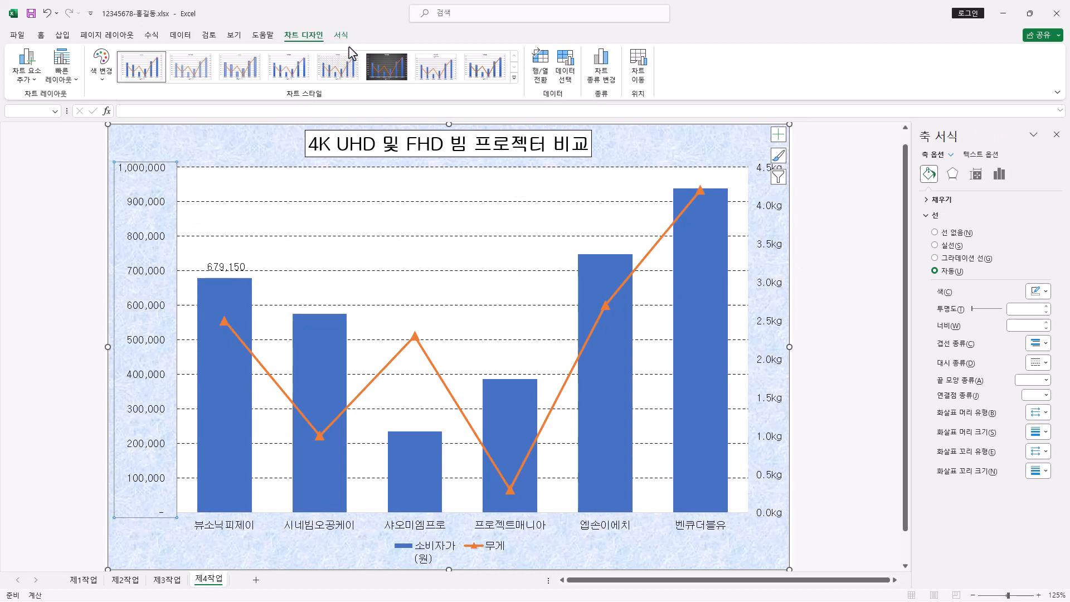
left_click(340, 35)
left_click(485, 72)
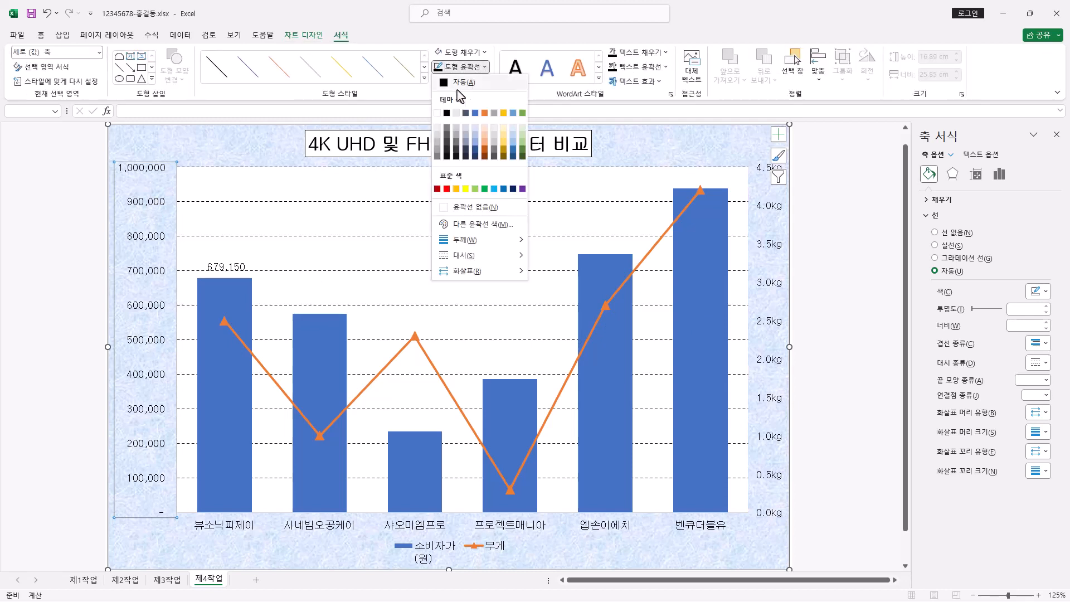
left_click(446, 111)
left_click(774, 210)
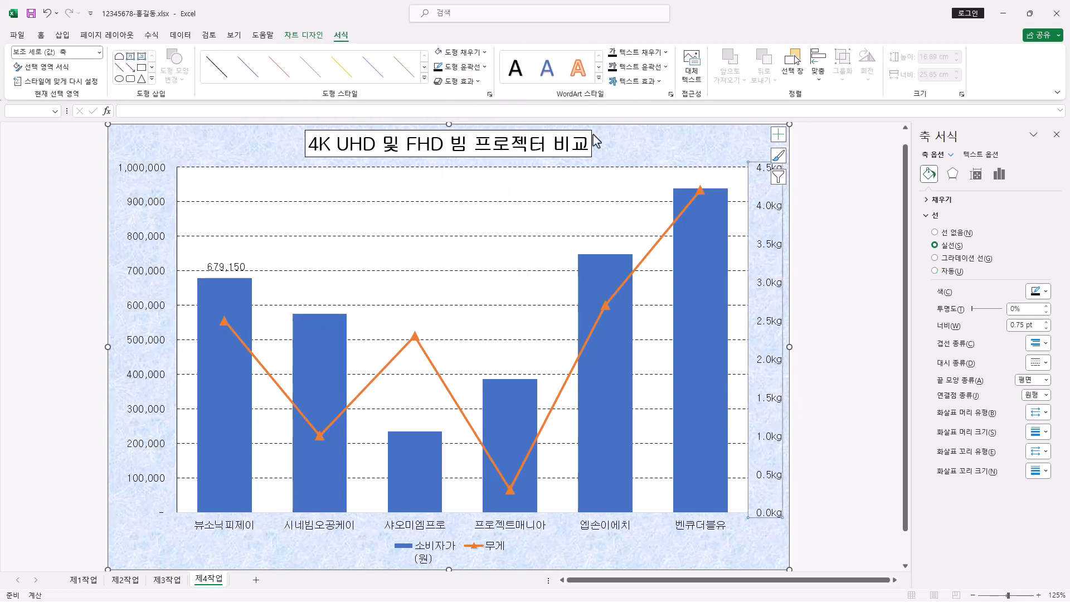
left_click(488, 70)
left_click(447, 113)
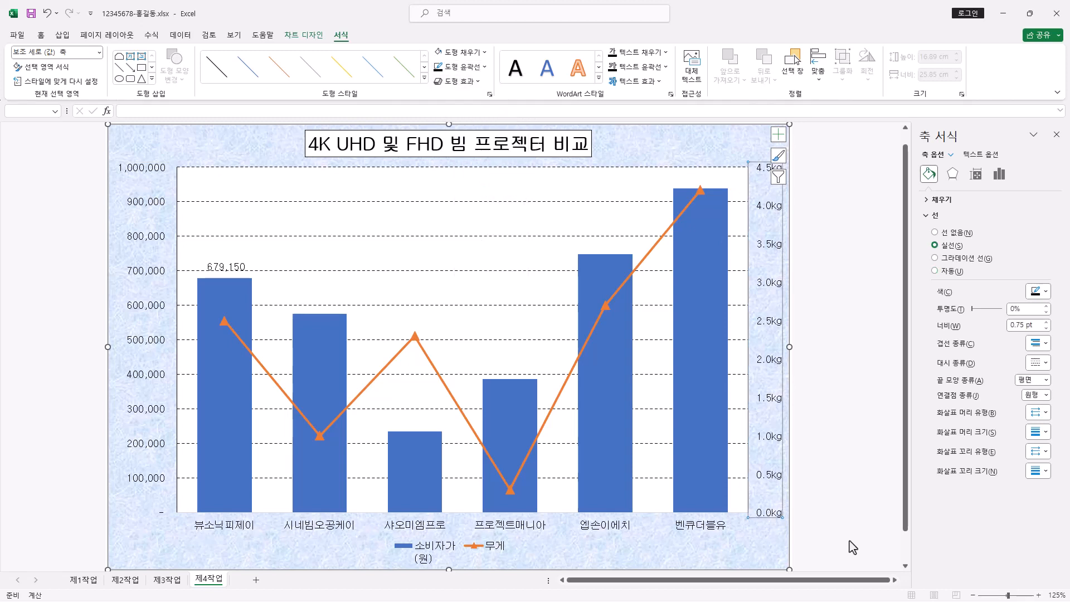
left_click(613, 530)
left_click(485, 67)
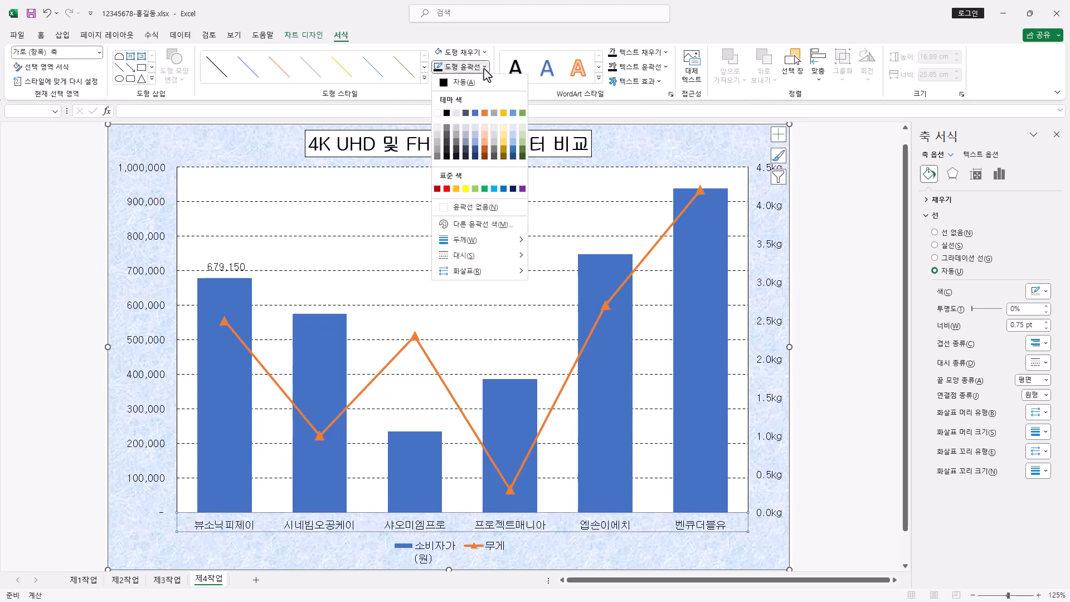
left_click(453, 113)
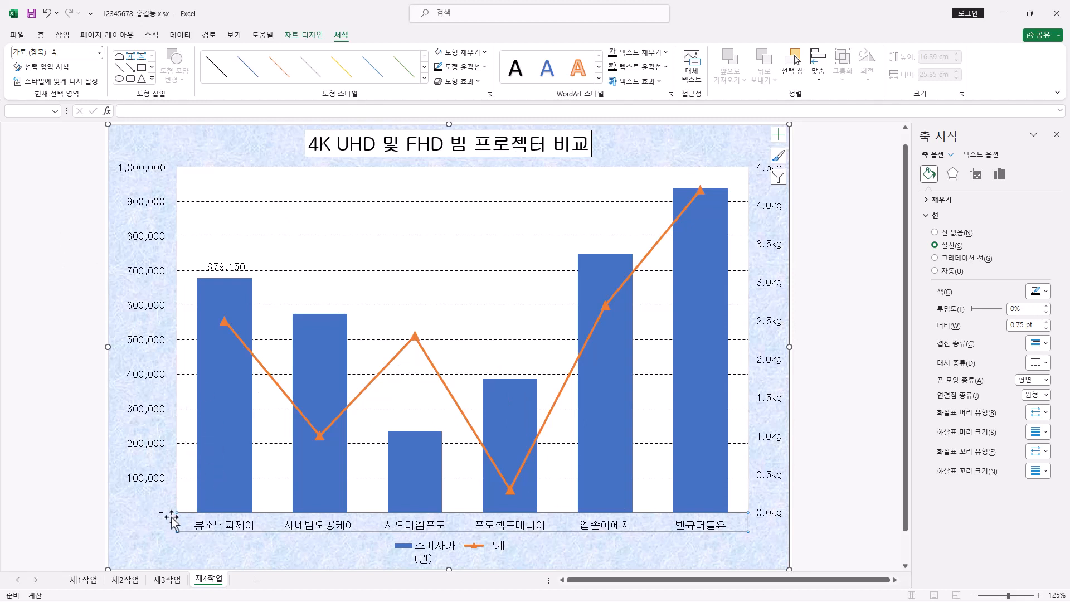
Check the number format (표시 형식) settings of the primary vertical axis
left_click(154, 481)
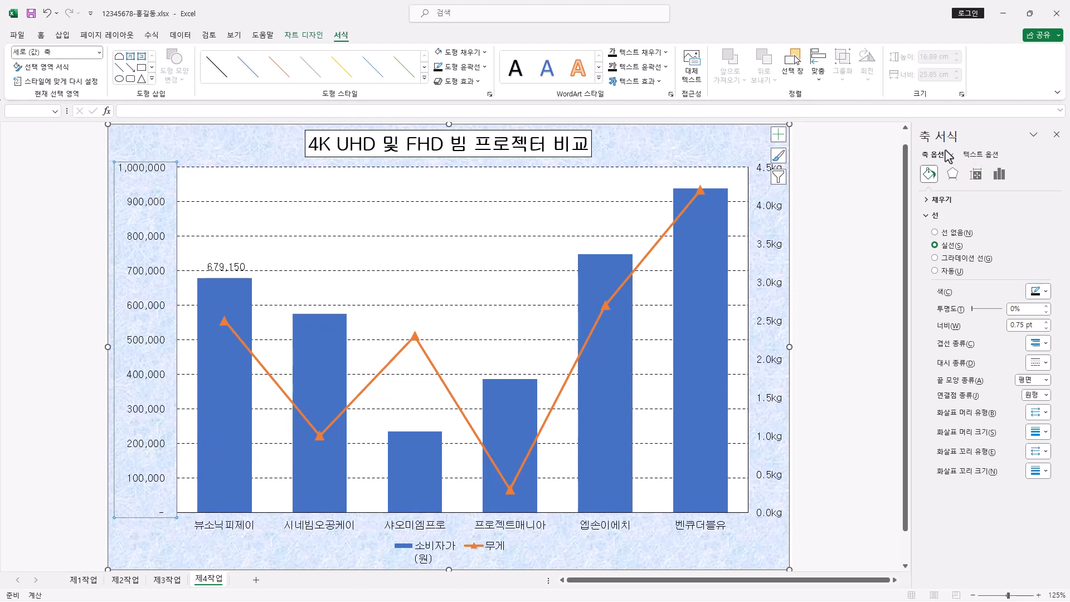
left_click(1000, 176)
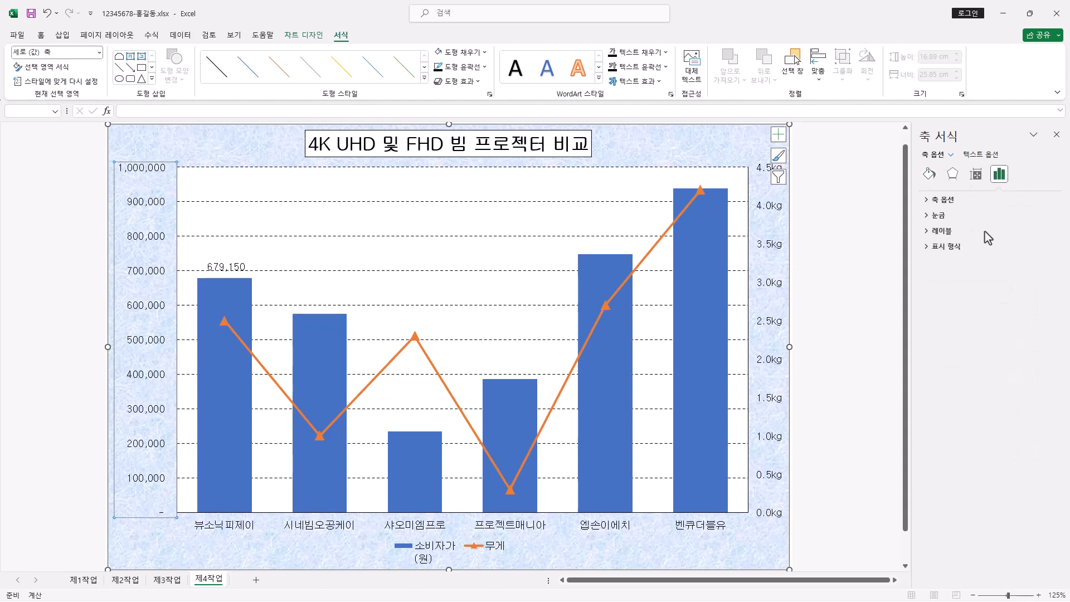
left_click(928, 246)
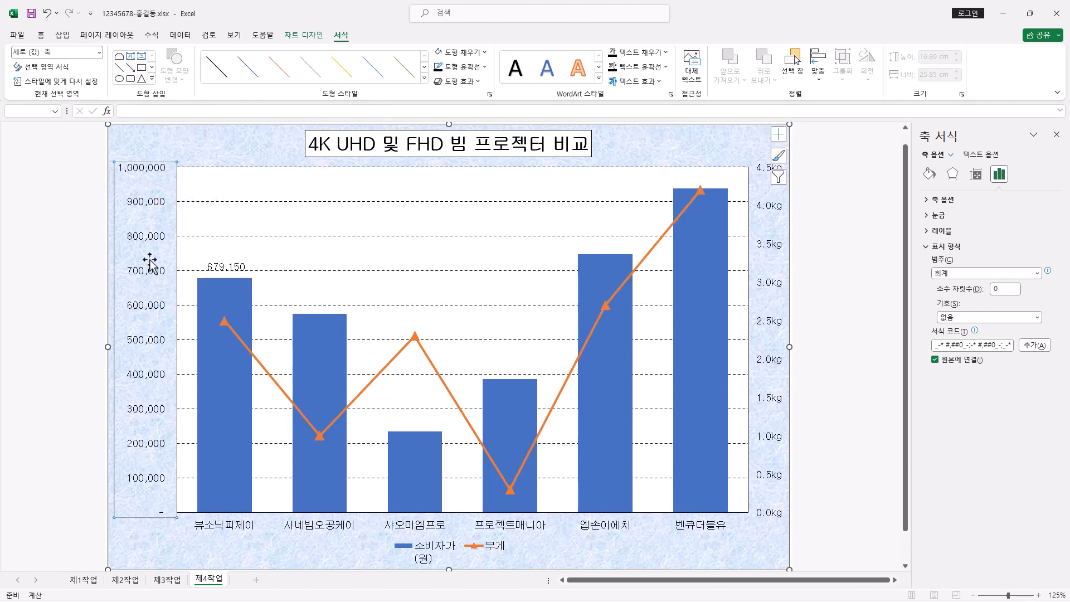
Set the secondary vertical axis maximum to 5 and its major unit to 1
left_click(779, 251)
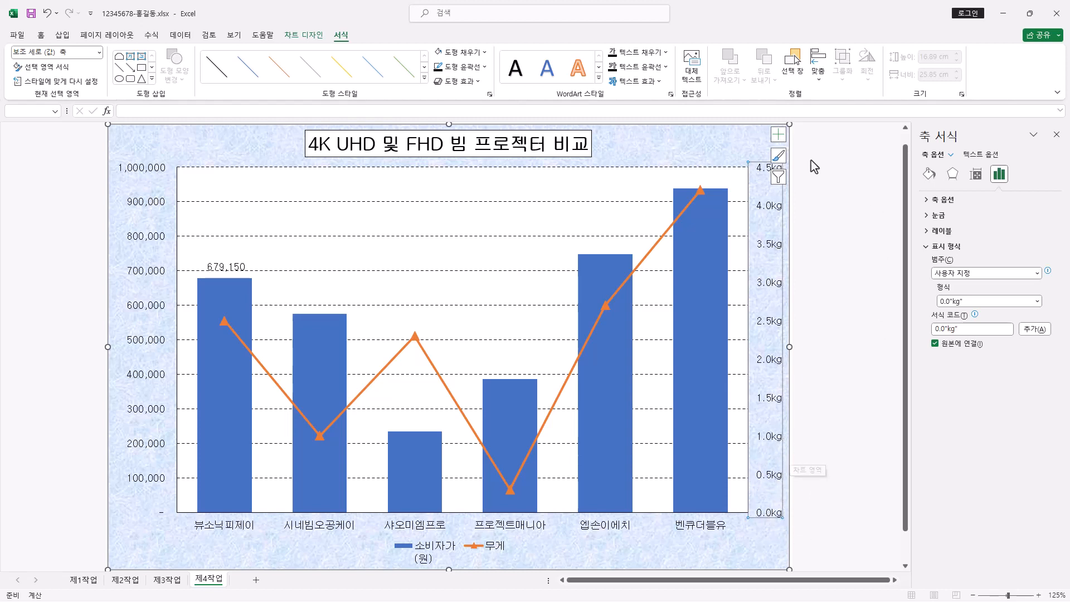
left_click(928, 202)
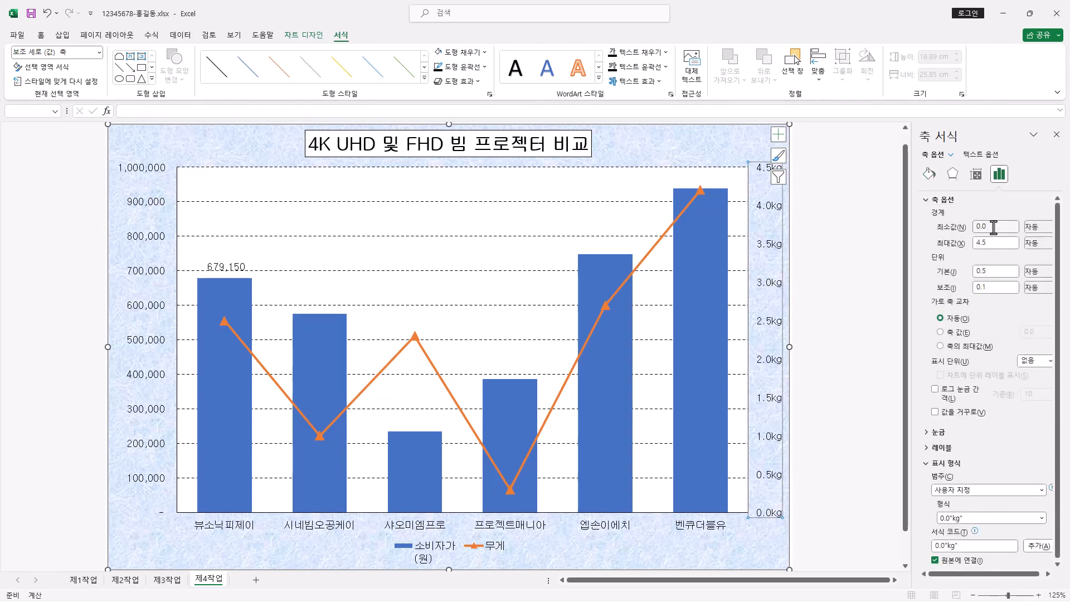
double_click(991, 243)
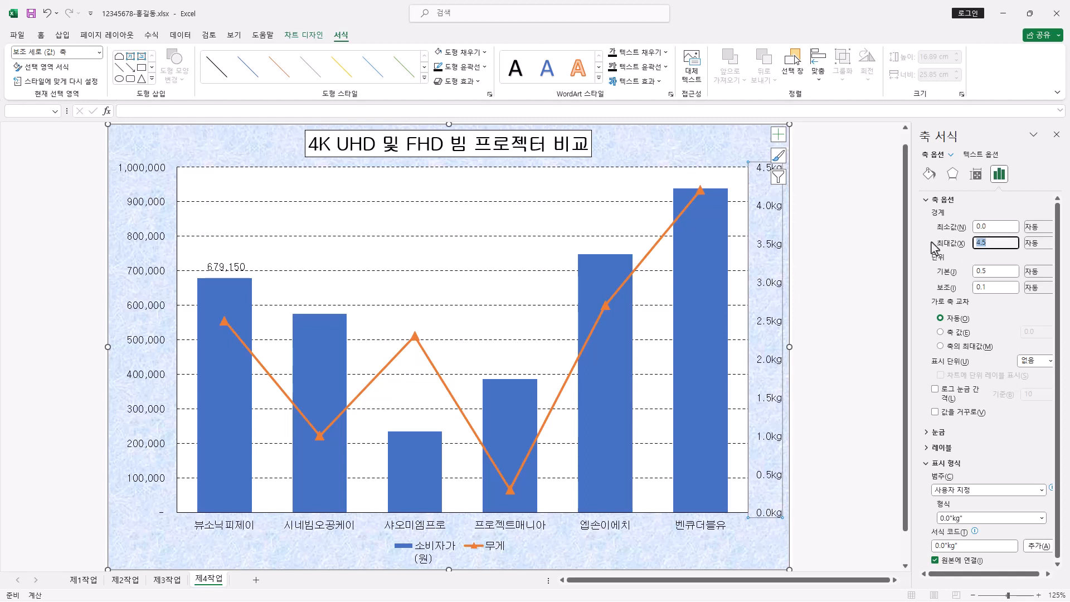
type("5")
double_click(981, 271)
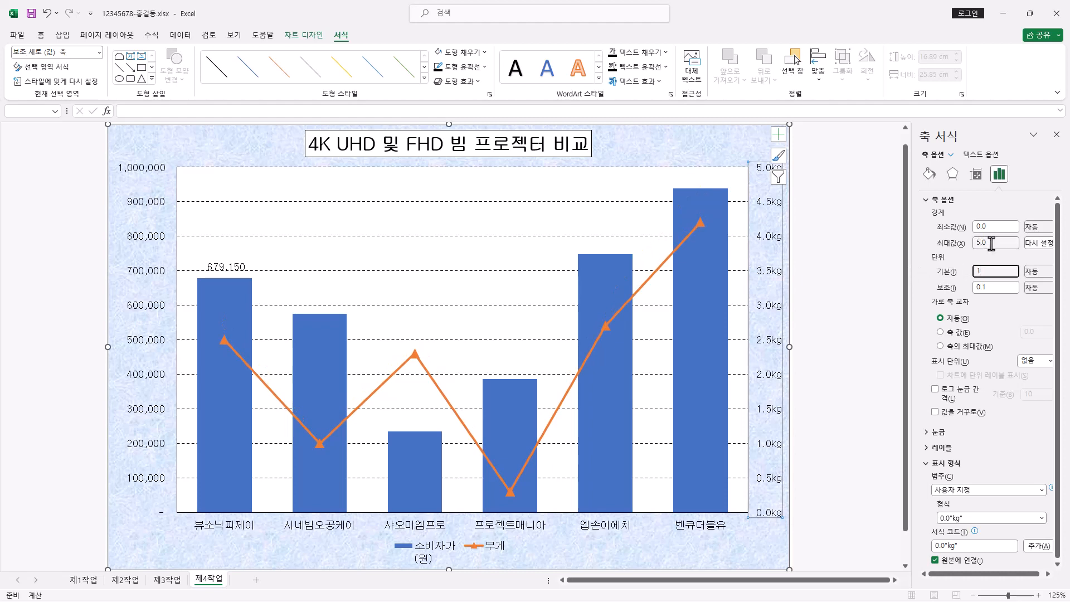
key("Return")
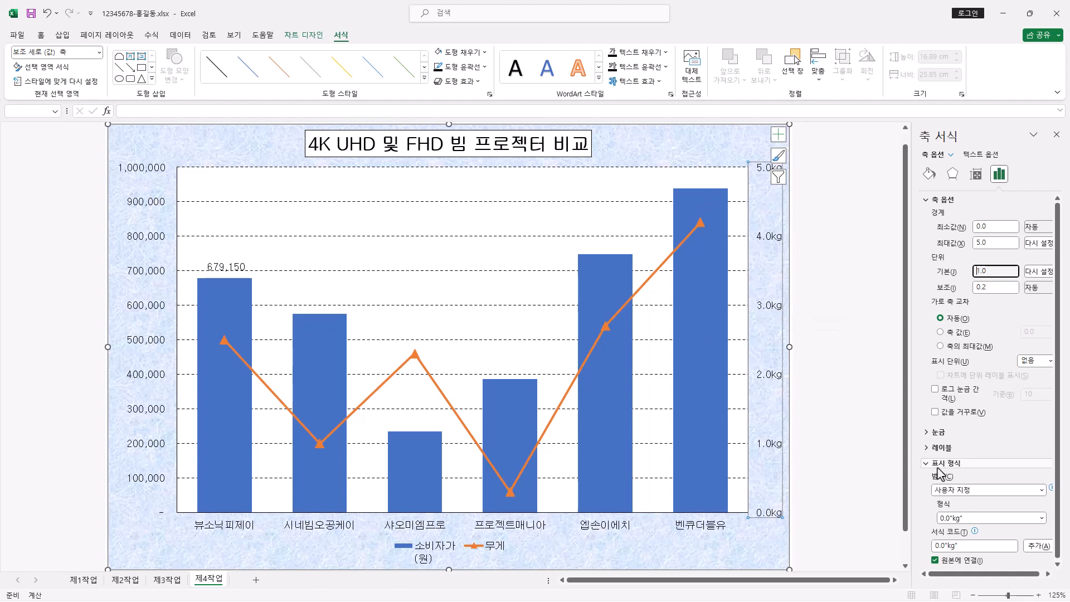
Set the secondary vertical axis major tick marks to outside (바깥쪽) and widen the formatting pane slightly
left_click(928, 434)
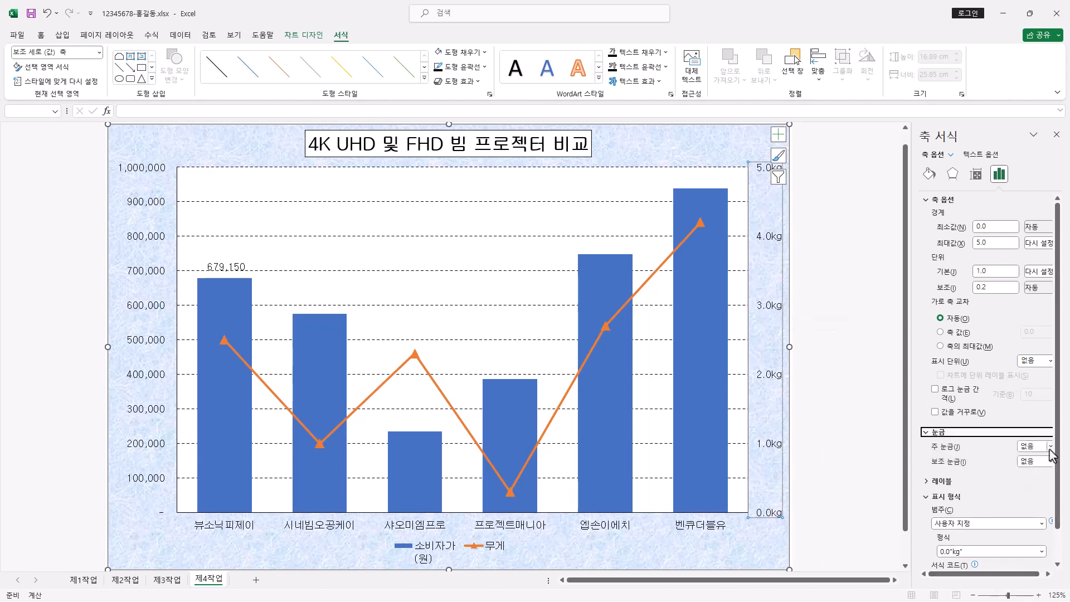
left_click(1031, 446)
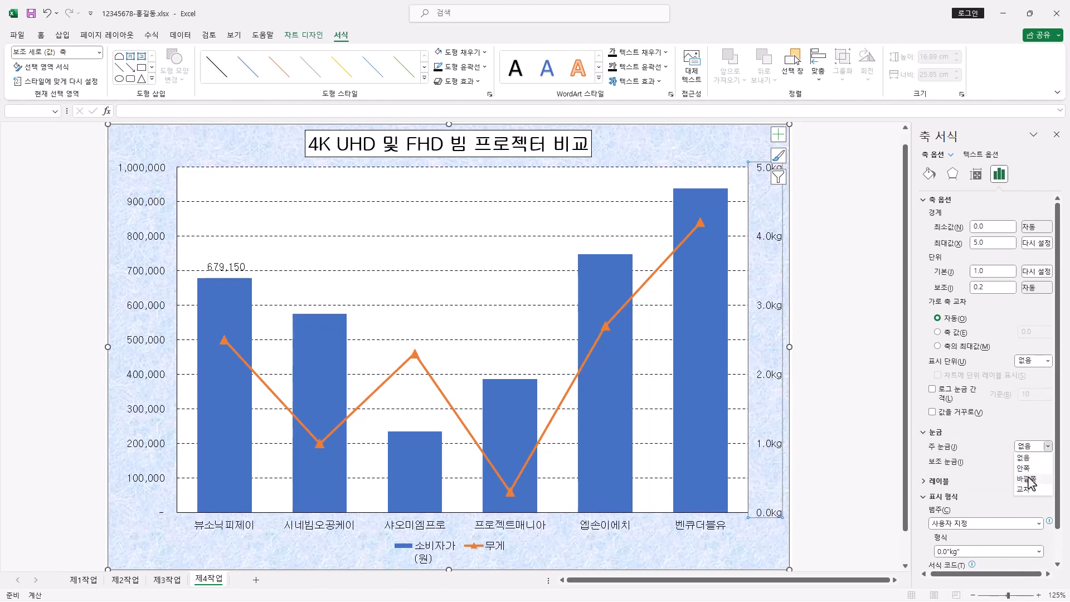
left_click(1027, 479)
left_click_drag(913, 421, 892, 423)
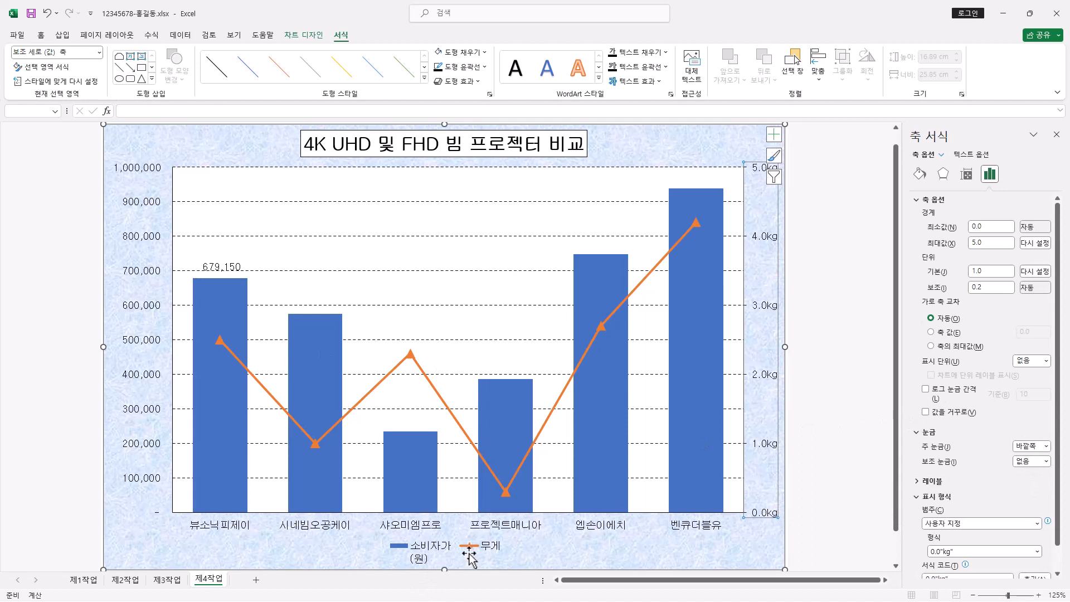
Rename the price series in the chart's data source to 소비자가(원) so its legend entry fits on one line
left_click(427, 547)
right_click(493, 550)
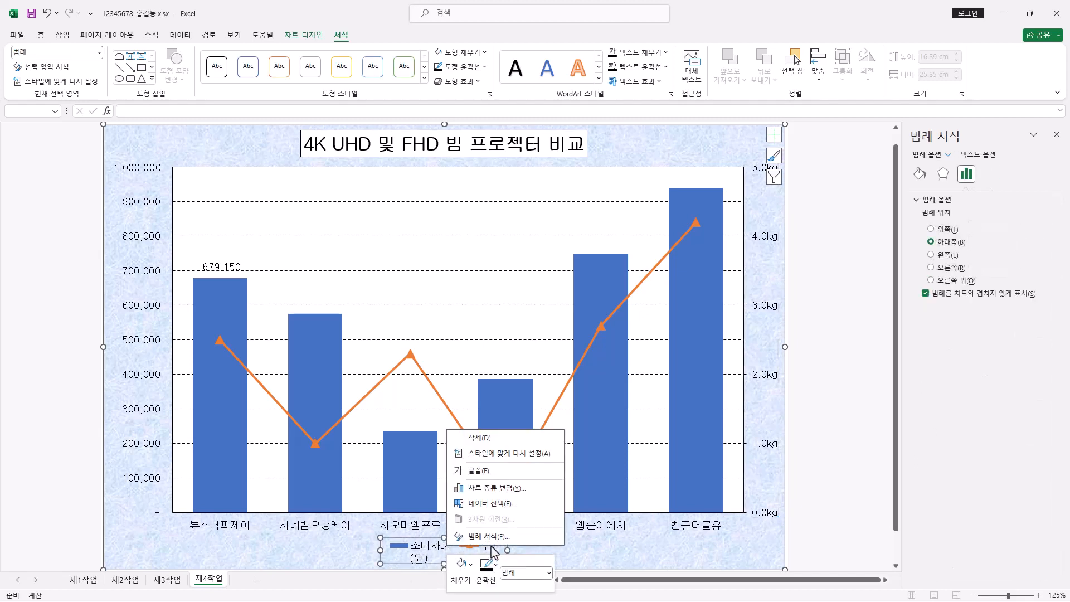
left_click(494, 506)
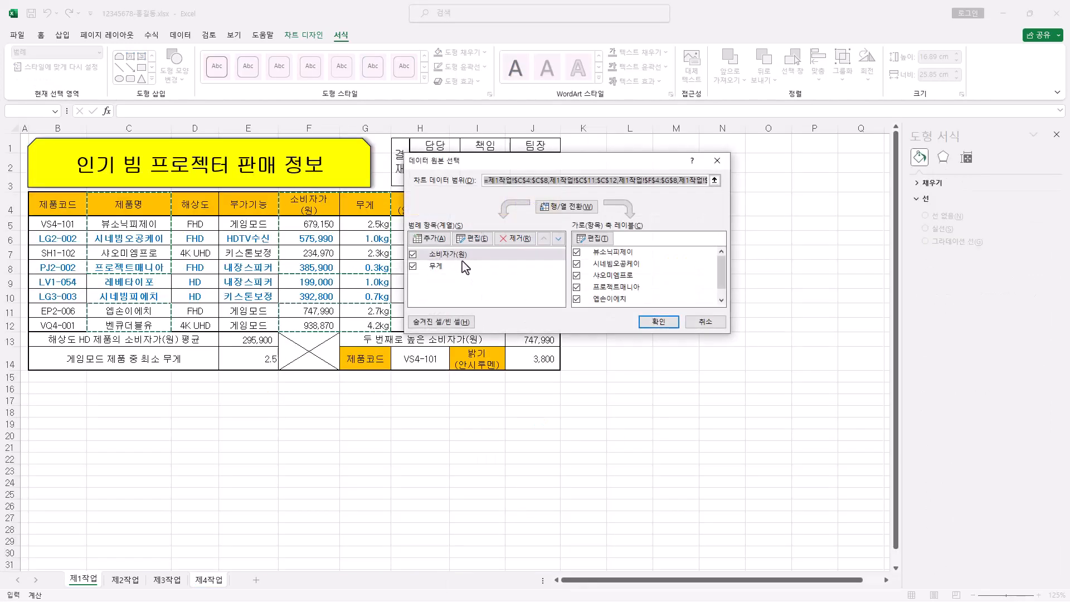
left_click(460, 260)
left_click(483, 243)
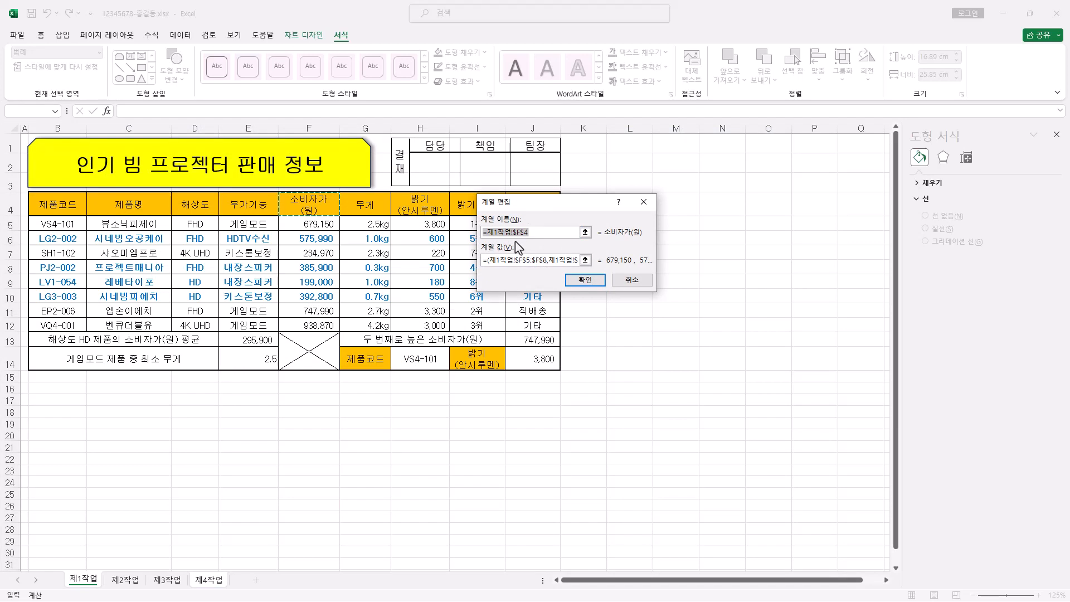
type("소비자가(원)")
left_click(590, 282)
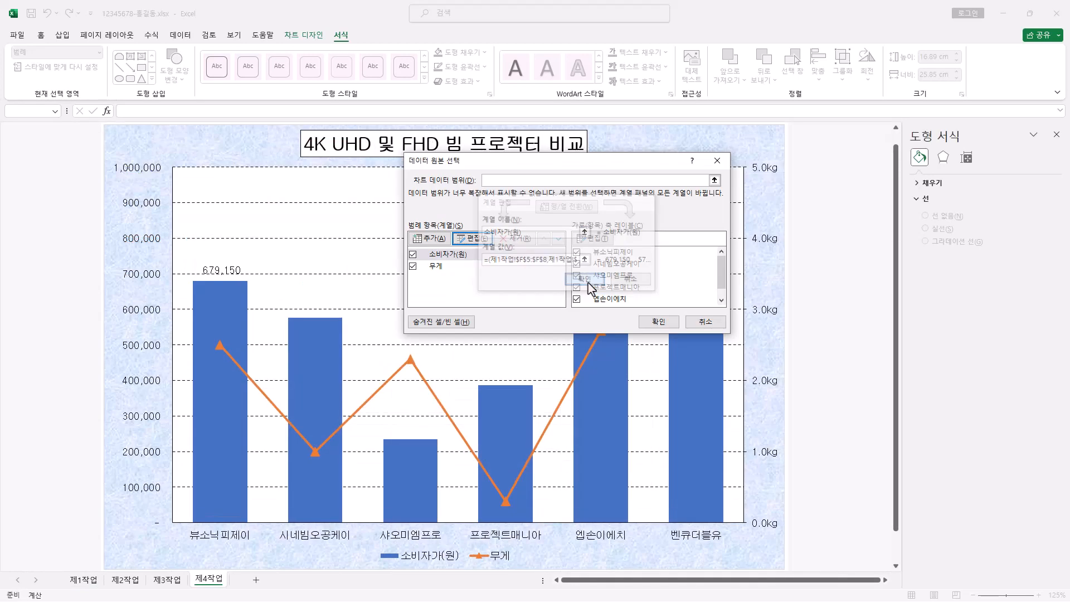
left_click(659, 321)
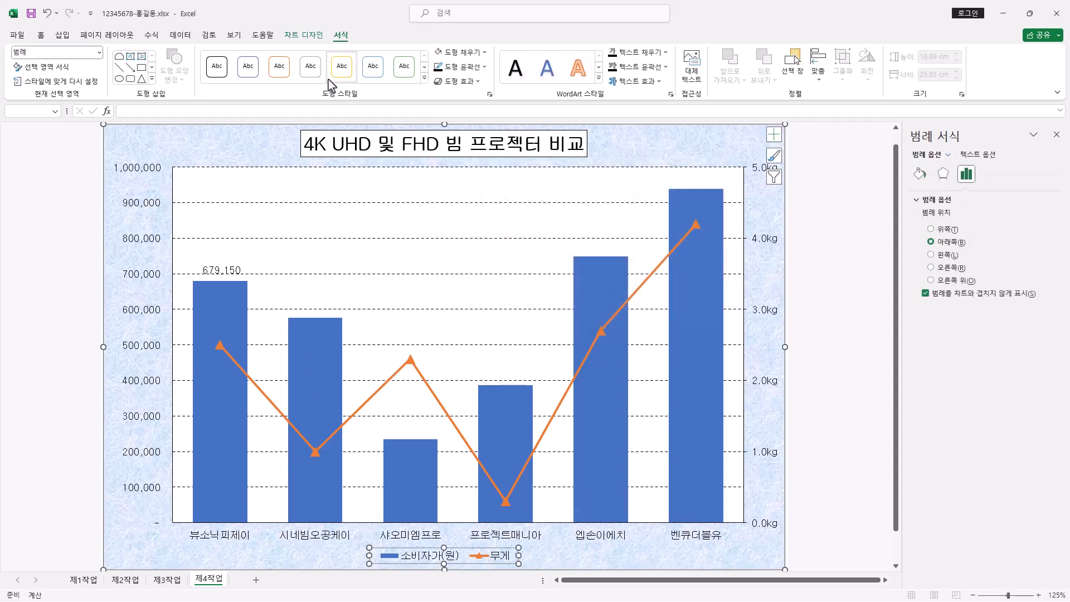
Insert a rounded rectangular callout about 3.28 × 1.82 cm above the 뷰소닉피제이 bar, aim its tail at the data label, and enter 홈시네마용
left_click(152, 79)
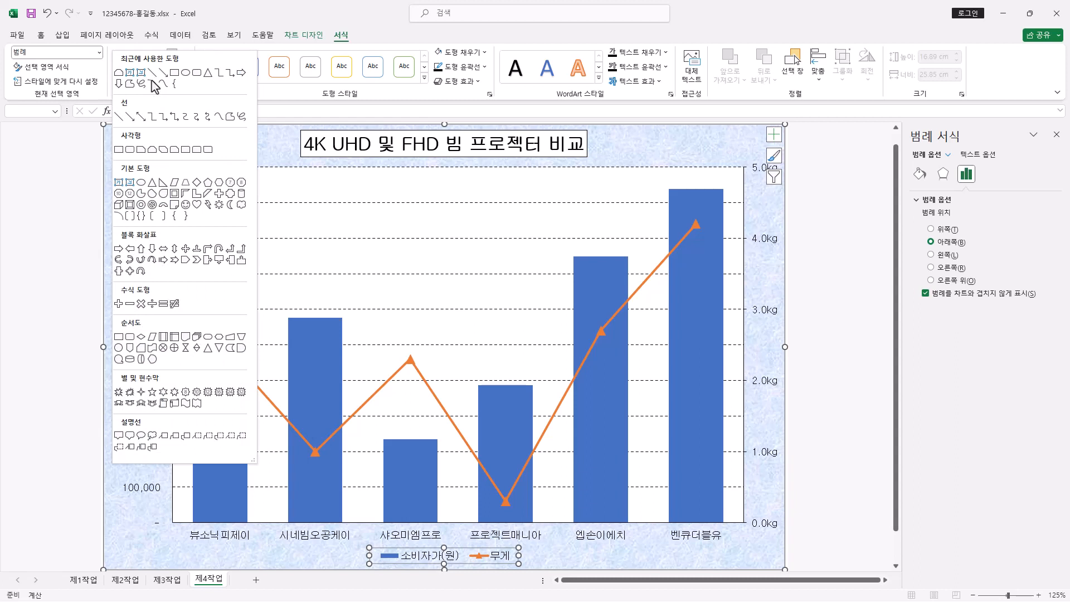
left_click(129, 436)
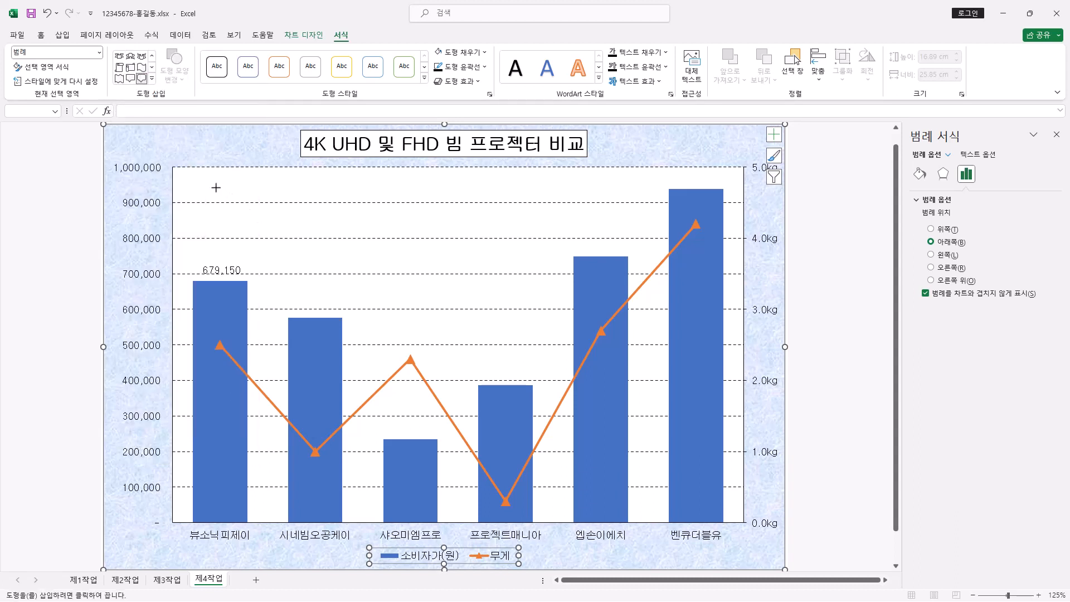
left_click_drag(215, 185, 328, 252)
mouse_move(247, 259)
left_mouse_down()
mouse_move(262, 264)
mouse_move(245, 269)
mouse_move(270, 266)
mouse_move(234, 262)
mouse_move(272, 234)
mouse_move(233, 258)
left_mouse_up()
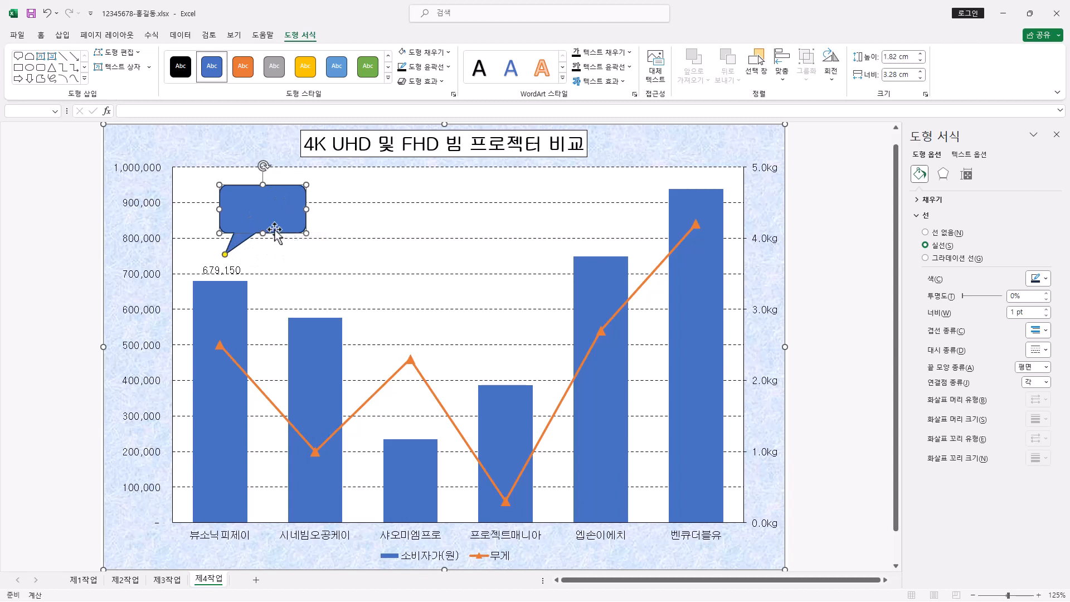
type("홈시네마용")
Fill the callout with white and set its text to black 굴림
left_click(446, 52)
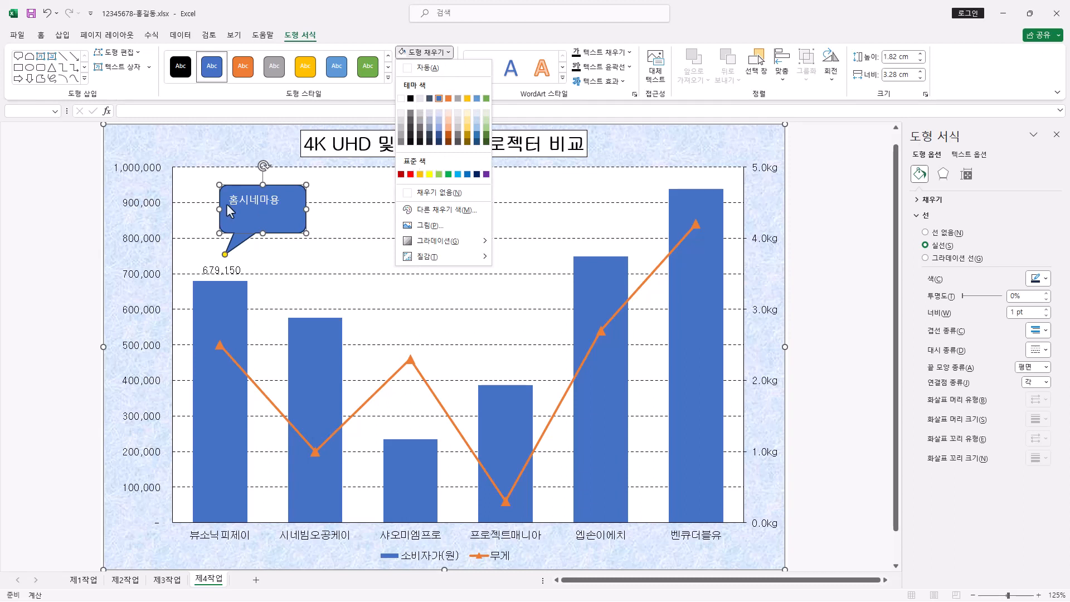
left_click(401, 98)
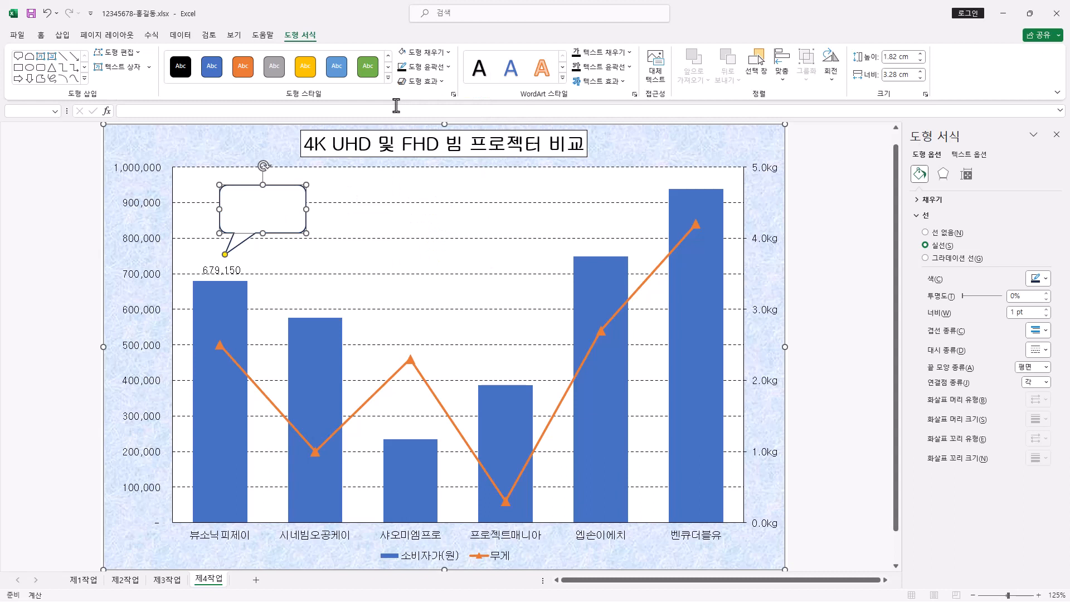
left_click(41, 35)
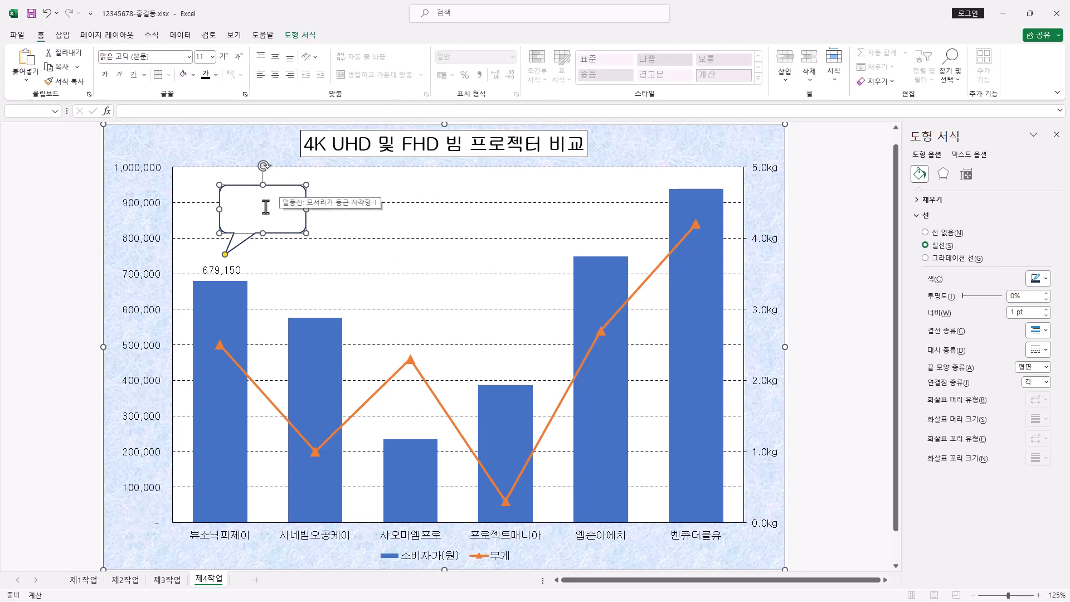
left_click(189, 56)
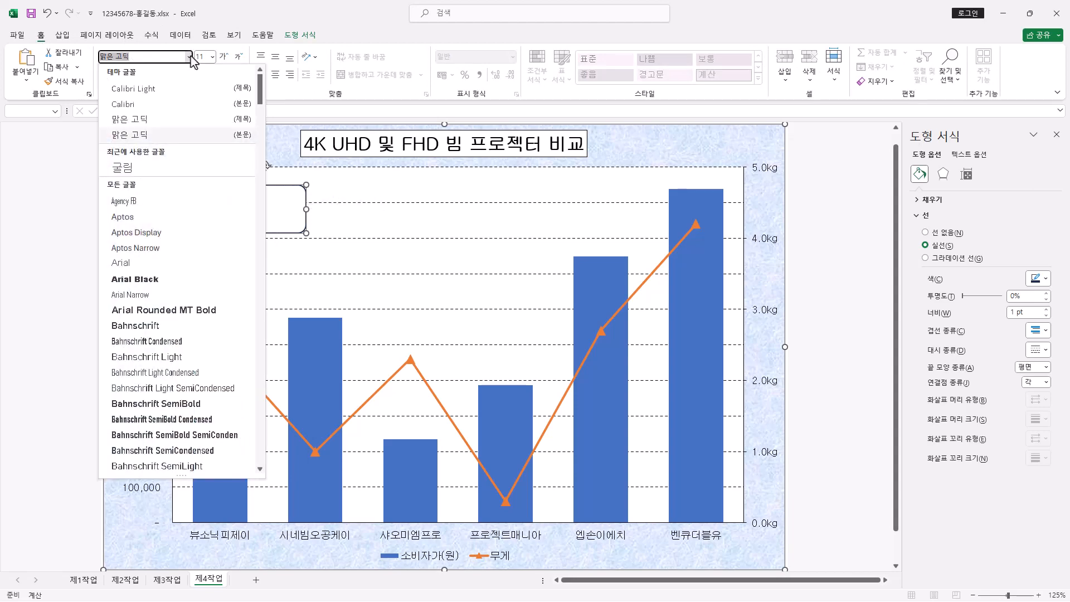
left_click(184, 170)
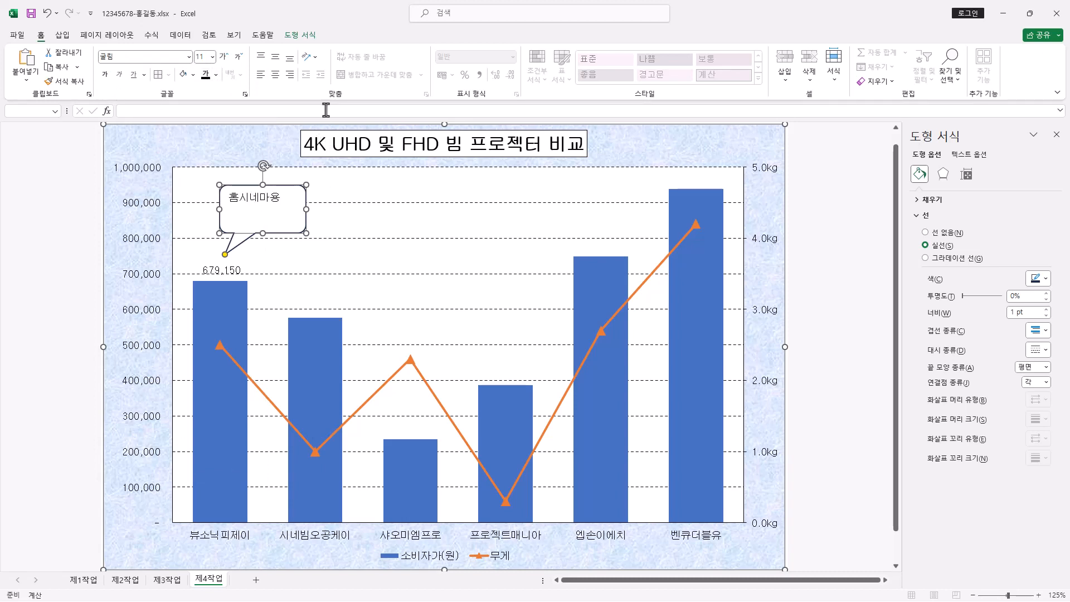
Center the callout text vertically and horizontally, and slightly reduce the callout's height from its upper edge
left_click(276, 56)
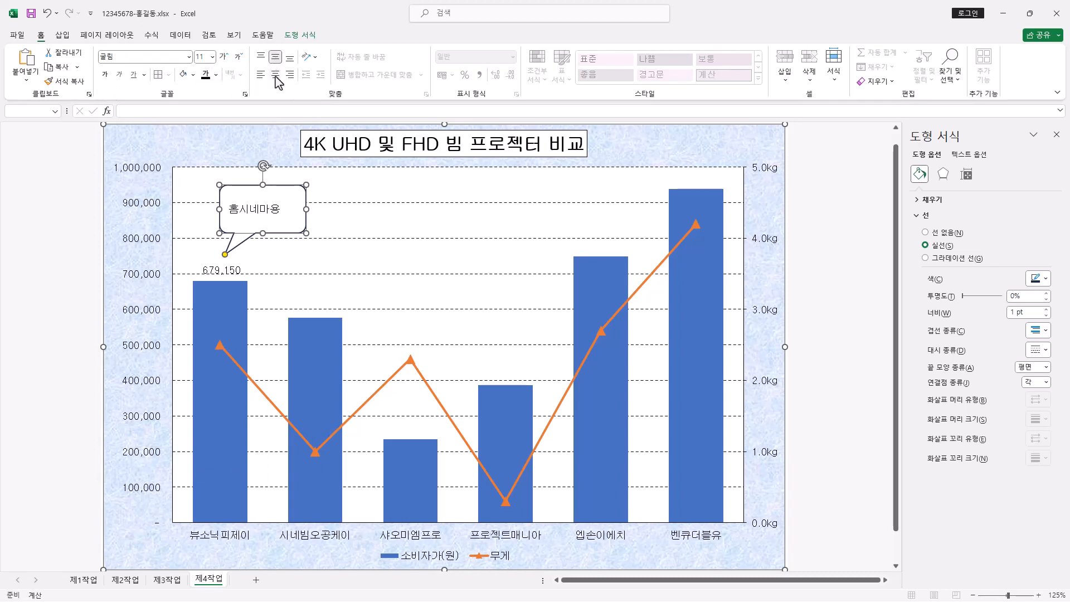
left_click(275, 74)
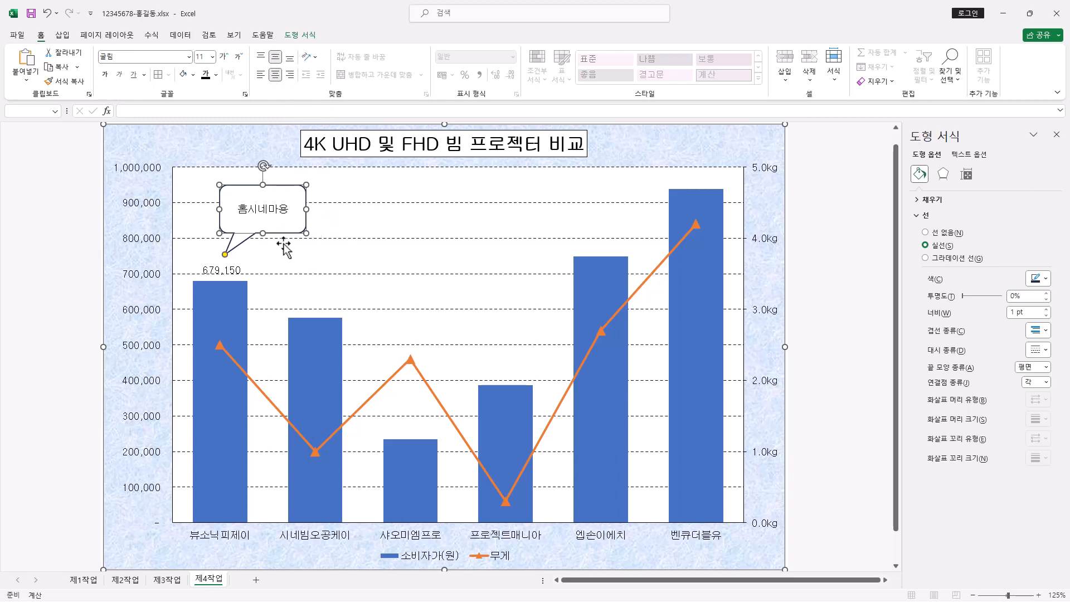
left_click_drag(264, 184, 264, 188)
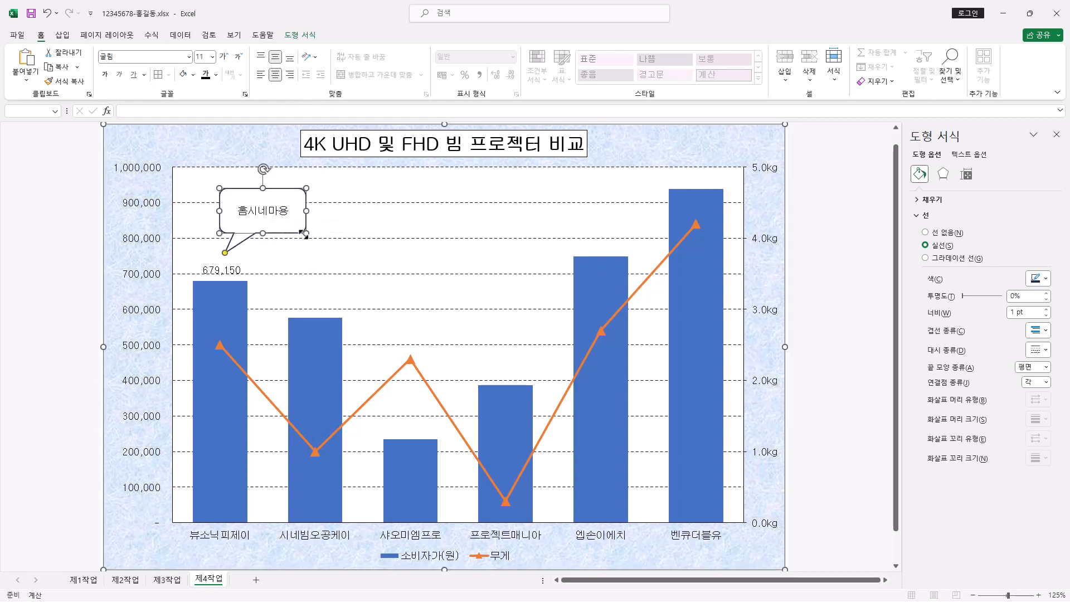